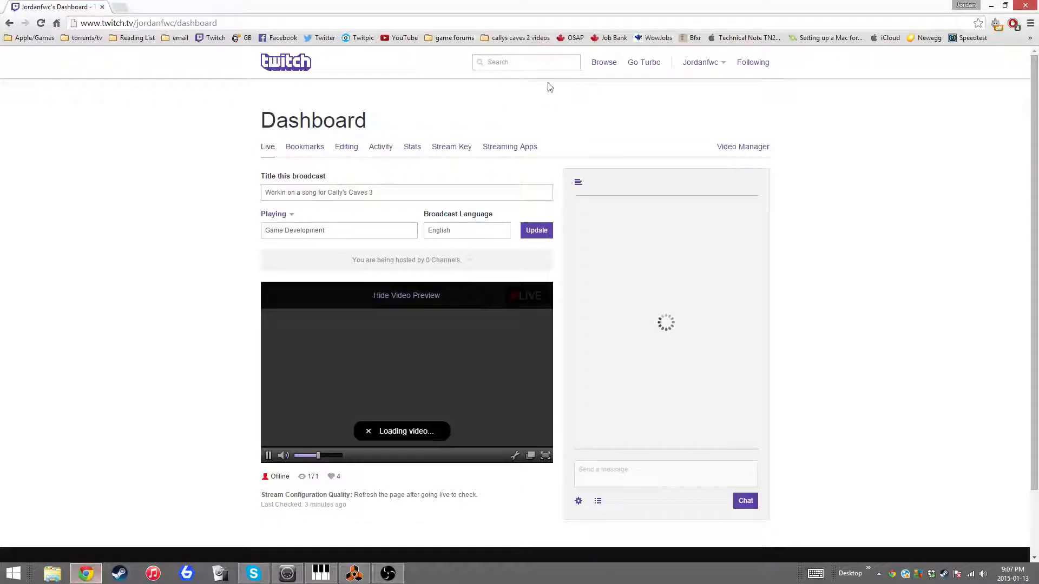
Step: Reload the Twitch dashboard and mute its live video preview
{"action": "left_click", "coordinate": [88, 572]}
{"action": "left_click", "coordinate": [40, 22]}
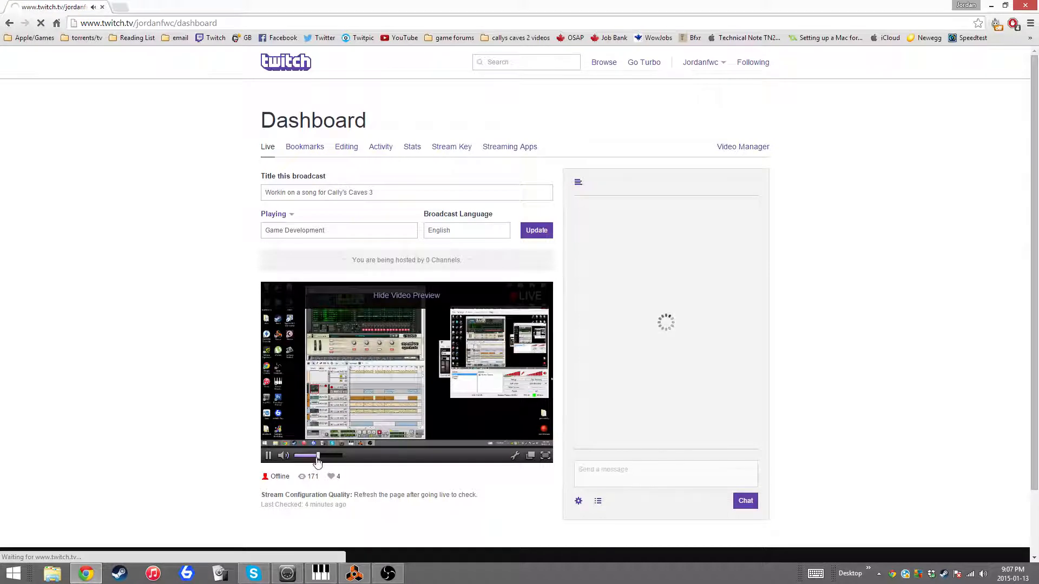
{"action": "left_click", "coordinate": [283, 454]}
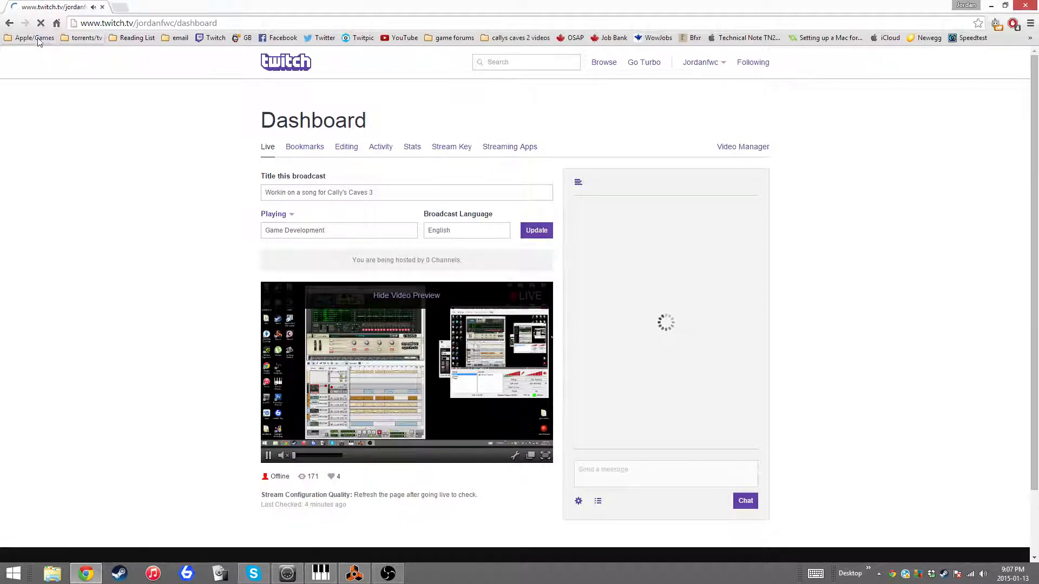
Step: Search the web for "soundcloud vdogames" in a new tab, look over the VDOGames SoundCloud profile, and close the browser
{"action": "left_click", "coordinate": [120, 7]}
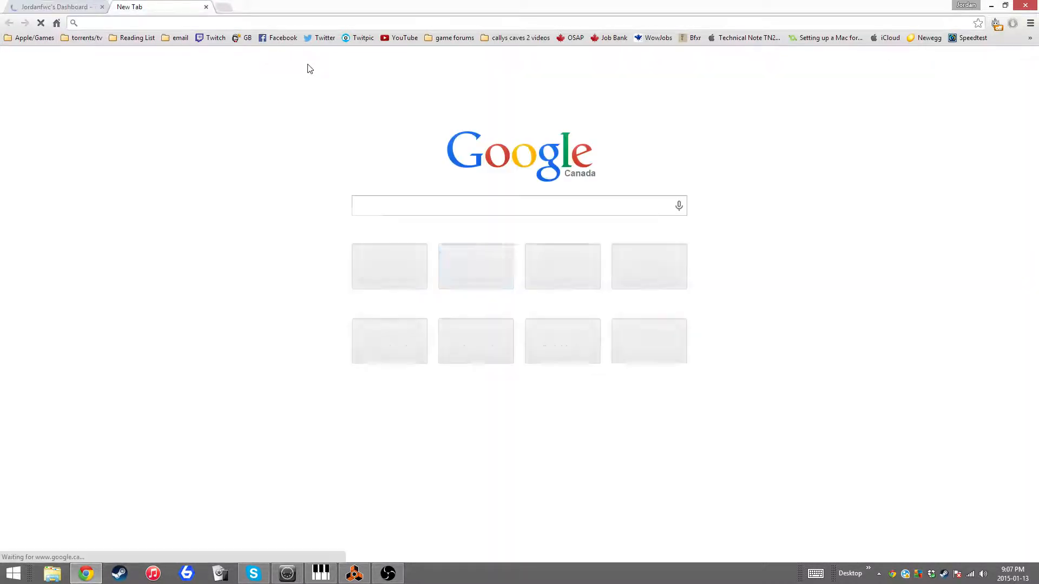
{"action": "type", "text": "soundcloud vdogames"}
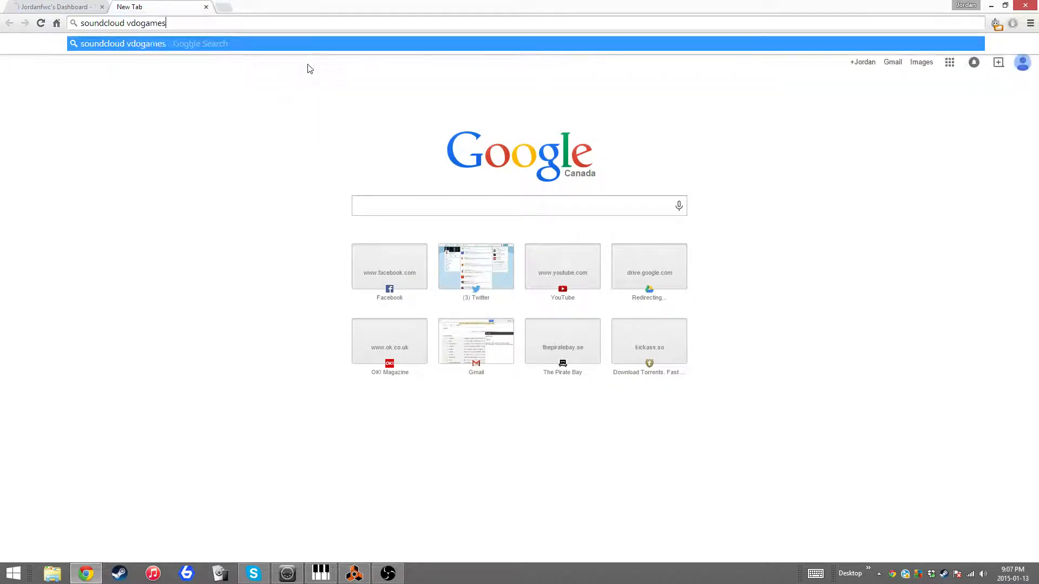
{"action": "key", "text": "Return"}
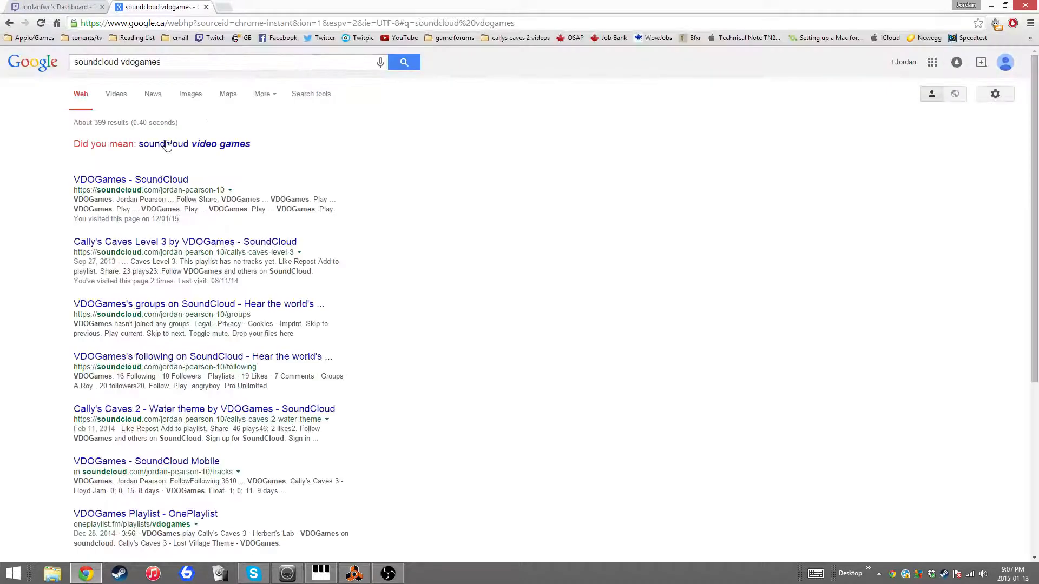
{"action": "left_click", "coordinate": [155, 179]}
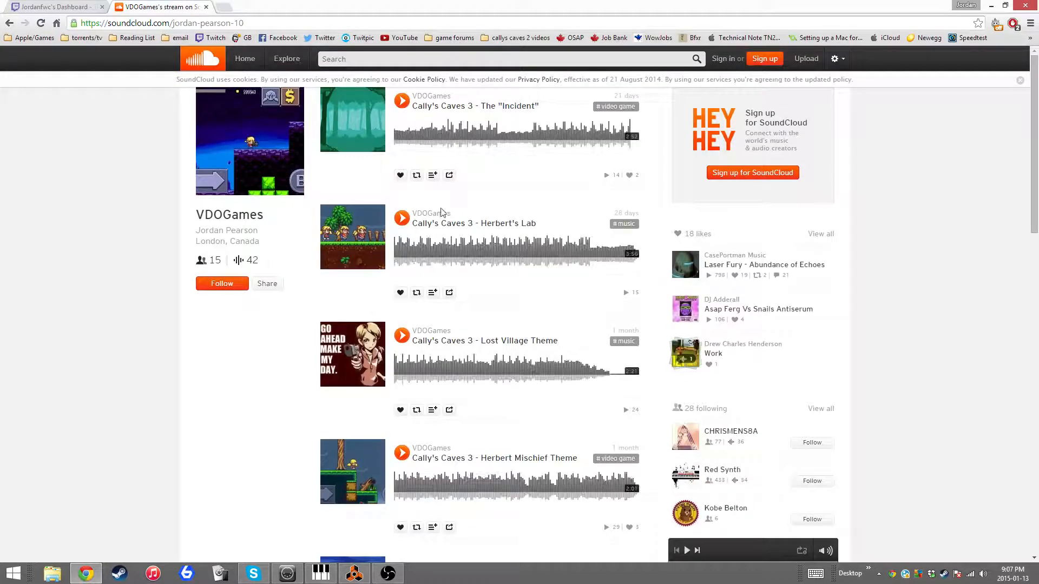
{"action": "mouse_move", "coordinate": [440, 213]}
{"action": "left_click", "coordinate": [1031, 5]}
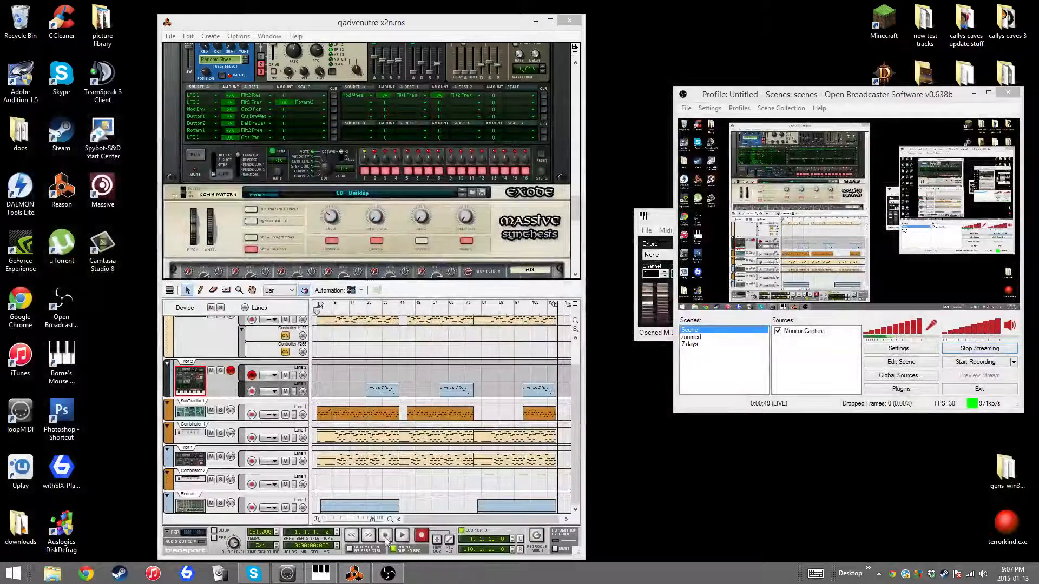
Step: Stop playback in Reason and mute the Redrum 1 track in the sequencer
{"action": "left_click", "coordinate": [385, 537]}
{"action": "scroll", "coordinate": [349, 406], "scroll_direction": "up", "scroll_amount": 2}
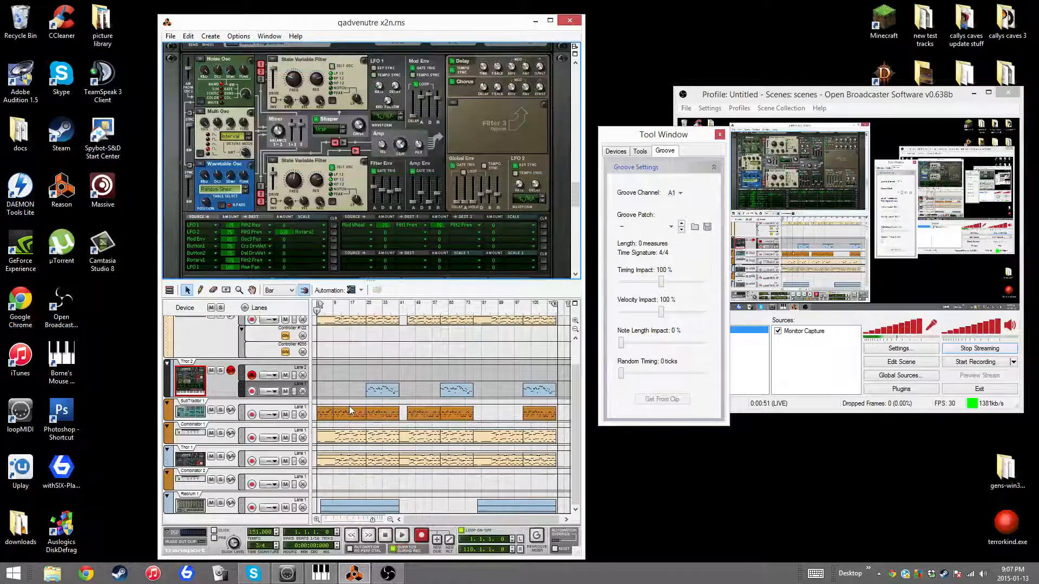
{"action": "scroll", "coordinate": [356, 409], "scroll_direction": "up", "scroll_amount": 3}
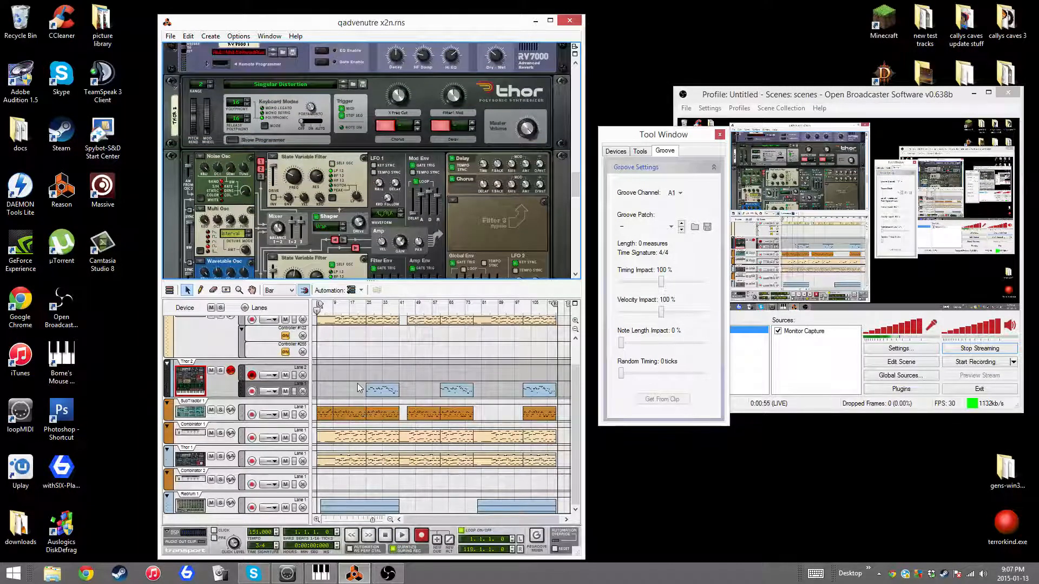
{"action": "scroll", "coordinate": [357, 384], "scroll_direction": "up", "scroll_amount": 2}
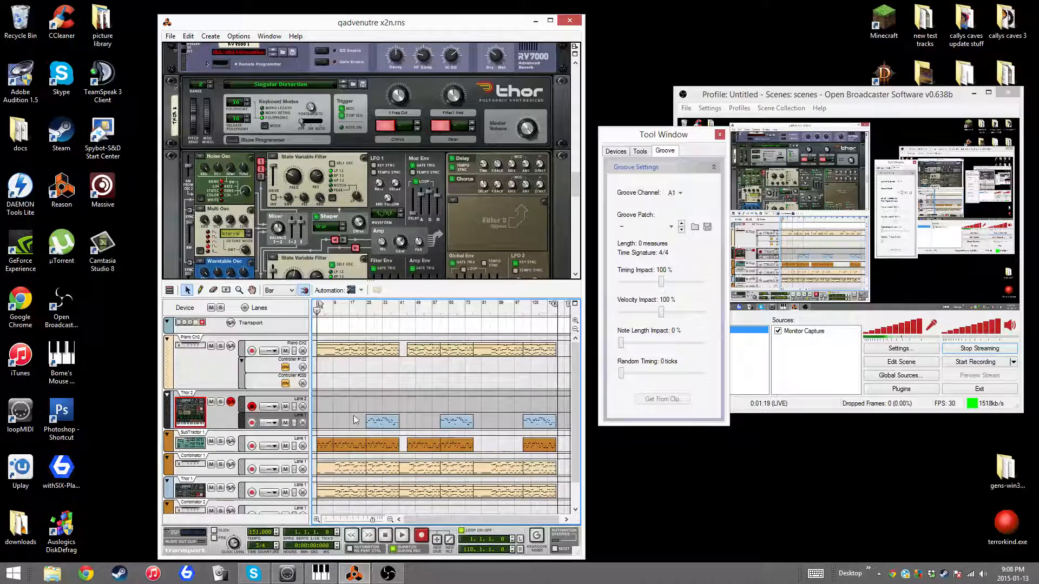
{"action": "scroll", "coordinate": [360, 448], "scroll_direction": "down", "scroll_amount": 2}
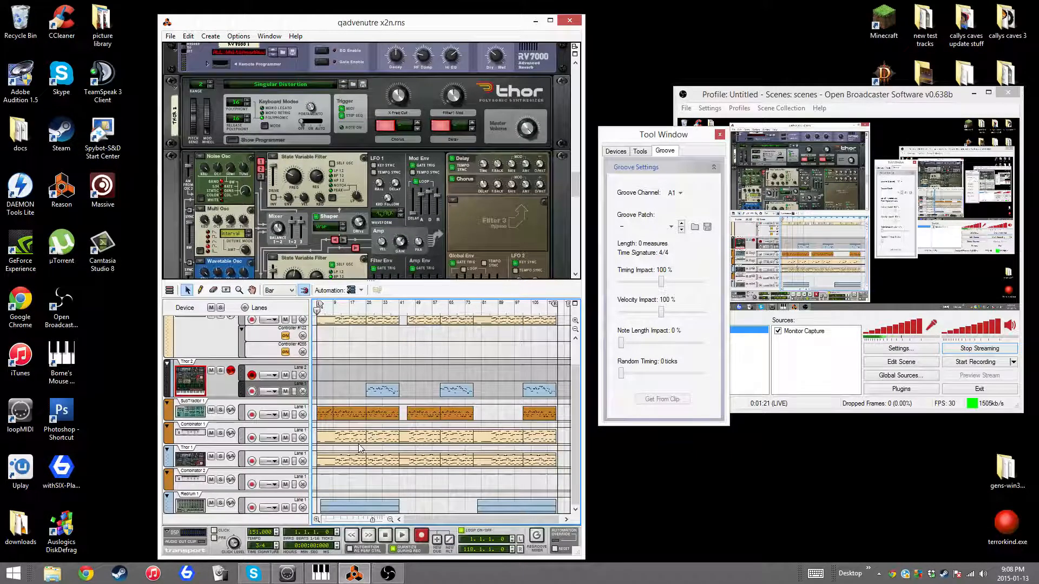
{"action": "left_click", "coordinate": [211, 503]}
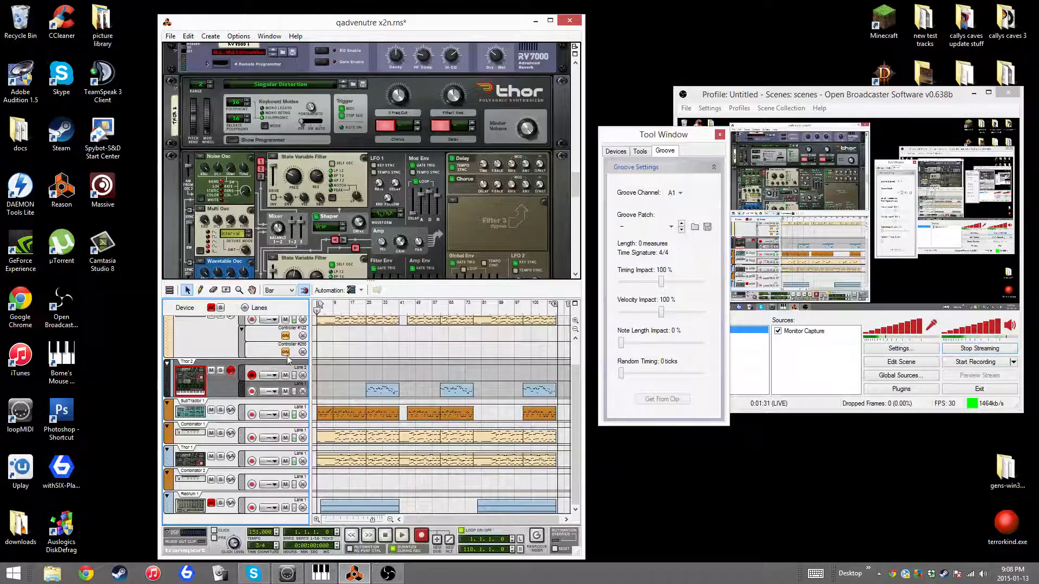
Step: Solo the Thor 2 track and play it from bar 25, looping between bars 25 and 41
{"action": "left_click", "coordinate": [367, 309]}
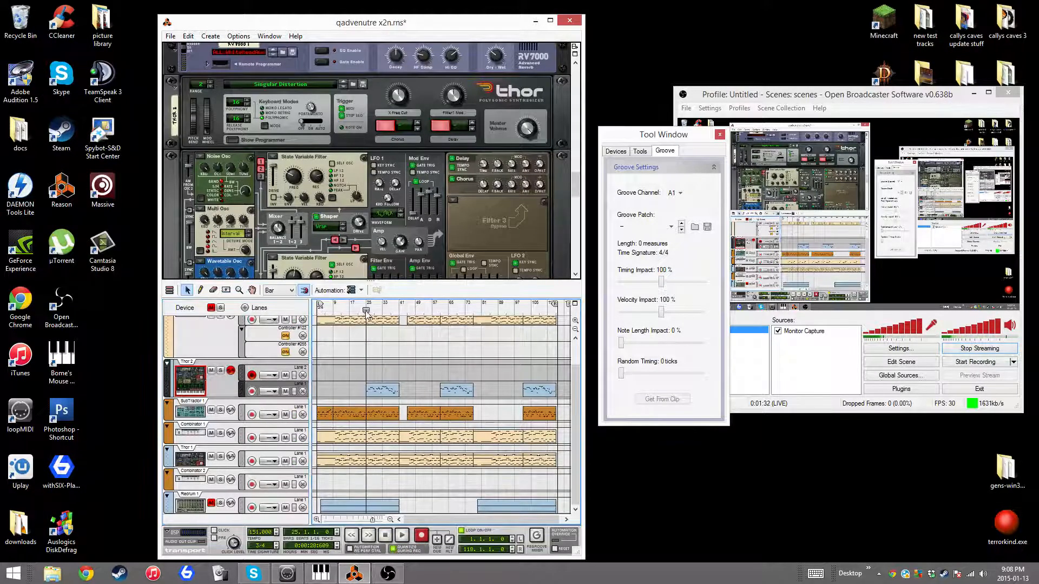
{"action": "left_click", "coordinate": [220, 371]}
{"action": "left_click", "coordinate": [400, 535]}
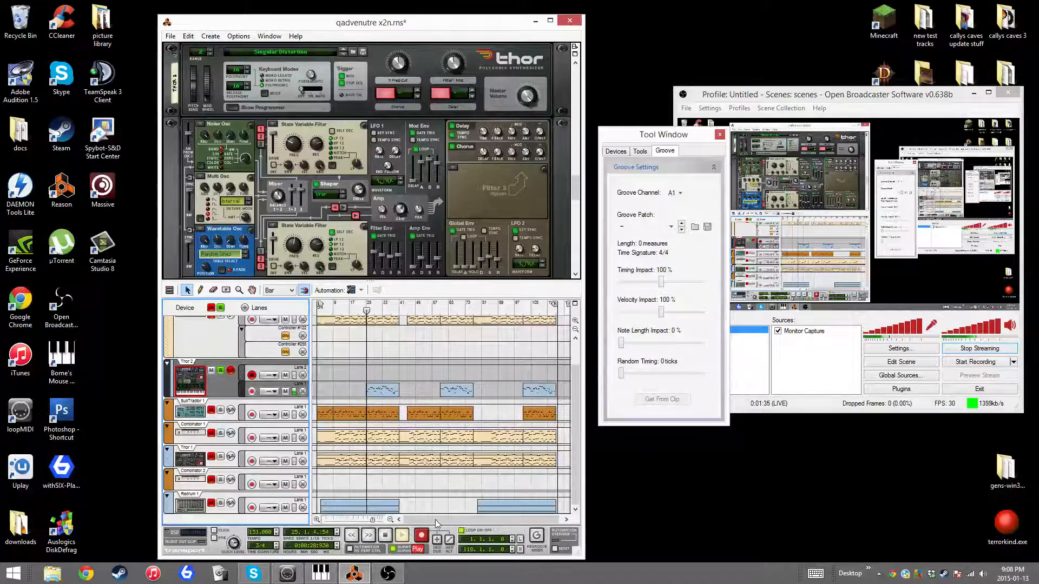
{"action": "left_click_drag", "start_coordinate": [320, 305], "coordinate": [368, 306]}
{"action": "left_click_drag", "start_coordinate": [554, 304], "coordinate": [396, 304]}
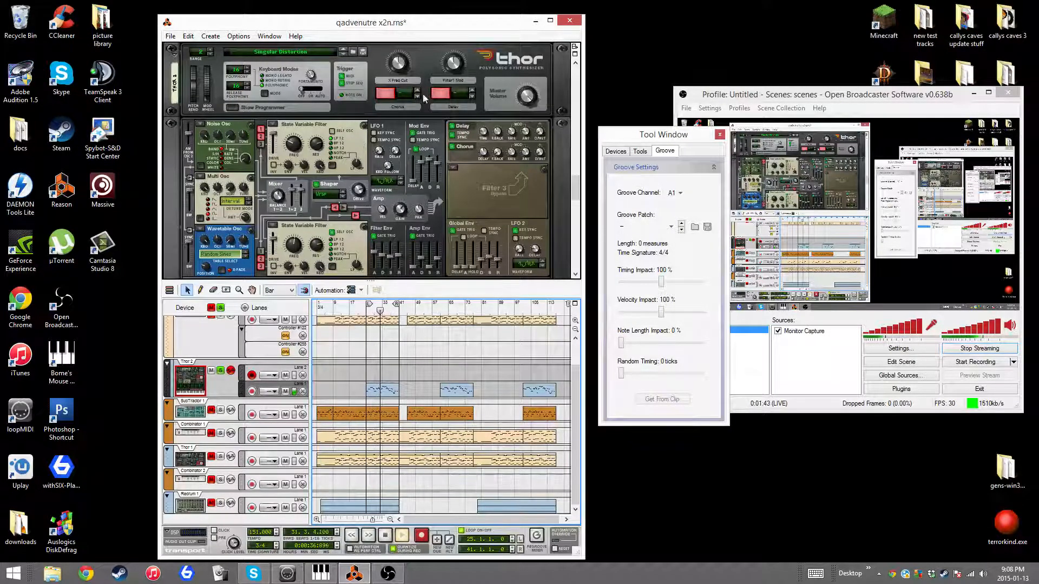
Step: Set the Thor 2 amp envelope's attack to about 135 ms and its sustain to about -17.9 dB
{"action": "left_click", "coordinate": [413, 267]}
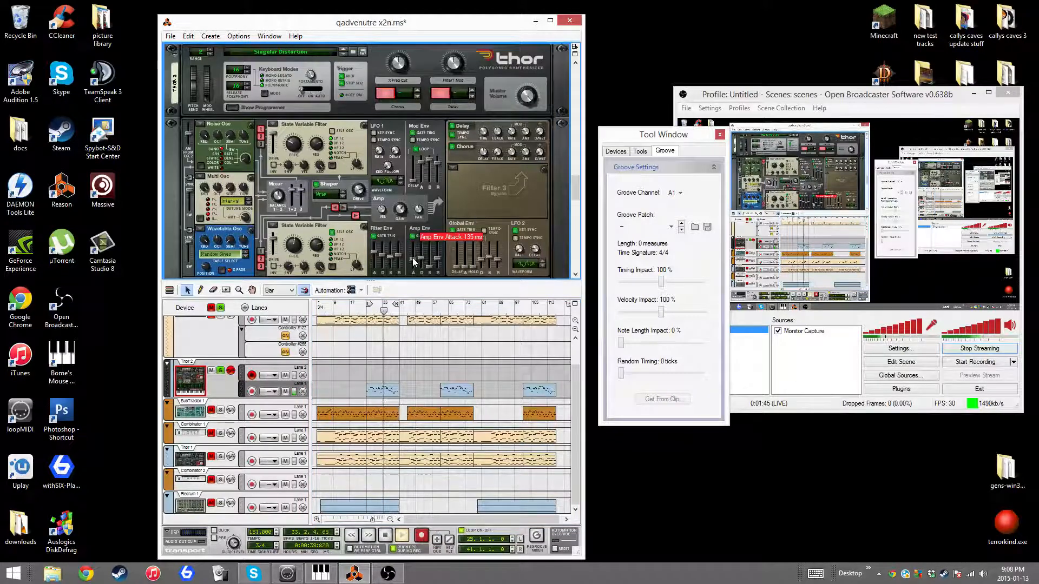
{"action": "scroll", "coordinate": [414, 267], "scroll_direction": "down", "scroll_amount": 4}
{"action": "mouse_move", "coordinate": [413, 264]}
{"action": "left_mouse_down"}
{"action": "mouse_move", "coordinate": [372, 265]}
{"action": "mouse_move", "coordinate": [391, 261]}
{"action": "mouse_move", "coordinate": [391, 287]}
{"action": "mouse_move", "coordinate": [431, 260]}
{"action": "left_mouse_up"}
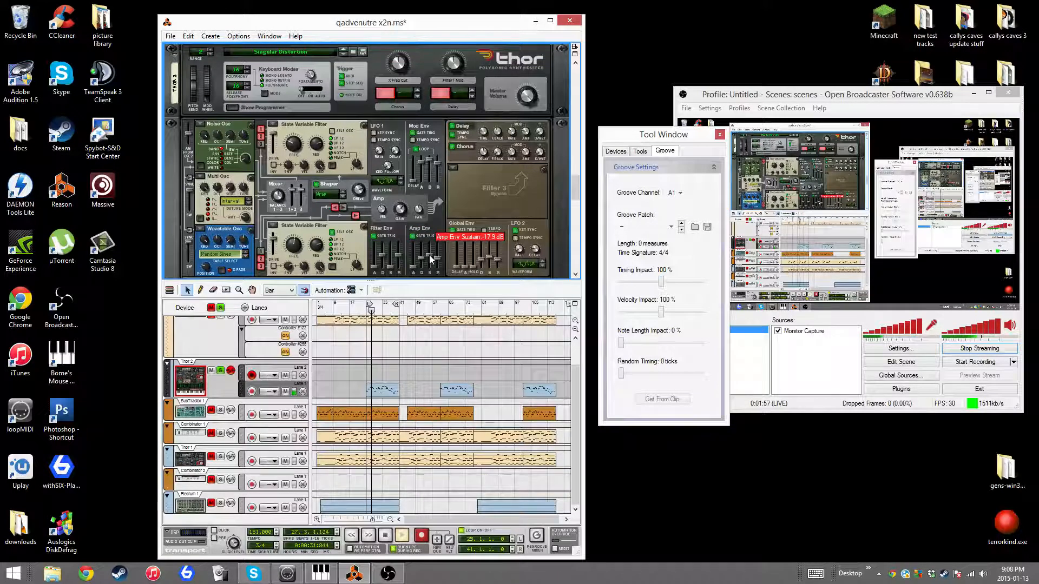
Step: Advance the Thor 2 synthesizer to the Towards The Stars patch and stop playback
{"action": "left_click", "coordinate": [343, 54]}
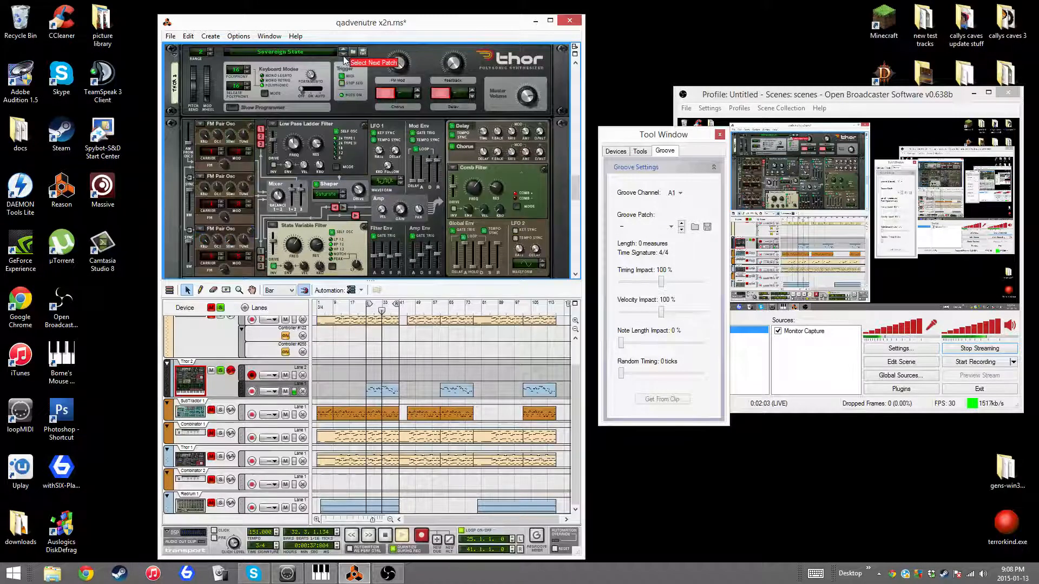
{"action": "left_click", "coordinate": [343, 54]}
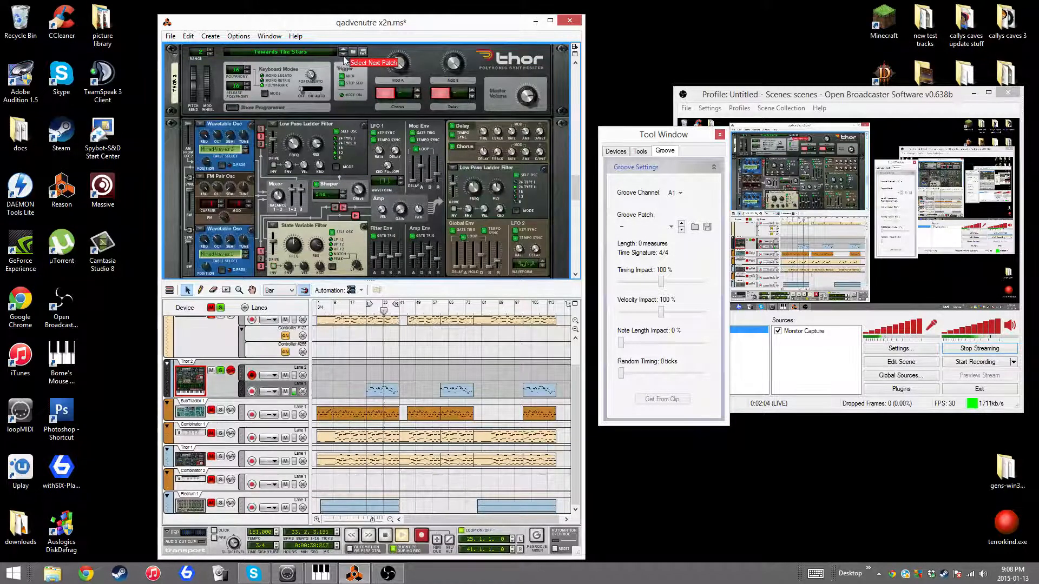
{"action": "left_click", "coordinate": [385, 535]}
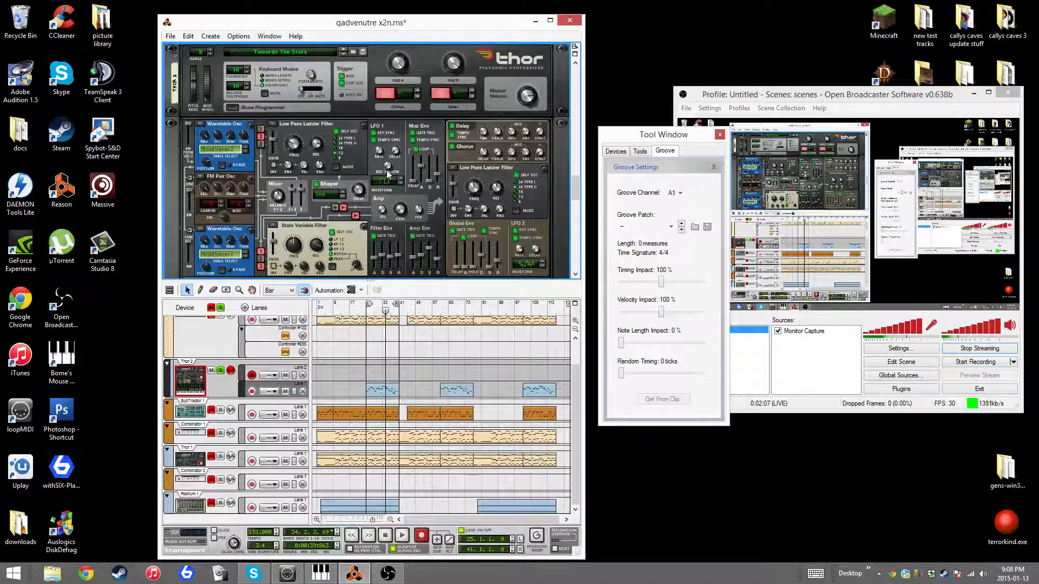
{"action": "scroll", "coordinate": [387, 173], "scroll_direction": "up", "scroll_amount": 3}
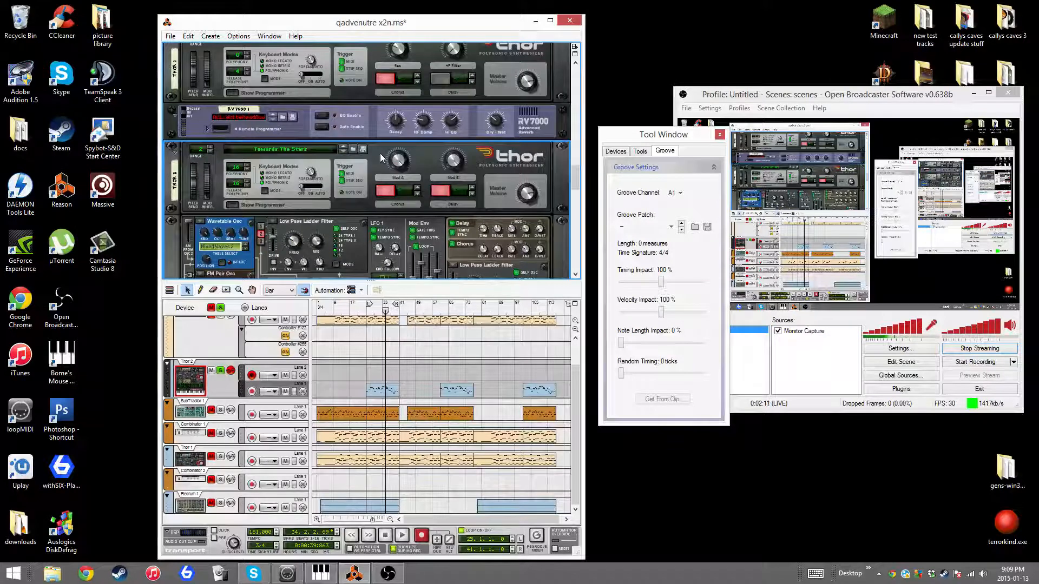
{"action": "scroll", "coordinate": [393, 191], "scroll_direction": "down", "scroll_amount": 2}
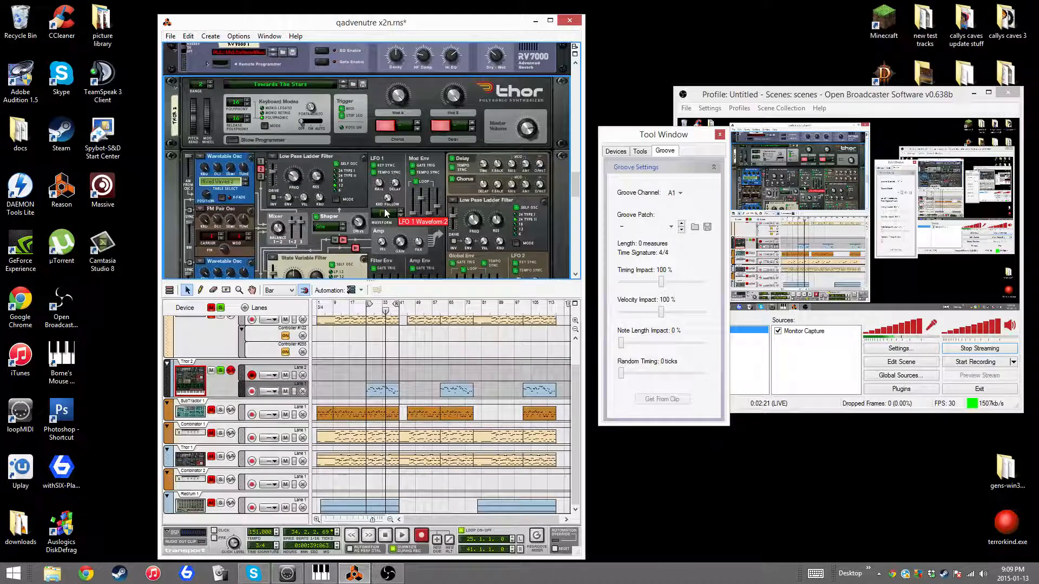
{"action": "scroll", "coordinate": [414, 208], "scroll_direction": "down", "scroll_amount": 1}
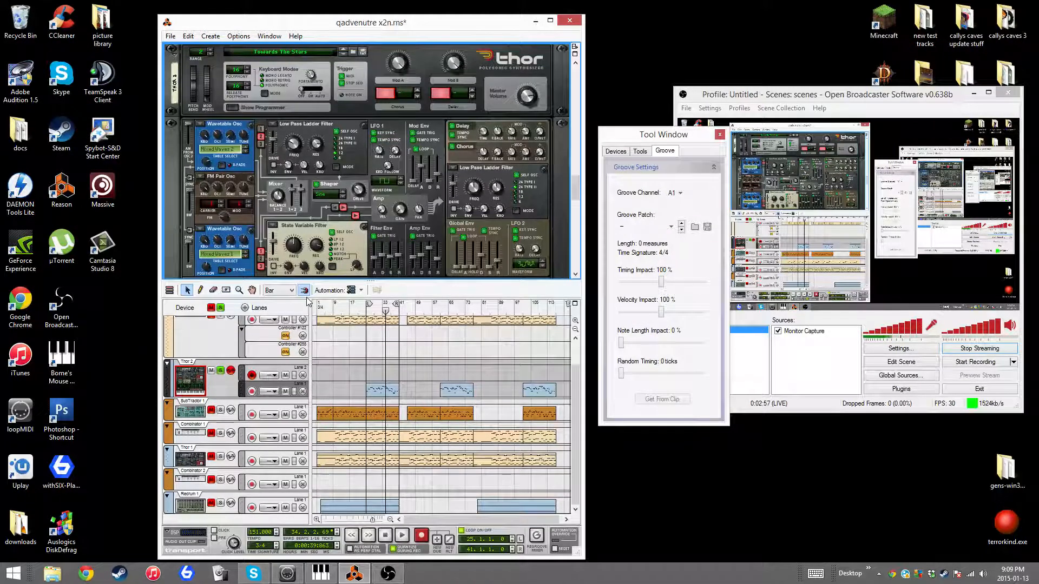
Step: Resume looped playback and advance Thor 2 to the World In Distortion patch
{"action": "left_click", "coordinate": [401, 535]}
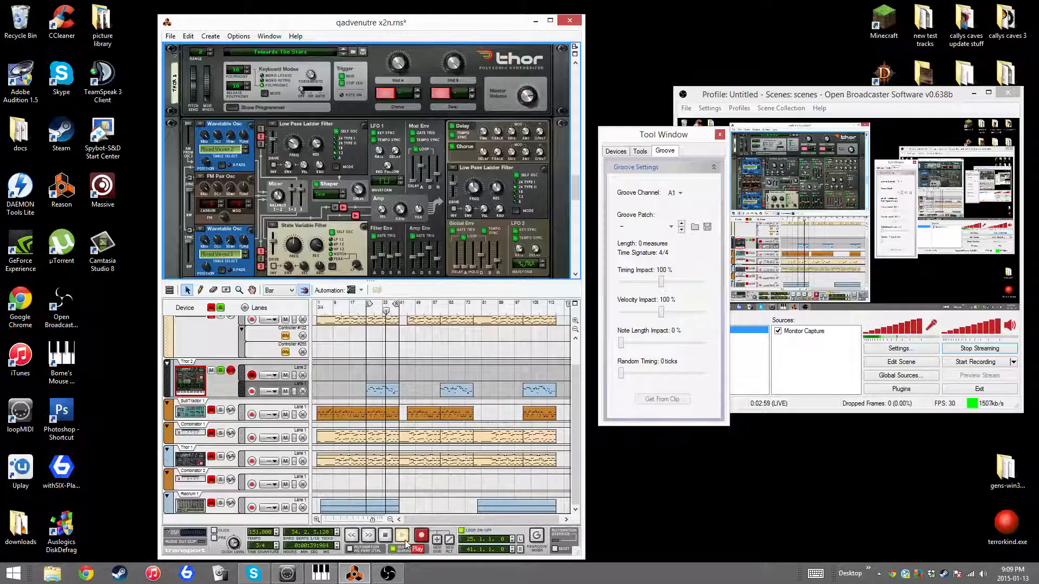
{"action": "left_click", "coordinate": [344, 56]}
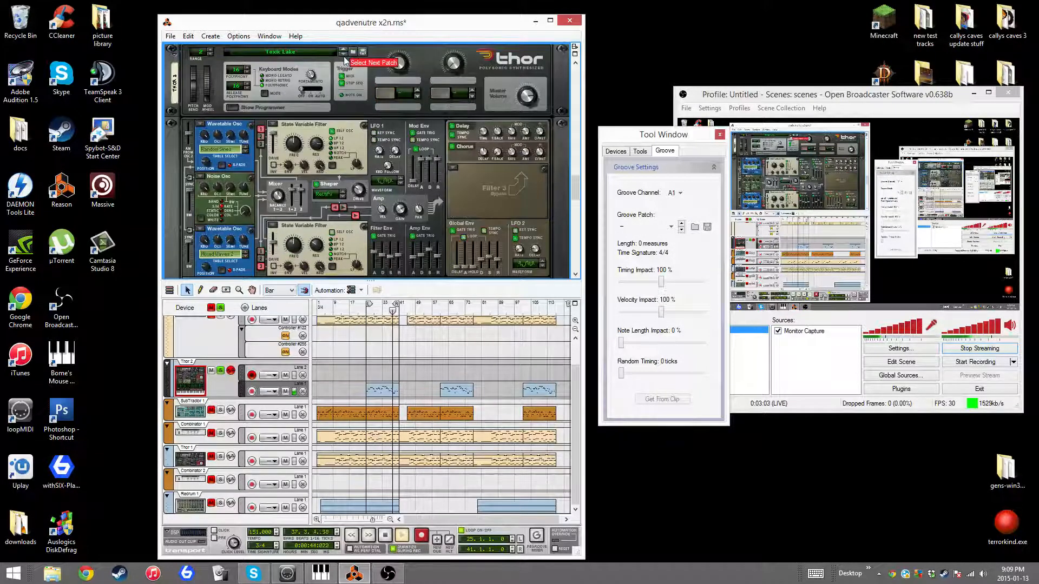
{"action": "left_click", "coordinate": [345, 58]}
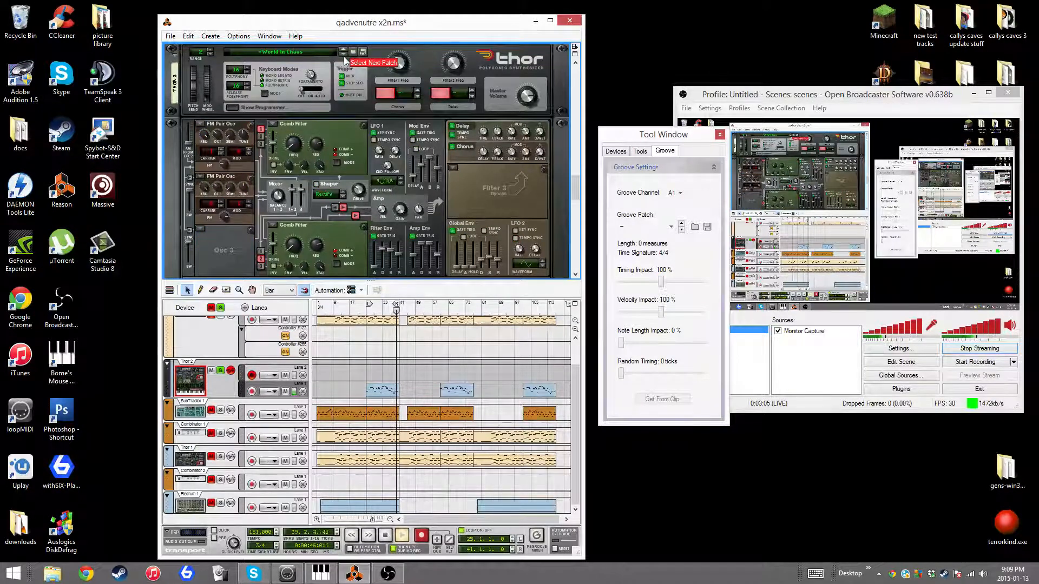
{"action": "left_click", "coordinate": [344, 57]}
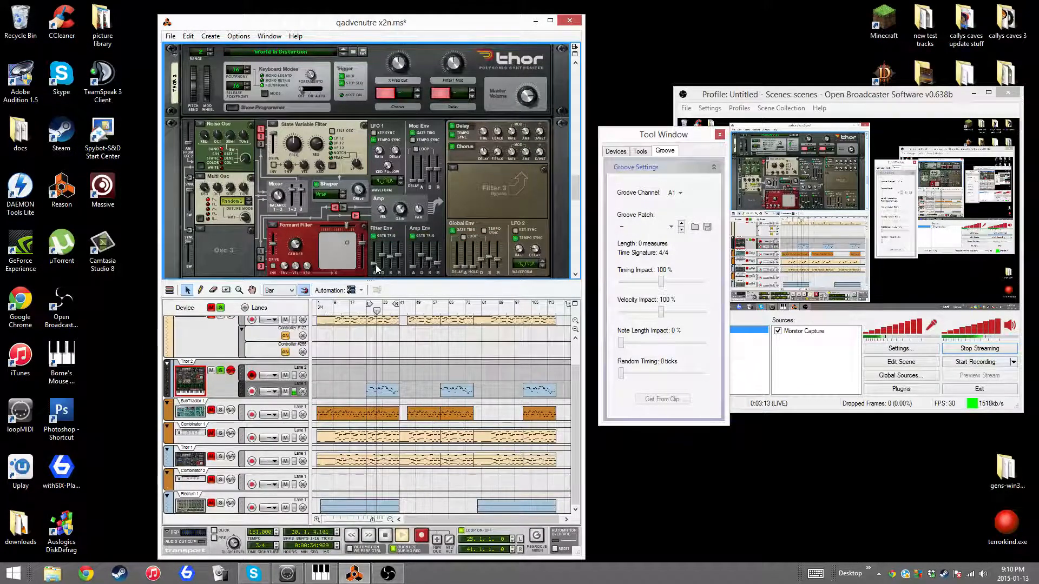
Step: Adjust the attack of Thor 2's filter envelope and switch off the patch's Delay
{"action": "left_click_drag", "start_coordinate": [376, 261], "coordinate": [375, 258]}
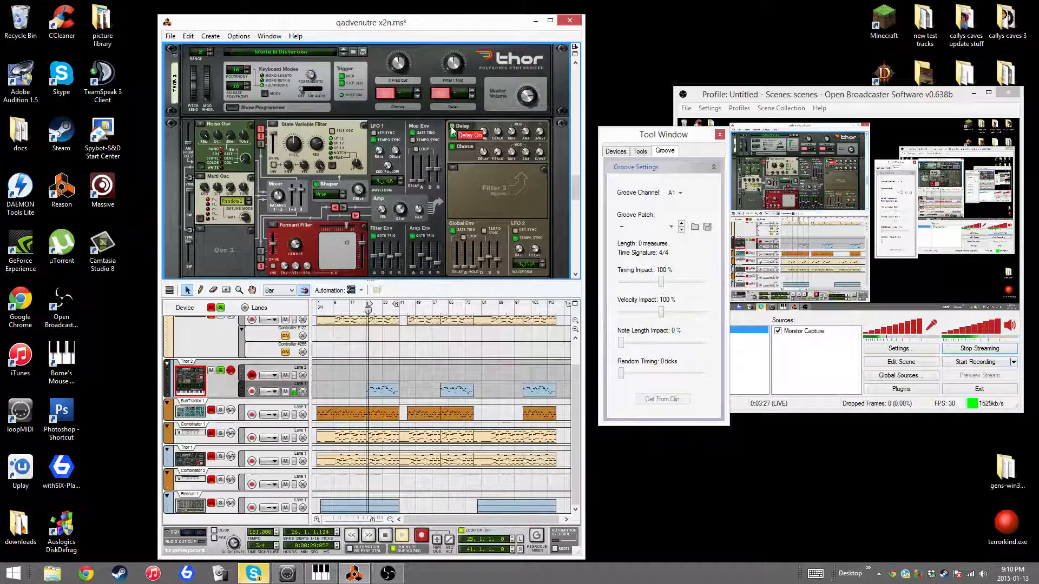
{"action": "left_click", "coordinate": [439, 94]}
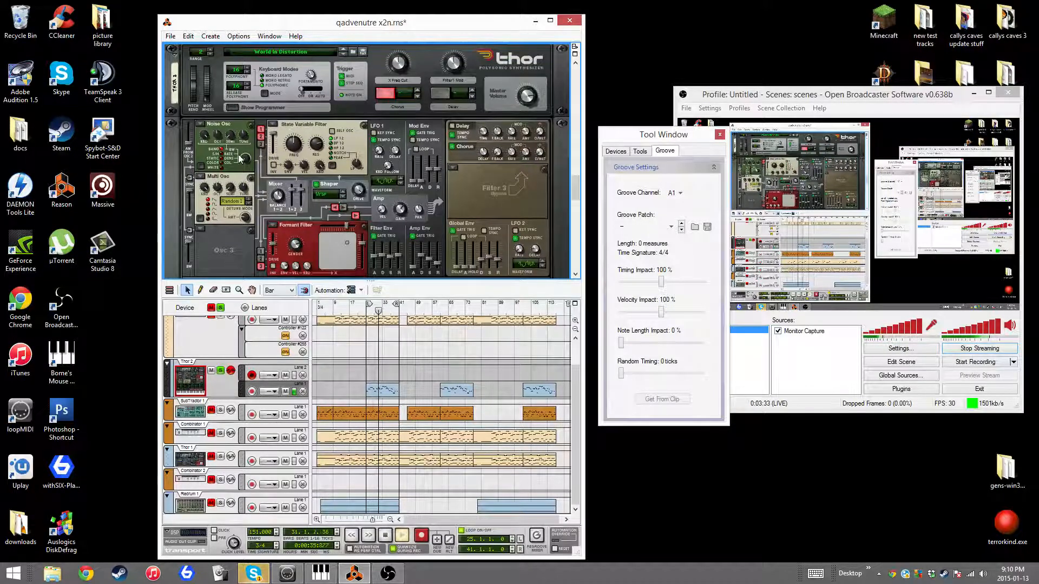
Step: Replace the Noise oscillator in Thor 2's first oscillator slot with an Analog Osc
{"action": "left_click", "coordinate": [200, 124]}
{"action": "left_click", "coordinate": [204, 131]}
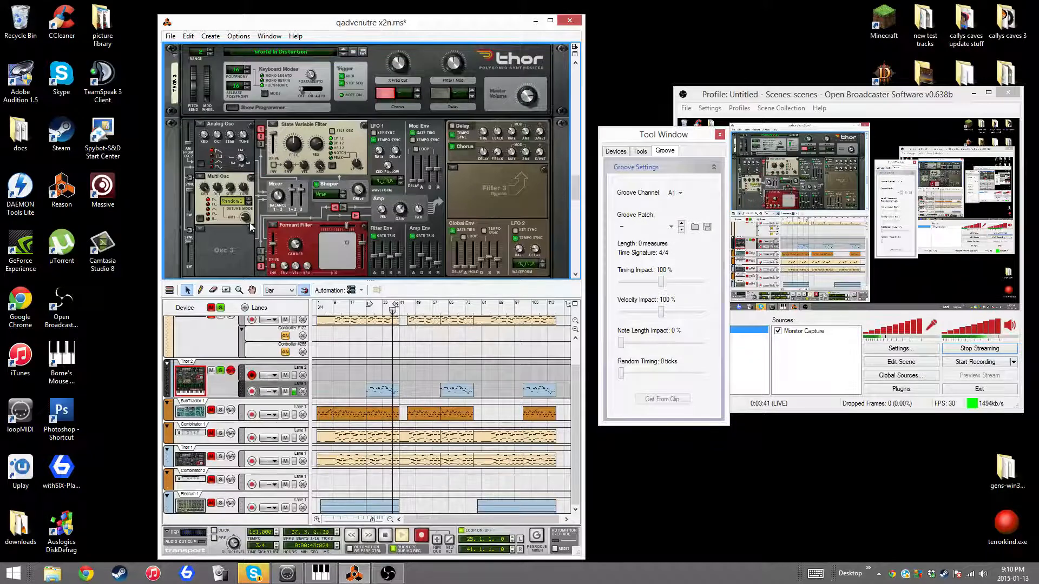
Step: Set the Multi Osc's detune mode to Linear and move the Formant Filter's control point down and slightly left
{"action": "left_click", "coordinate": [246, 204]}
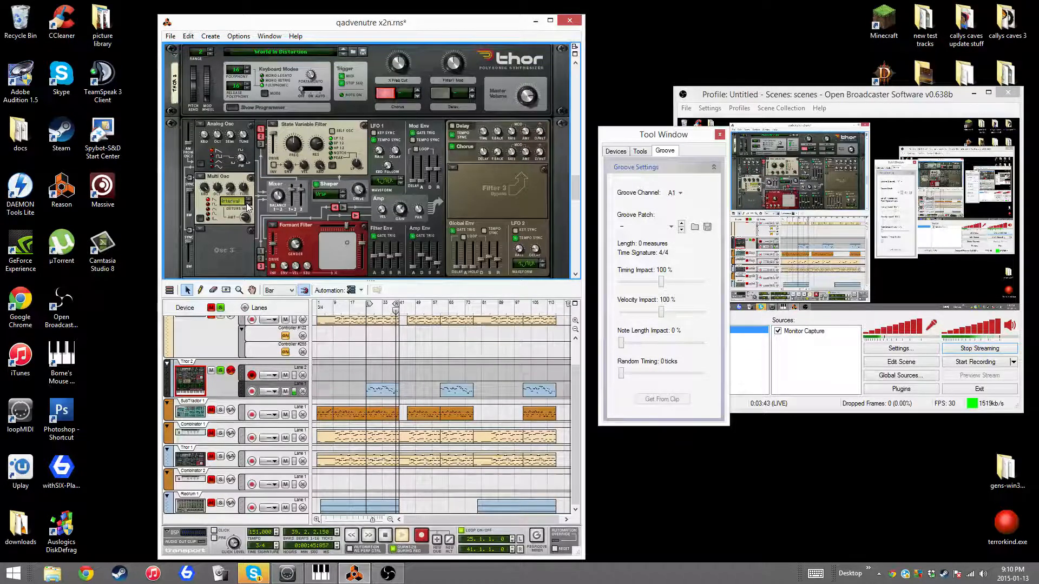
{"action": "left_click", "coordinate": [249, 206]}
{"action": "left_click_drag", "start_coordinate": [332, 245], "coordinate": [332, 260]}
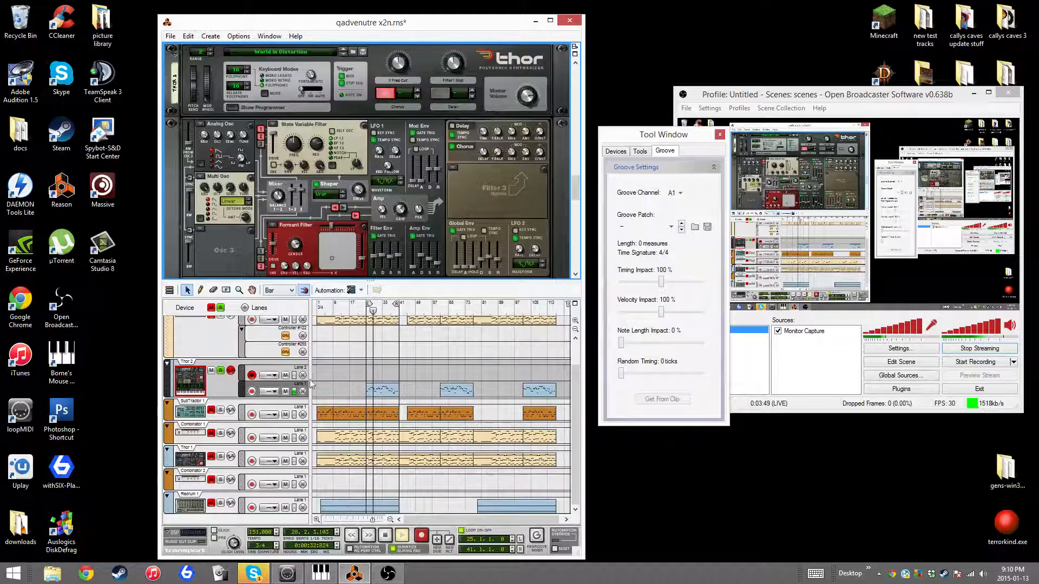
Step: Solo the Piano CH2 track as well, so it plays together with Thor 2
{"action": "scroll", "coordinate": [303, 233], "scroll_direction": "up", "scroll_amount": 2}
{"action": "left_click", "coordinate": [224, 321]}
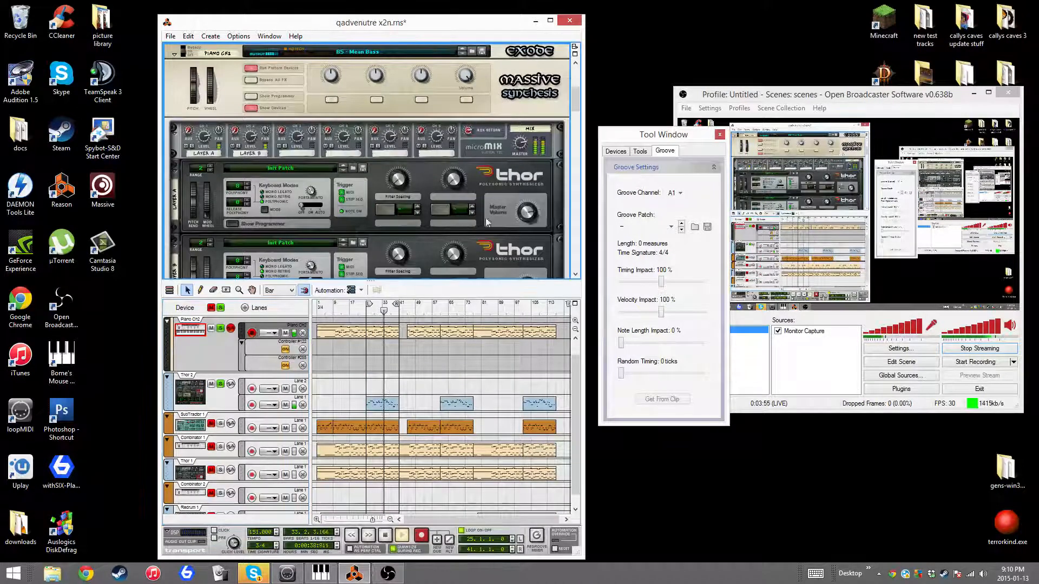
{"action": "scroll", "coordinate": [483, 224], "scroll_direction": "down", "scroll_amount": 3}
{"action": "scroll", "coordinate": [482, 230], "scroll_direction": "down", "scroll_amount": 10}
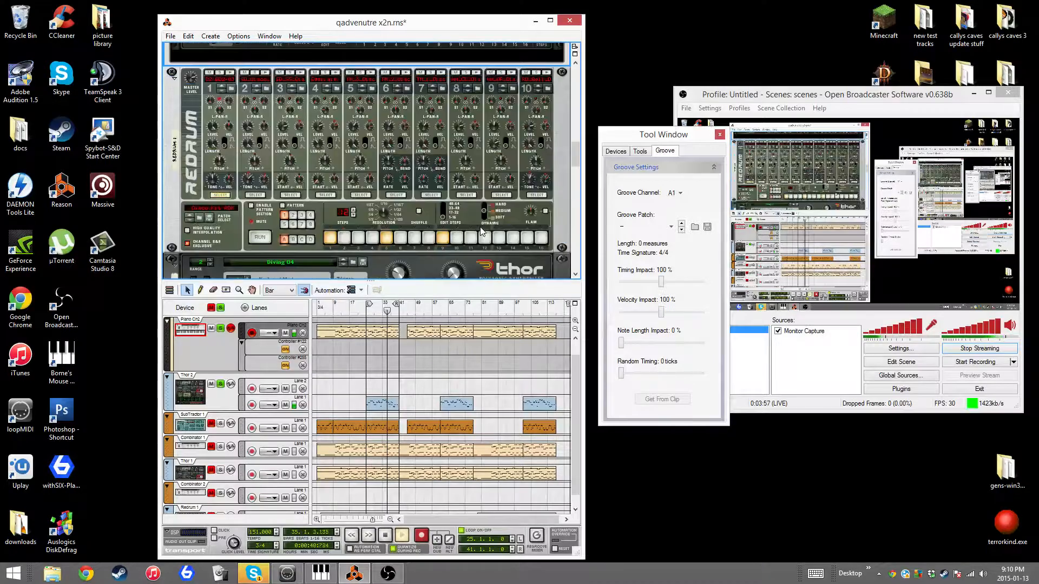
{"action": "scroll", "coordinate": [479, 226], "scroll_direction": "down", "scroll_amount": 9}
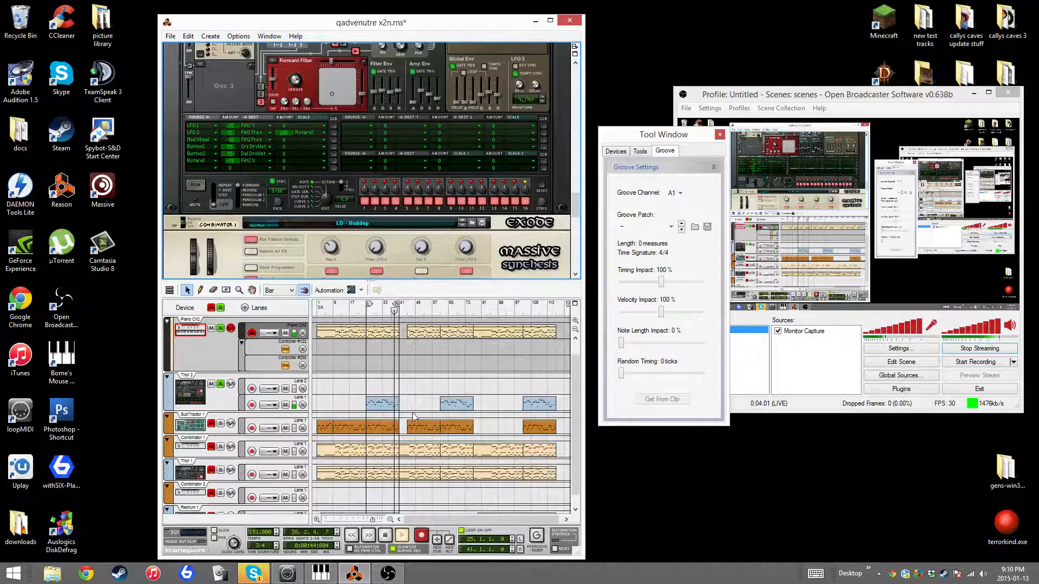
Step: Try the Ancient Transmission, Band Filtered and Depleted Uranium patches in Thor 2, adjusting Band Filtered's filter envelope
{"action": "left_click", "coordinate": [230, 407]}
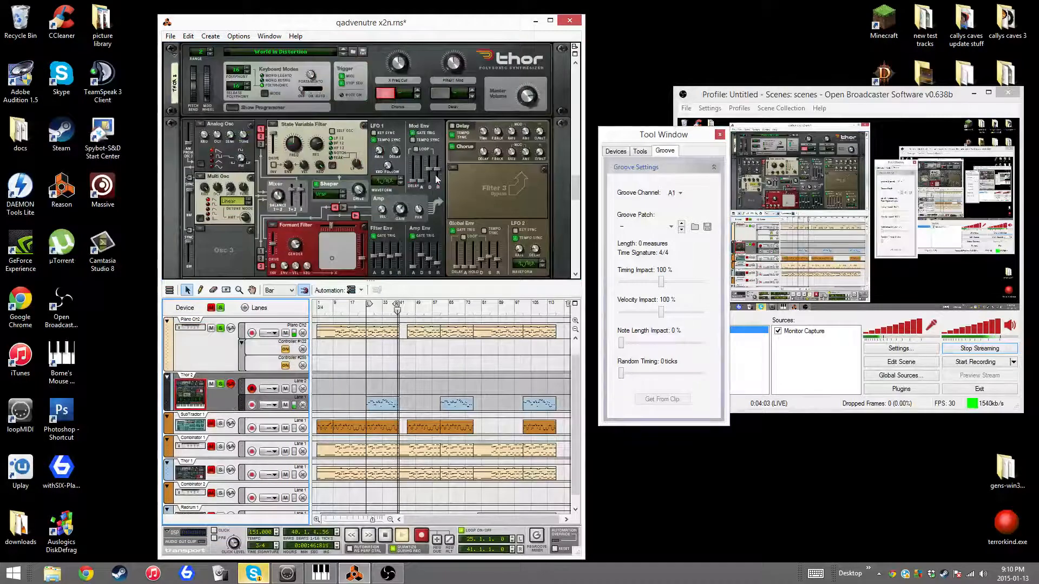
{"action": "left_click", "coordinate": [343, 54]}
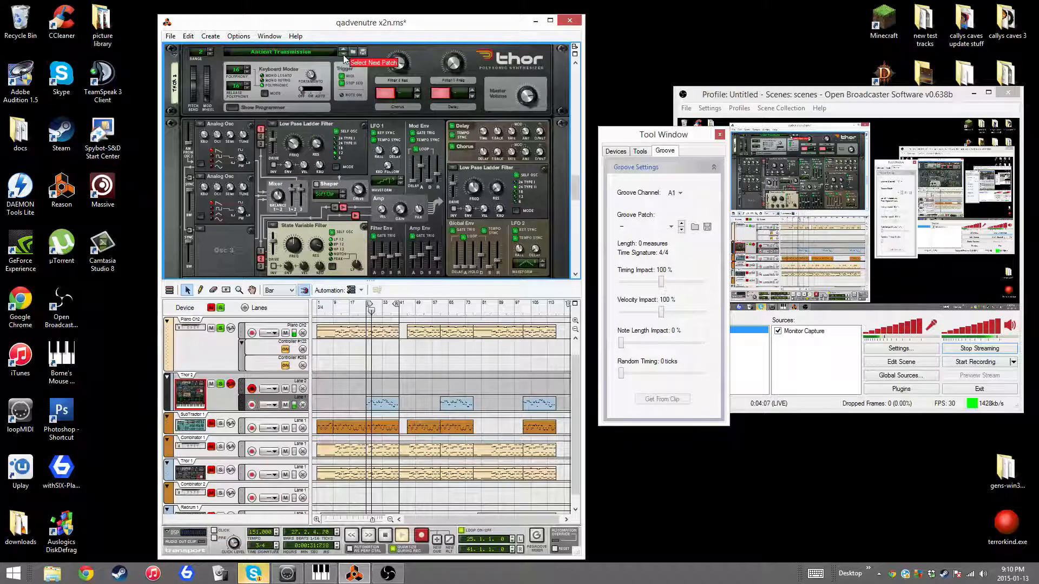
{"action": "left_click", "coordinate": [343, 55]}
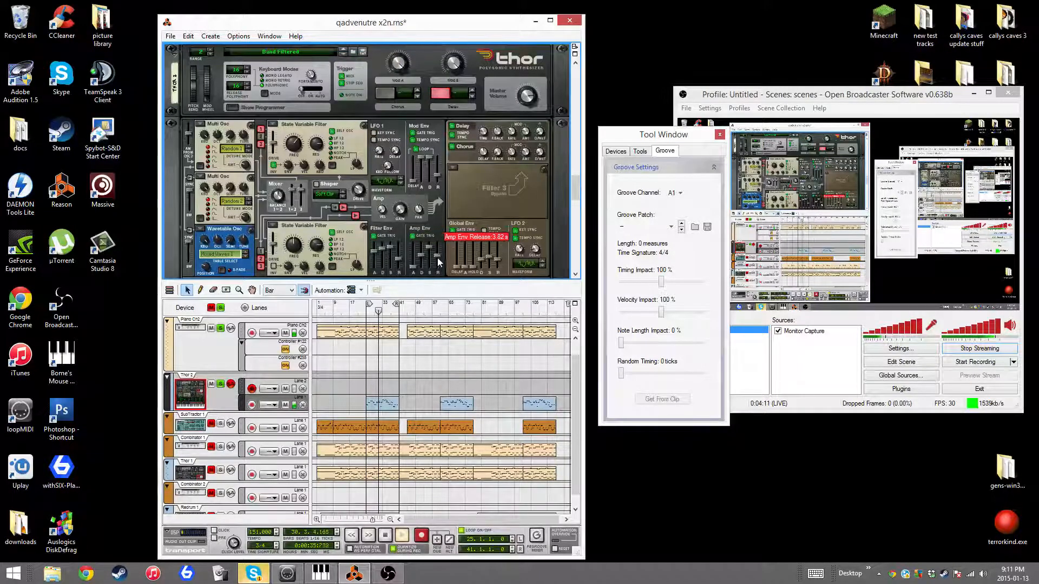
{"action": "left_click_drag", "start_coordinate": [375, 265], "coordinate": [375, 266]}
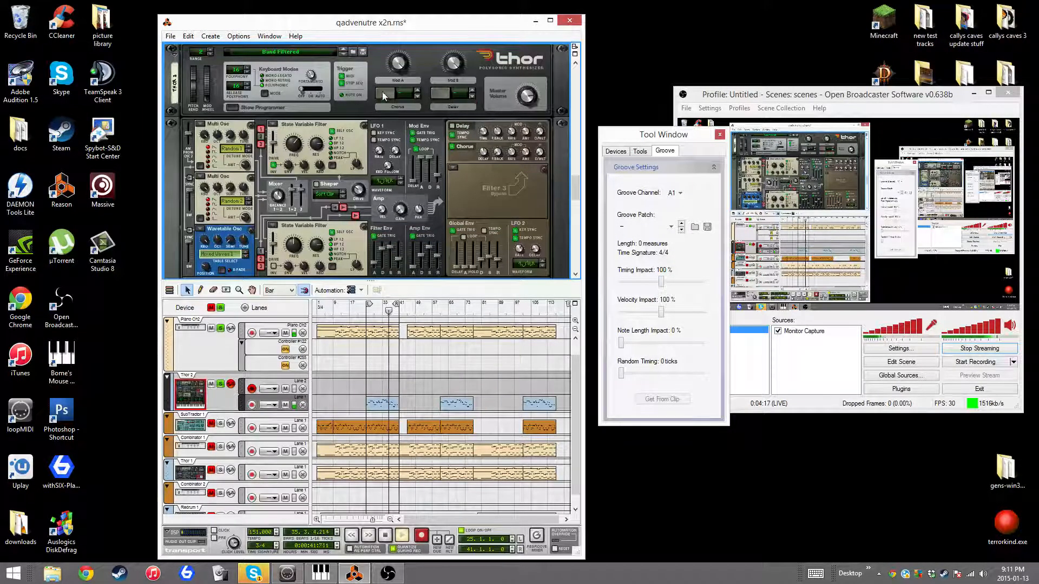
{"action": "left_click", "coordinate": [345, 56]}
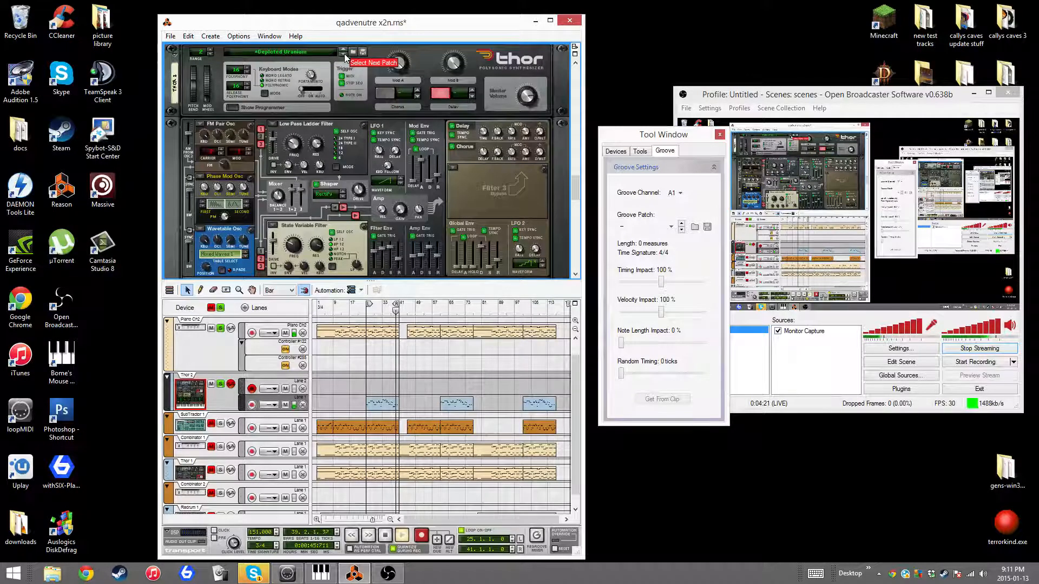
Step: Open Thor 2's patch browser and go to the Leads folder of the Trance ReFill
{"action": "left_click", "coordinate": [353, 52]}
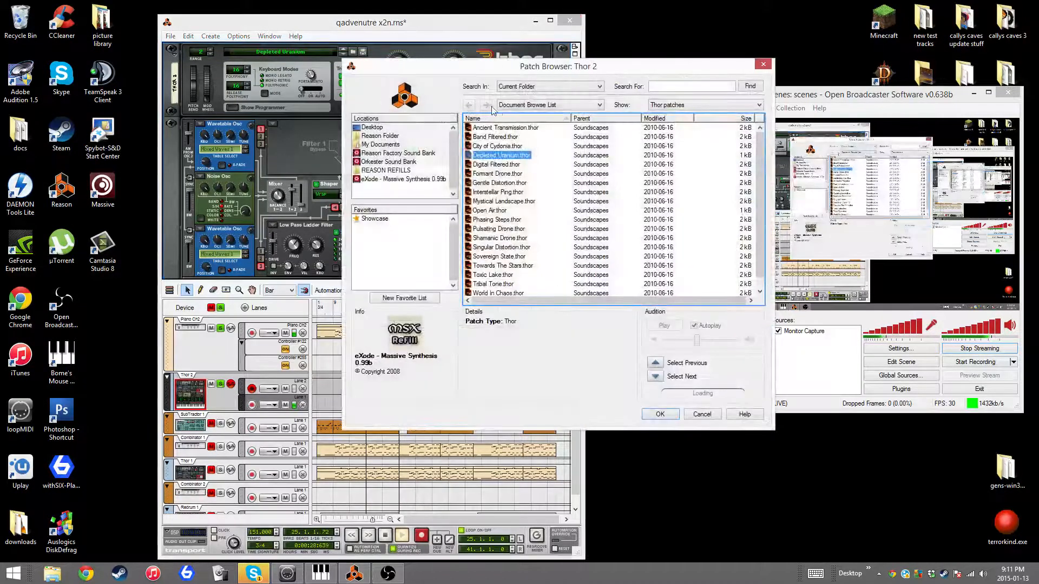
{"action": "left_click", "coordinate": [507, 107]}
{"action": "left_click", "coordinate": [511, 115]}
{"action": "left_click", "coordinate": [515, 106]}
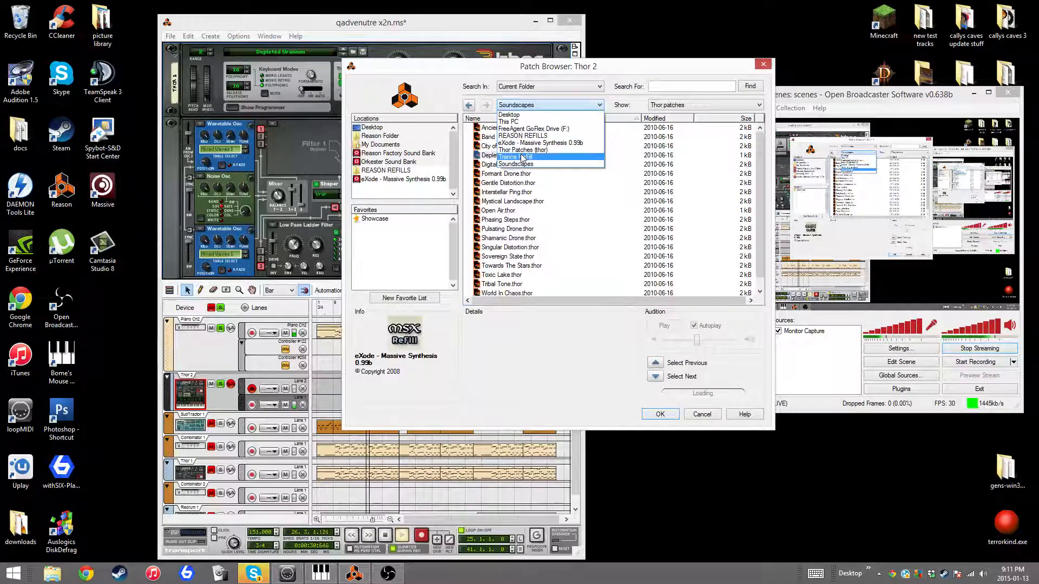
{"action": "left_click", "coordinate": [522, 158]}
{"action": "double_click", "coordinate": [497, 136]}
Step: Audition the patches Astral 02 and Astral 03, and load Astral 04 into Thor 2
{"action": "left_click", "coordinate": [505, 193]}
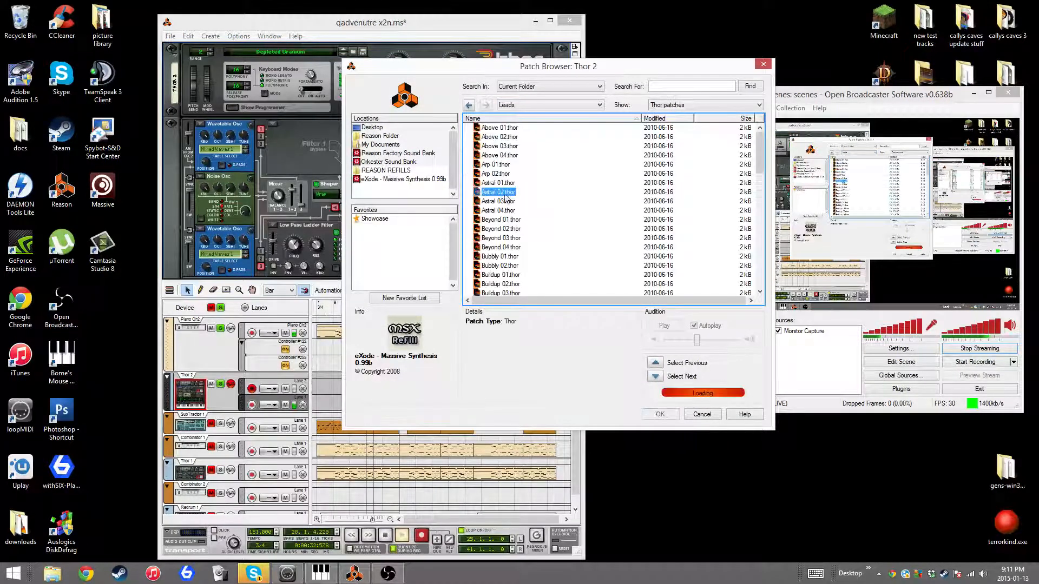
{"action": "left_click", "coordinate": [506, 202]}
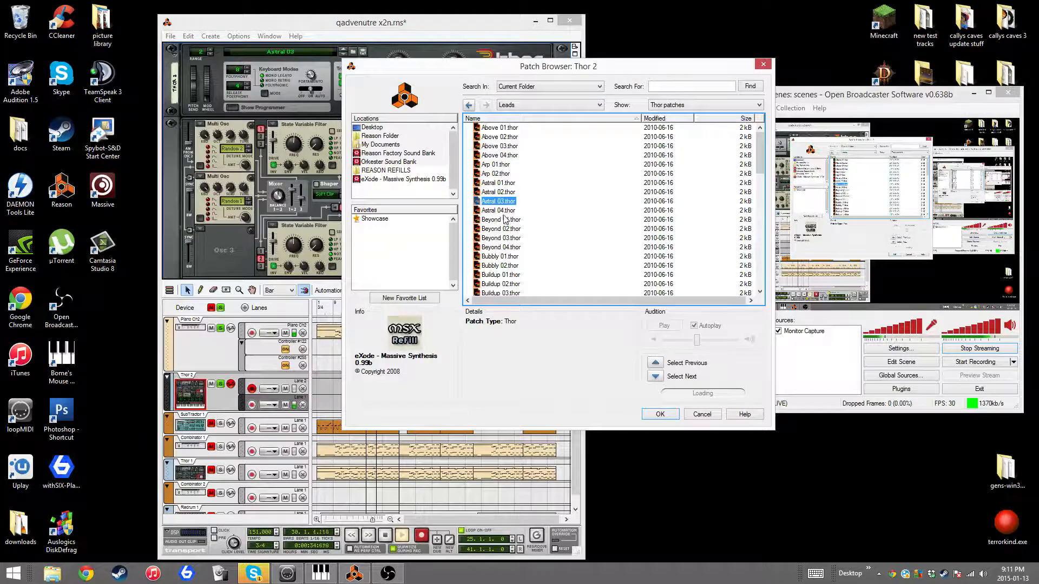
{"action": "left_click", "coordinate": [503, 213]}
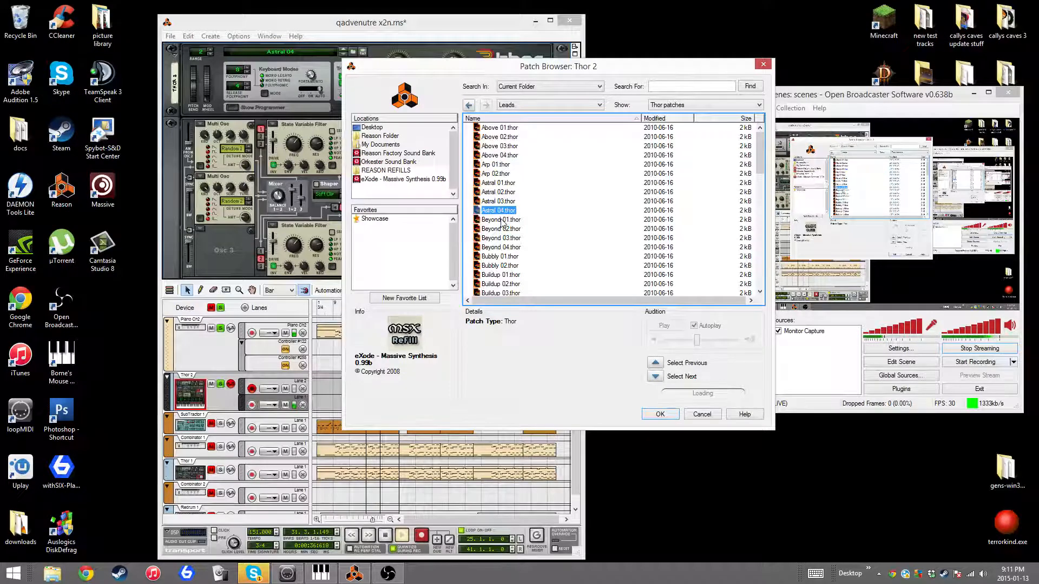
{"action": "double_click", "coordinate": [498, 211]}
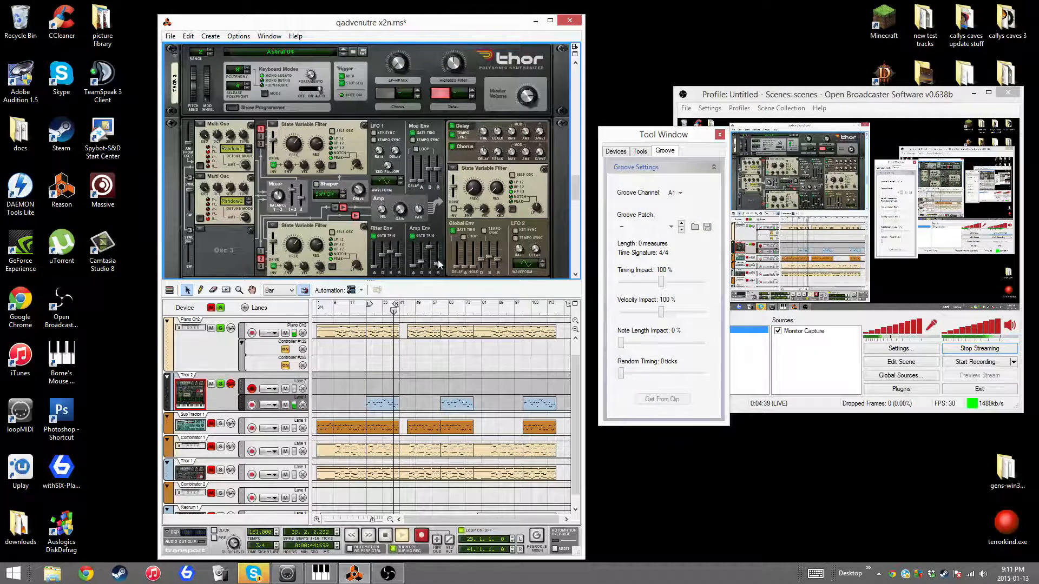
Step: Solo SubTractor 1 in place of Thor 2 and open its clip ending at bar 41 in the note editor
{"action": "left_click", "coordinate": [228, 430]}
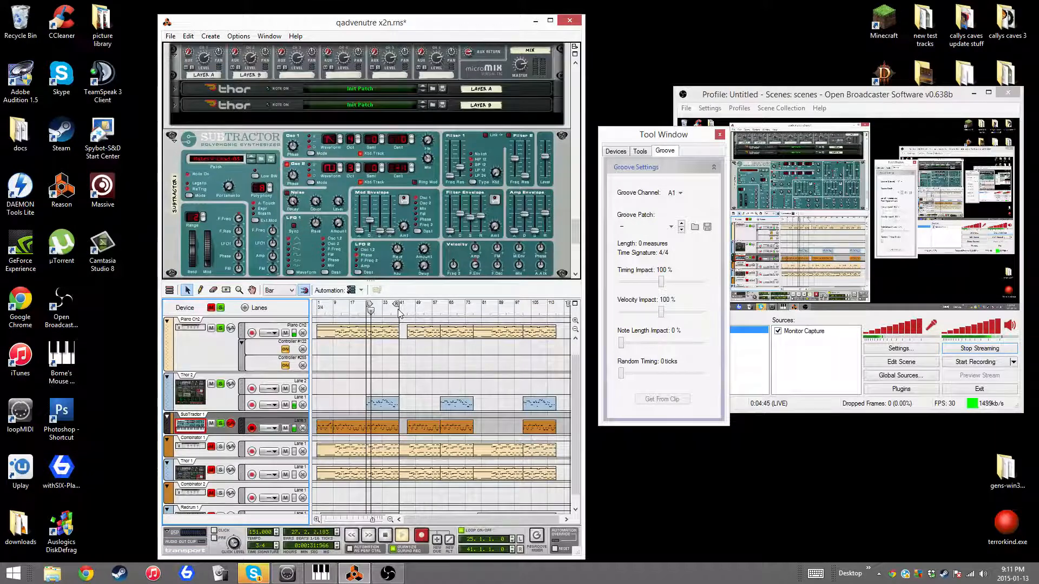
{"action": "left_click", "coordinate": [220, 384]}
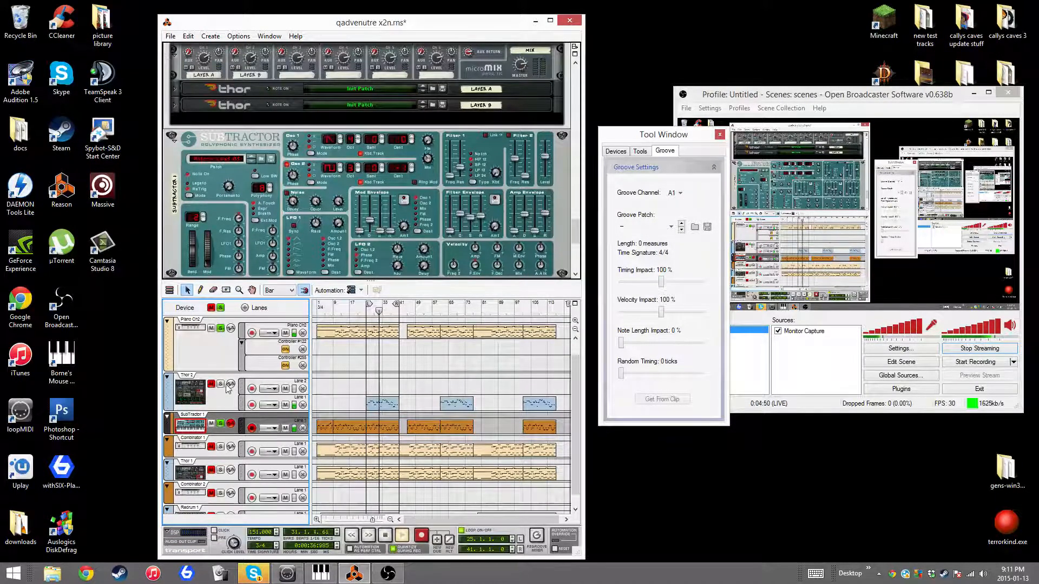
{"action": "double_click", "coordinate": [384, 430]}
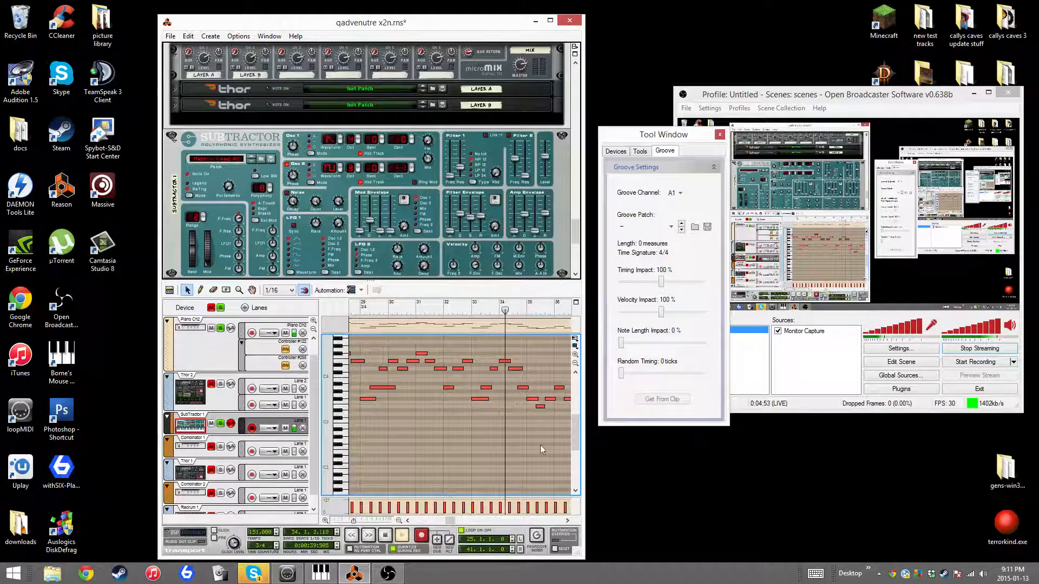
{"action": "left_click", "coordinate": [196, 427]}
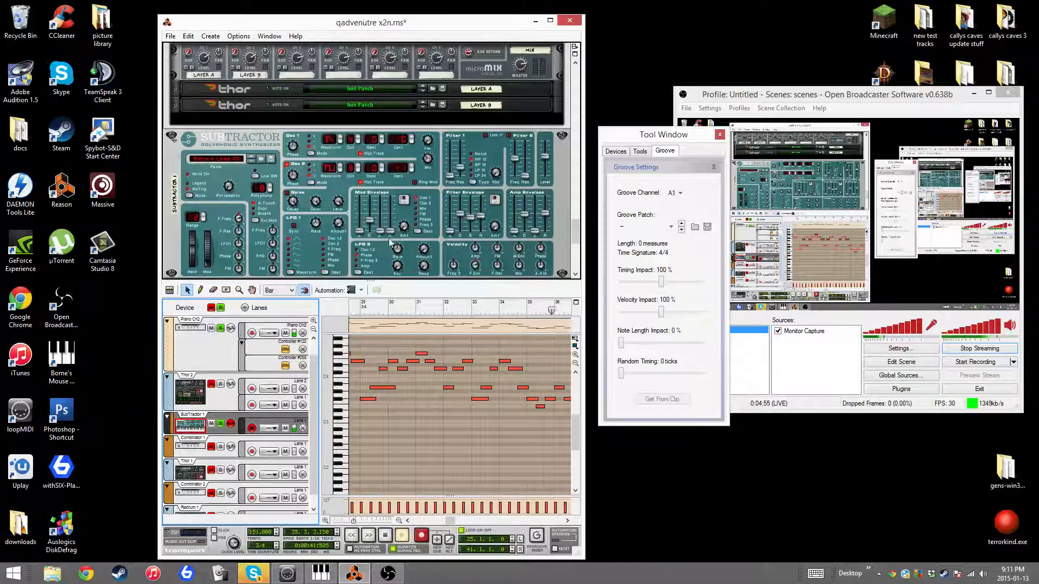
Step: Adjust the attack and amount of SubTractor 1's filter envelope
{"action": "left_click", "coordinate": [450, 233]}
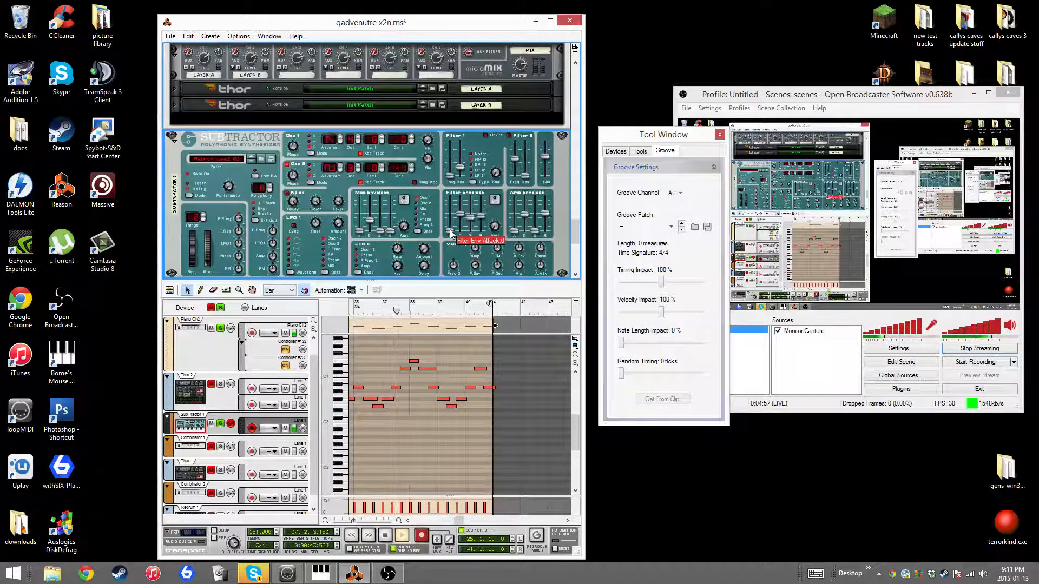
{"action": "mouse_move", "coordinate": [450, 232]}
{"action": "left_mouse_down"}
{"action": "mouse_move", "coordinate": [450, 208]}
{"action": "mouse_move", "coordinate": [450, 234]}
{"action": "left_mouse_up"}
{"action": "left_click", "coordinate": [495, 203]}
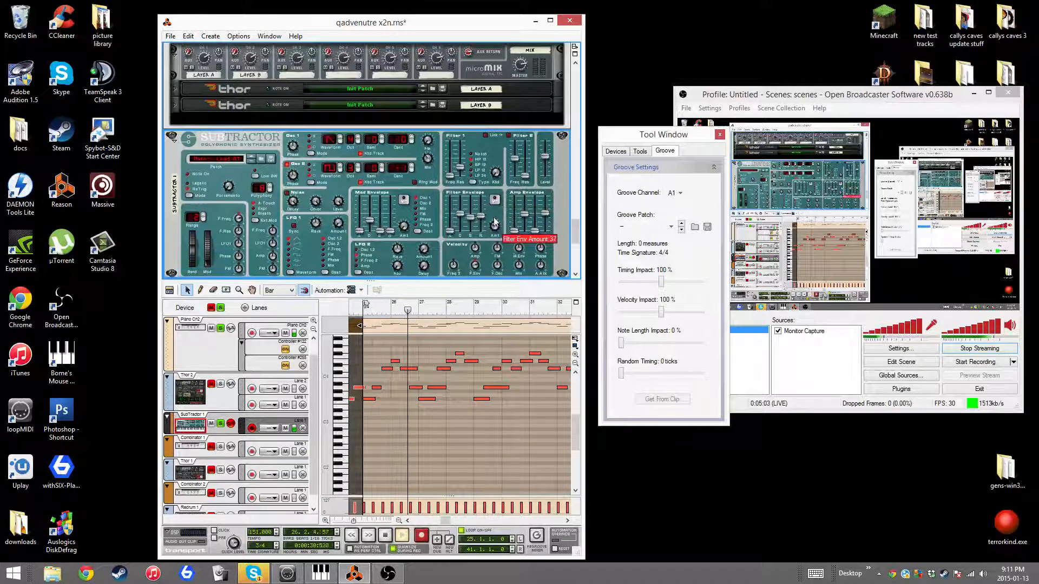
{"action": "left_click_drag", "start_coordinate": [495, 222], "coordinate": [494, 231]}
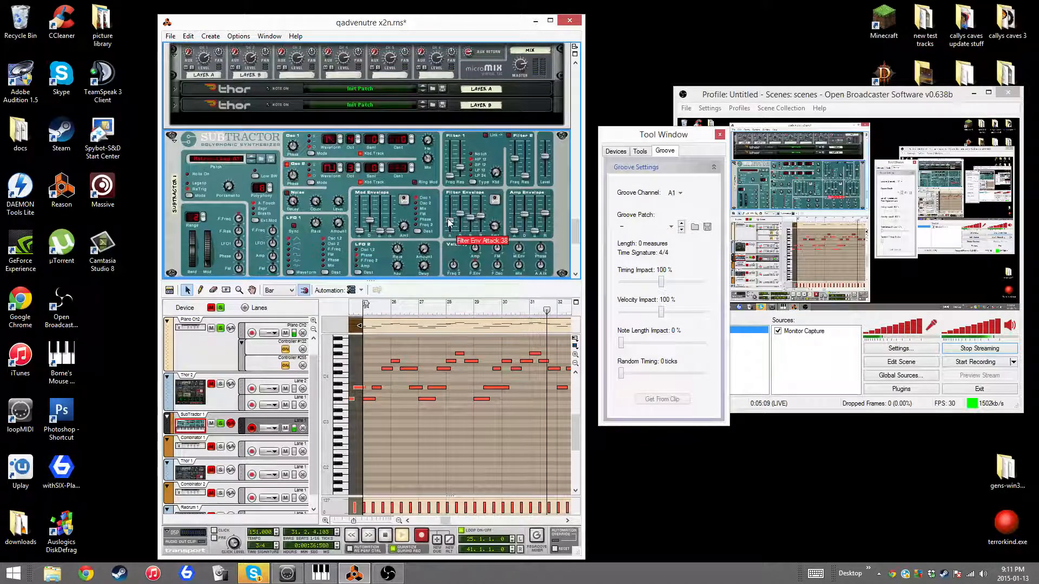
{"action": "left_click_drag", "start_coordinate": [448, 223], "coordinate": [496, 214]}
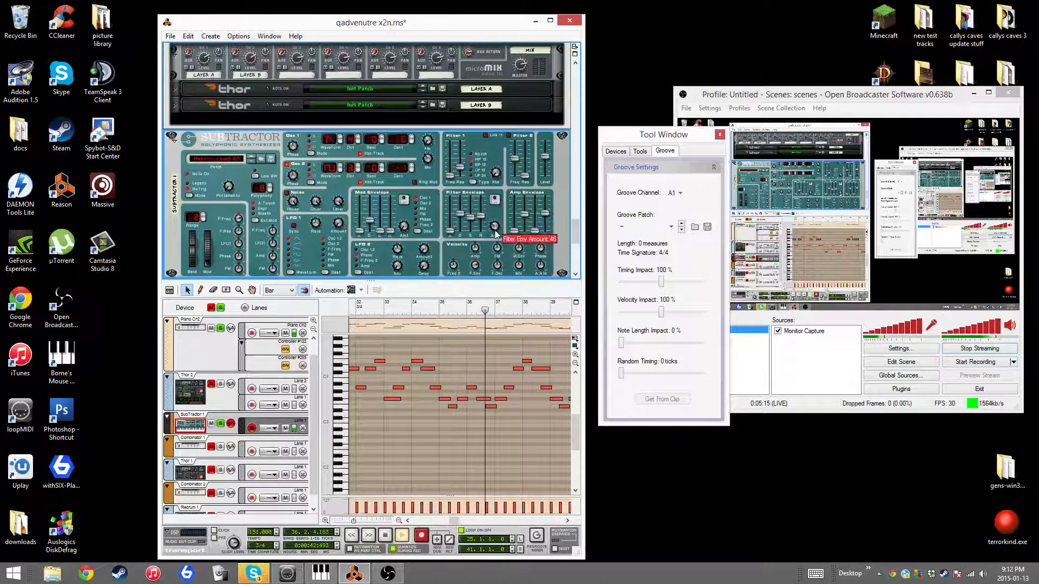
Step: Solo Thor 2 again and return the sequencer to the arrangement view
{"action": "left_click", "coordinate": [220, 384]}
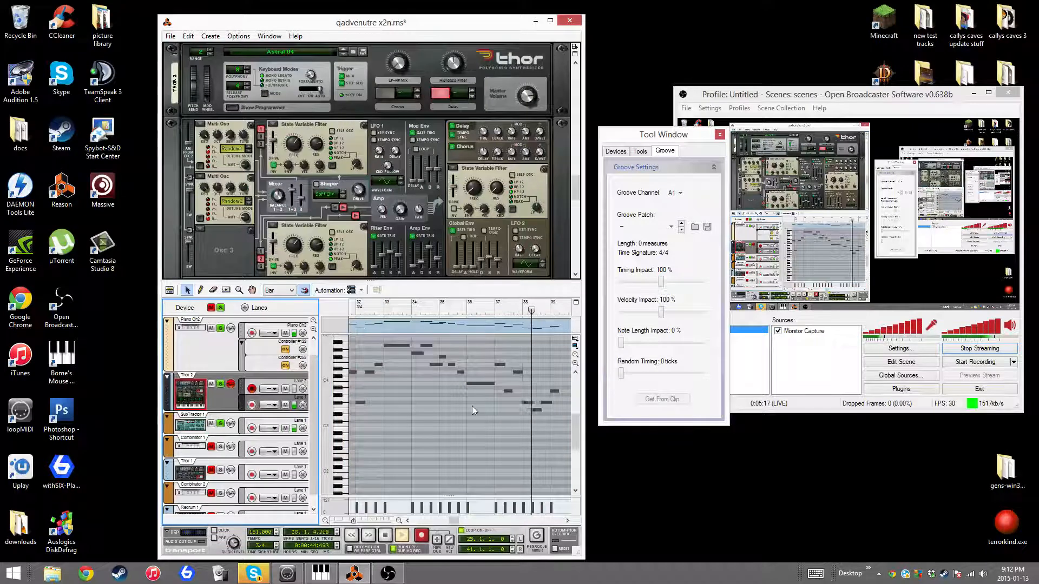
{"action": "left_click", "coordinate": [471, 405]}
{"action": "left_click", "coordinate": [172, 291]}
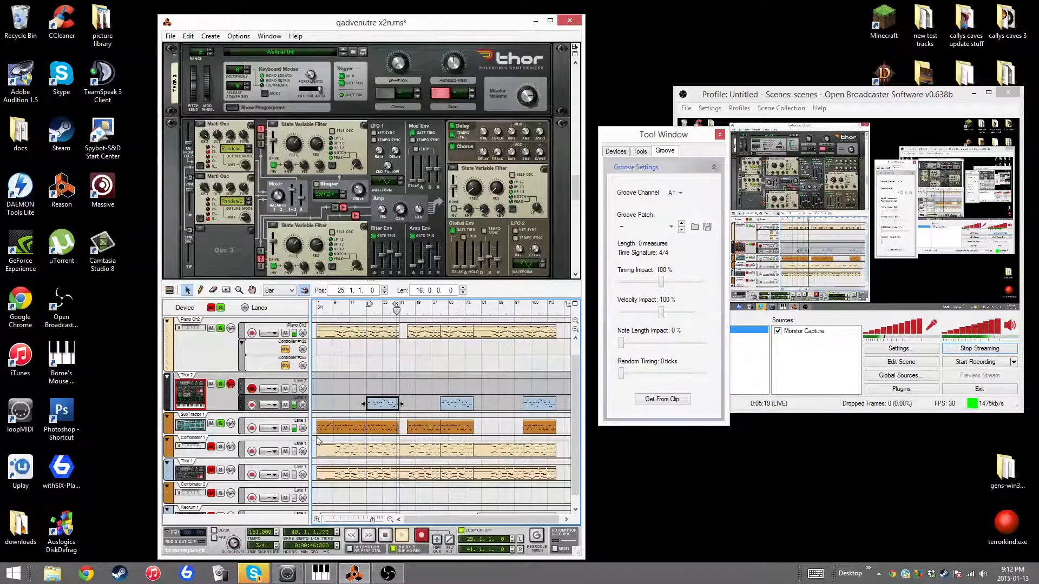
Step: Solo the Combinator 1 and Thor 1 tracks as well, and minimize the Open Broadcaster Software window
{"action": "left_click", "coordinate": [220, 448]}
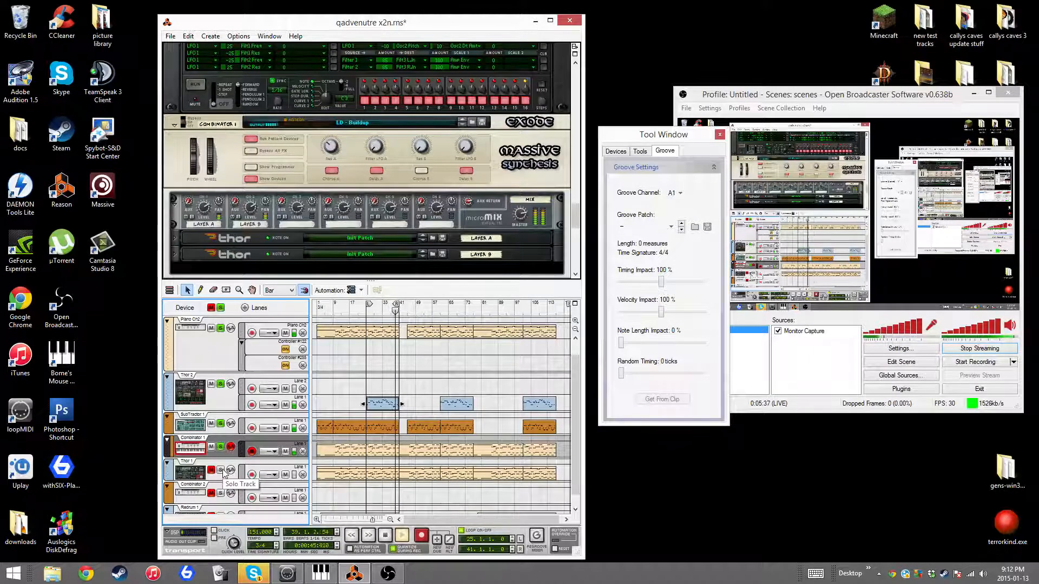
{"action": "left_click", "coordinate": [223, 471]}
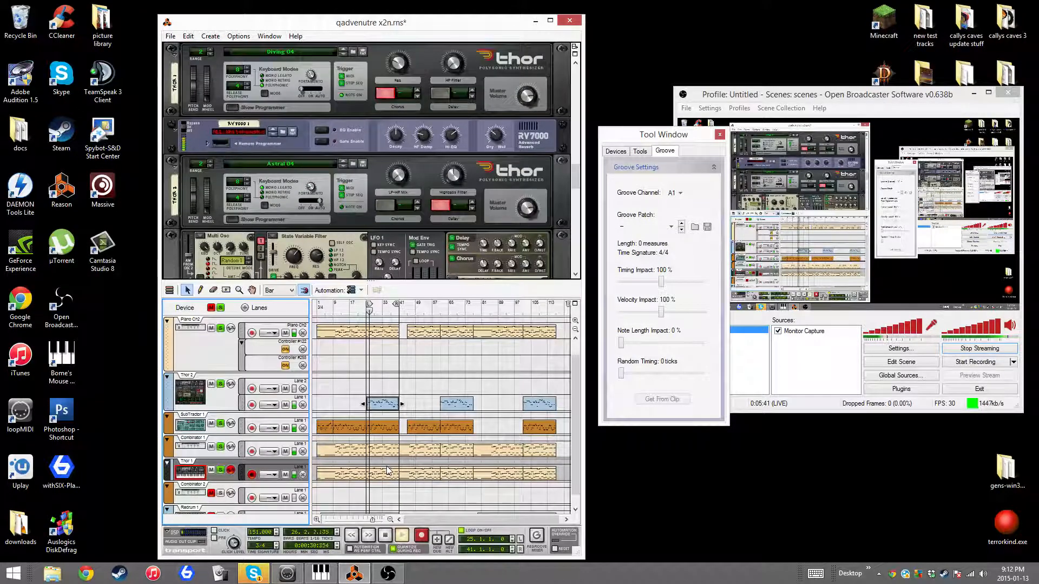
{"action": "scroll", "coordinate": [388, 471], "scroll_direction": "down", "scroll_amount": 1}
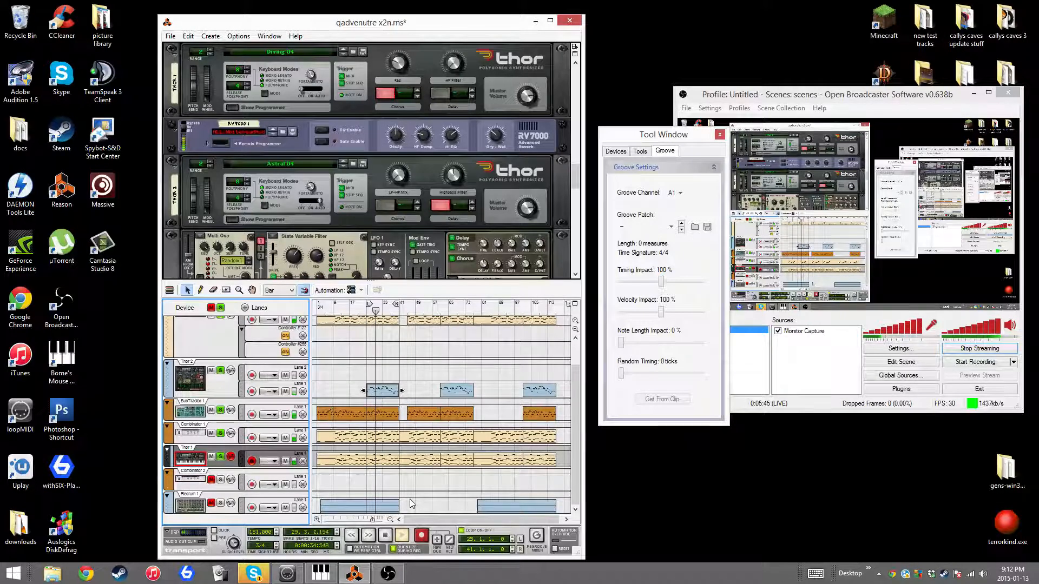
{"action": "left_click", "coordinate": [975, 93]}
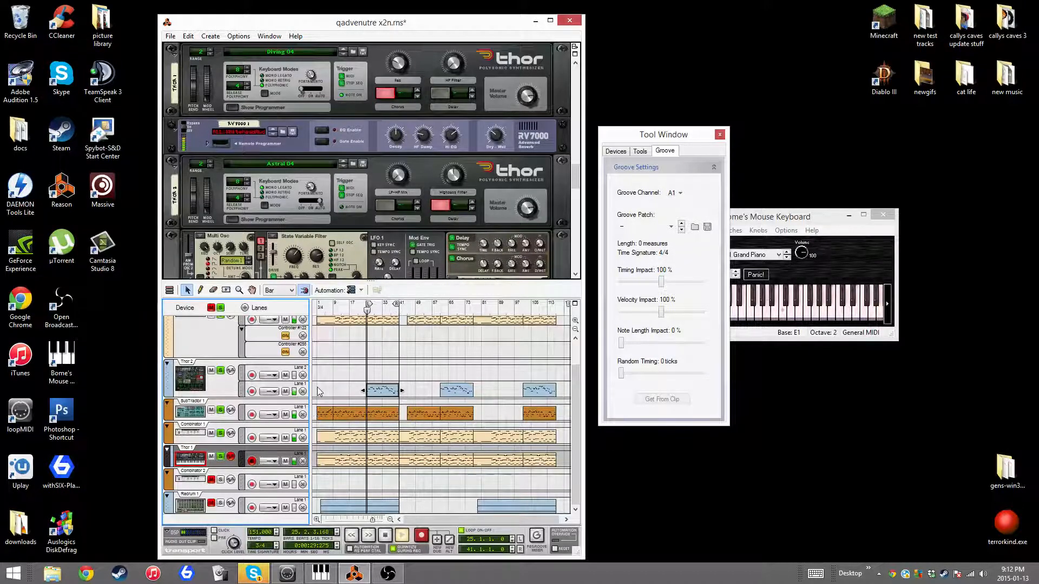
Step: Restart playback from the beginning of the song and set the loop from bar 1 to bar 77
{"action": "double_click", "coordinate": [389, 539]}
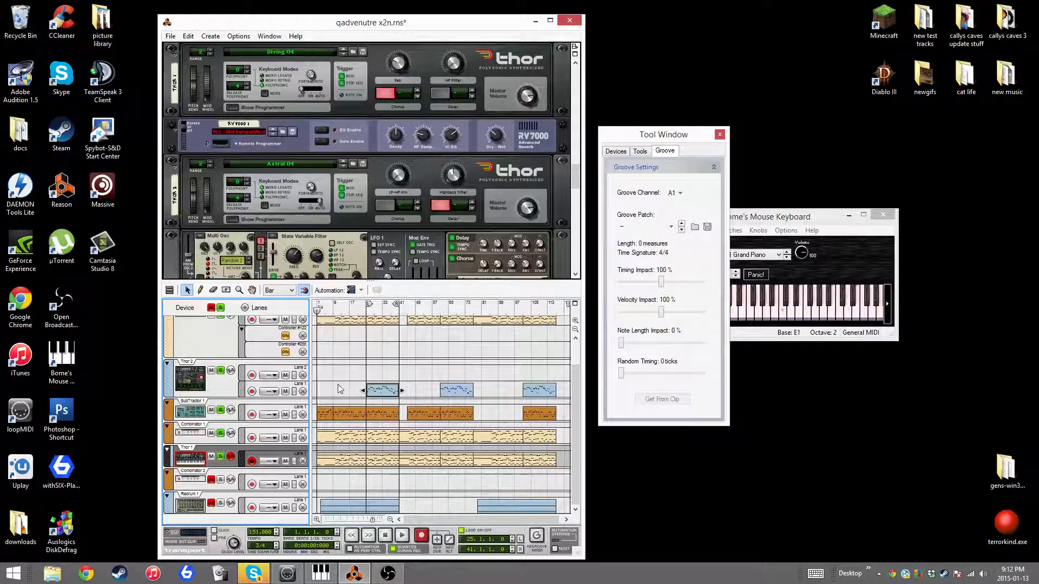
{"action": "left_click_drag", "start_coordinate": [337, 311], "coordinate": [294, 308]}
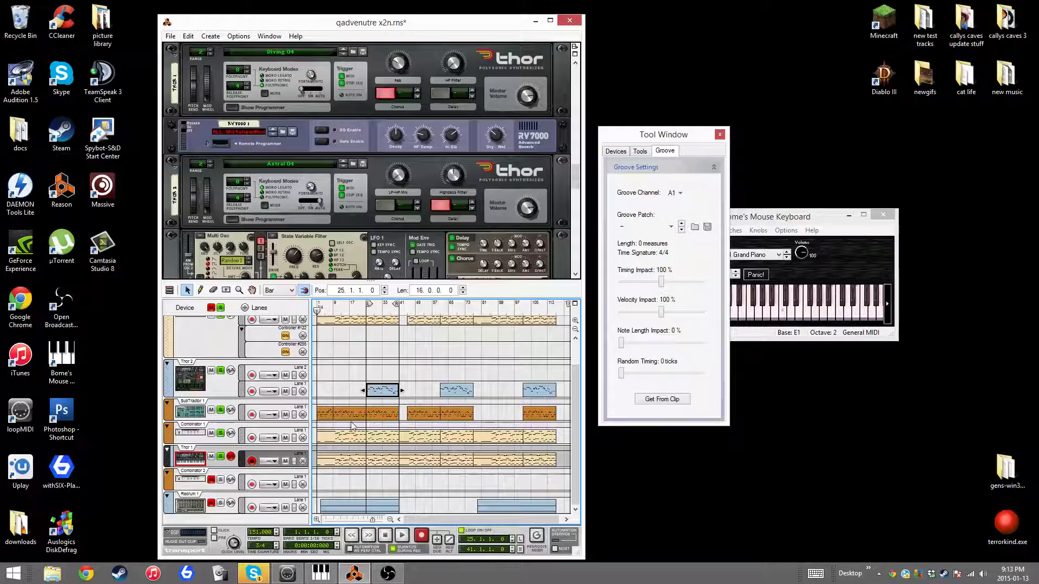
{"action": "scroll", "coordinate": [352, 426], "scroll_direction": "up", "scroll_amount": 2}
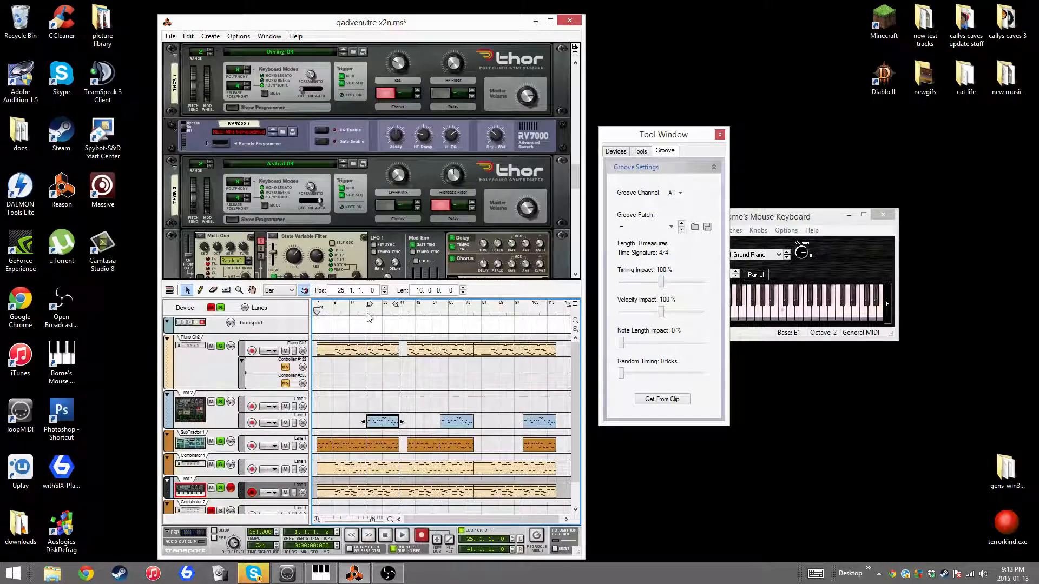
{"action": "left_click", "coordinate": [407, 537]}
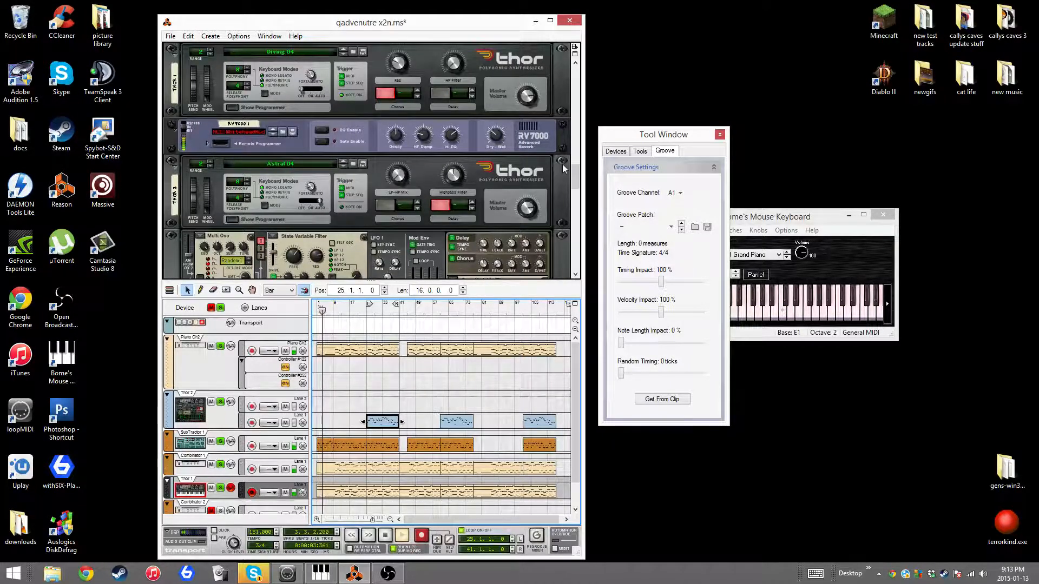
{"action": "left_click_drag", "start_coordinate": [370, 307], "coordinate": [319, 307]}
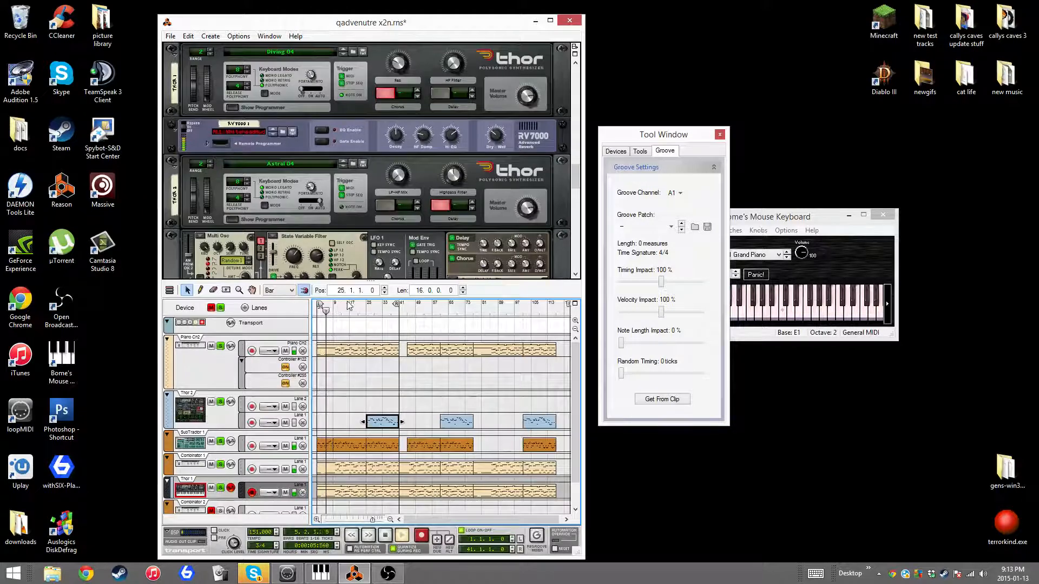
{"action": "left_click_drag", "start_coordinate": [395, 304], "coordinate": [472, 317]}
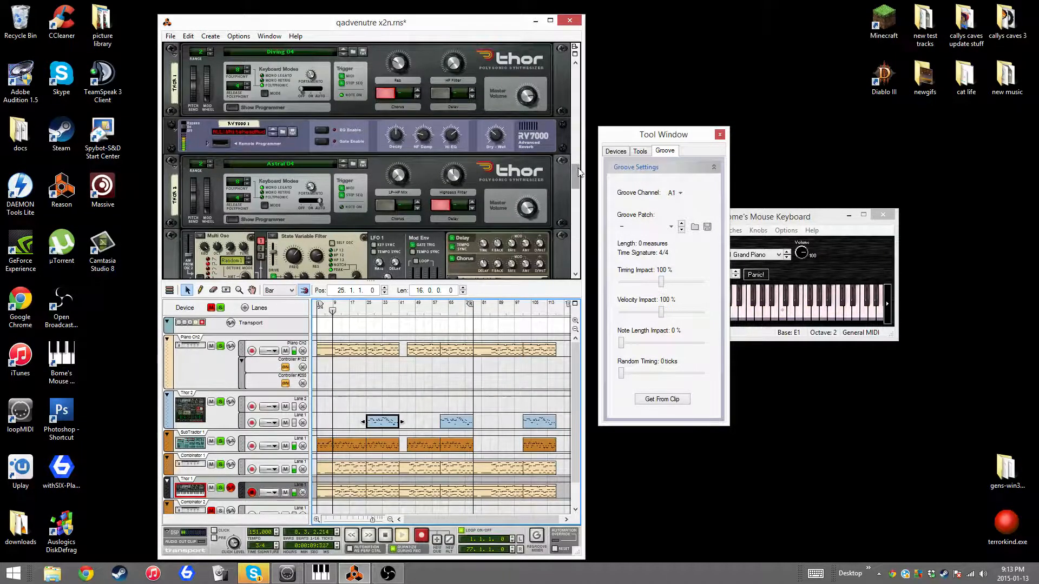
Step: Select the Combinator 2 track and open the patch browser for its device
{"action": "left_click_drag", "start_coordinate": [577, 172], "coordinate": [579, 256]}
{"action": "scroll", "coordinate": [427, 417], "scroll_direction": "down", "scroll_amount": 1}
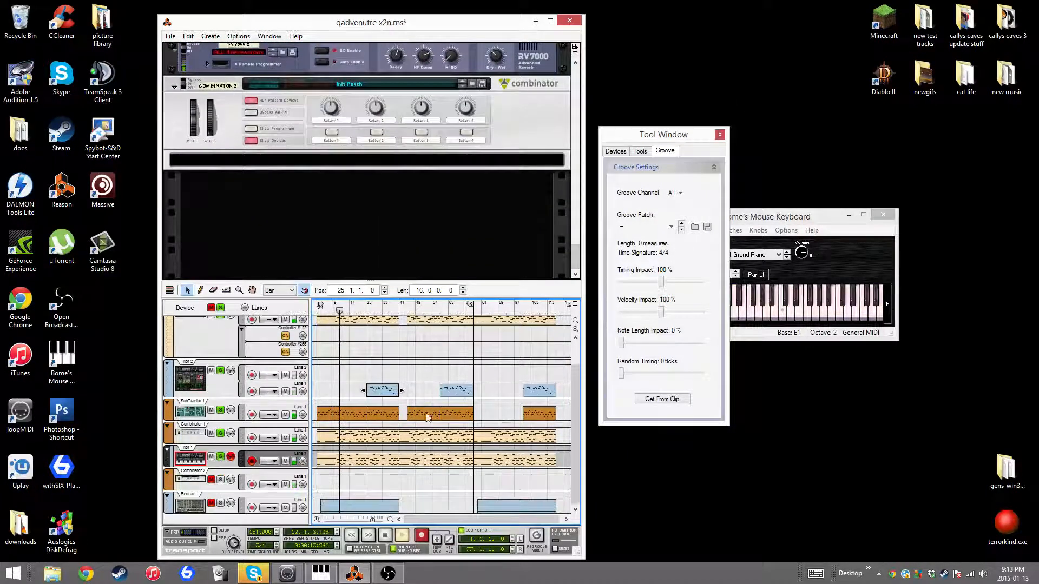
{"action": "left_click", "coordinate": [229, 489]}
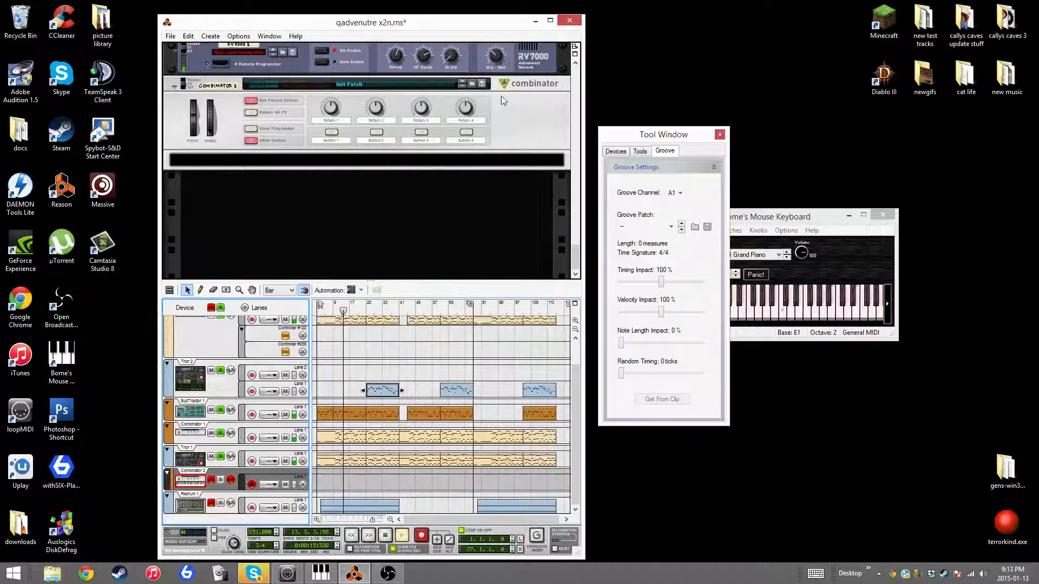
{"action": "left_click", "coordinate": [469, 85]}
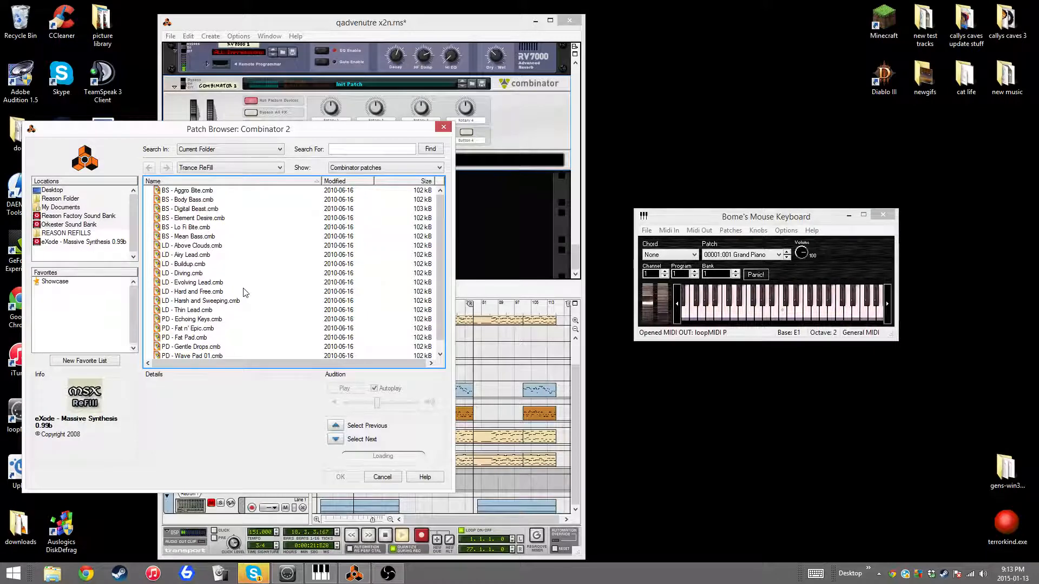
Step: Load the [Lead] Dual Trance patch from the Mjolnir folder of the eXode Massive Synthesis ReFill into Combinator 2
{"action": "scroll", "coordinate": [245, 292], "scroll_direction": "down", "scroll_amount": 1}
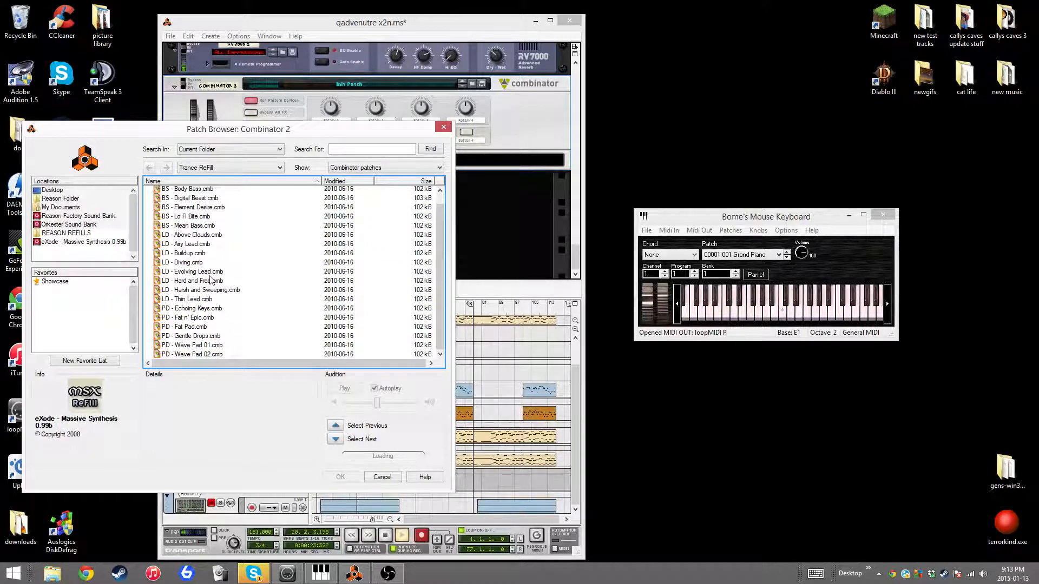
{"action": "left_click", "coordinate": [221, 168]}
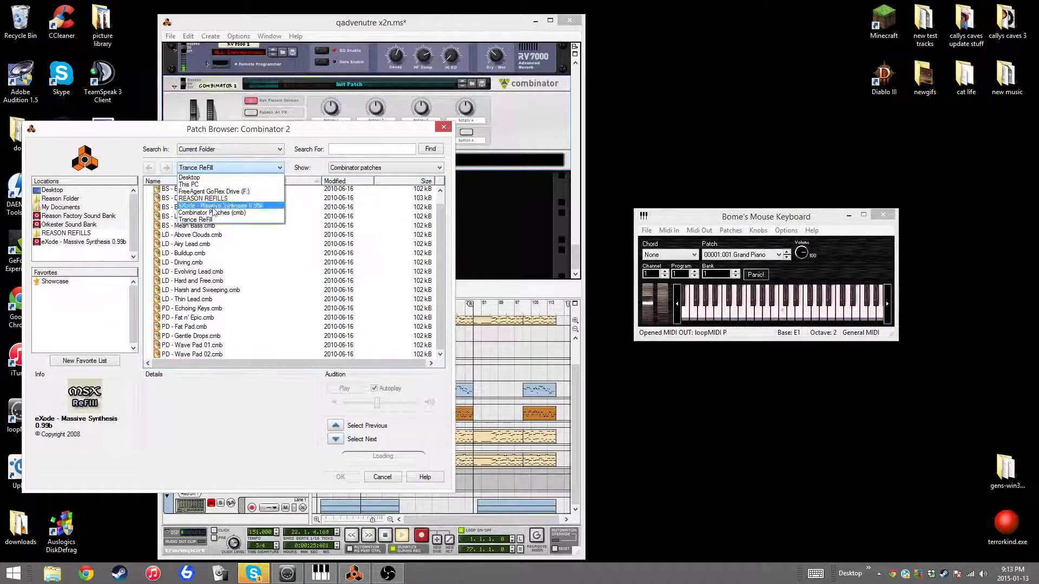
{"action": "left_click", "coordinate": [201, 213]}
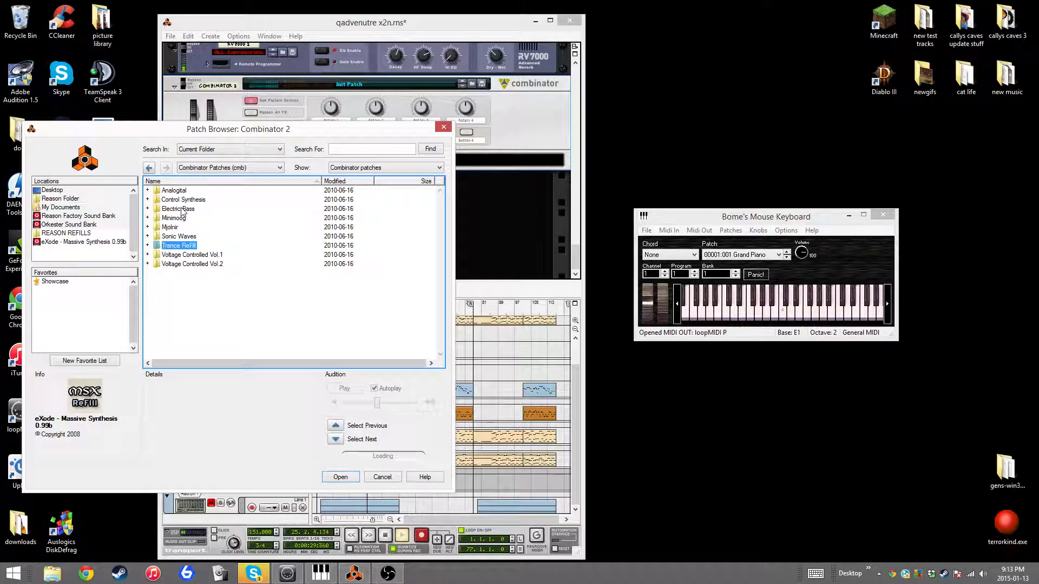
{"action": "double_click", "coordinate": [171, 228]}
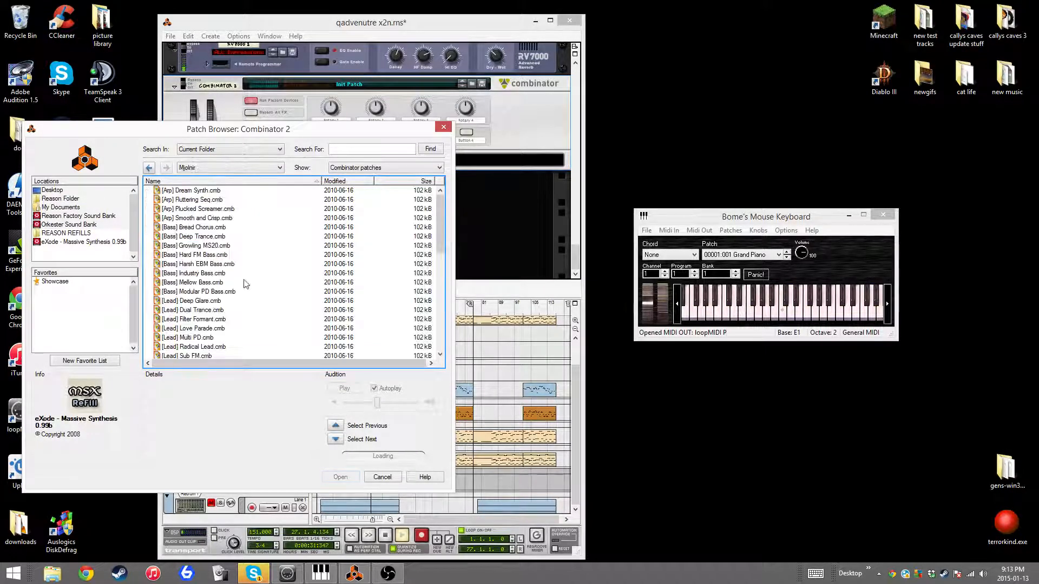
{"action": "scroll", "coordinate": [274, 318], "scroll_direction": "down", "scroll_amount": 3}
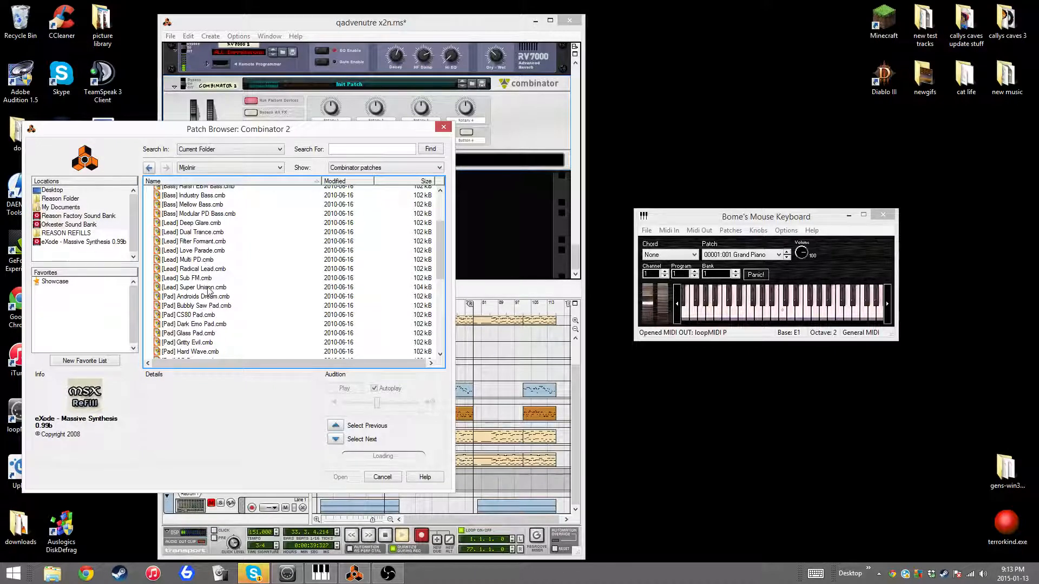
{"action": "left_click_drag", "start_coordinate": [267, 132], "coordinate": [340, 218]}
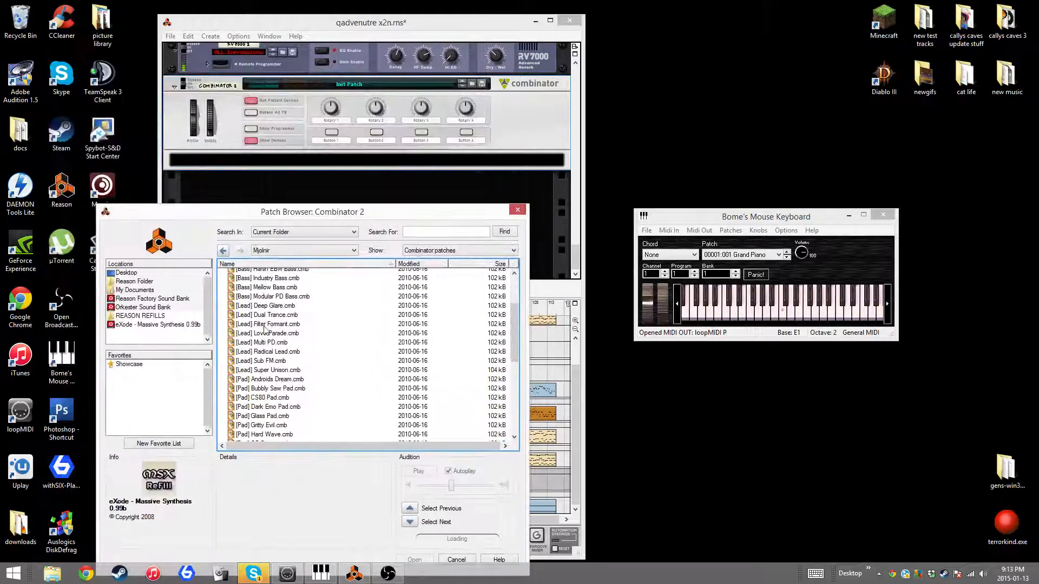
{"action": "double_click", "coordinate": [268, 316]}
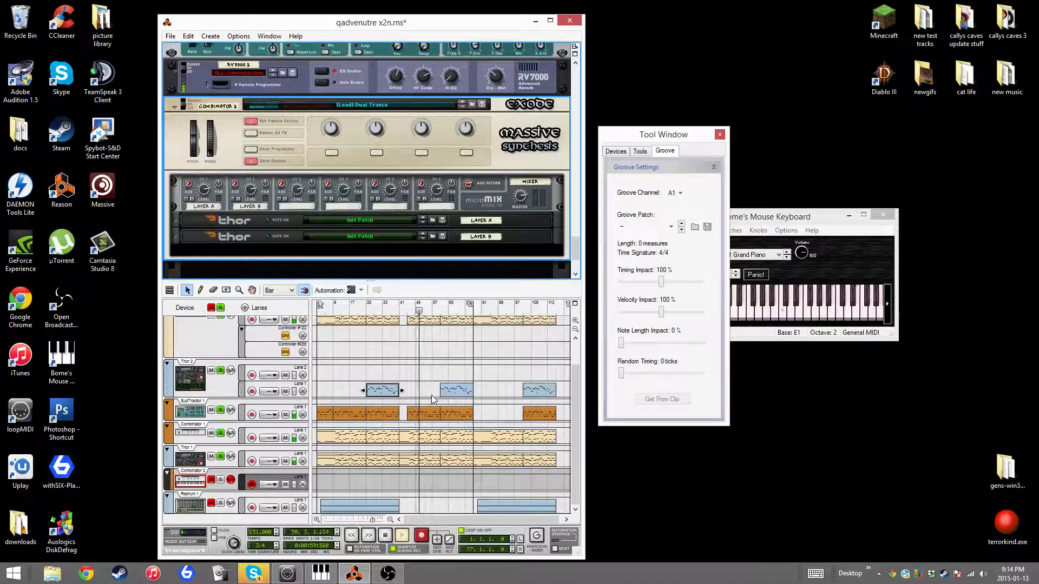
Step: Stop playback and move the song position to bar 41
{"action": "left_click", "coordinate": [385, 540]}
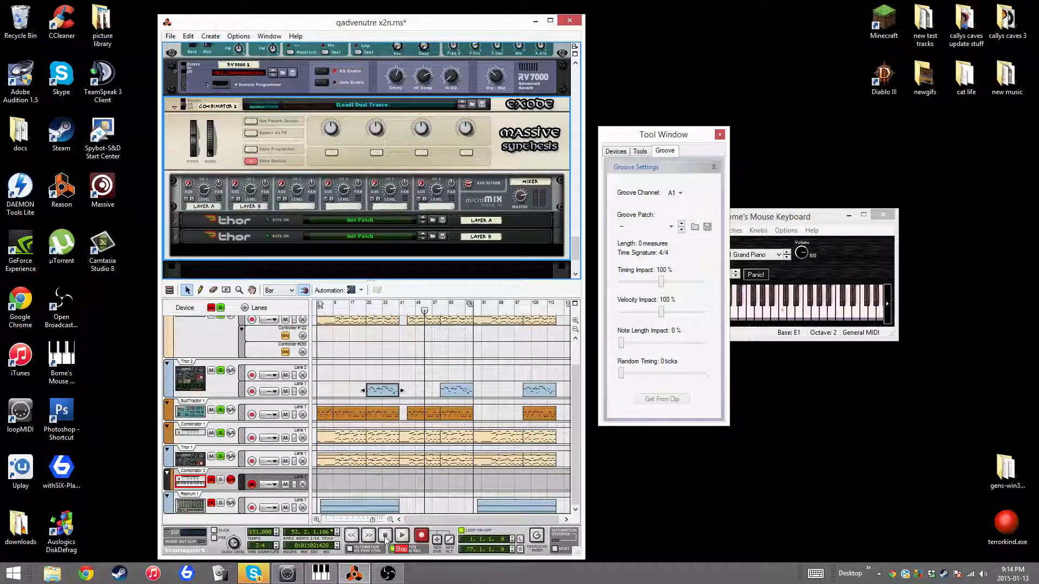
{"action": "left_click", "coordinate": [399, 311]}
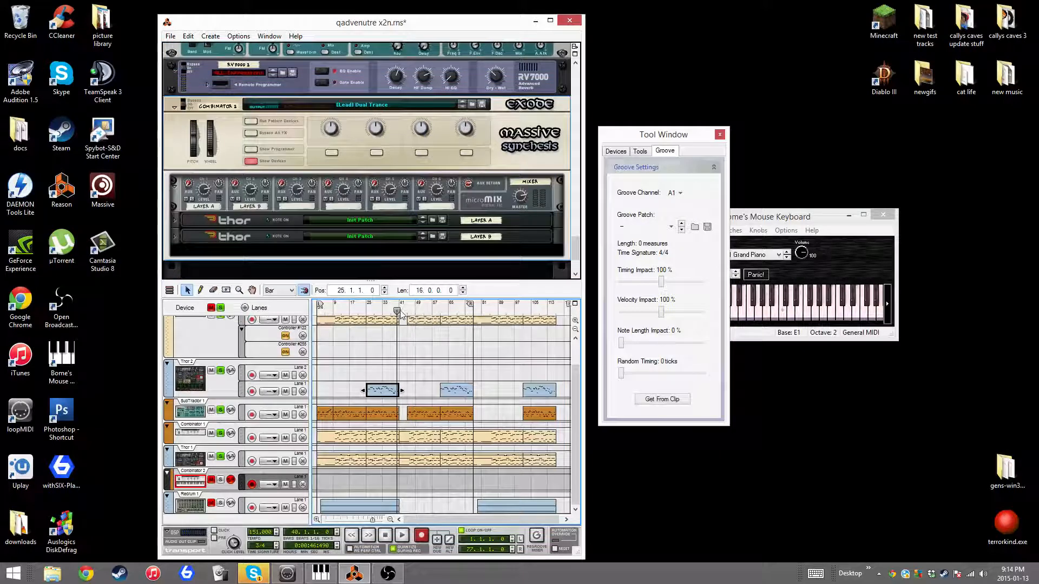
{"action": "left_click_drag", "start_coordinate": [400, 312], "coordinate": [402, 312]}
Step: Unsolo Thor 2, SubTractor 1, Combinator 1 and Thor 1 so only Piano Ch2 is soloed, and open its bar 25 clip for note editing
{"action": "scroll", "coordinate": [425, 416], "scroll_direction": "up", "scroll_amount": 2}
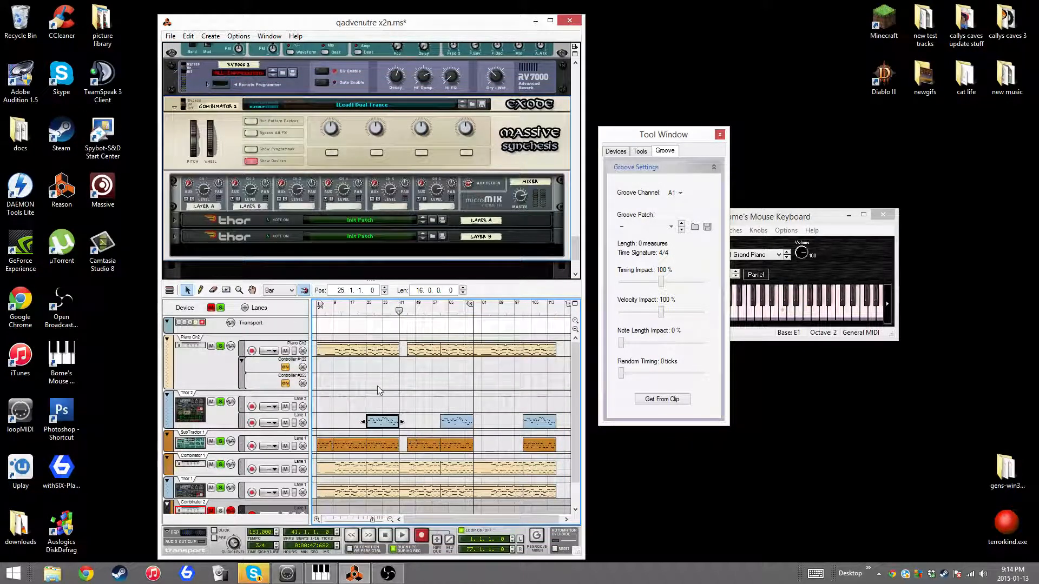
{"action": "left_click", "coordinate": [224, 411]}
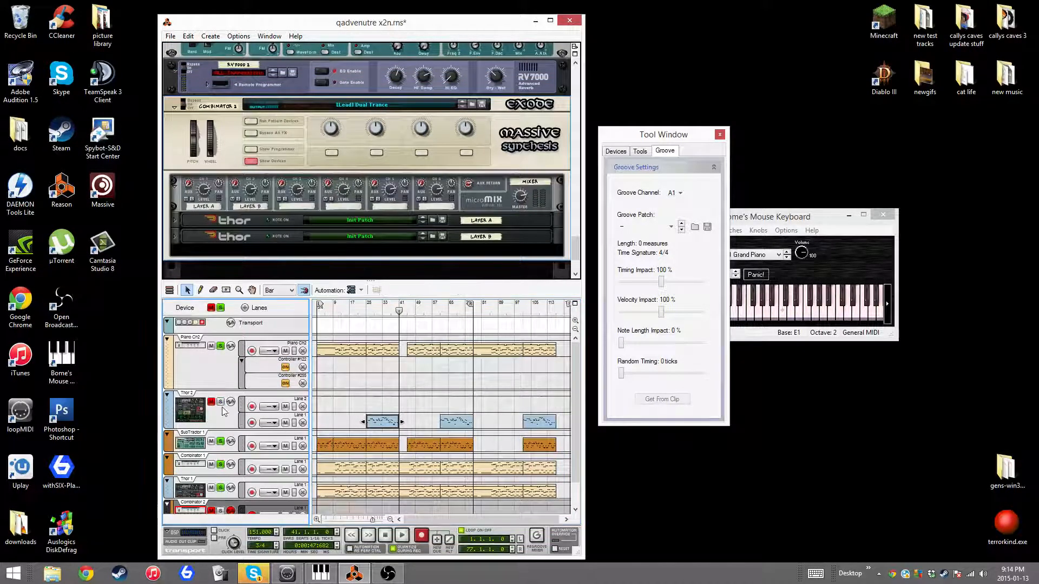
{"action": "left_click", "coordinate": [221, 444]}
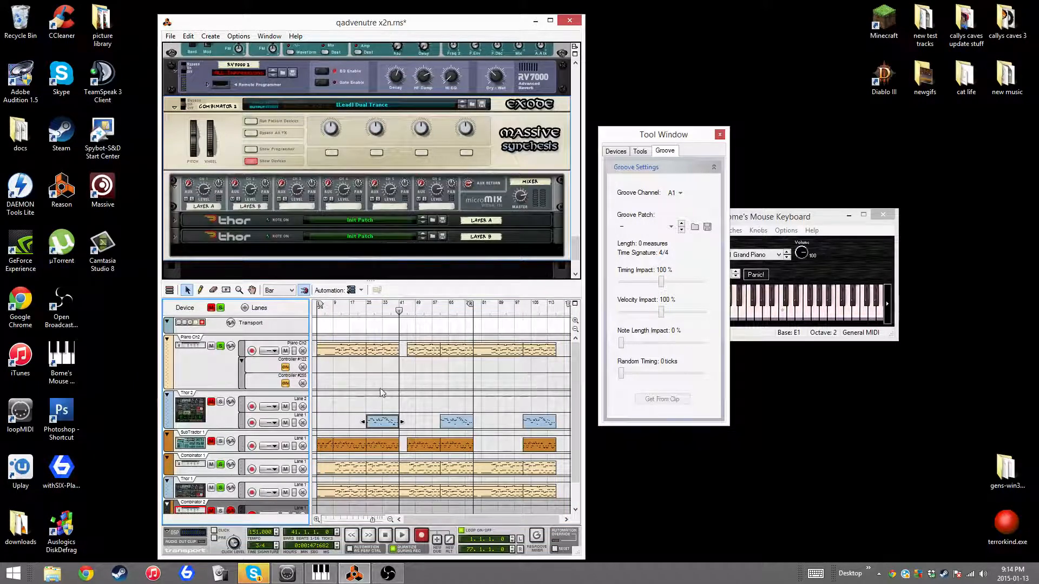
{"action": "double_click", "coordinate": [381, 357]}
{"action": "scroll", "coordinate": [434, 401], "scroll_direction": "up", "scroll_amount": 2}
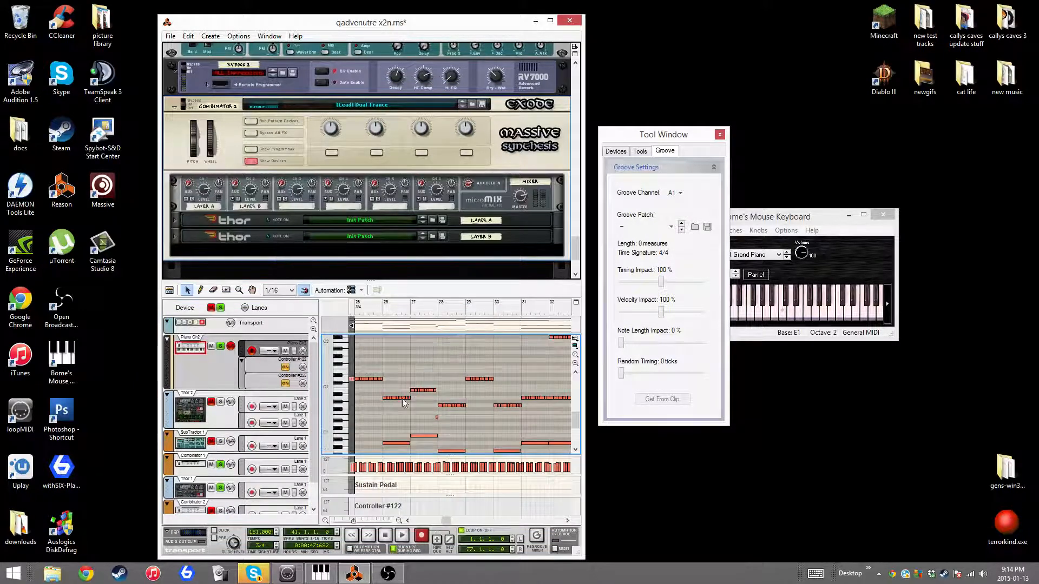
{"action": "left_click", "coordinate": [222, 465]}
{"action": "left_click", "coordinate": [221, 488]}
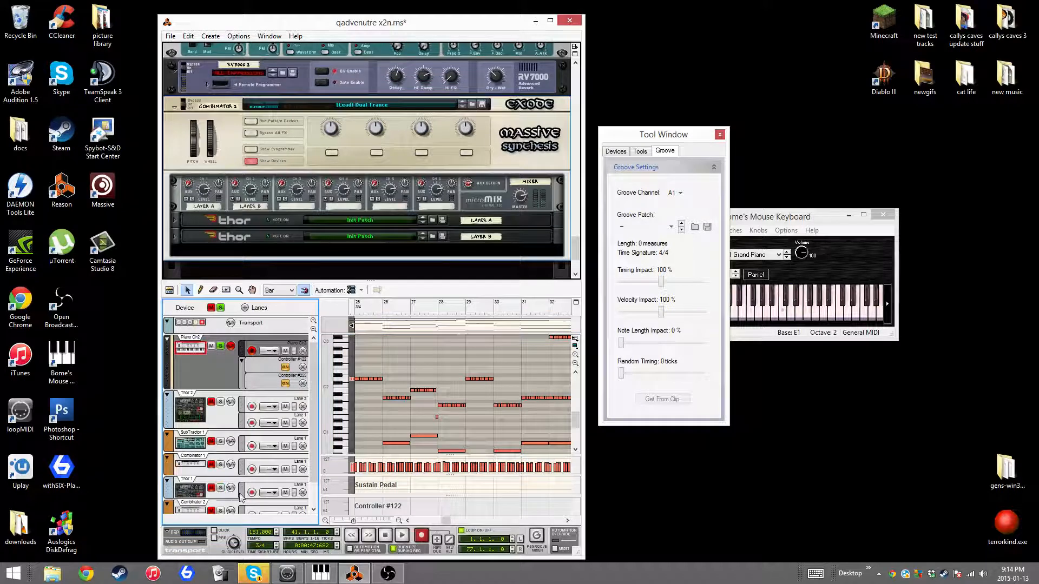
Step: Play the soloed Piano Ch2 part from about bar 23 and review its notes in the note editor
{"action": "left_click", "coordinate": [402, 536]}
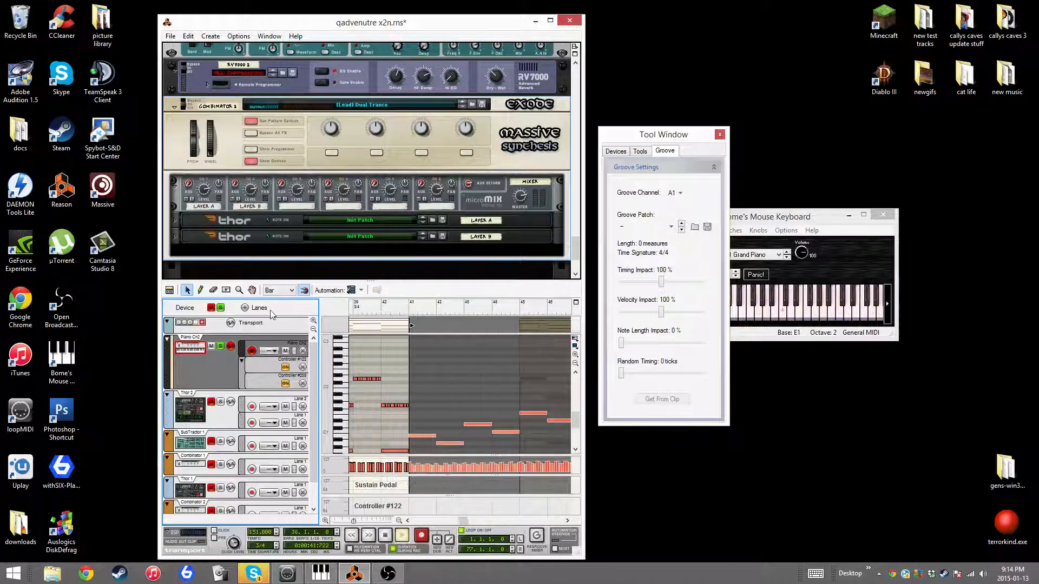
{"action": "key", "text": "space"}
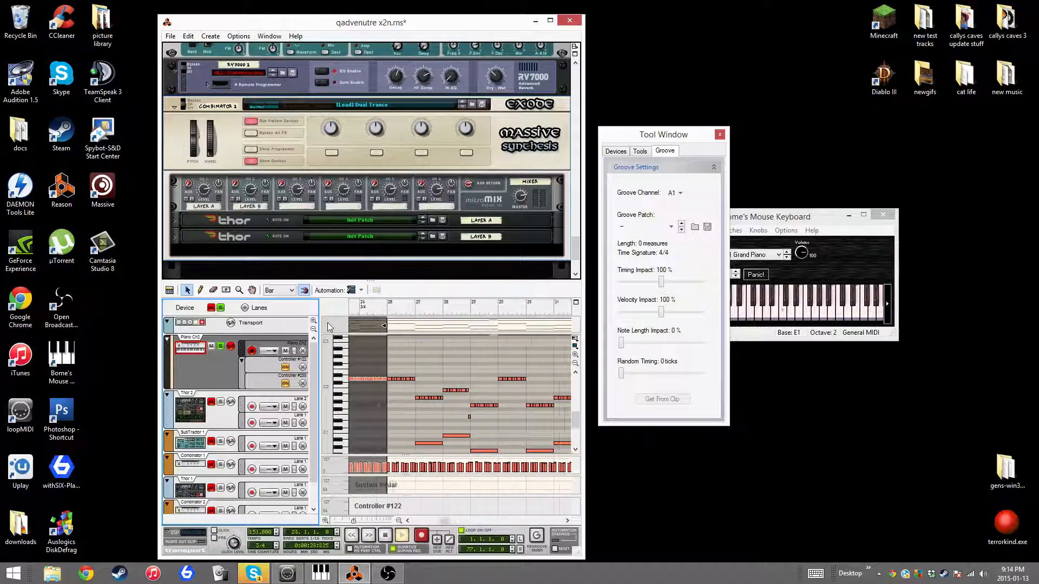
{"action": "key", "text": "space"}
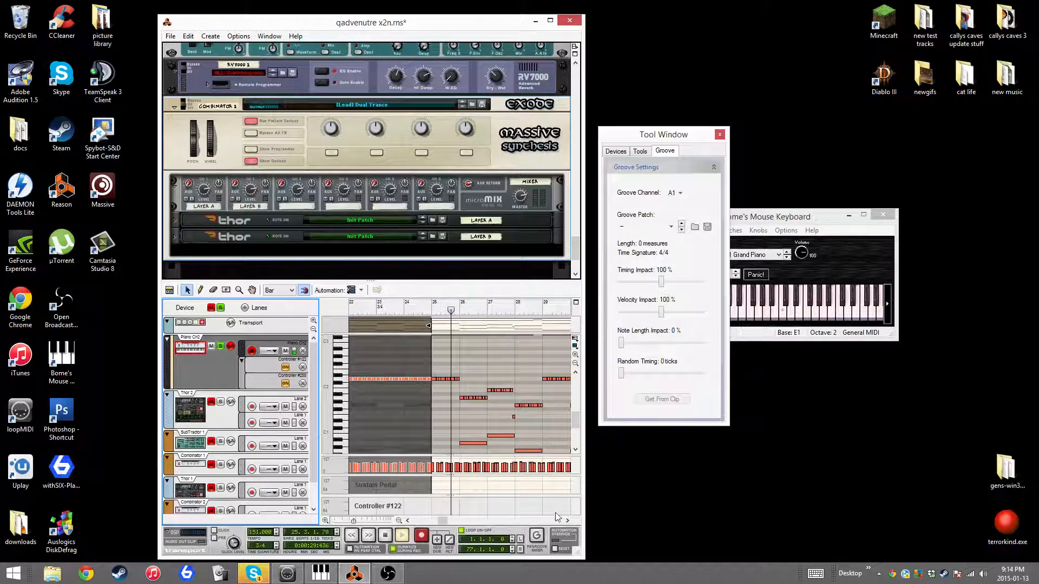
{"action": "left_click", "coordinate": [567, 521]}
{"action": "scroll", "coordinate": [468, 408], "scroll_direction": "down", "scroll_amount": 3}
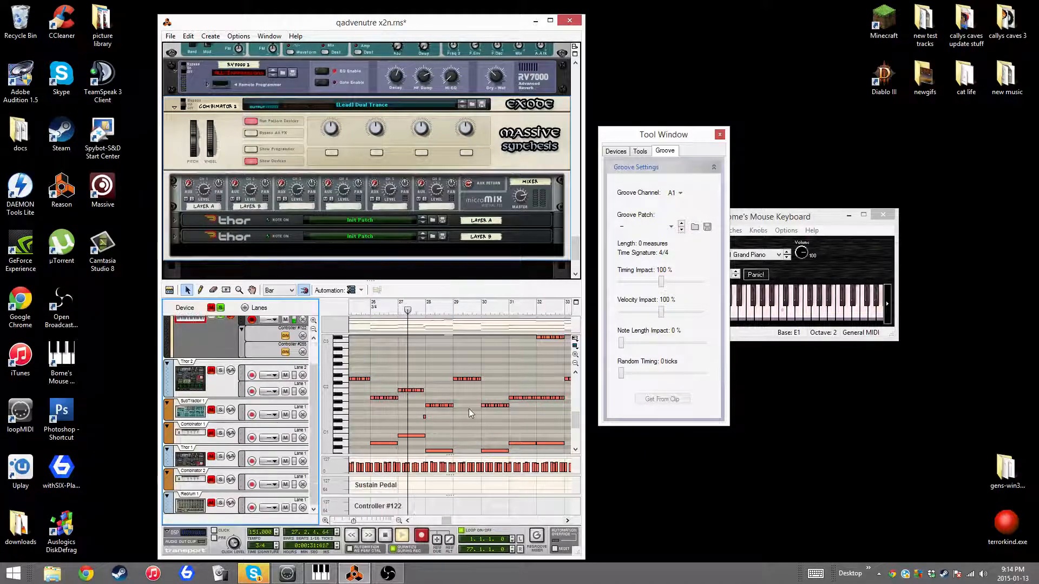
{"action": "left_click", "coordinate": [475, 414]}
{"action": "scroll", "coordinate": [485, 421], "scroll_direction": "down", "scroll_amount": 3}
{"action": "scroll", "coordinate": [485, 420], "scroll_direction": "up", "scroll_amount": 3}
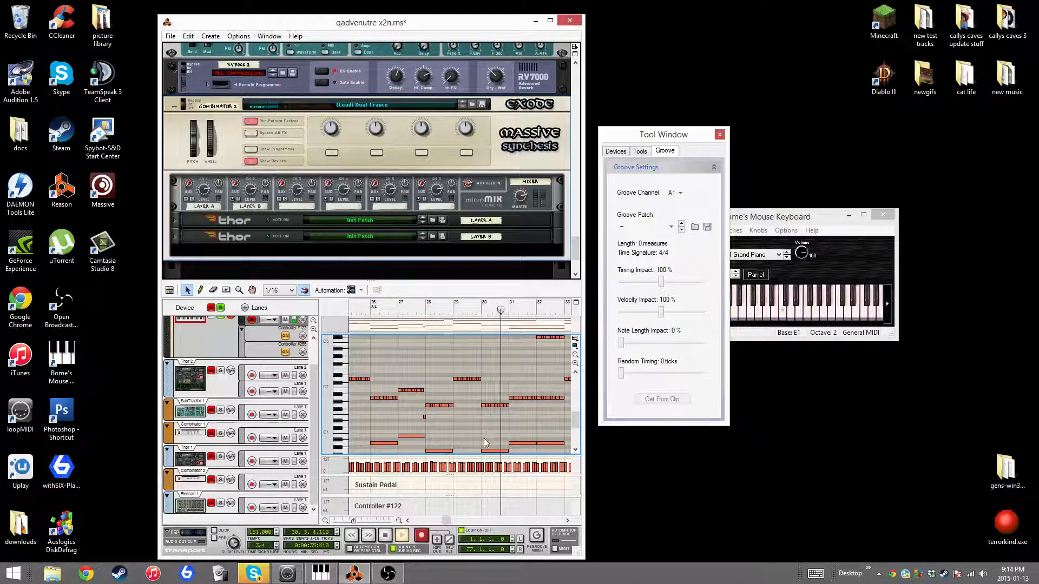
Step: Show the Piano Ch2 Combinator and its Thor layers in the rack, and stop playback
{"action": "left_click", "coordinate": [221, 349]}
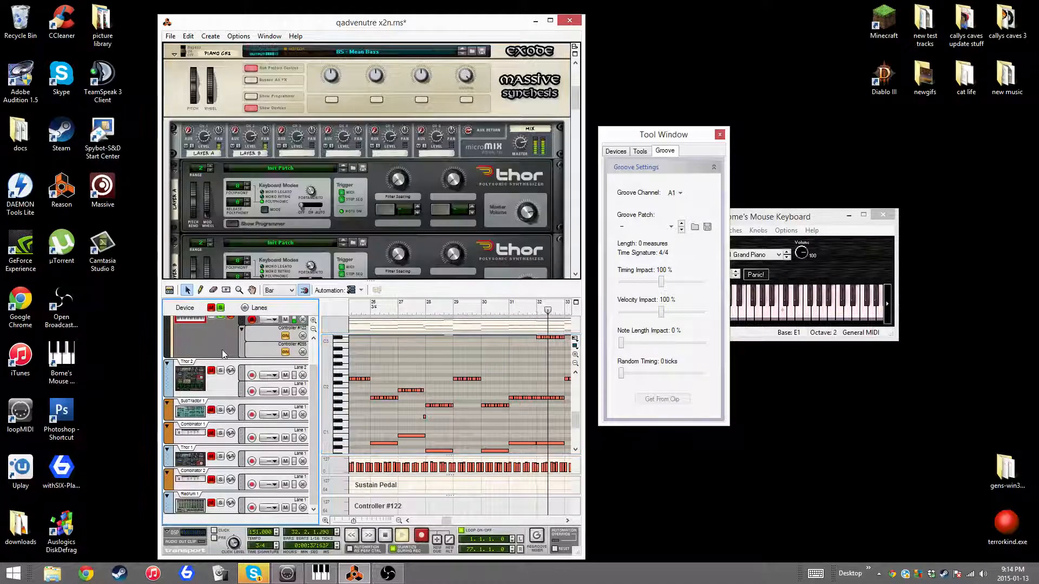
{"action": "left_click", "coordinate": [386, 536]}
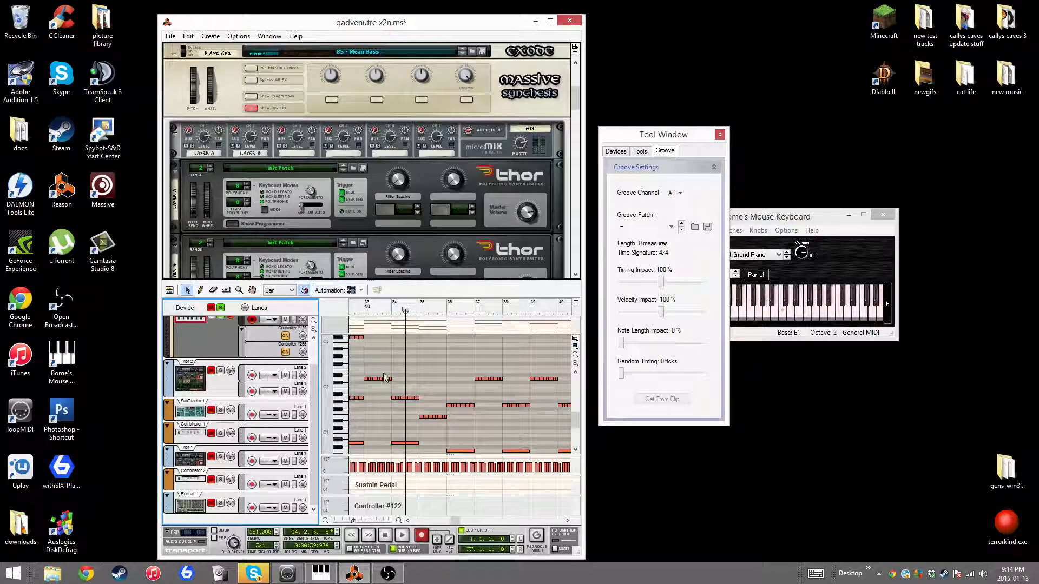
{"action": "left_click", "coordinate": [293, 255]}
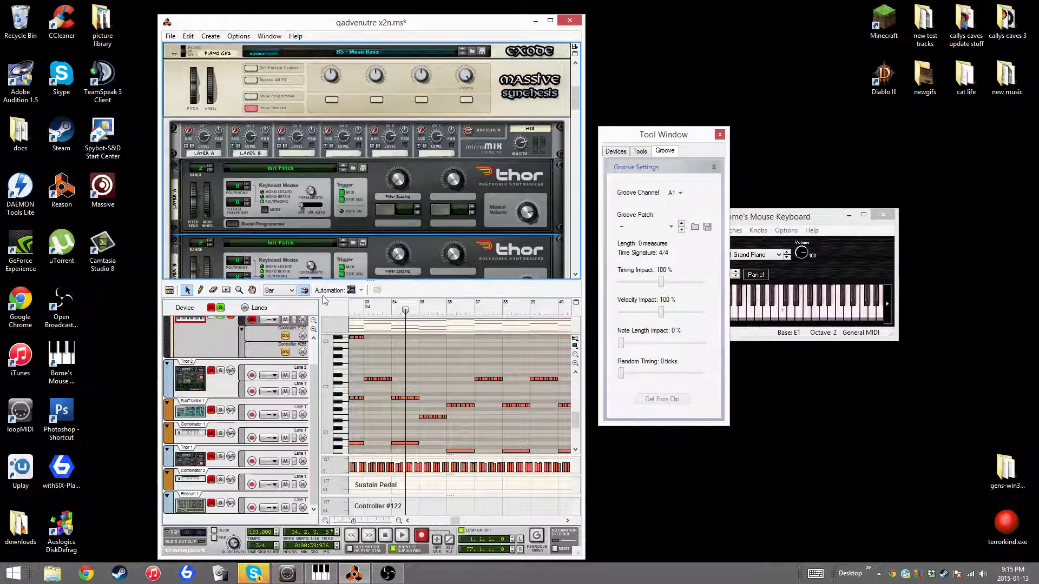
{"action": "scroll", "coordinate": [323, 296], "scroll_direction": "down", "scroll_amount": 1}
Step: Examine the low and high notes of the Piano Ch2 part between bars 33 and 40
{"action": "left_click", "coordinate": [451, 397]}
{"action": "scroll", "coordinate": [451, 399], "scroll_direction": "down", "scroll_amount": 1}
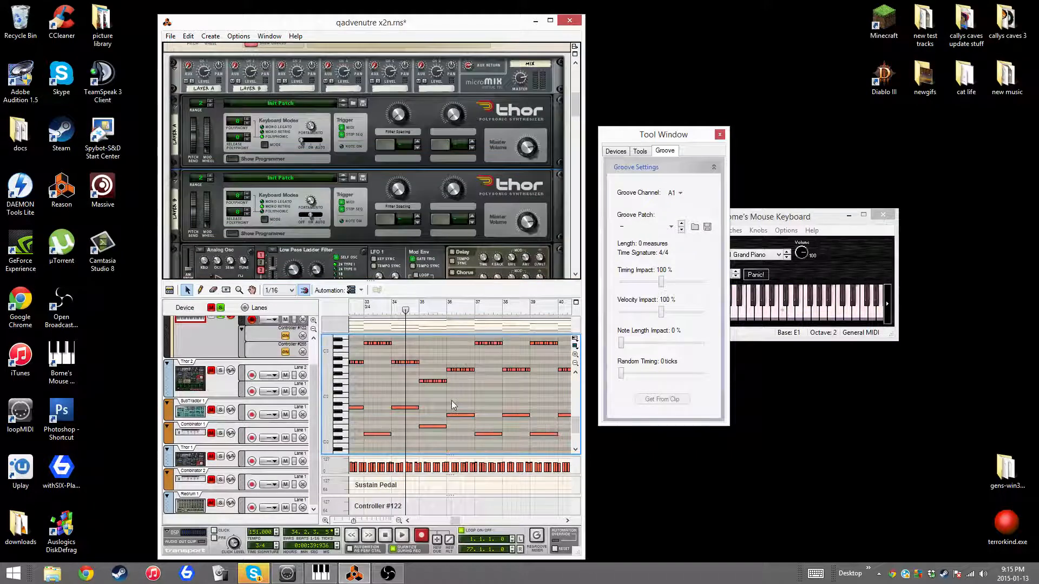
{"action": "scroll", "coordinate": [402, 399], "scroll_direction": "up", "scroll_amount": 3}
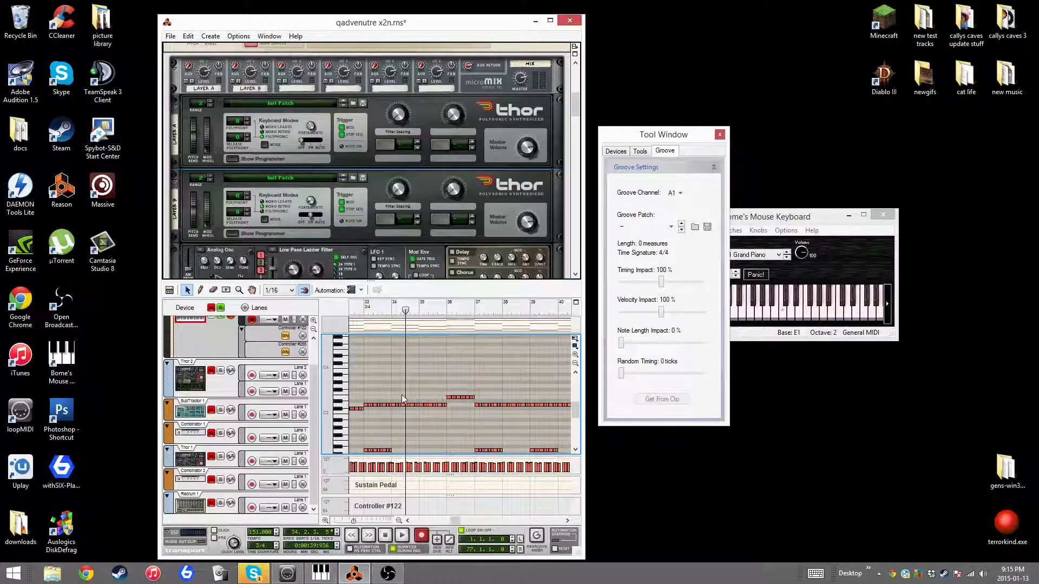
{"action": "scroll", "coordinate": [401, 399], "scroll_direction": "down", "scroll_amount": 2}
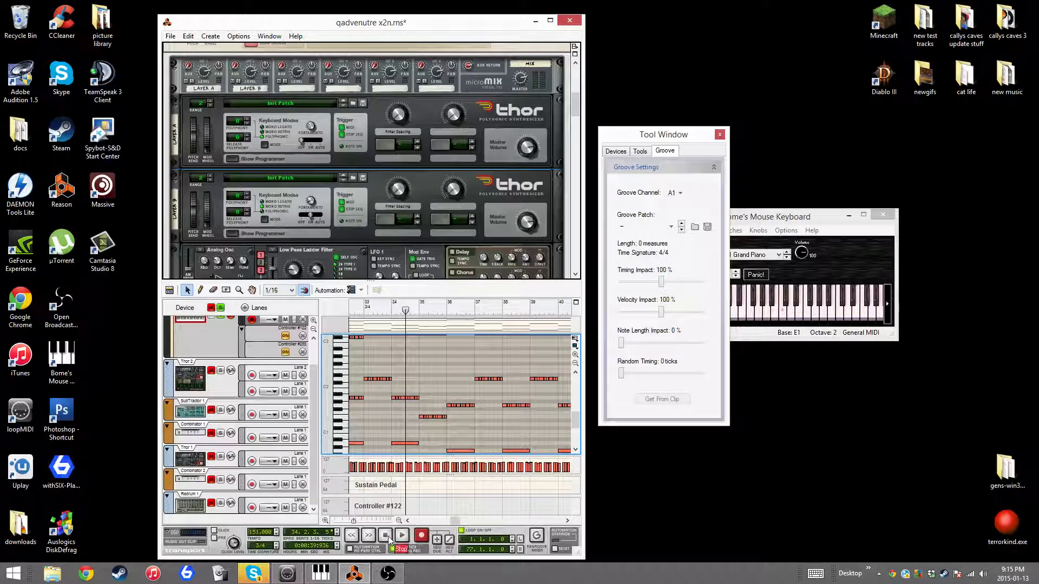
{"action": "scroll", "coordinate": [405, 421], "scroll_direction": "down", "scroll_amount": 2}
{"action": "scroll", "coordinate": [405, 421], "scroll_direction": "up", "scroll_amount": 2}
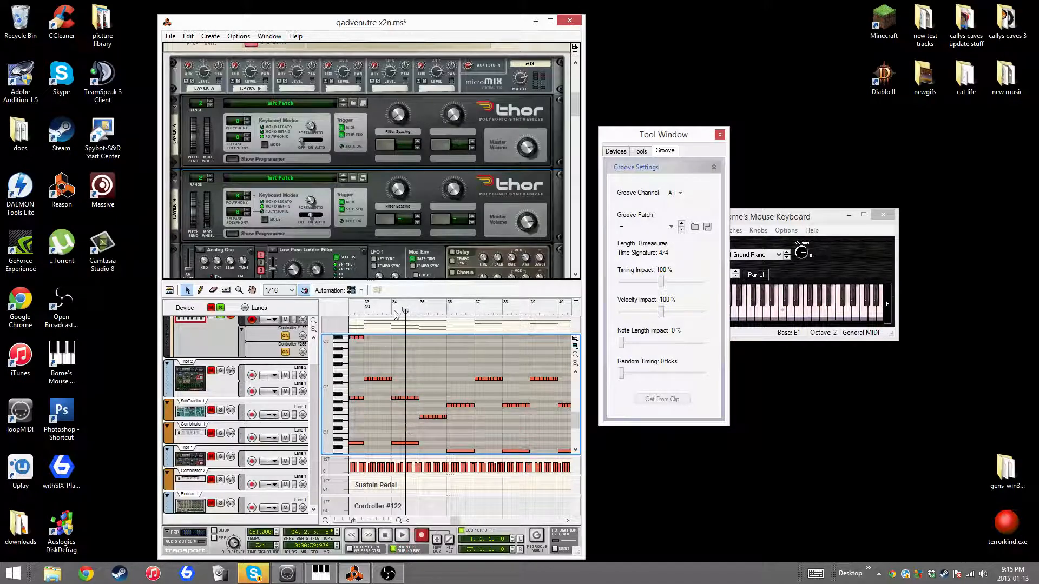
Step: Play the Piano Ch2 part onward from bar 34 and follow its bass and upper notes
{"action": "left_click", "coordinate": [402, 535]}
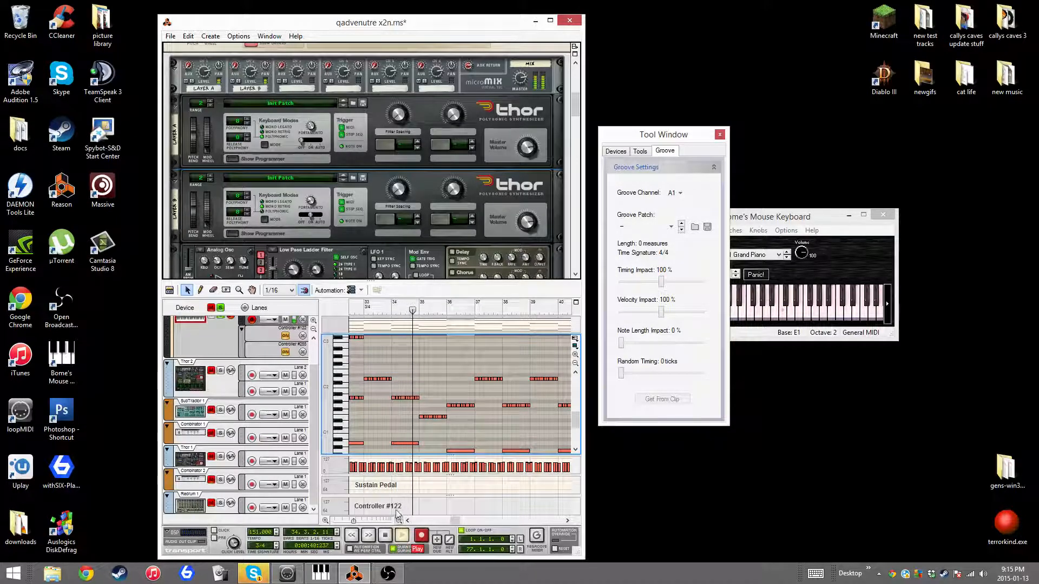
{"action": "scroll", "coordinate": [491, 418], "scroll_direction": "down", "scroll_amount": 1}
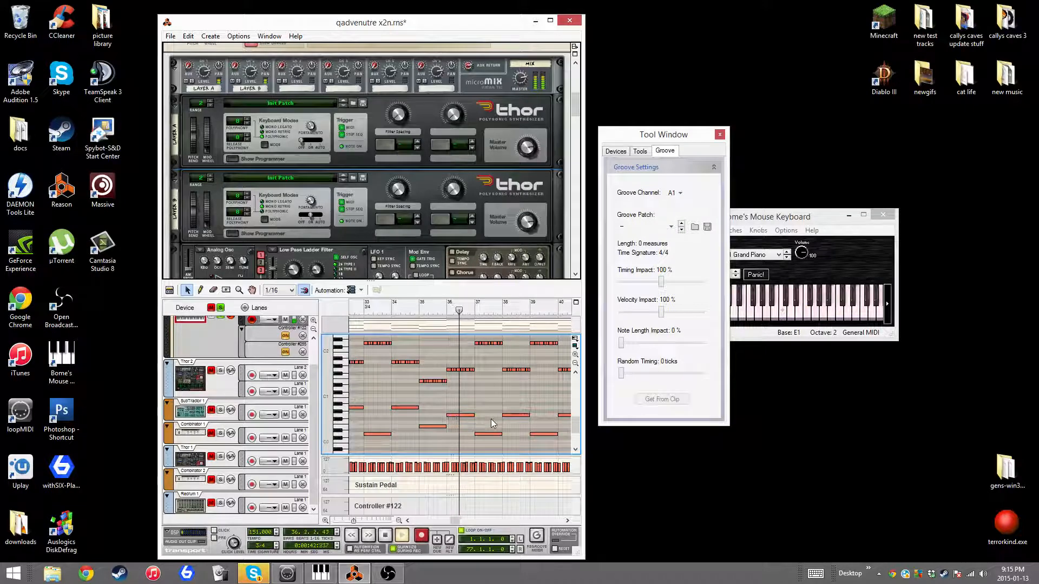
{"action": "scroll", "coordinate": [491, 418], "scroll_direction": "up", "scroll_amount": 2}
{"action": "scroll", "coordinate": [491, 418], "scroll_direction": "down", "scroll_amount": 1}
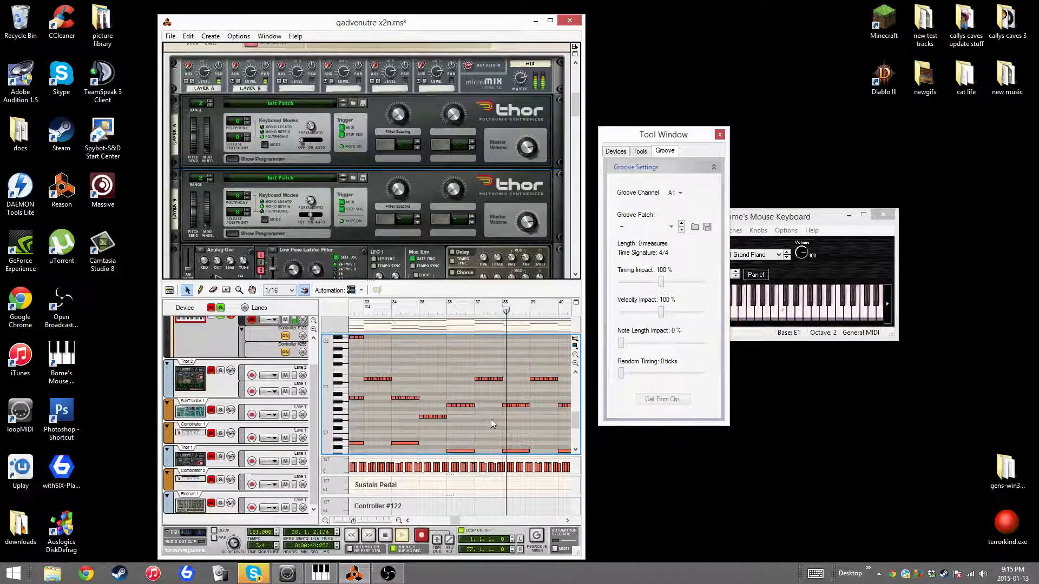
{"action": "scroll", "coordinate": [491, 418], "scroll_direction": "up", "scroll_amount": 1}
{"action": "scroll", "coordinate": [491, 418], "scroll_direction": "down", "scroll_amount": 1}
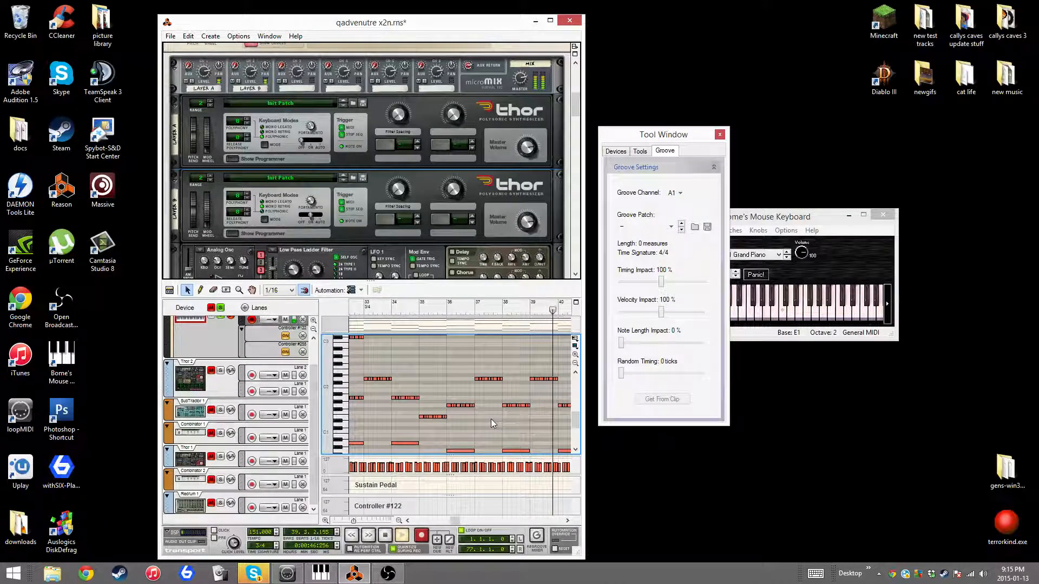
Step: Select the Thor 2 track and turn off solo on all tracks
{"action": "left_click", "coordinate": [221, 371]}
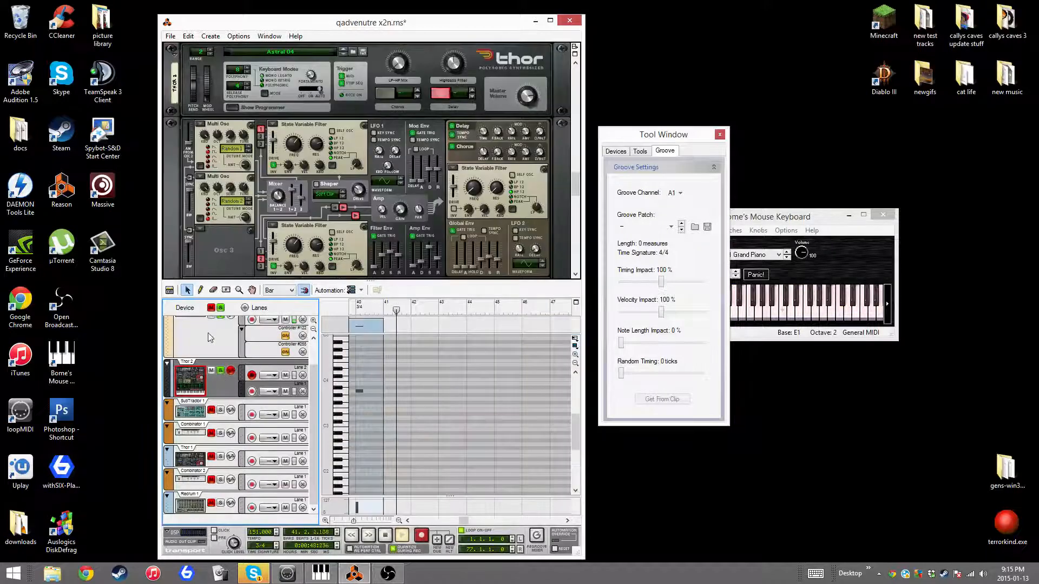
{"action": "left_click", "coordinate": [220, 307]}
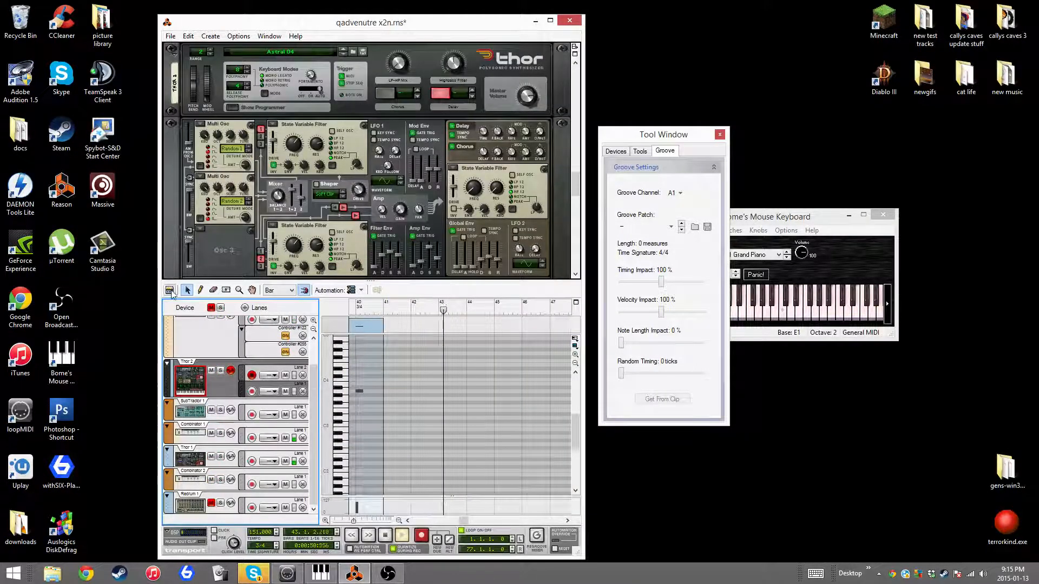
Step: Return to the full arrangement, solo the Combinator 1 track and play it from about bar 25
{"action": "left_click", "coordinate": [169, 290]}
{"action": "scroll", "coordinate": [370, 362], "scroll_direction": "up", "scroll_amount": 2}
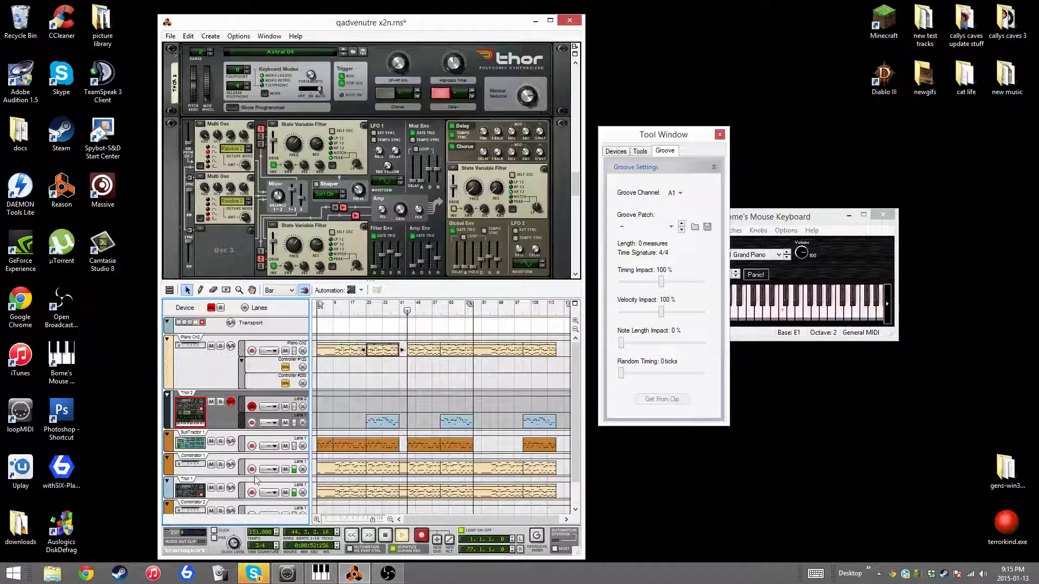
{"action": "left_click", "coordinate": [221, 464]}
{"action": "left_click", "coordinate": [368, 312]}
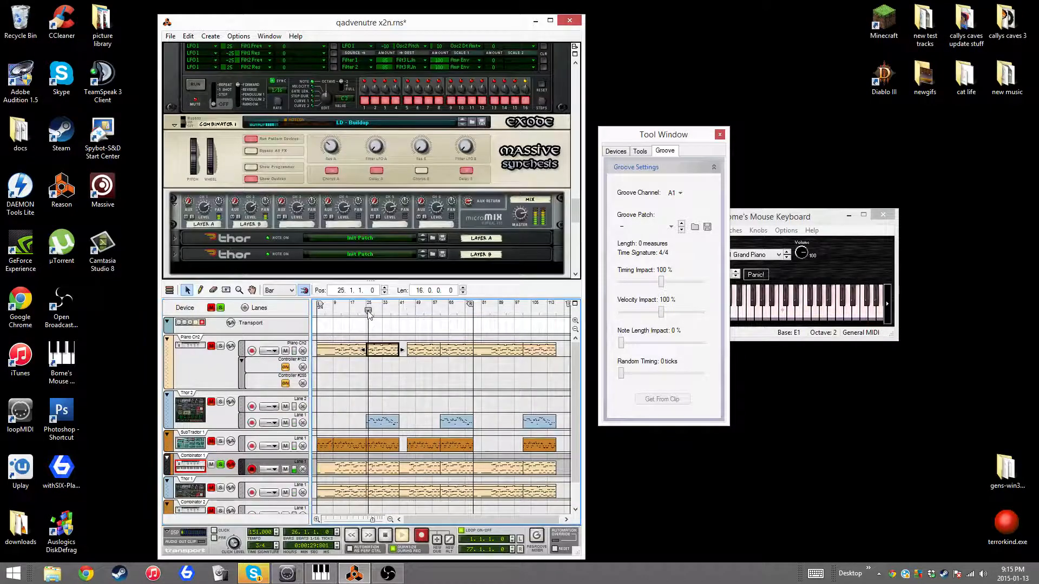
{"action": "left_click", "coordinate": [368, 313]}
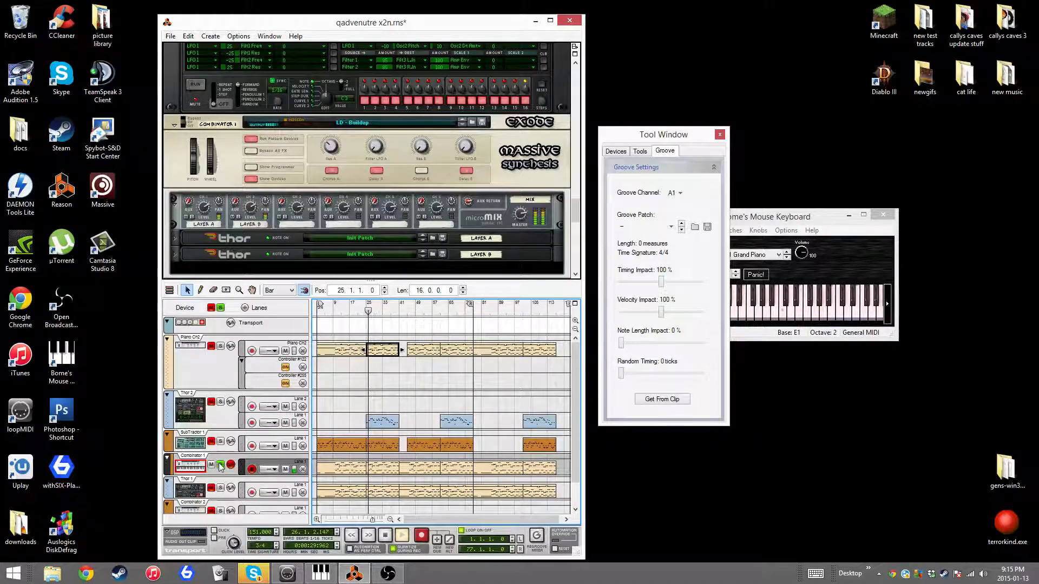
Step: Solo Thor 1 instead of Combinator 1, stop playback and show the notes of its clip starting at bar 25
{"action": "left_click", "coordinate": [220, 487]}
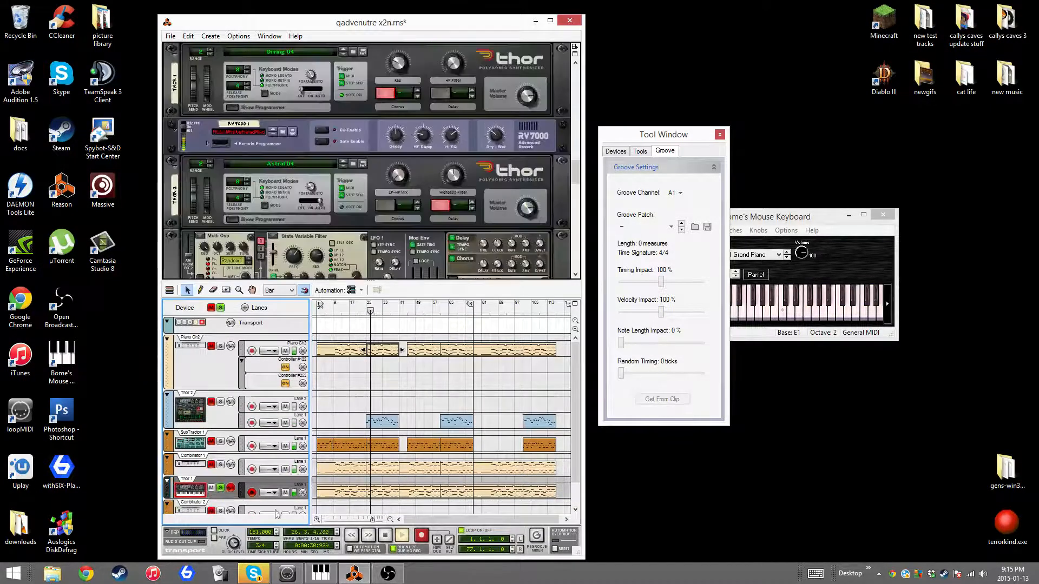
{"action": "left_click", "coordinate": [385, 535]}
{"action": "double_click", "coordinate": [383, 492]}
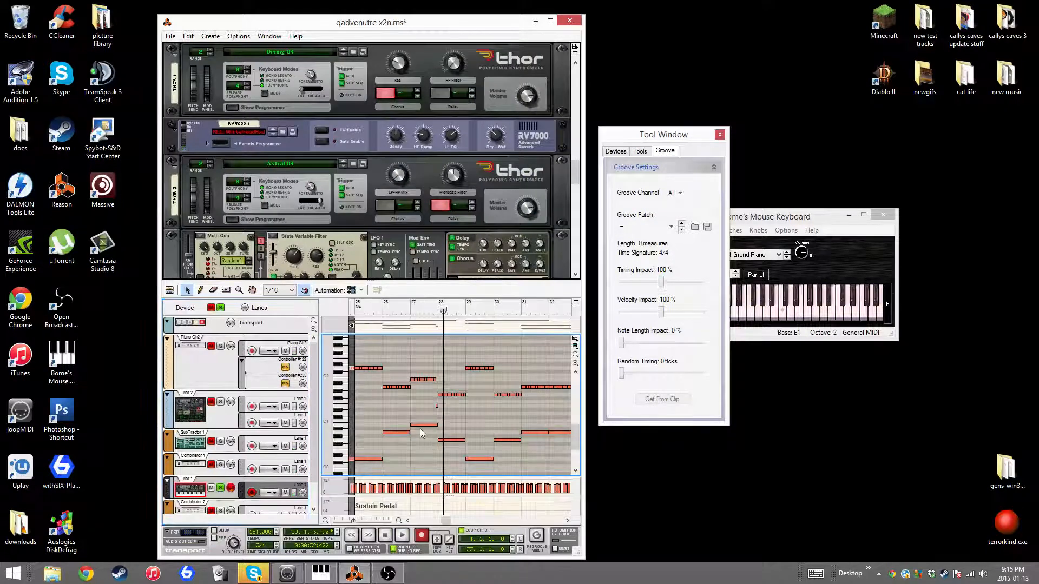
{"action": "scroll", "coordinate": [420, 429], "scroll_direction": "up", "scroll_amount": 3}
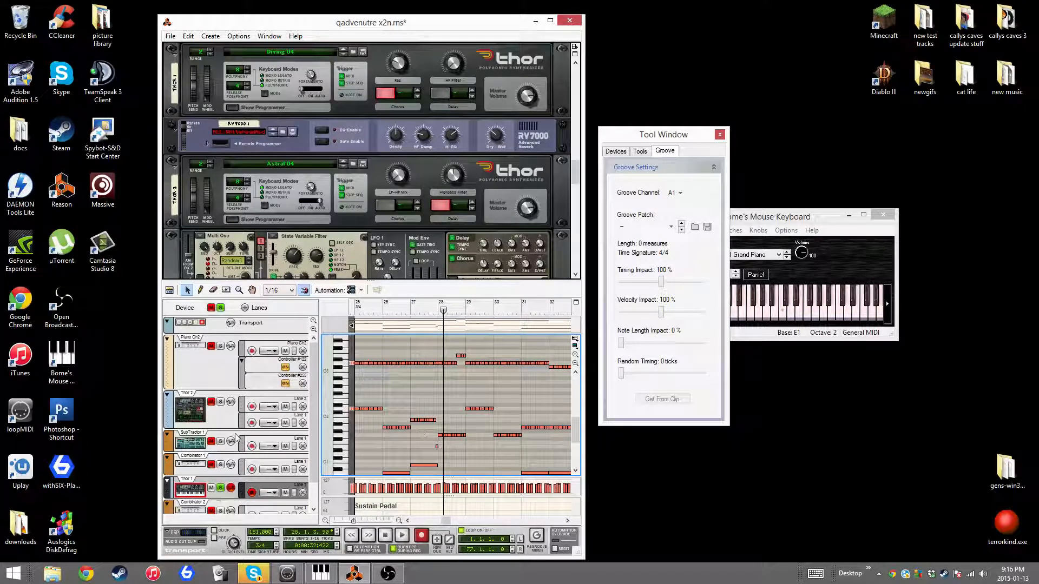
Step: Play the Thor 1 part from bar 28 to bar 41, select the Diving 04 Thor, and return the playhead to bar 28
{"action": "left_click", "coordinate": [404, 537]}
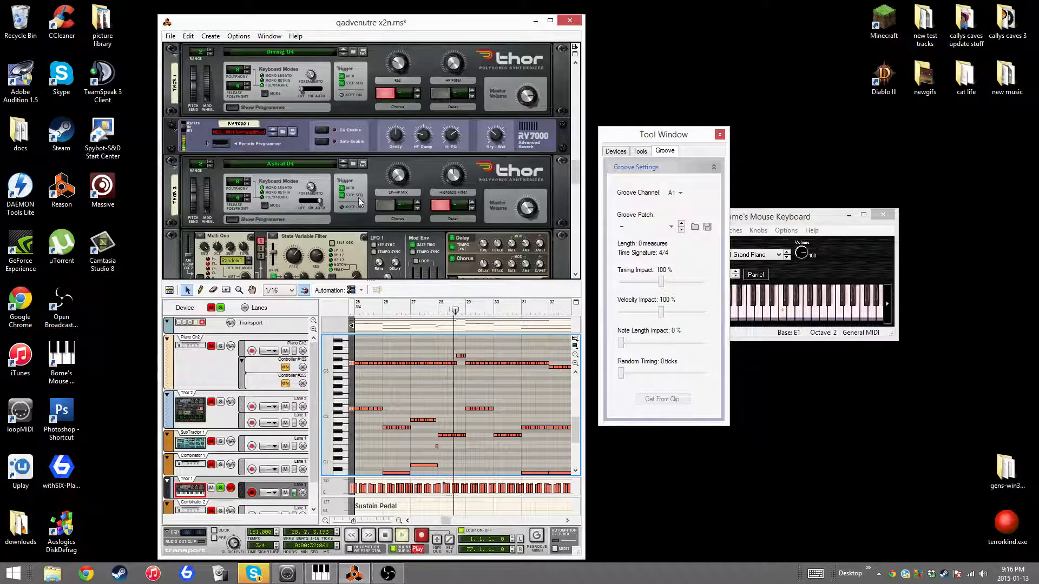
{"action": "left_click", "coordinate": [263, 95]}
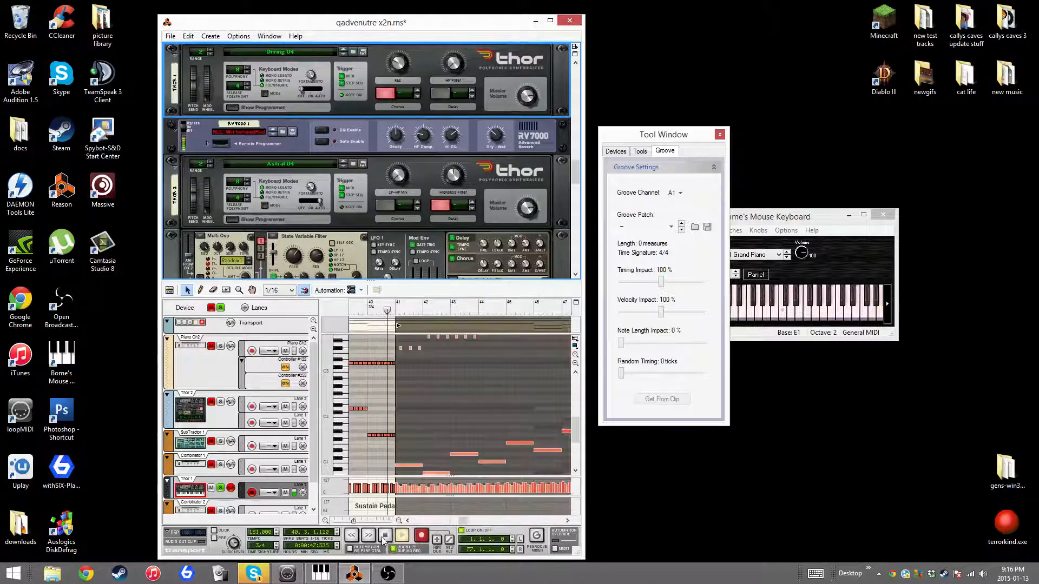
{"action": "key", "text": "space"}
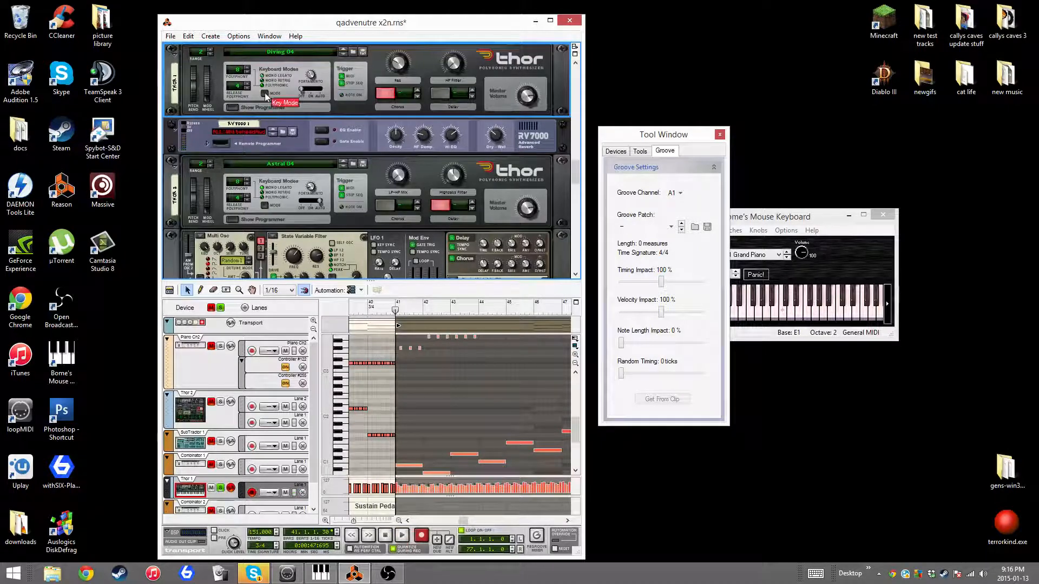
{"action": "left_click", "coordinate": [385, 536]}
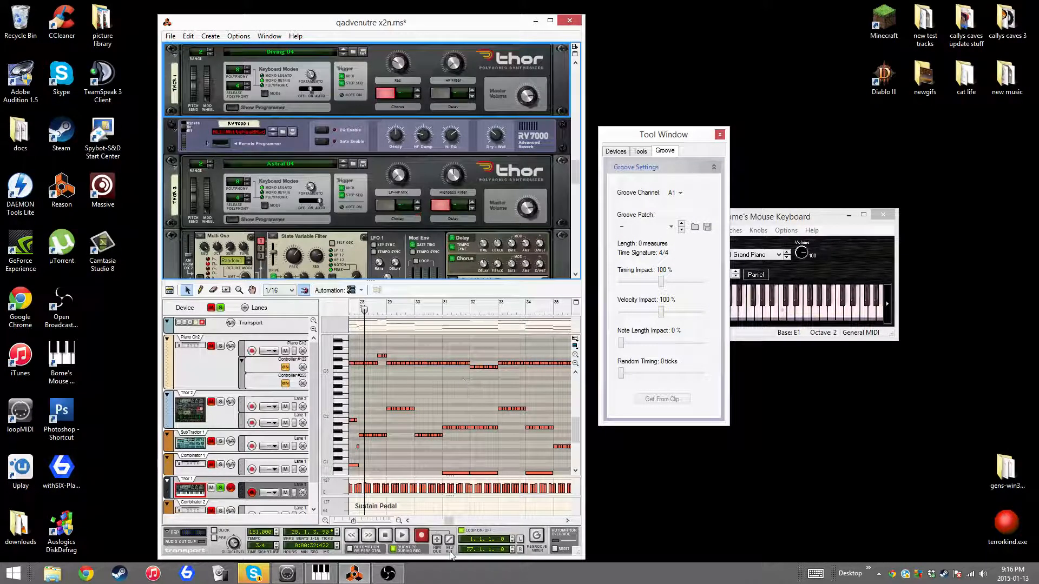
Step: Replay the Thor 1 part from bar 28 and try out the portamento on the Diving 04 Thor
{"action": "left_click", "coordinate": [405, 537]}
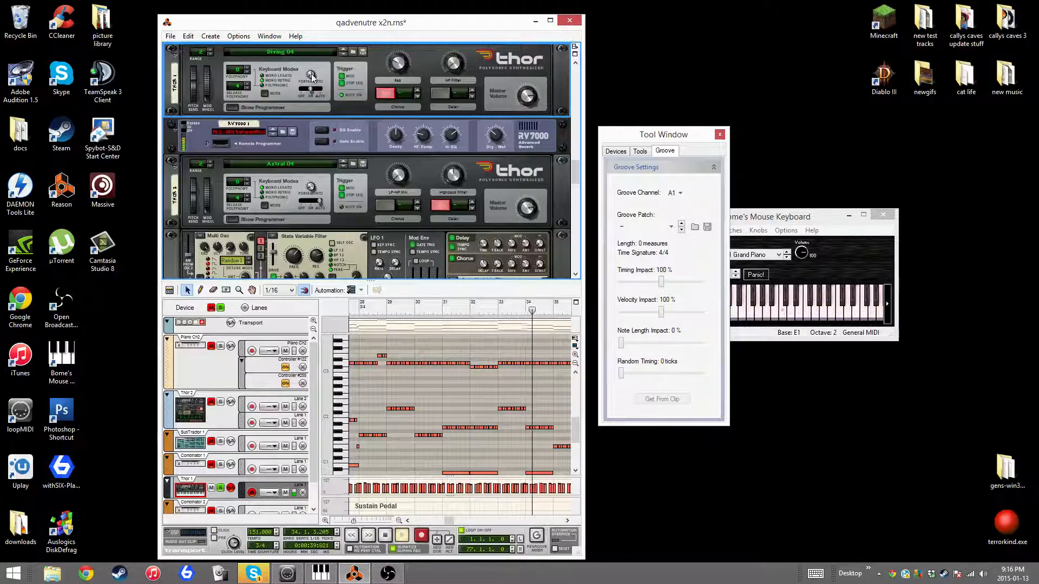
{"action": "mouse_move", "coordinate": [312, 76]}
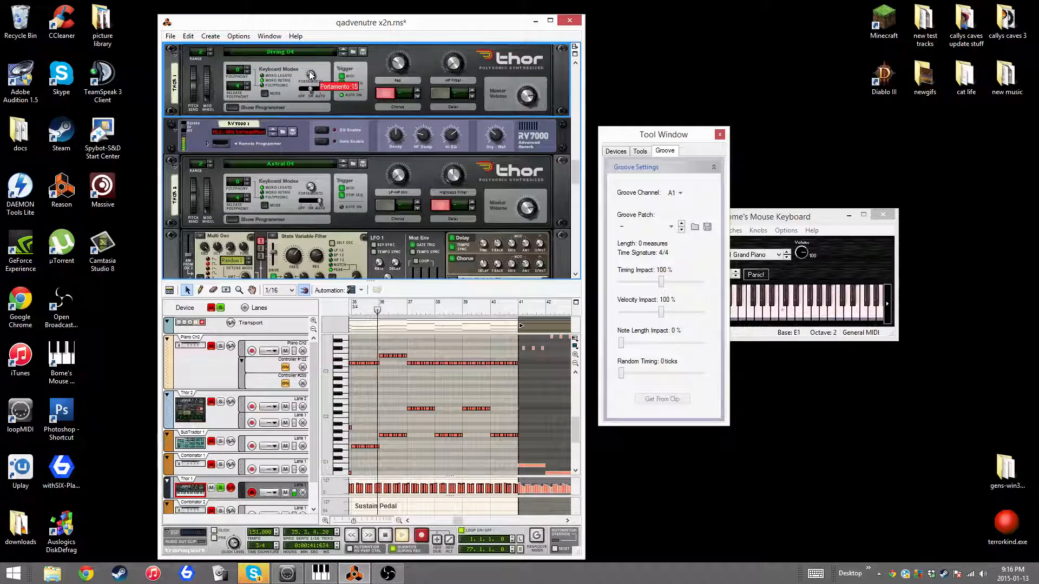
{"action": "left_click_drag", "start_coordinate": [312, 77], "coordinate": [312, 72]}
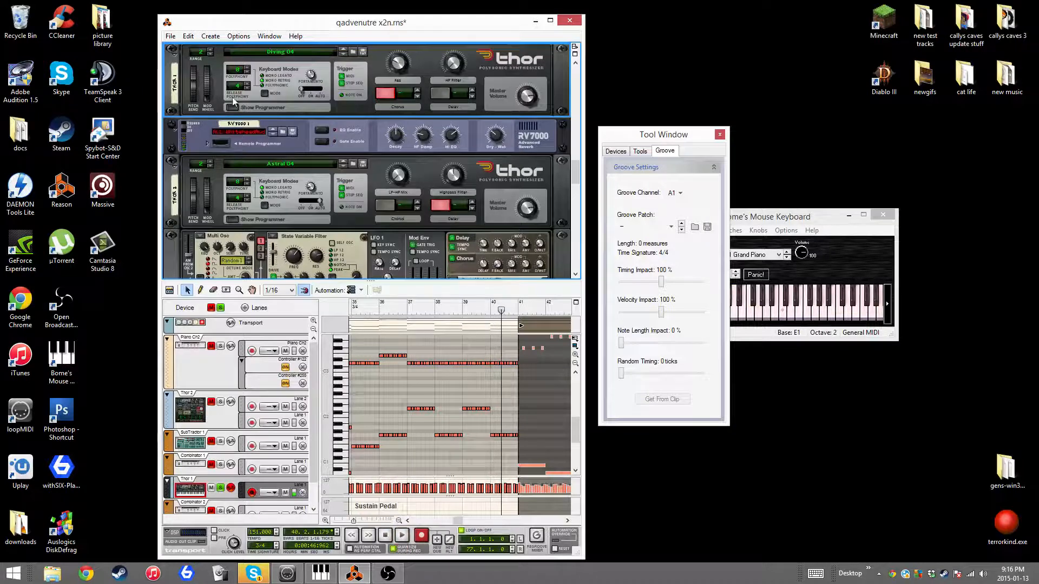
Step: Play the Thor 1 part onward from bar 40 and stop around bar 44
{"action": "left_click", "coordinate": [402, 539]}
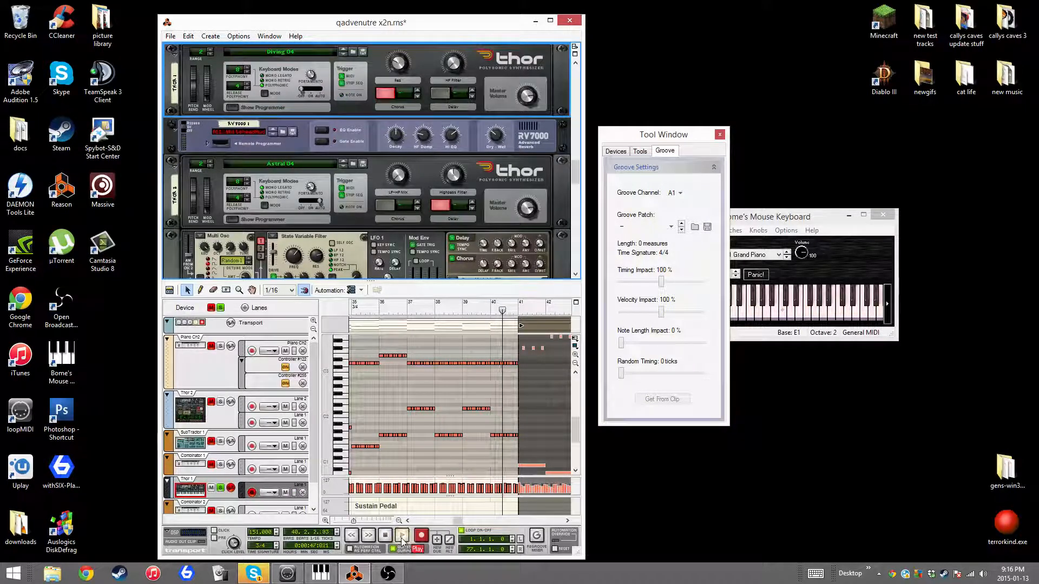
{"action": "left_click", "coordinate": [220, 481]}
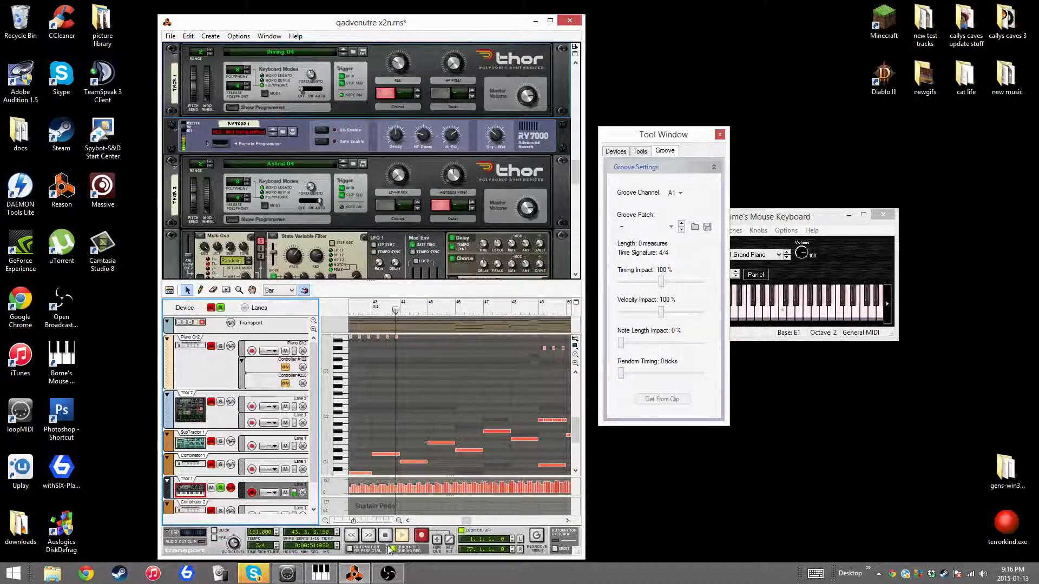
{"action": "left_click", "coordinate": [385, 535]}
Step: Solo Combinator 1 instead of Thor 1 and examine the low and high notes of its clip between bars 43 and 50
{"action": "left_click", "coordinate": [220, 475]}
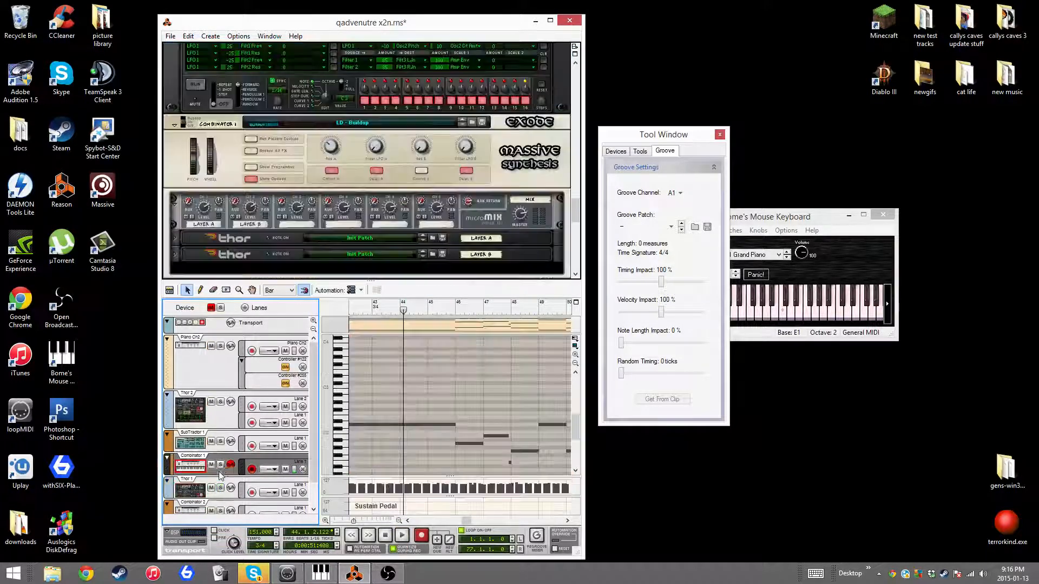
{"action": "left_click", "coordinate": [221, 466]}
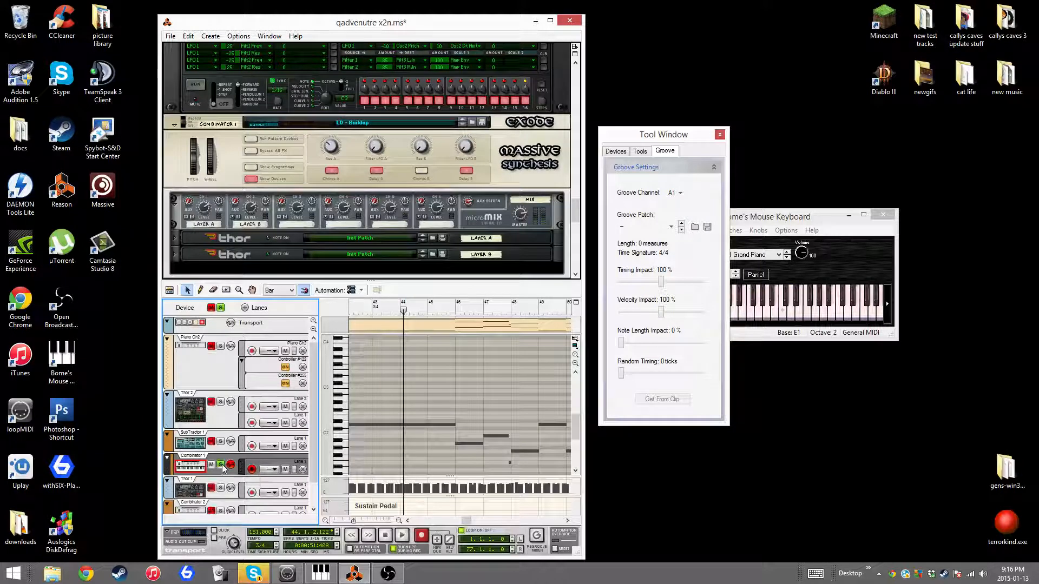
{"action": "double_click", "coordinate": [414, 424]}
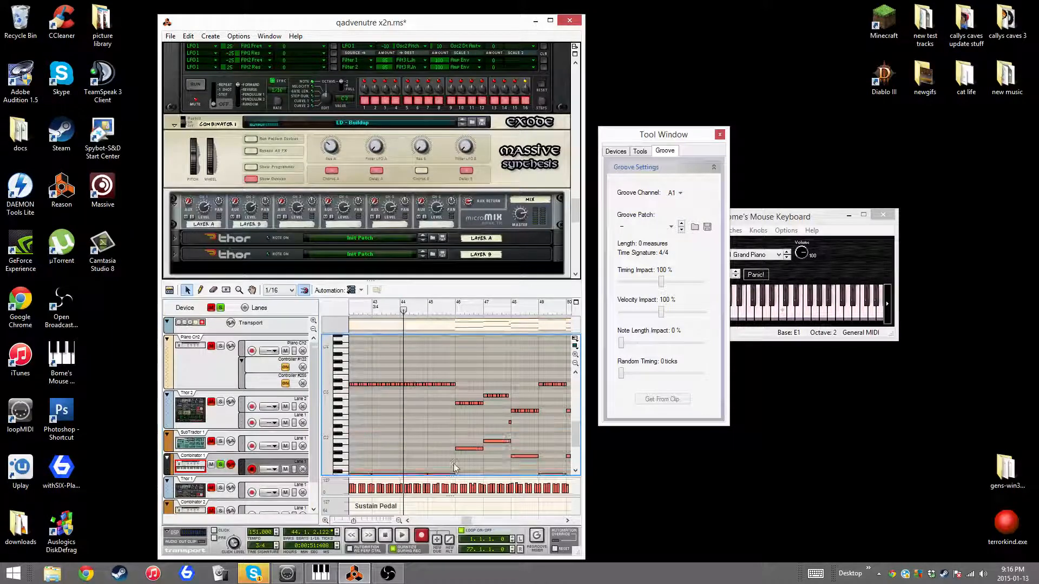
{"action": "scroll", "coordinate": [454, 467], "scroll_direction": "down", "scroll_amount": 3}
{"action": "scroll", "coordinate": [453, 463], "scroll_direction": "up", "scroll_amount": 6}
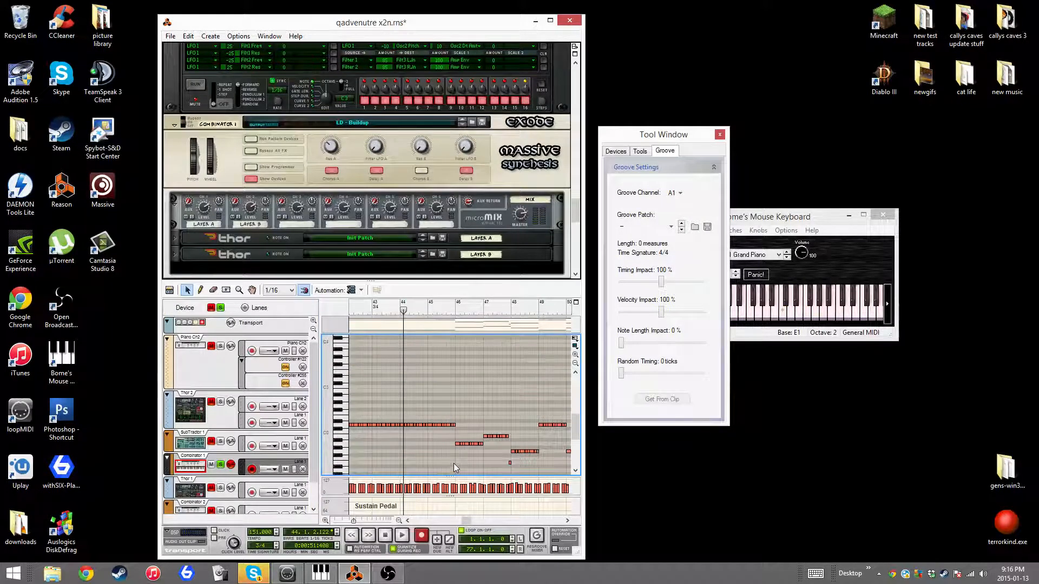
{"action": "scroll", "coordinate": [453, 463], "scroll_direction": "down", "scroll_amount": 6}
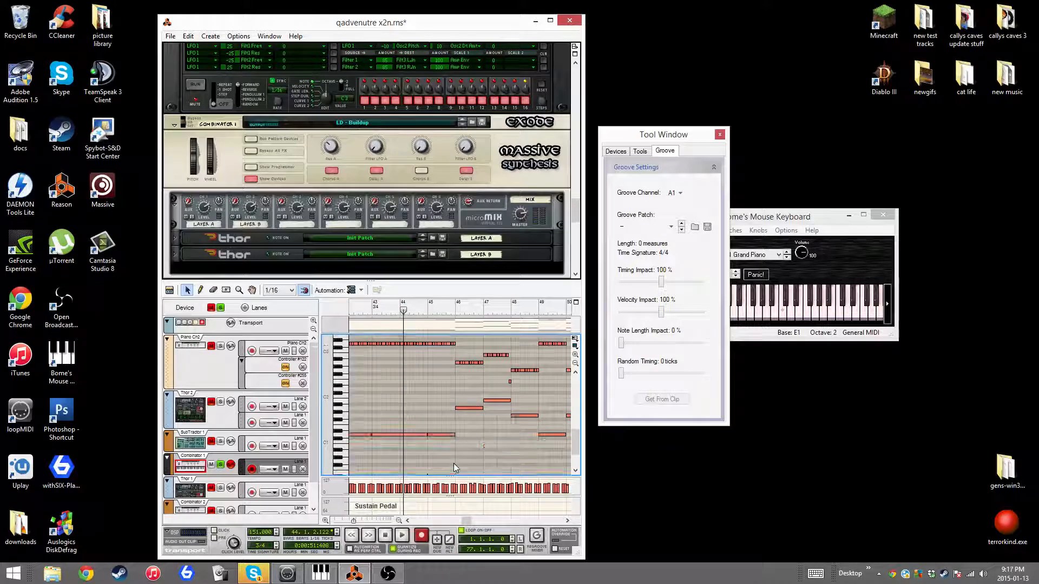
Step: Play the Combinator 1 part from about bar 45, follow its notes and stop around bar 52
{"action": "left_click", "coordinate": [446, 310]}
{"action": "left_click", "coordinate": [401, 536]}
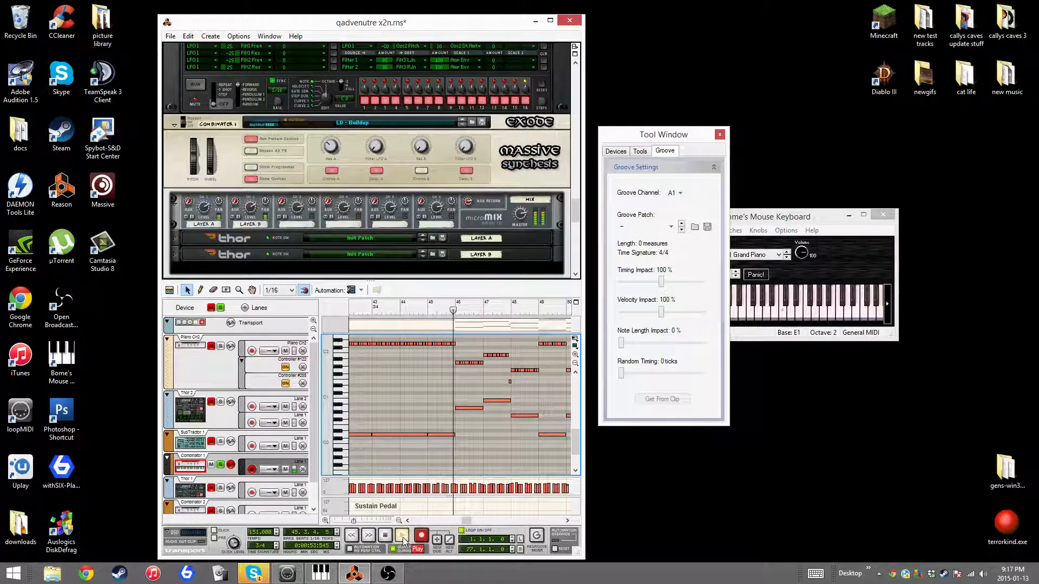
{"action": "scroll", "coordinate": [443, 437], "scroll_direction": "up", "scroll_amount": 3}
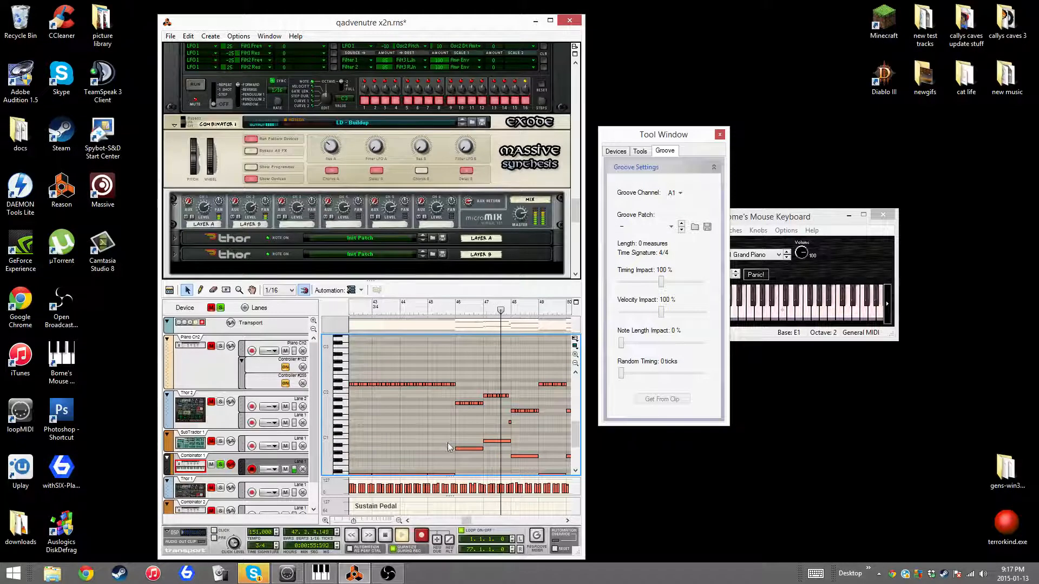
{"action": "left_click", "coordinate": [386, 536]}
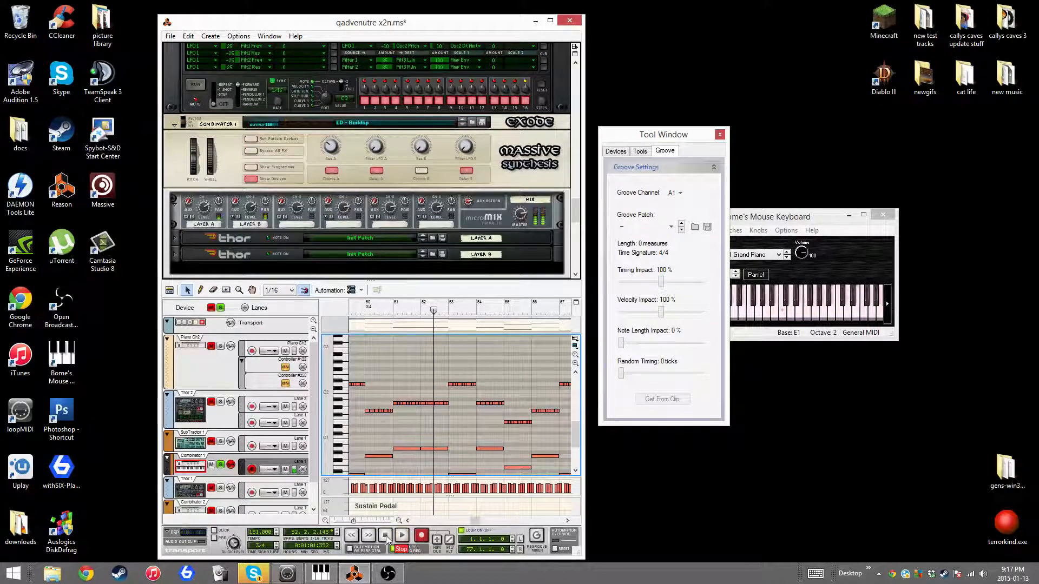
Step: Solo Thor 1 instead of Combinator 1, show its clip's notes and play the part from bar 52 to bar 56
{"action": "left_click", "coordinate": [227, 481]}
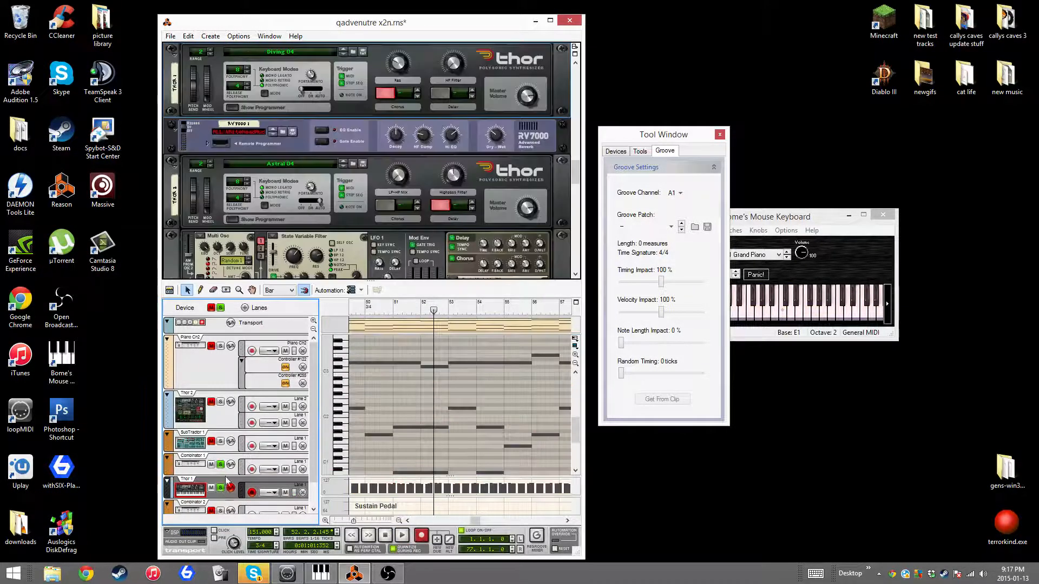
{"action": "double_click", "coordinate": [464, 425]}
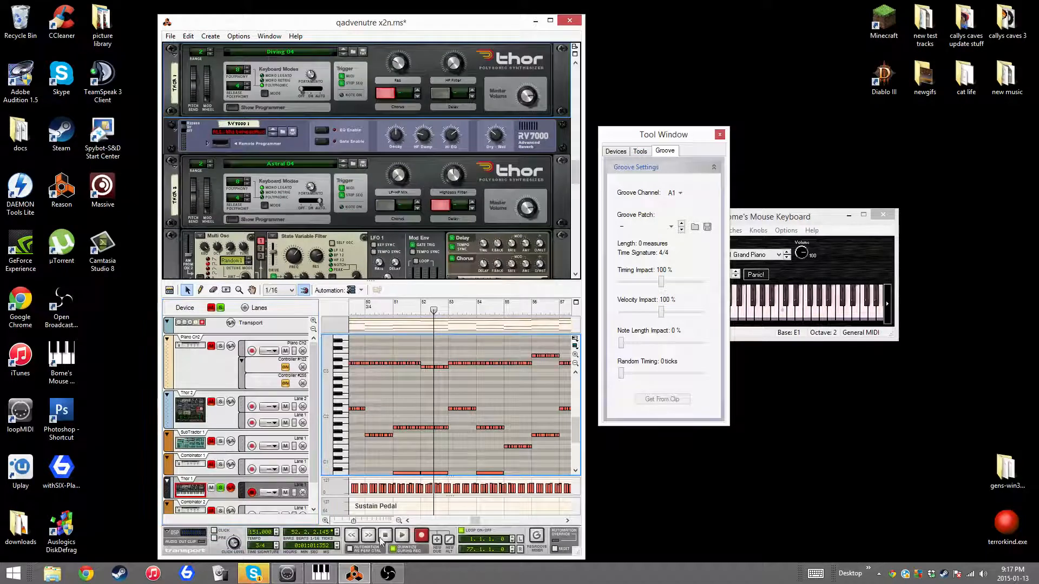
{"action": "left_click", "coordinate": [400, 535]}
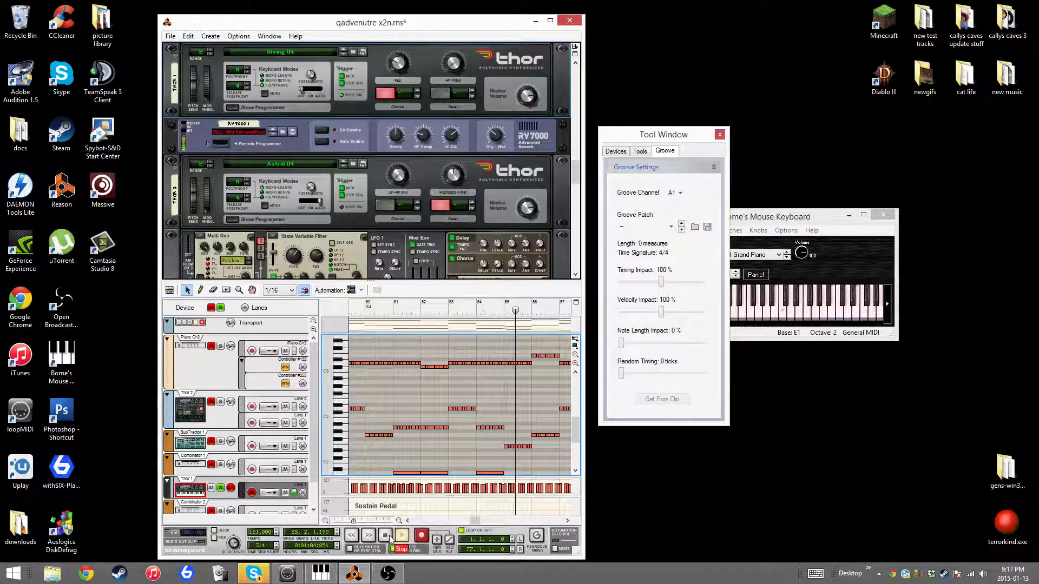
{"action": "left_click", "coordinate": [385, 535]}
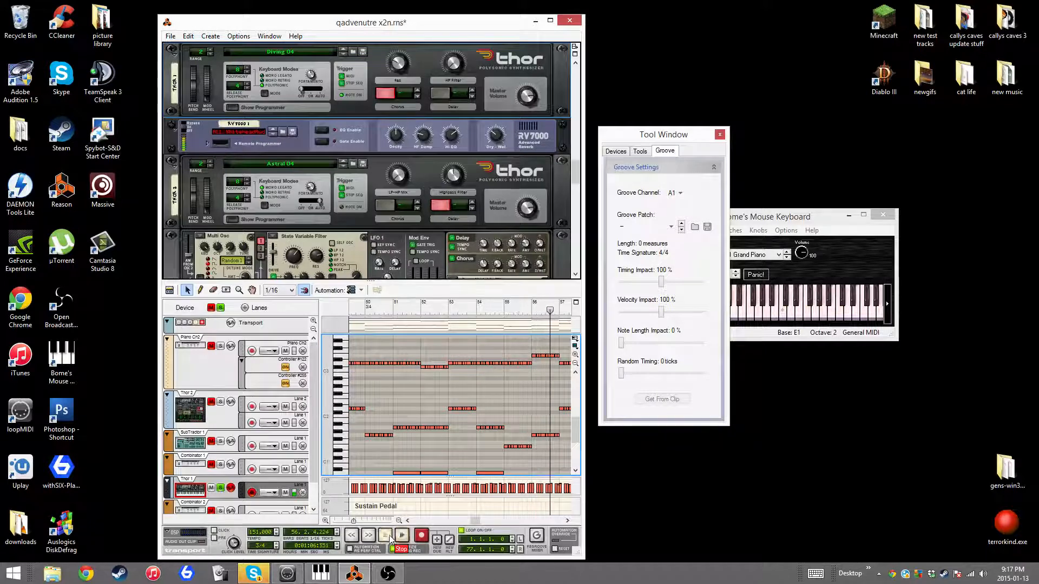
Step: Solo Combinator 1 instead of Thor 1, show its clip's notes and replay the part from around bar 52
{"action": "left_click", "coordinate": [220, 489]}
{"action": "left_click", "coordinate": [220, 465]}
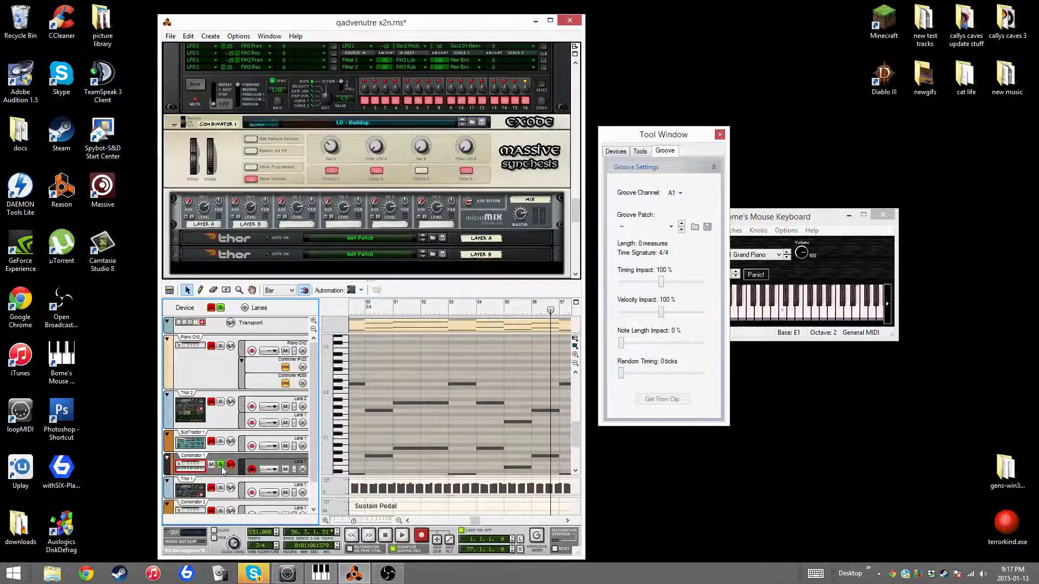
{"action": "double_click", "coordinate": [459, 433]}
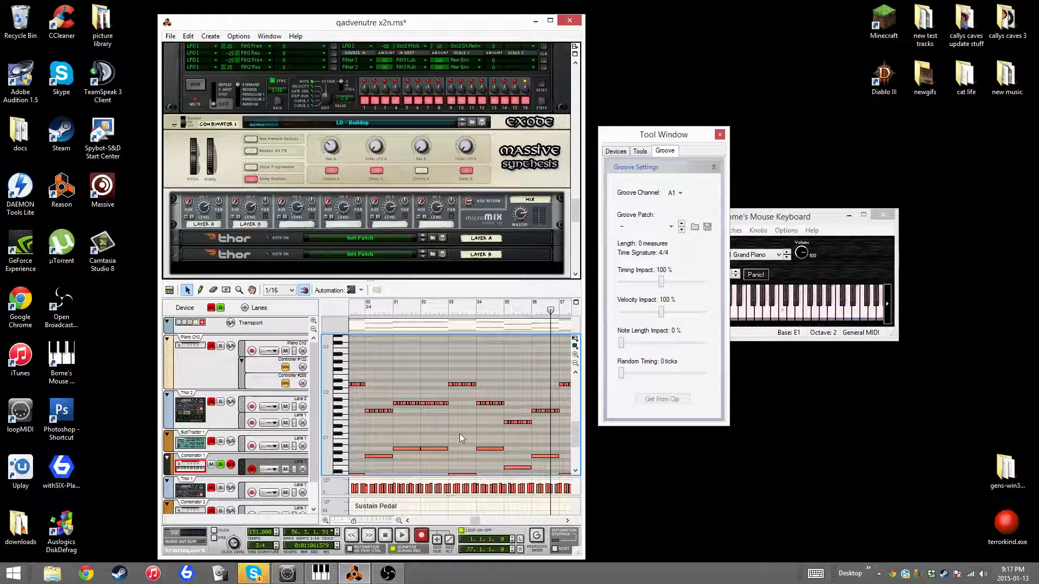
{"action": "left_click", "coordinate": [386, 535]}
{"action": "left_click", "coordinate": [401, 536]}
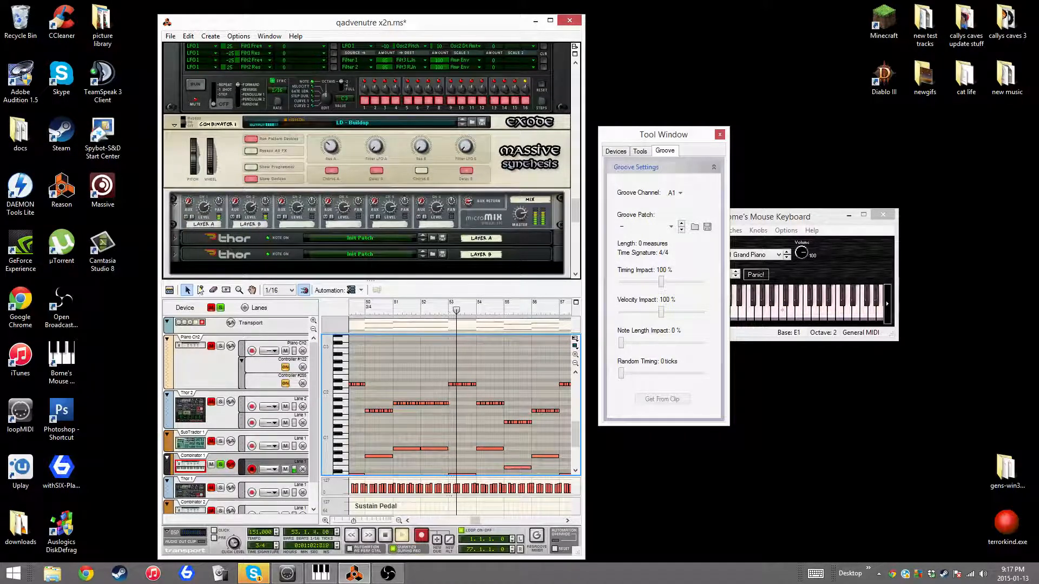
Step: Return to the full arrangement, turn off solo on all tracks and look over the track list during playback
{"action": "left_click", "coordinate": [169, 290]}
{"action": "left_click", "coordinate": [222, 309]}
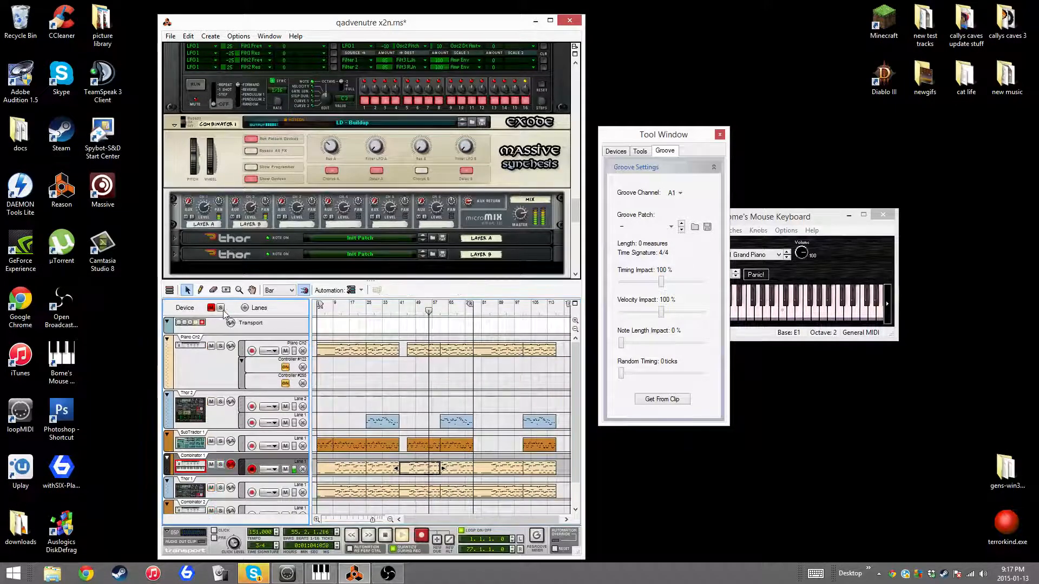
{"action": "scroll", "coordinate": [395, 440], "scroll_direction": "down", "scroll_amount": 2}
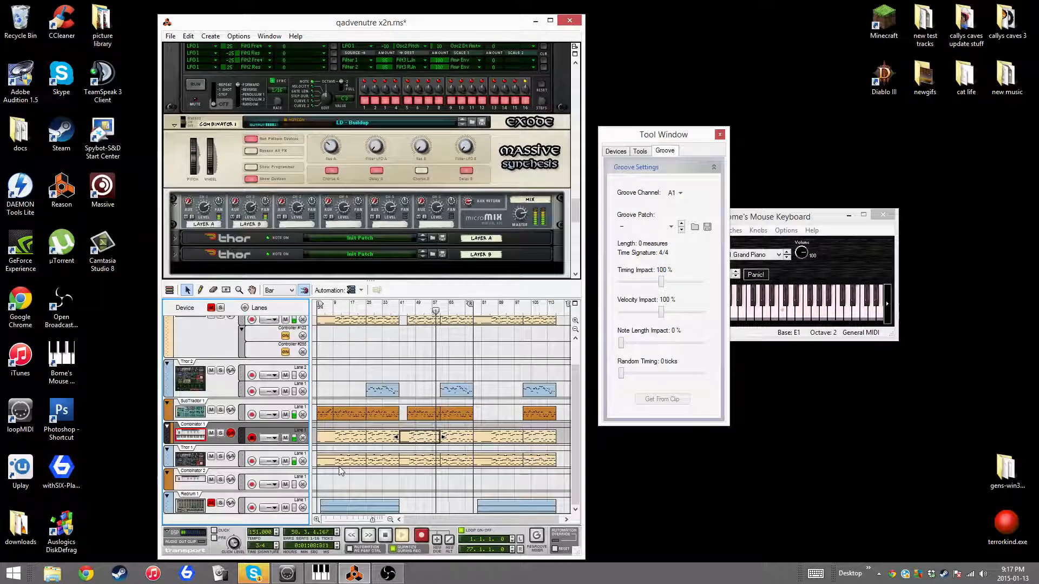
{"action": "scroll", "coordinate": [302, 373], "scroll_direction": "up", "scroll_amount": 2}
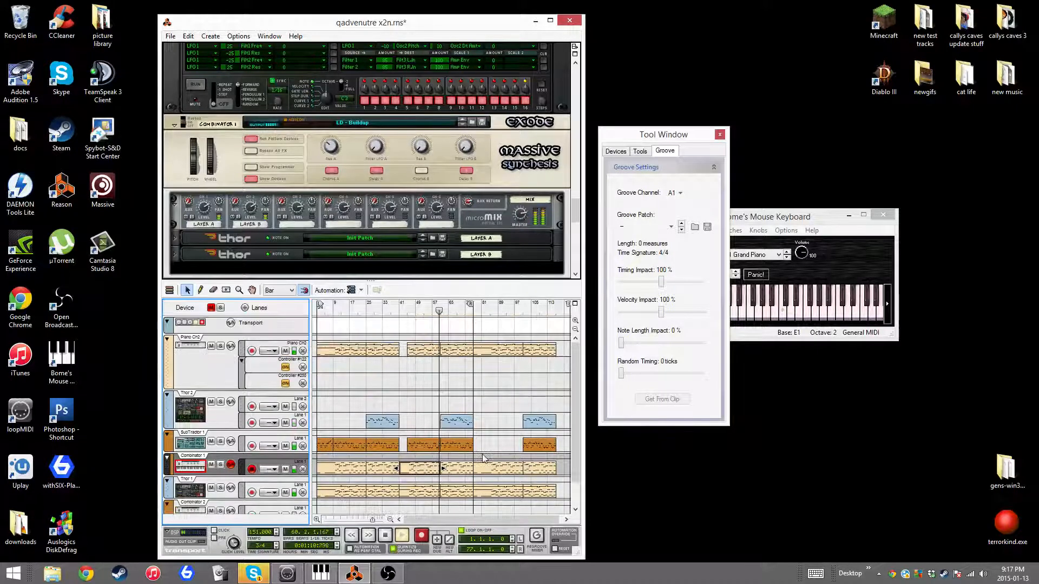
Step: Set the playback loop from bar 25 to bar 41 and solo the Thor 2 track
{"action": "left_click", "coordinate": [319, 303]}
{"action": "left_click_drag", "start_coordinate": [319, 304], "coordinate": [369, 304]}
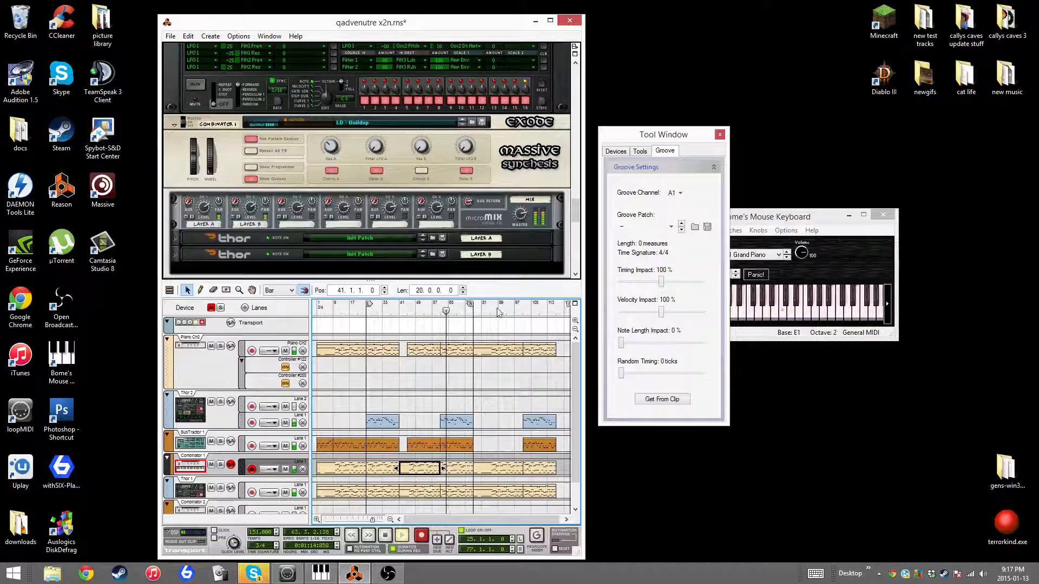
{"action": "left_click_drag", "start_coordinate": [470, 306], "coordinate": [398, 308]}
{"action": "left_click", "coordinate": [220, 401]}
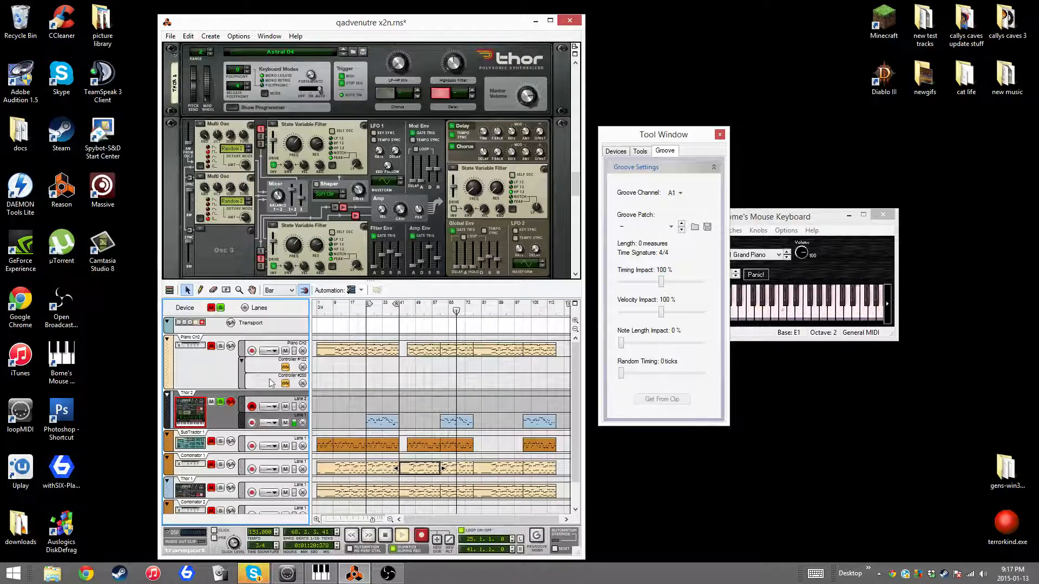
Step: Audition Thor 2's patches one after another up to Buildup 02, restarting playback from bar 25 along the way
{"action": "left_click", "coordinate": [344, 56]}
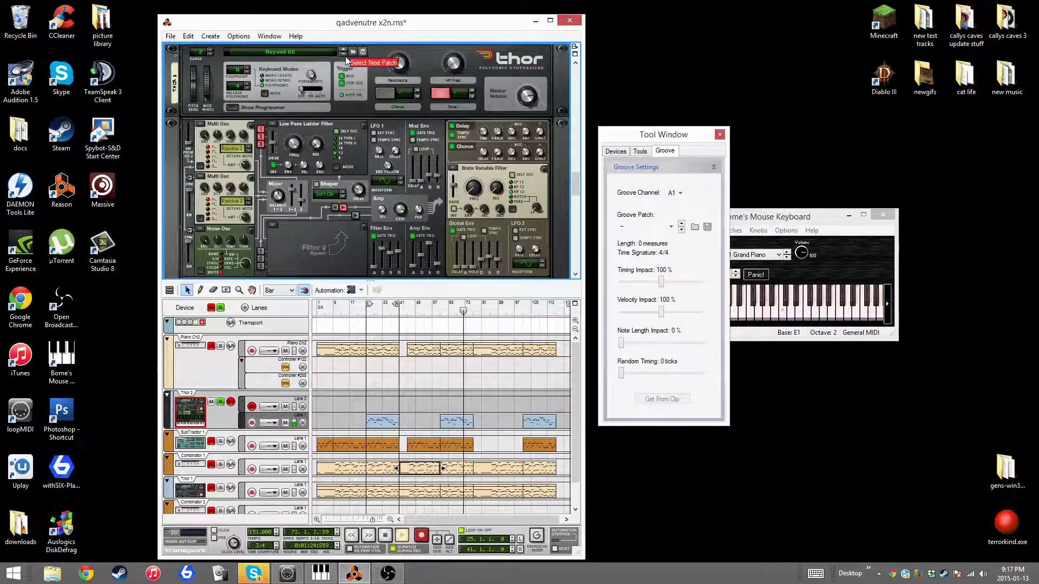
{"action": "left_click", "coordinate": [345, 58]}
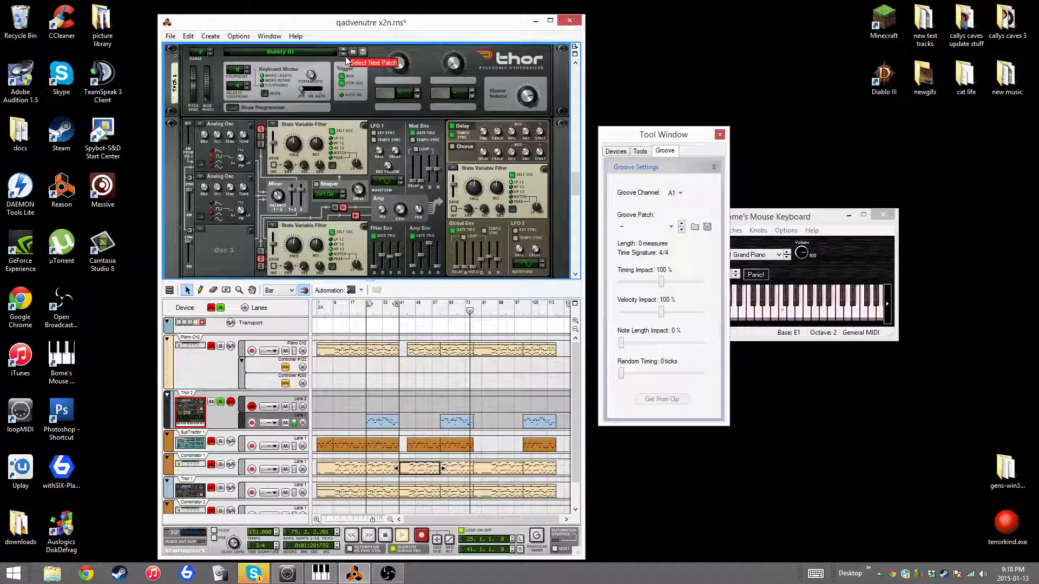
{"action": "left_click", "coordinate": [345, 57]}
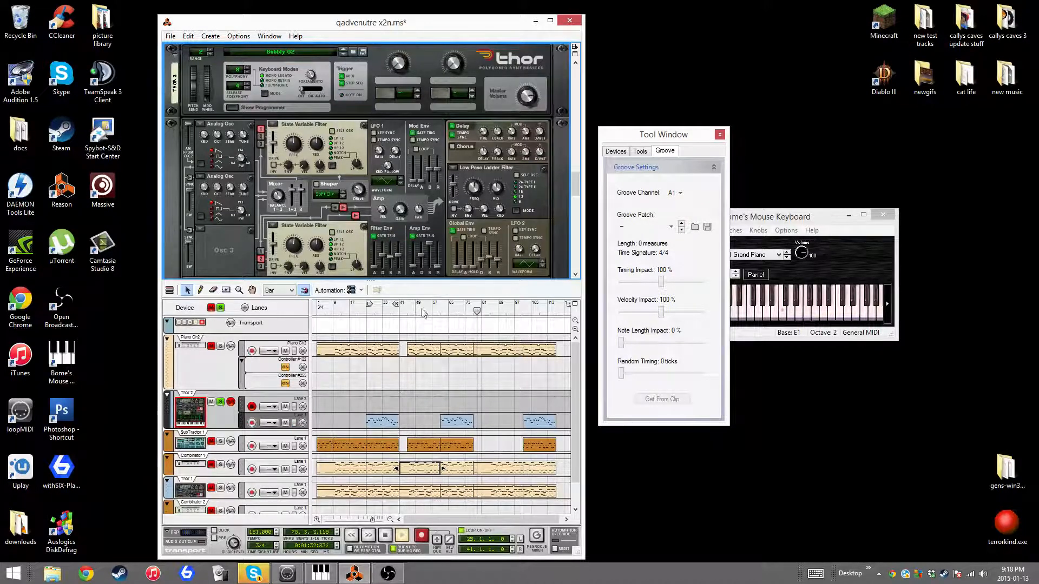
{"action": "left_click", "coordinate": [367, 313]}
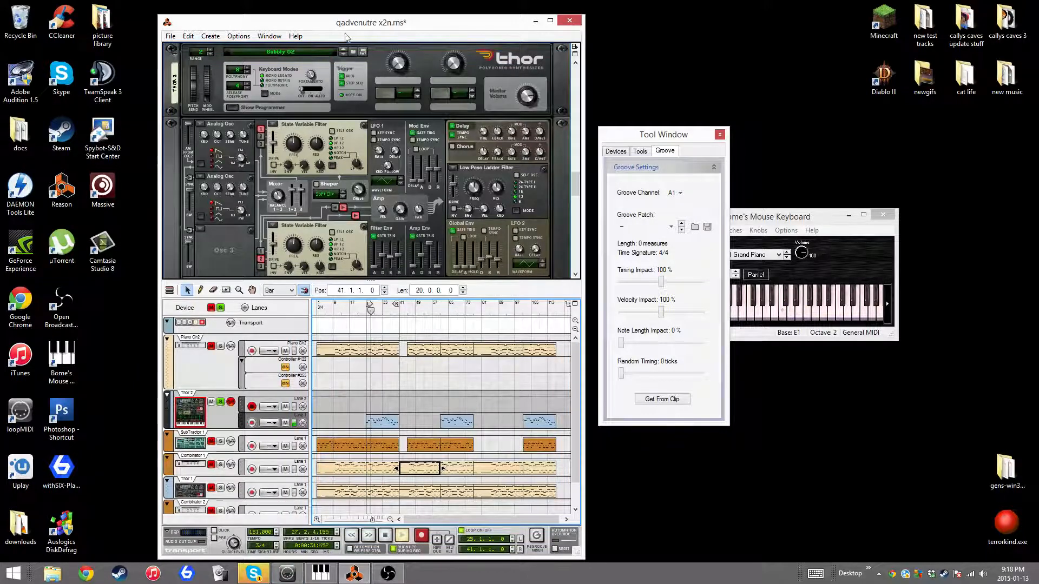
{"action": "left_click", "coordinate": [345, 52]}
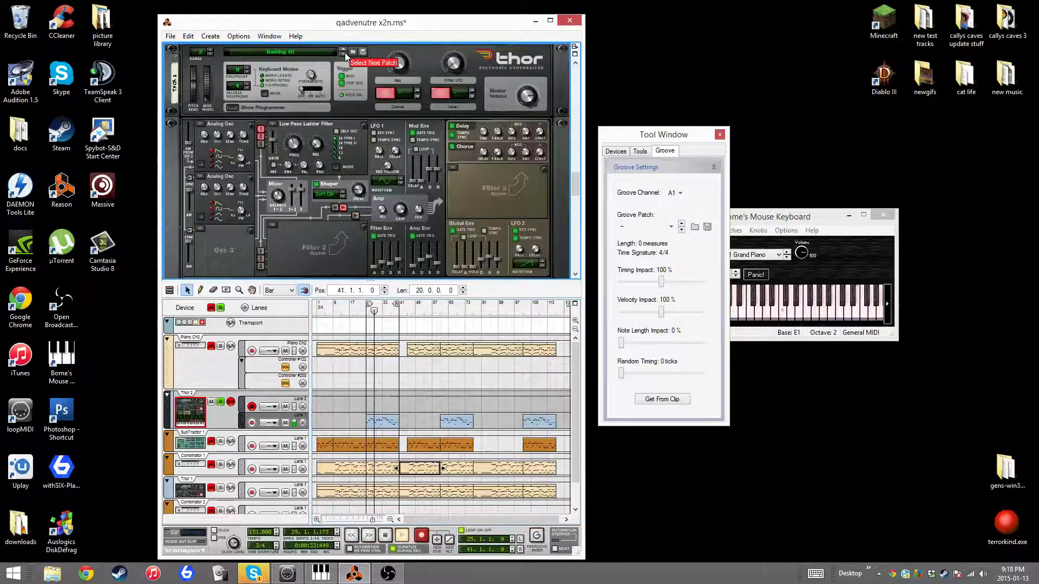
{"action": "left_click", "coordinate": [344, 52]}
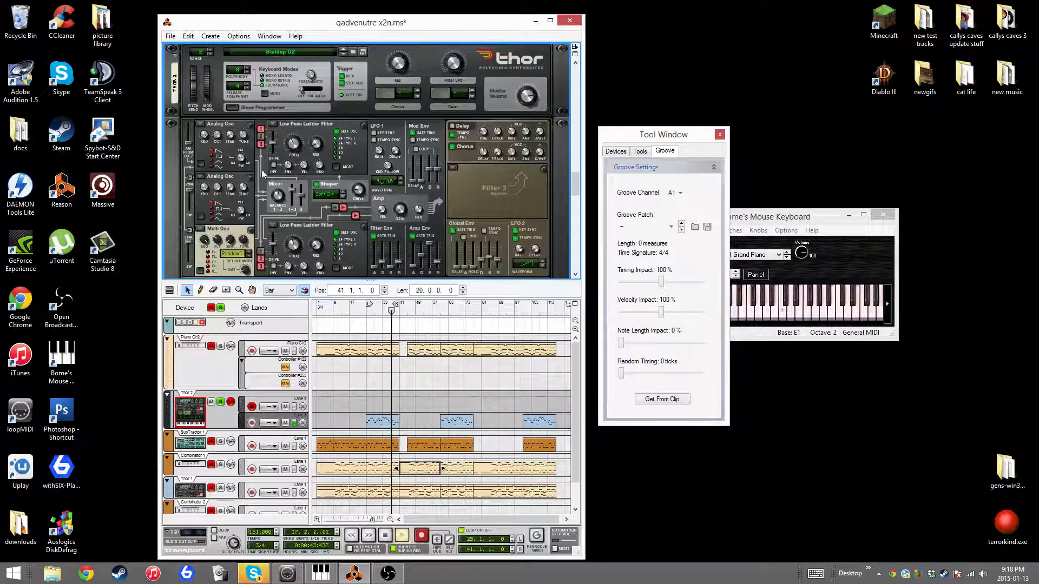
Step: Add an RV7000 Advanced Reverb to the rack directly after Thor 2
{"action": "scroll", "coordinate": [262, 173], "scroll_direction": "down", "scroll_amount": 3}
{"action": "scroll", "coordinate": [262, 174], "scroll_direction": "down", "scroll_amount": 5}
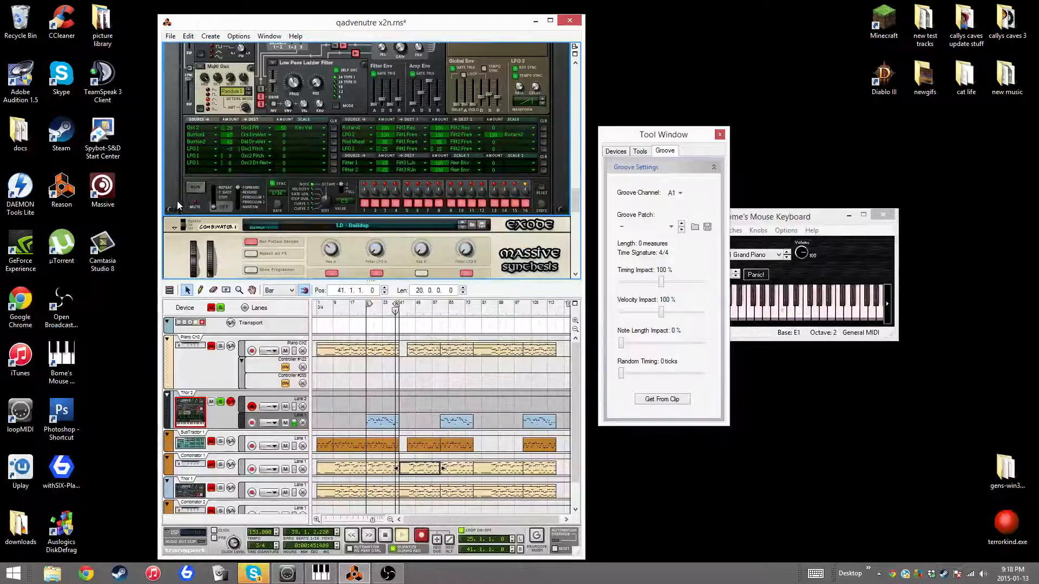
{"action": "right_click", "coordinate": [177, 201]}
{"action": "mouse_move", "coordinate": [245, 380]}
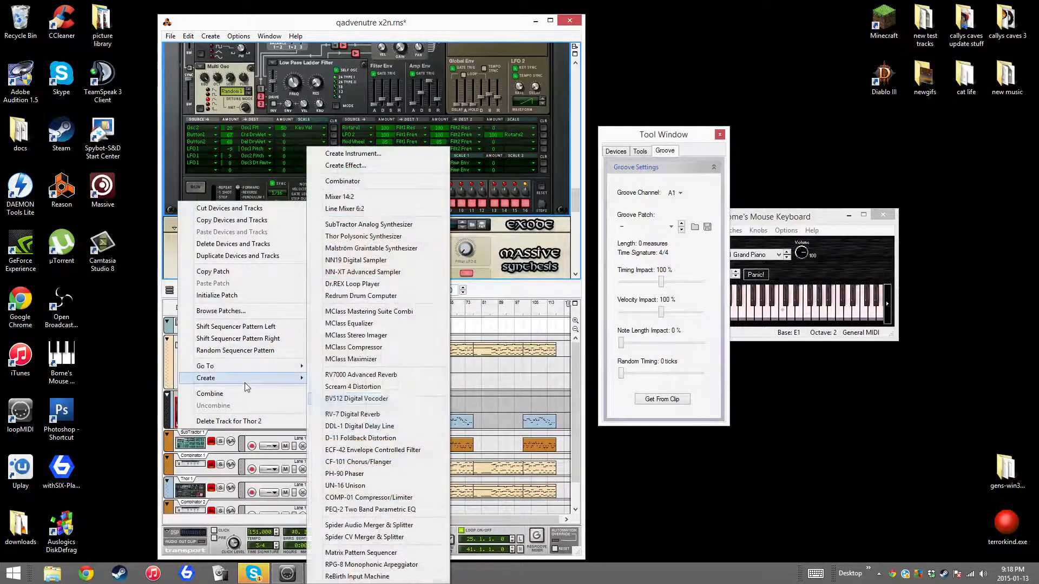
{"action": "left_click", "coordinate": [358, 376]}
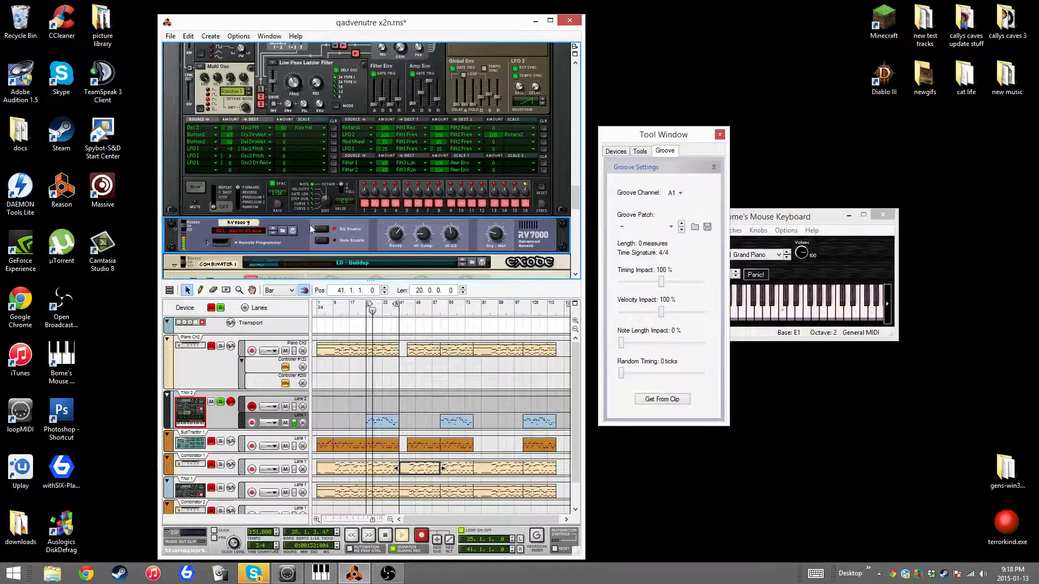
Step: Load a different factory patch into Thor 2's RV7000 reverb and set its algorithm to Arena in the remote programmer
{"action": "left_click", "coordinate": [282, 231]}
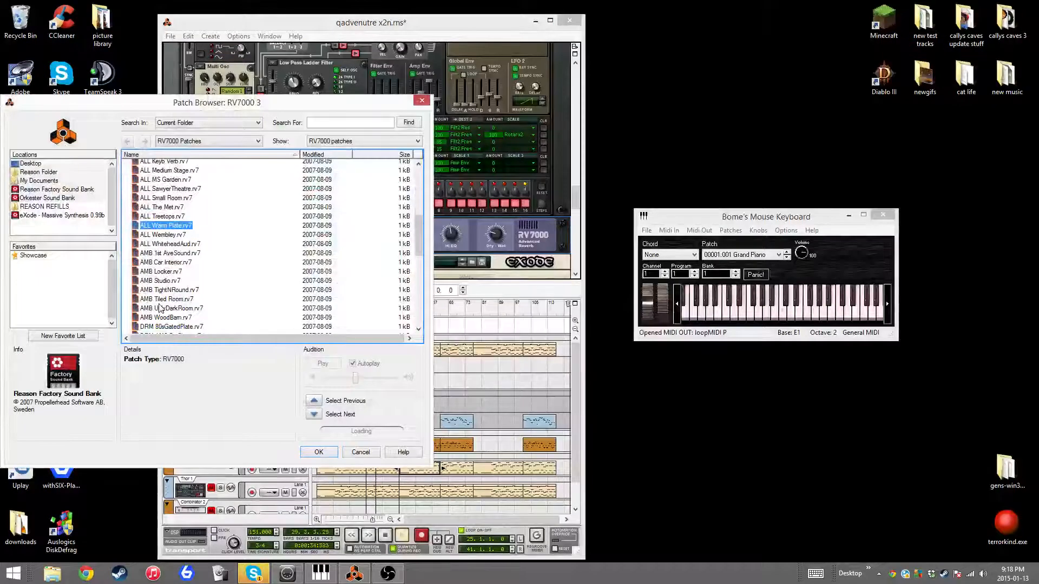
{"action": "scroll", "coordinate": [168, 250], "scroll_direction": "up", "scroll_amount": 5}
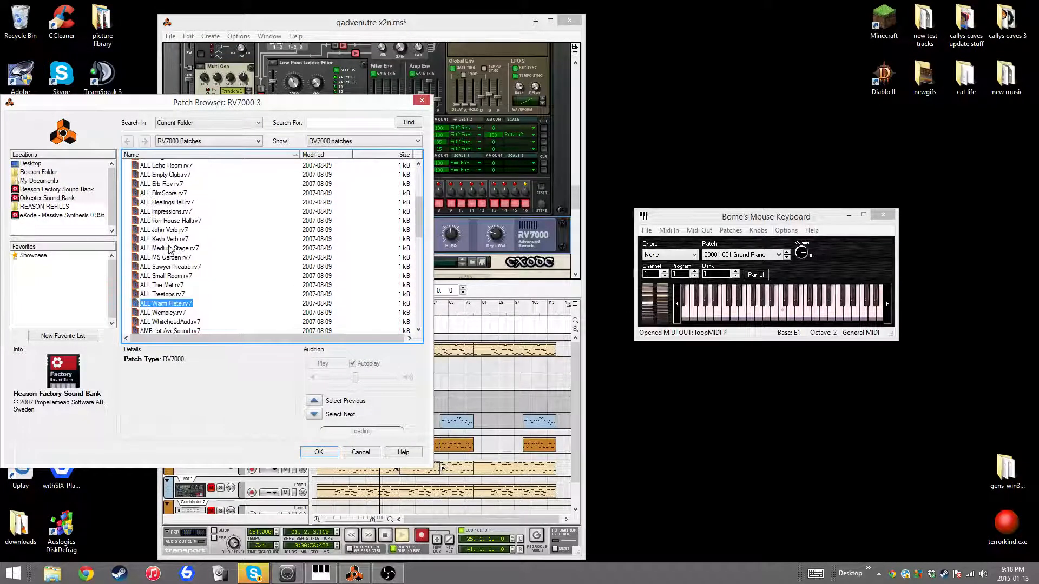
{"action": "double_click", "coordinate": [171, 191]}
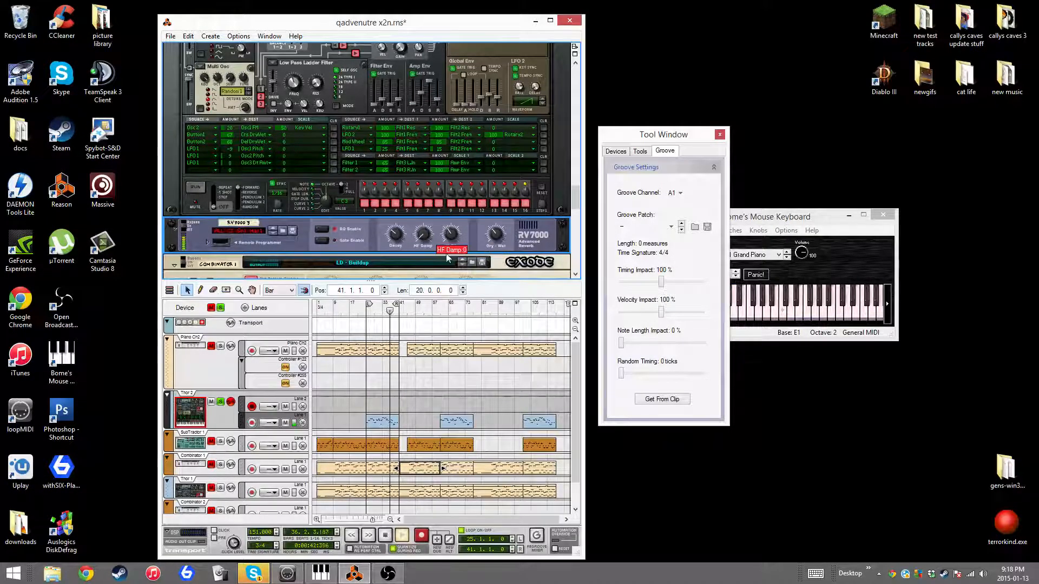
{"action": "left_click", "coordinate": [206, 243]}
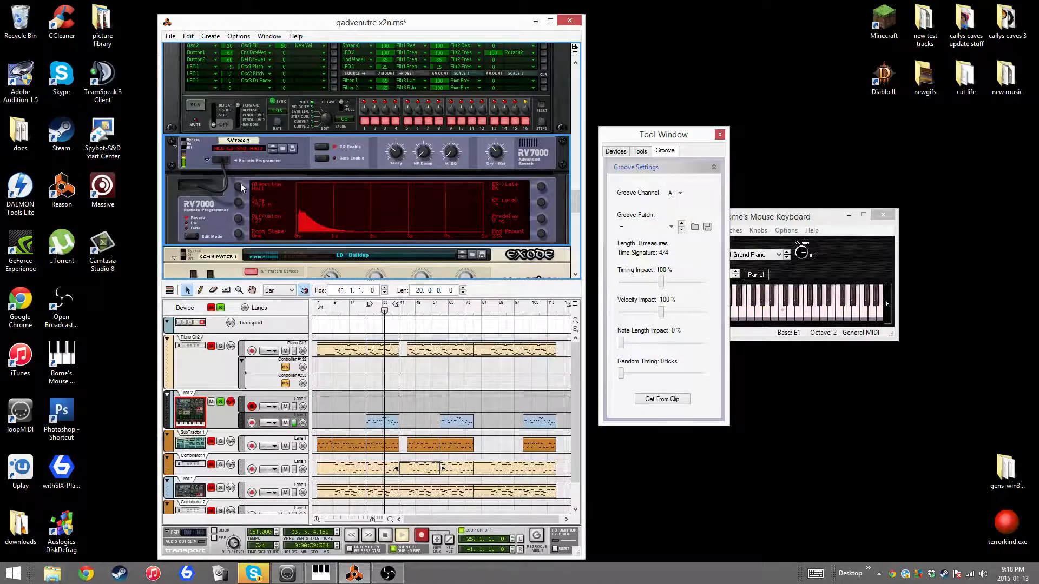
{"action": "left_click_drag", "start_coordinate": [241, 187], "coordinate": [244, 182]}
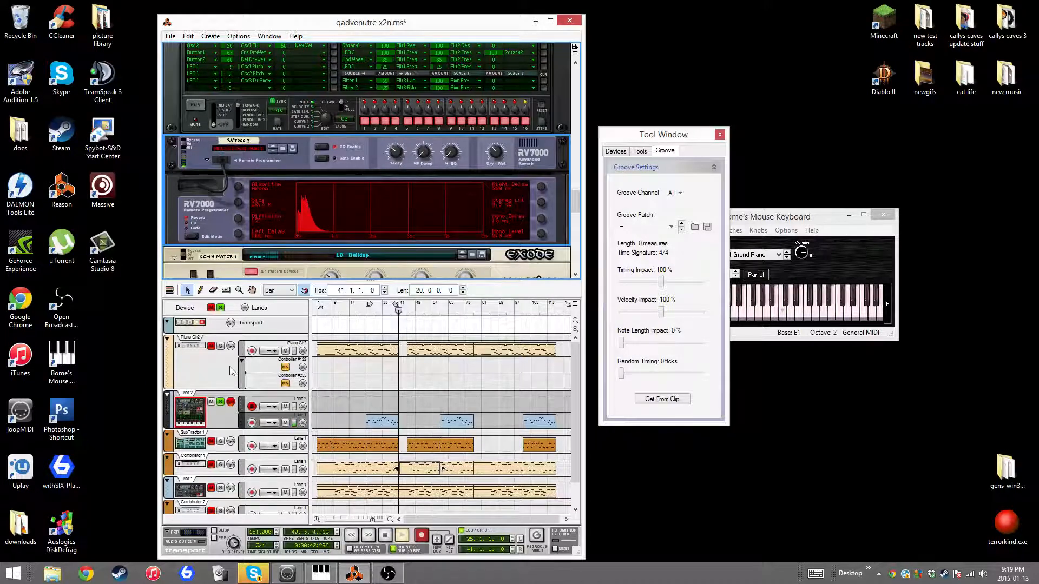
Step: Try soloing Piano Ch2, clear all solos, and solo Thor 2 together with SubTractor 1, keeping Thor 2 selected
{"action": "left_click", "coordinate": [222, 347]}
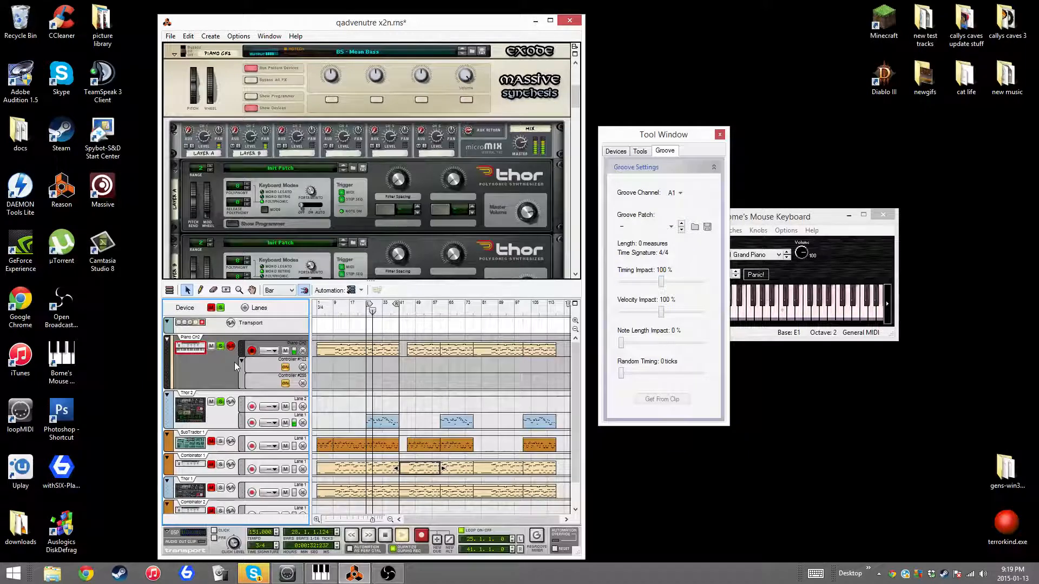
{"action": "left_click", "coordinate": [221, 307]}
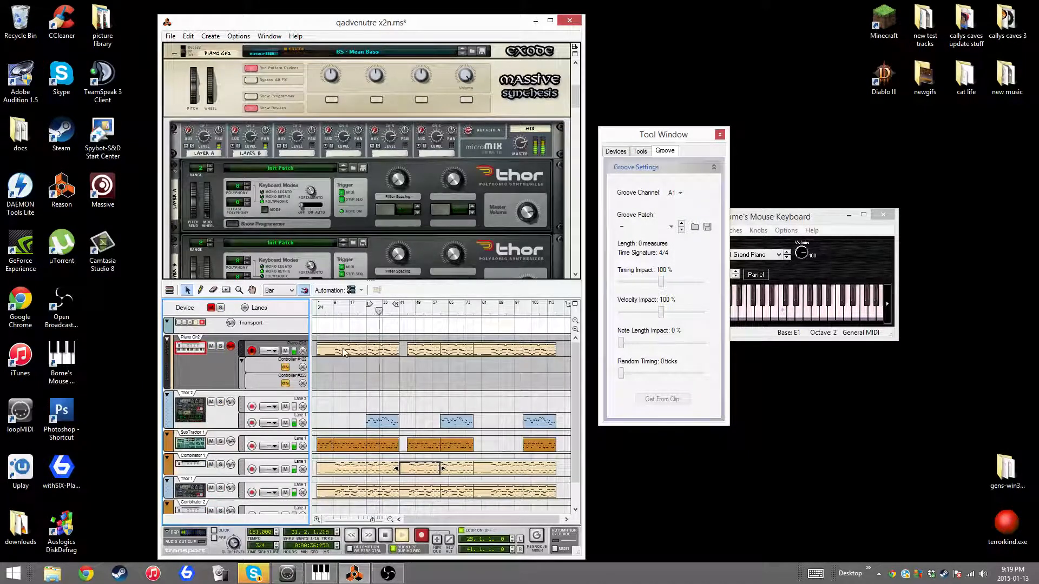
{"action": "left_click", "coordinate": [218, 421]}
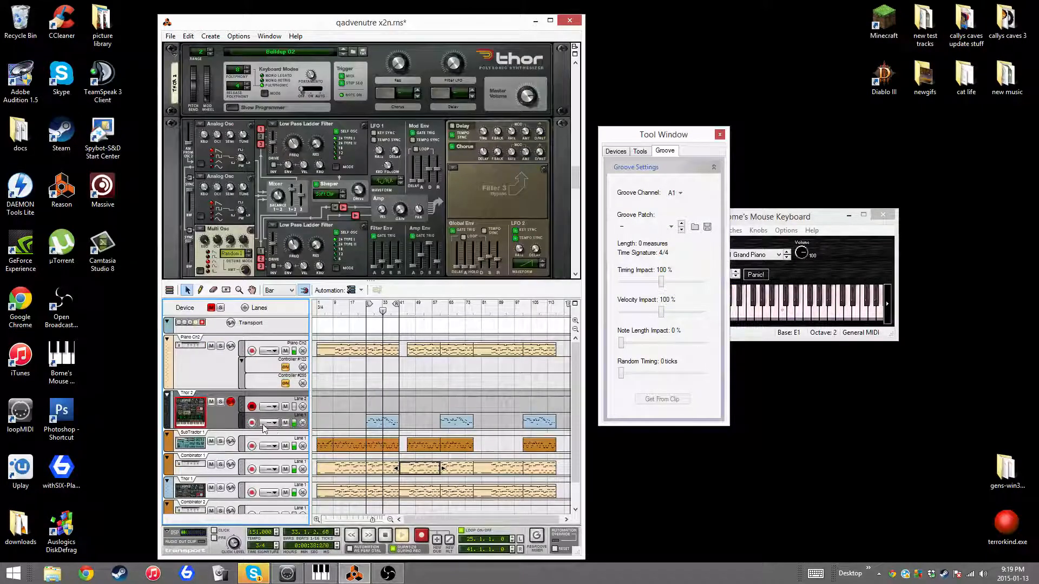
{"action": "left_click", "coordinate": [220, 402]}
{"action": "left_click", "coordinate": [220, 442]}
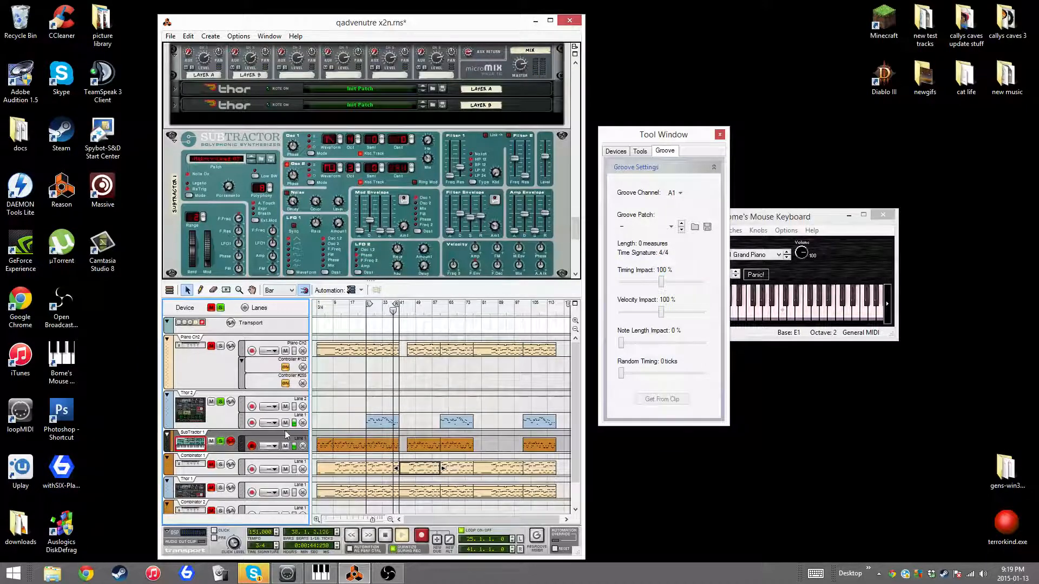
{"action": "left_click", "coordinate": [220, 421]}
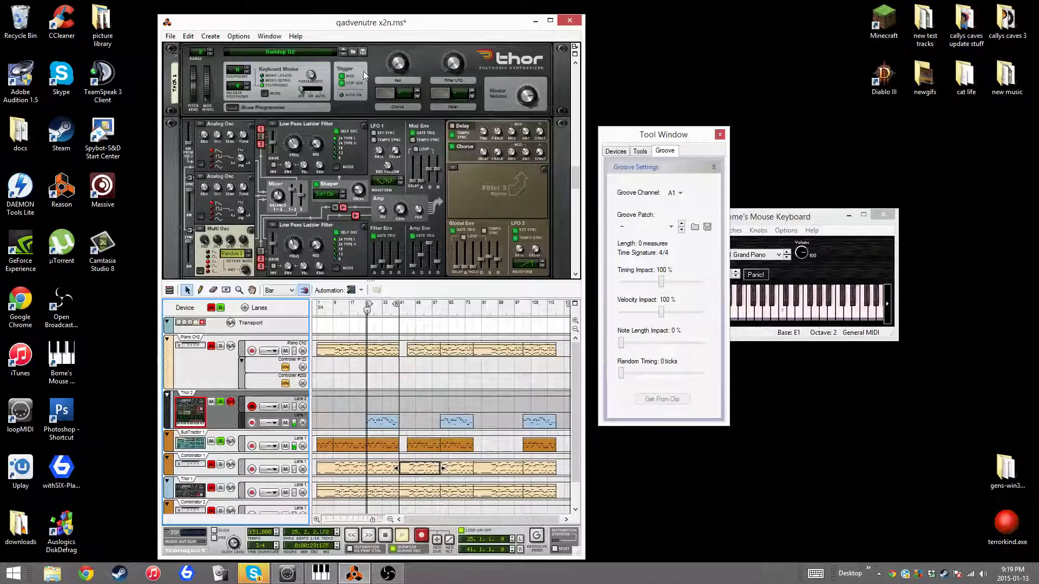
Step: Edit Thor 2's sound: set the Multi Osc detune mode to Interval, adjust the amp envelope sustain and set the shaper to Saturate
{"action": "left_click", "coordinate": [250, 256]}
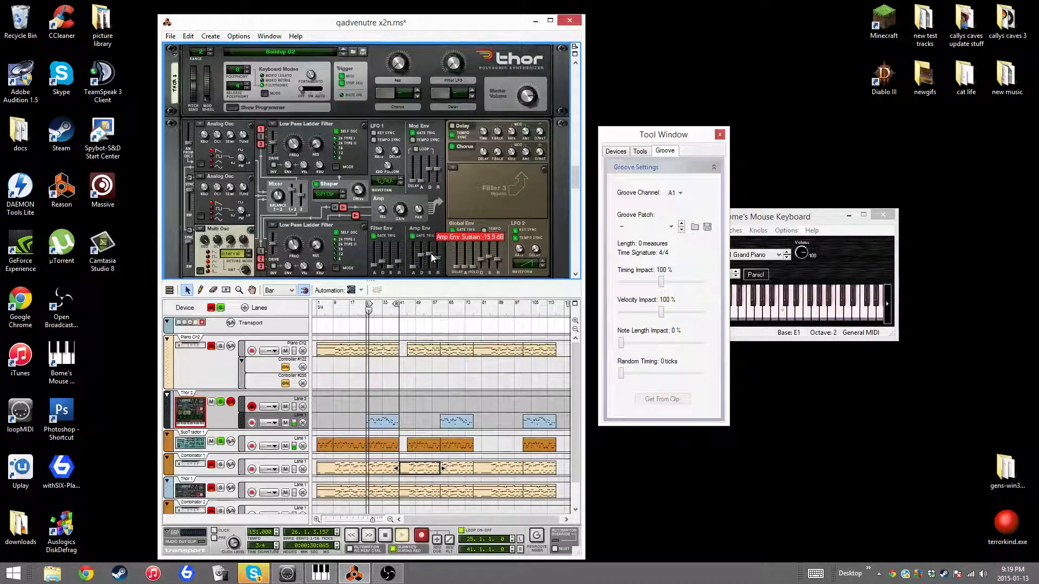
{"action": "left_click_drag", "start_coordinate": [431, 253], "coordinate": [431, 268]}
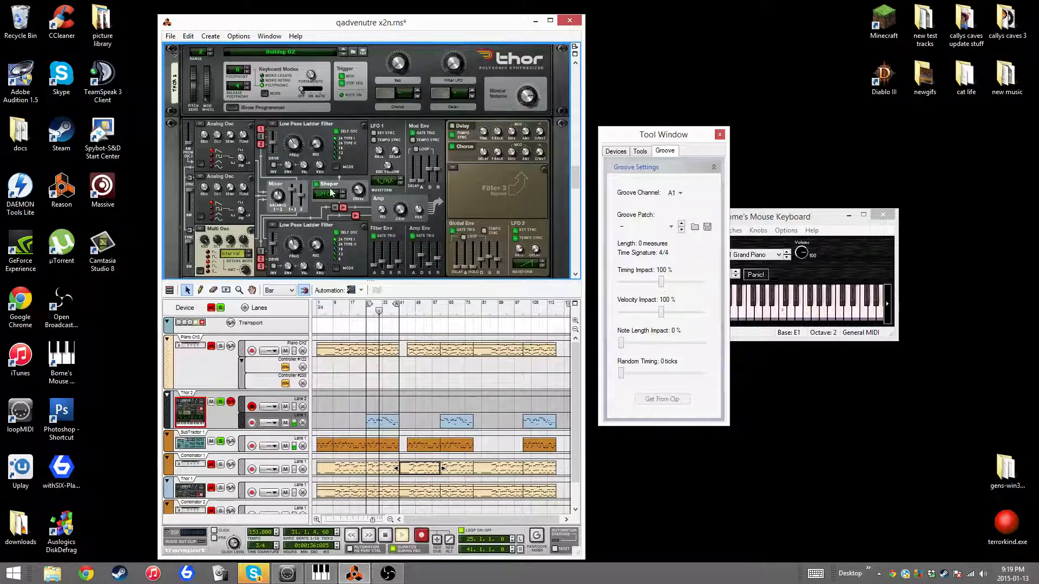
{"action": "left_click", "coordinate": [344, 196]}
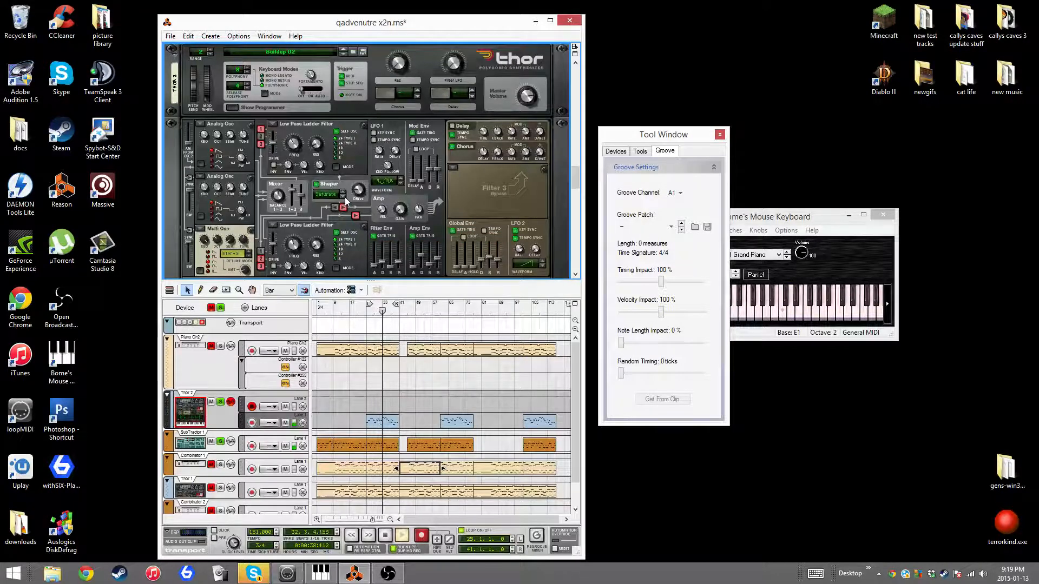
{"action": "left_click", "coordinate": [345, 196]}
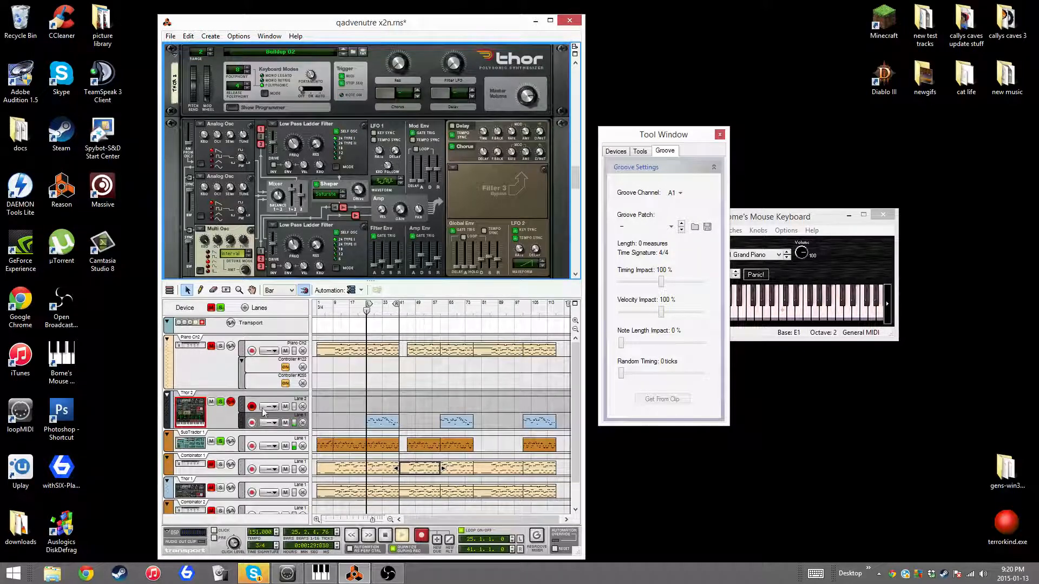
Step: Raise the fader of mixer channel 6 slightly, turn off solo on all tracks and toggle that channel's mute
{"action": "left_click_drag", "start_coordinate": [577, 185], "coordinate": [586, 78]}
{"action": "left_click_drag", "start_coordinate": [309, 200], "coordinate": [311, 196]}
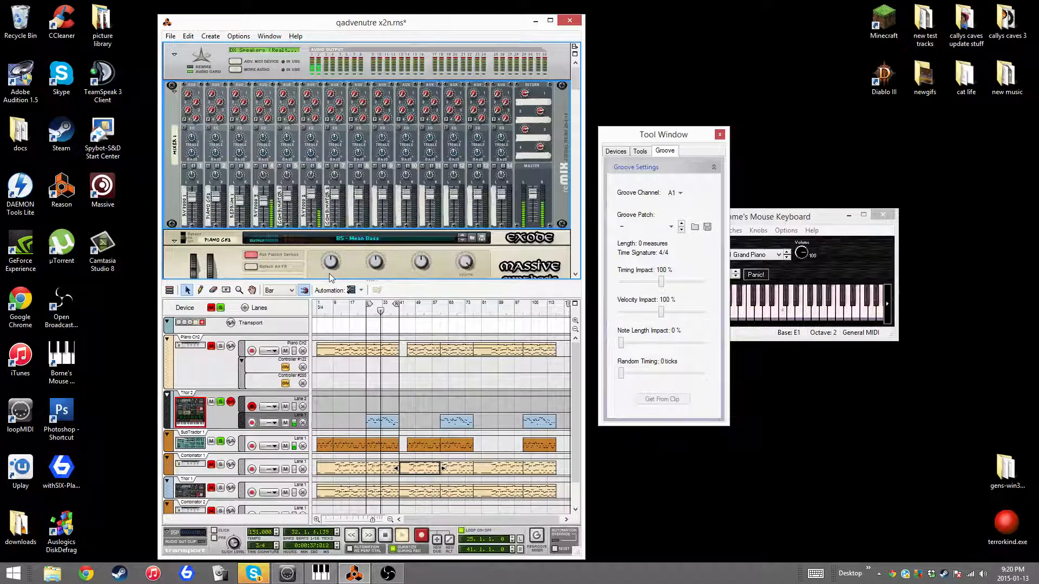
{"action": "left_click", "coordinate": [220, 308]}
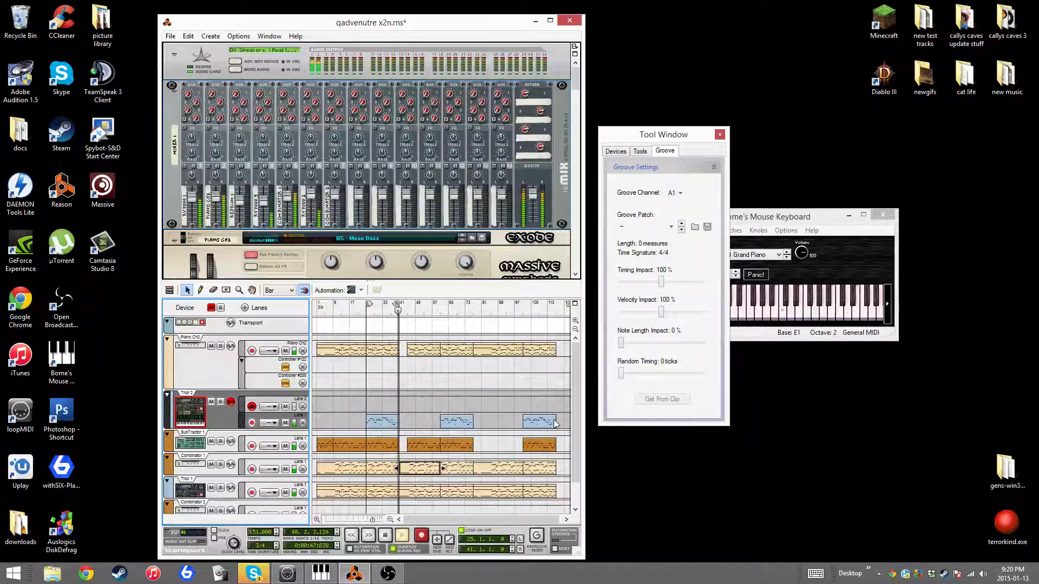
{"action": "left_click", "coordinate": [312, 166]}
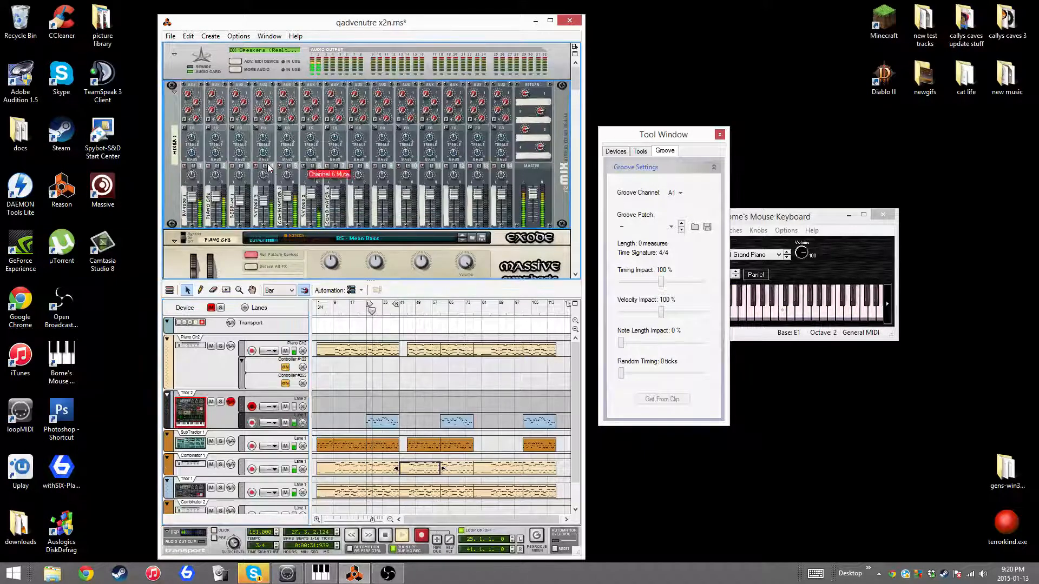
Step: Stop playback and create a new empty Combinator at the end of the rack
{"action": "left_click", "coordinate": [386, 537]}
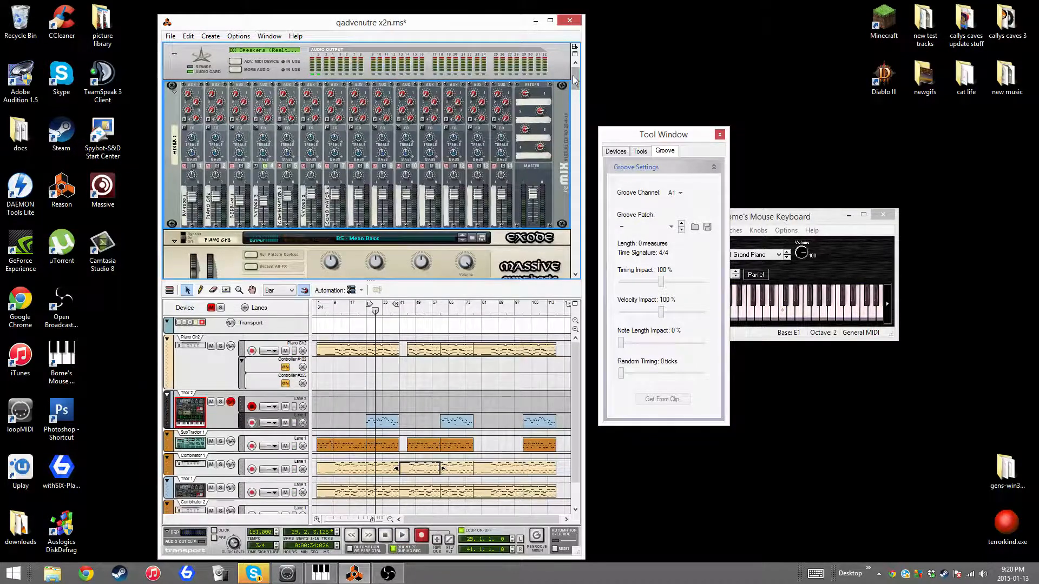
{"action": "scroll", "coordinate": [475, 238], "scroll_direction": "down", "scroll_amount": 5}
{"action": "right_click", "coordinate": [447, 240]}
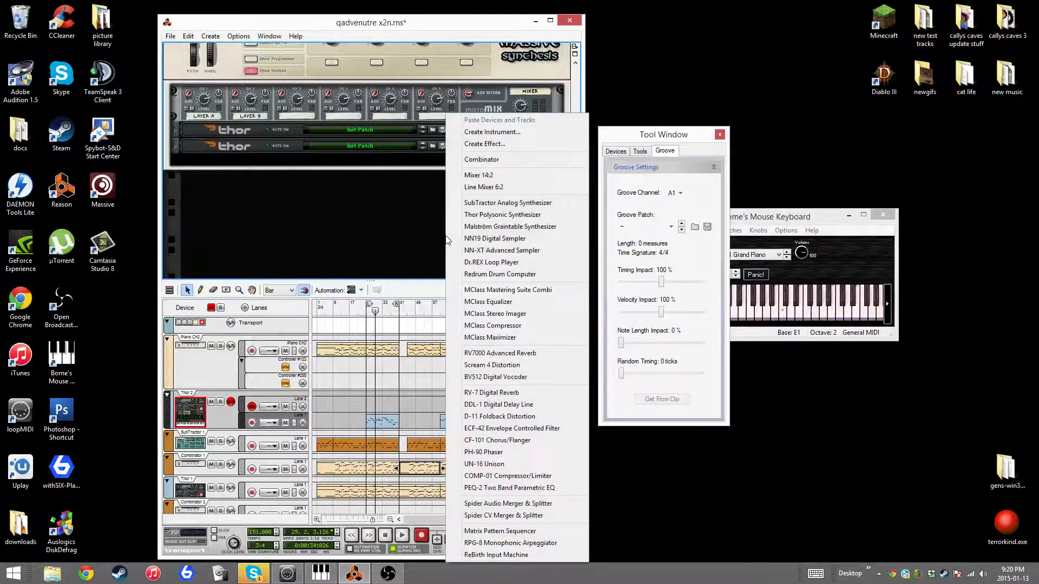
{"action": "left_click", "coordinate": [487, 159]}
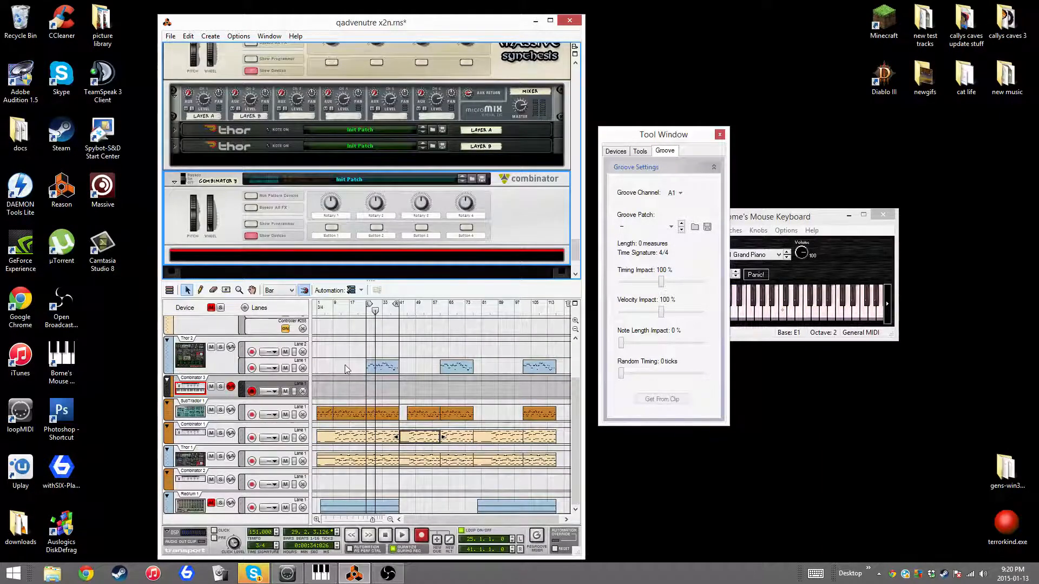
Step: Copy Thor 2's three clips onto the new Combinator 3 track and start playback from bar 25
{"action": "left_click_drag", "start_coordinate": [350, 359], "coordinate": [372, 392]}
{"action": "key", "text": "ctrl+c"}
{"action": "key", "text": "ctrl+v"}
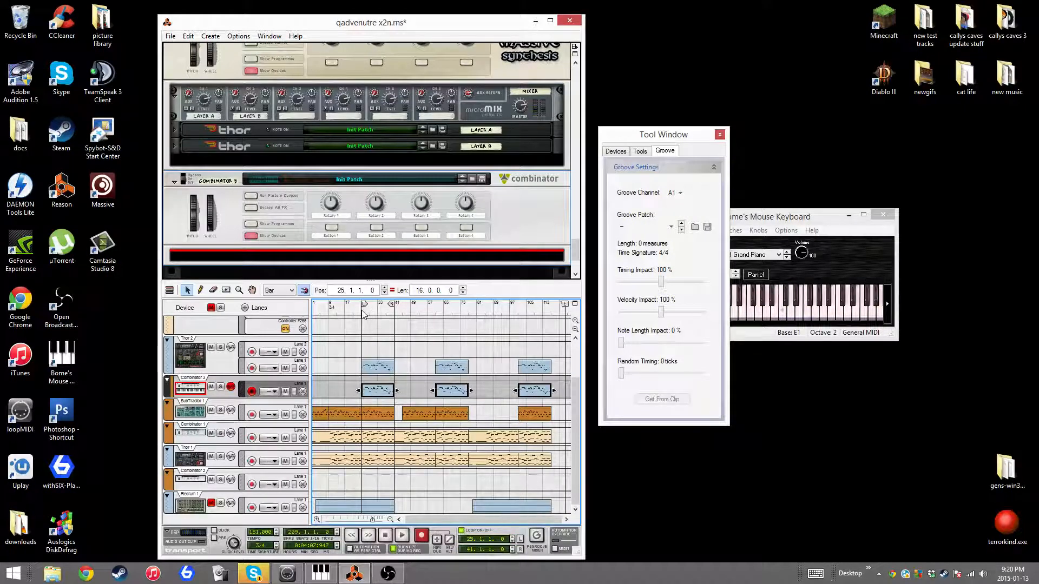
{"action": "left_click", "coordinate": [362, 313]}
{"action": "left_click", "coordinate": [401, 536]}
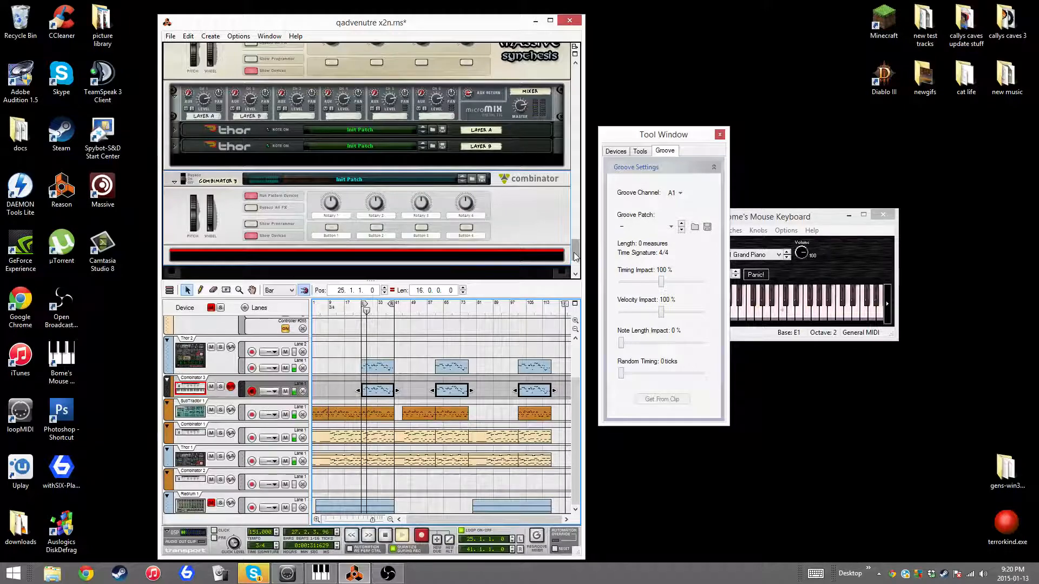
Step: Solo the Combinator 3 track, switch SubTractor 1's solo on and off, and add Thor 2 to the solo
{"action": "left_click_drag", "start_coordinate": [573, 252], "coordinate": [575, 78]}
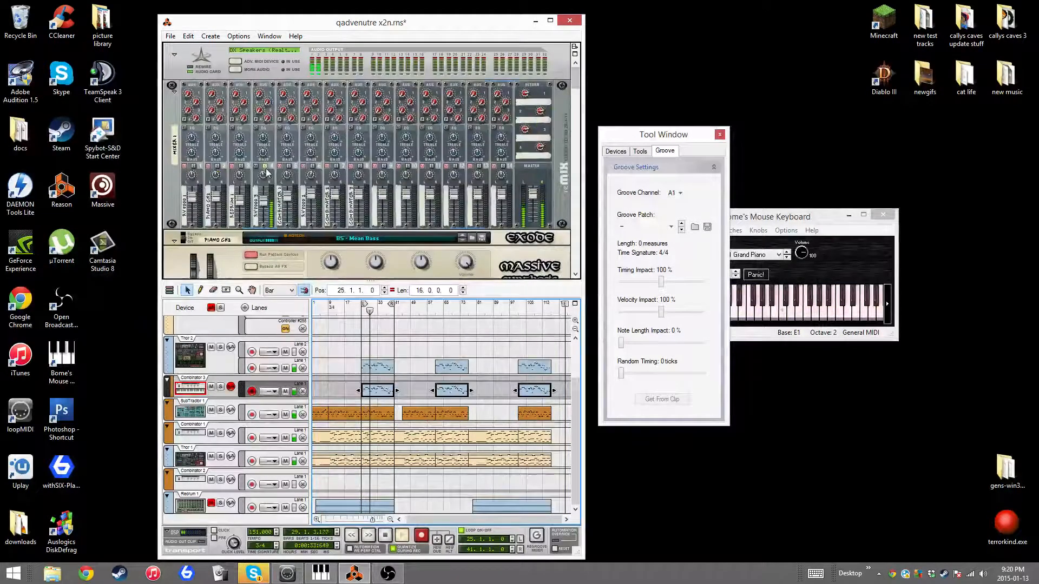
{"action": "left_click", "coordinate": [221, 387]}
{"action": "left_click", "coordinate": [221, 410]}
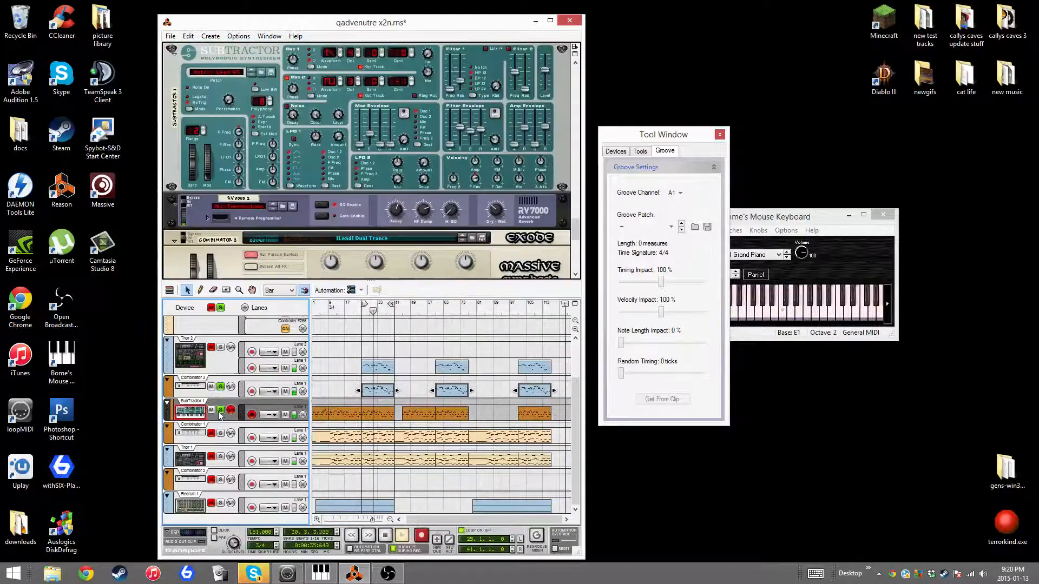
{"action": "left_click", "coordinate": [221, 409]}
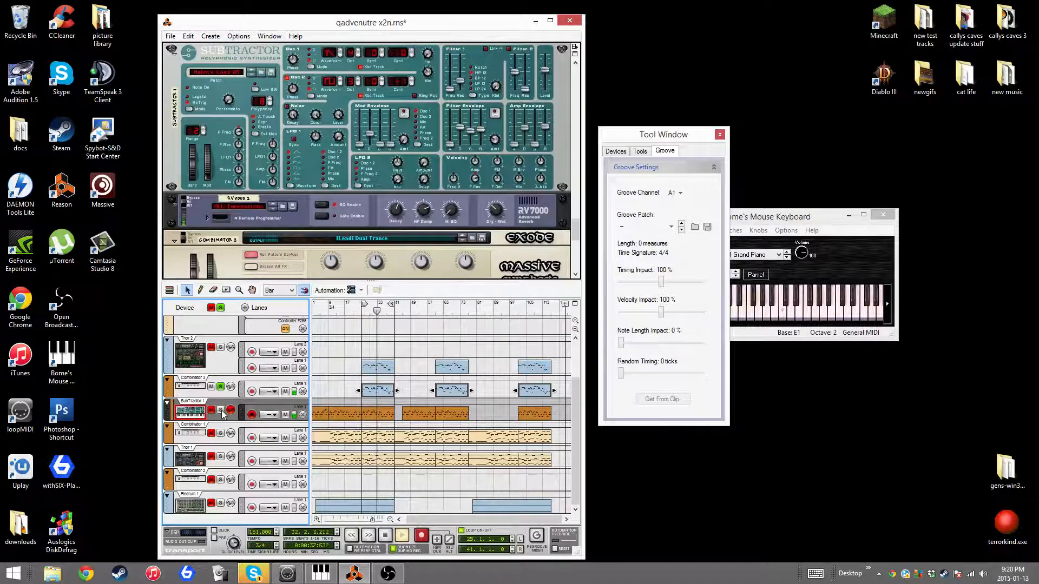
{"action": "left_click", "coordinate": [223, 348]}
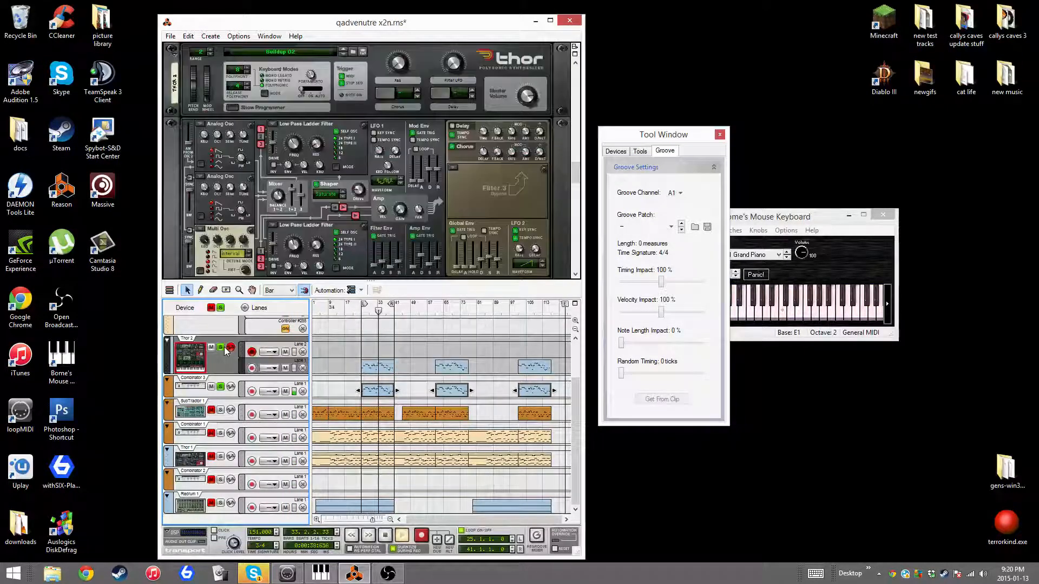
Step: Stop playback, load the [Lead] Radical Lead patch from the Mjolnir folder into Combinator 3 and restart playback
{"action": "left_click", "coordinate": [217, 397]}
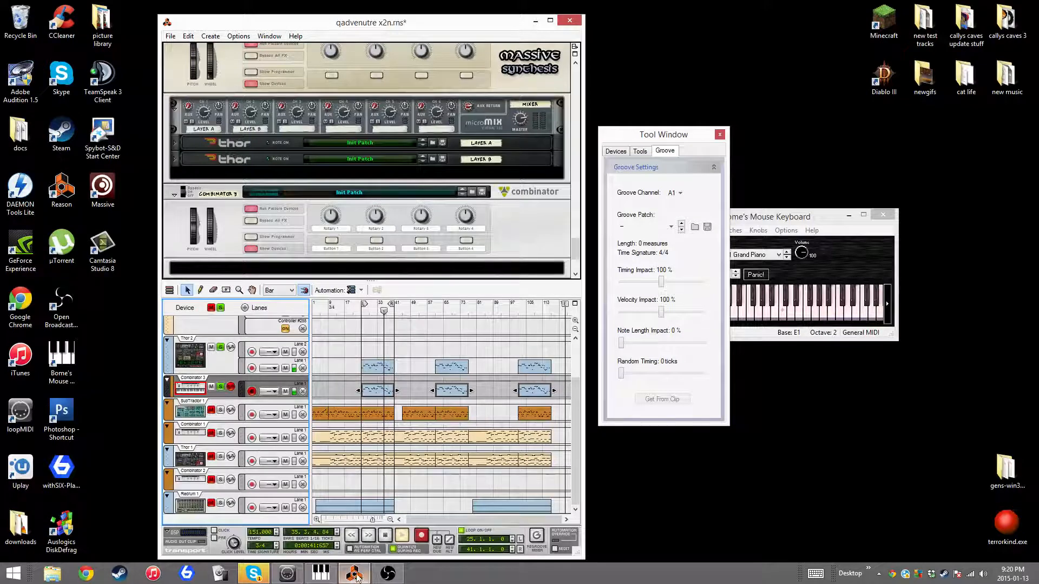
{"action": "left_click", "coordinate": [385, 535]}
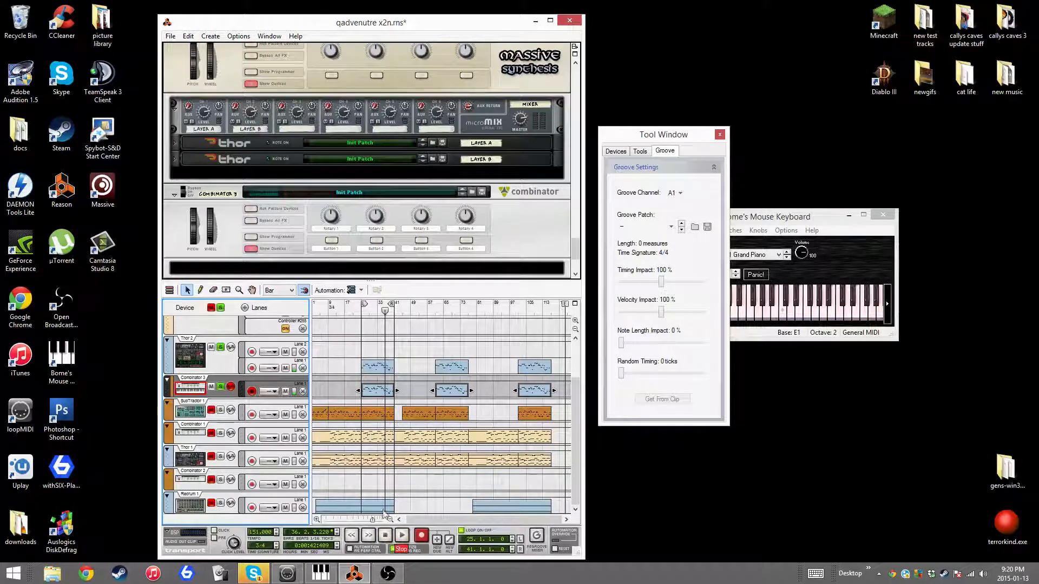
{"action": "left_click", "coordinate": [480, 193]}
{"action": "scroll", "coordinate": [301, 420], "scroll_direction": "down", "scroll_amount": 3}
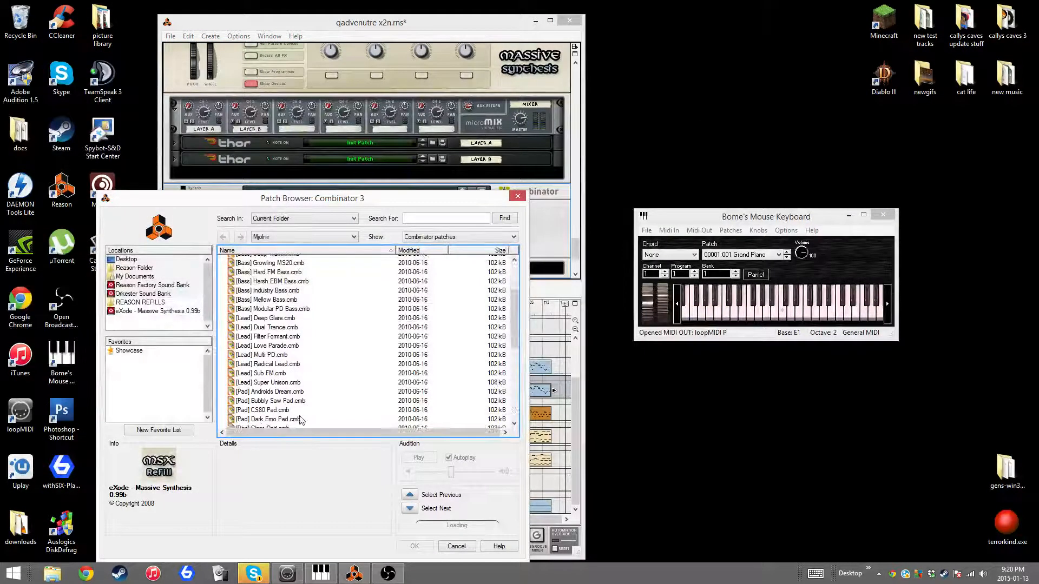
{"action": "scroll", "coordinate": [301, 421], "scroll_direction": "down", "scroll_amount": 1}
{"action": "double_click", "coordinate": [268, 337]}
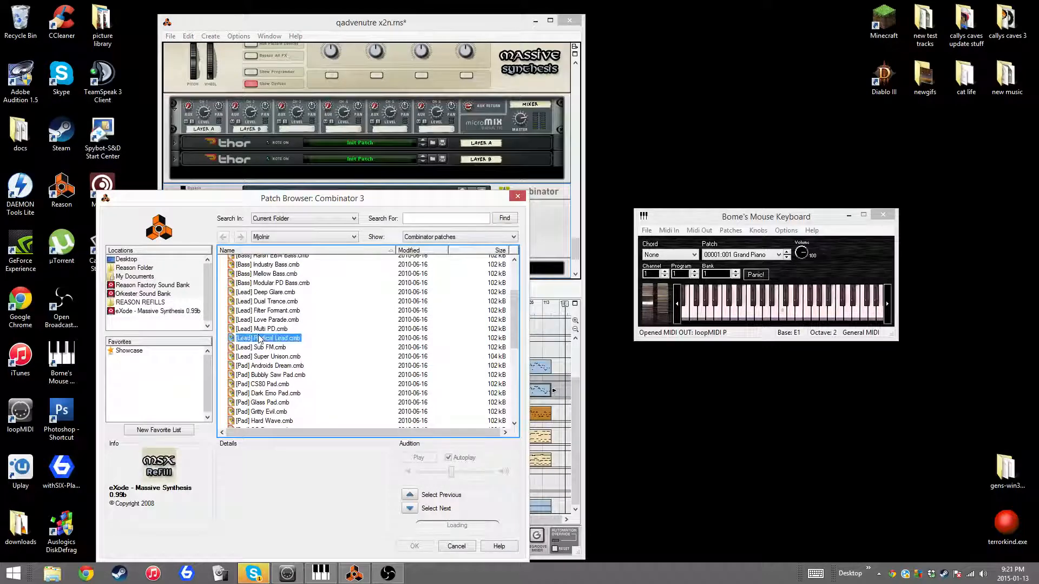
{"action": "left_click", "coordinate": [401, 537]}
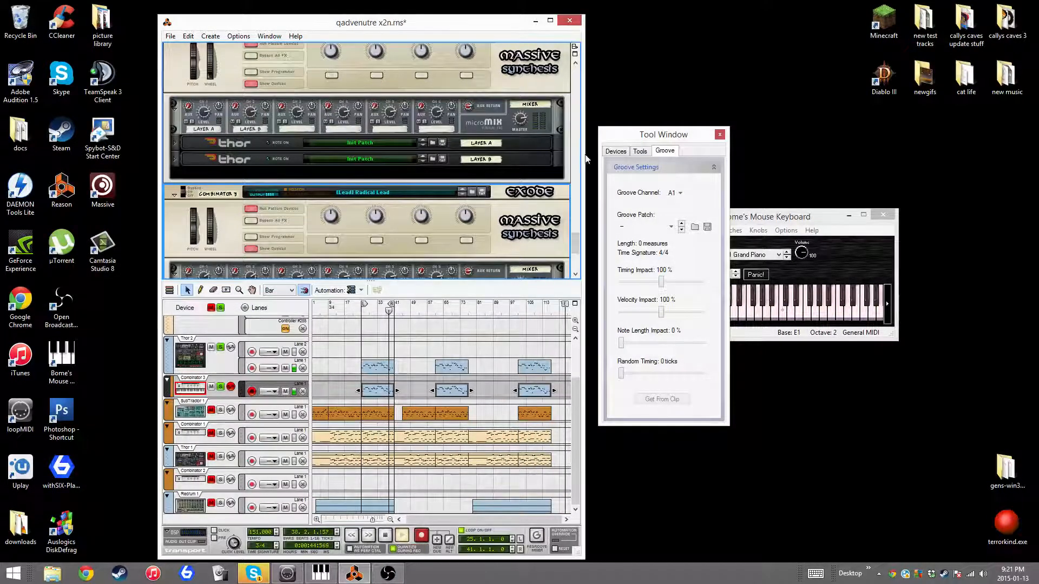
{"action": "left_click_drag", "start_coordinate": [577, 242], "coordinate": [577, 251]}
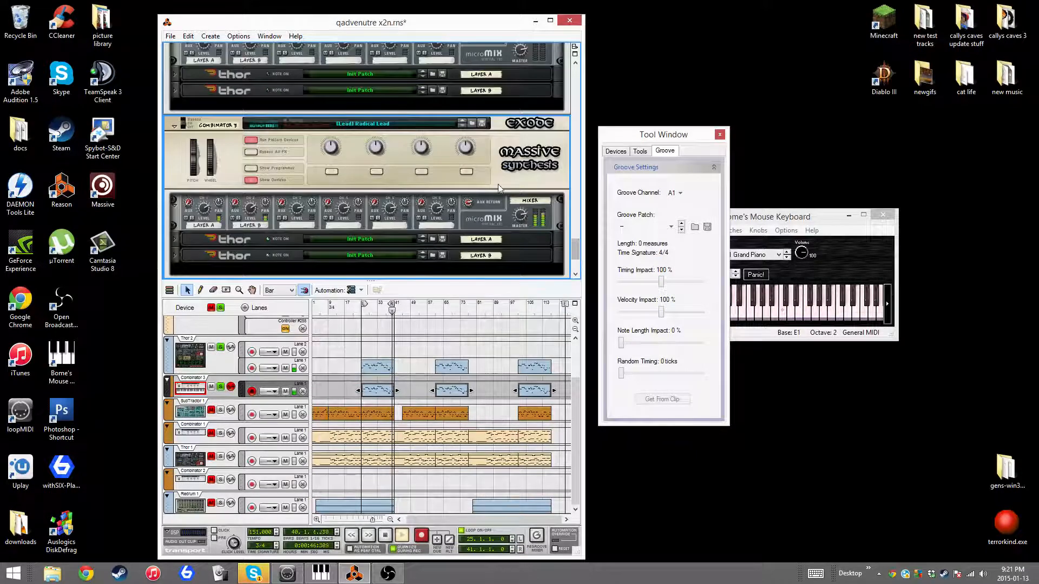
Step: Audition the following patches on Combinator 3, [Lead] Sub FM and [Lead] Super Unison, up to [Pad] Androids Dream
{"action": "left_click", "coordinate": [463, 126]}
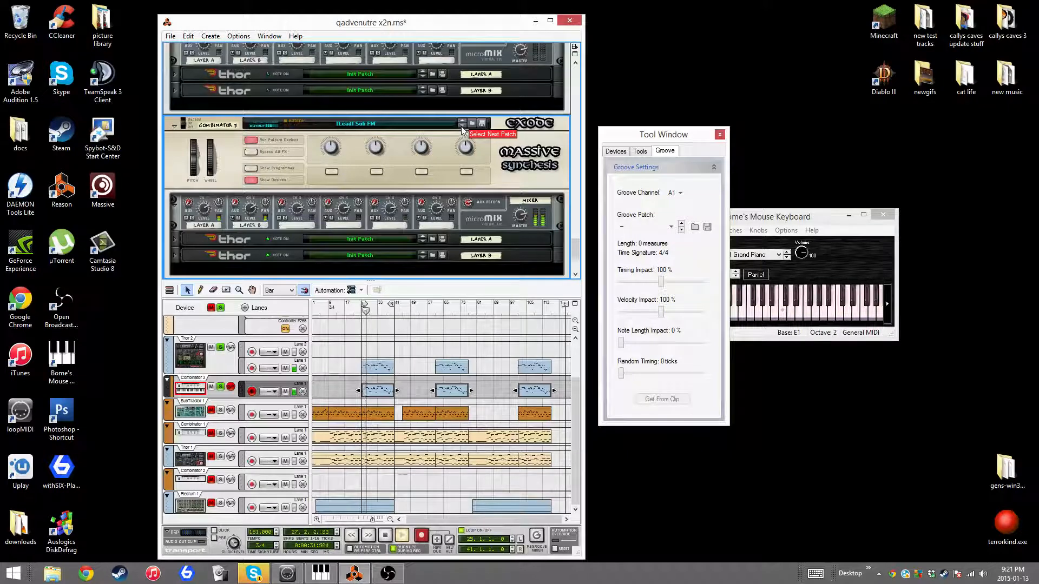
{"action": "left_click", "coordinate": [463, 127]}
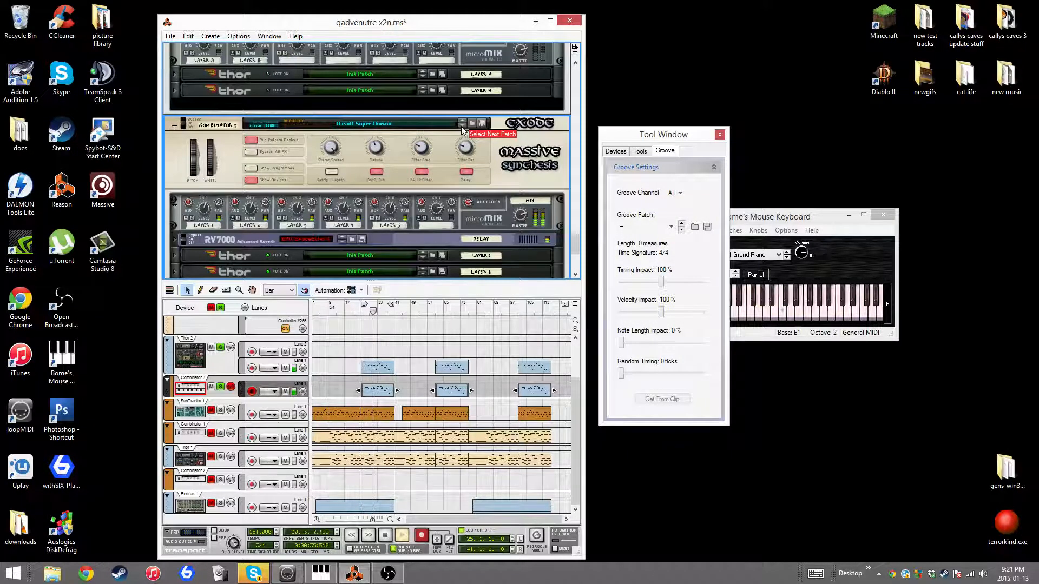
{"action": "left_click", "coordinate": [462, 126]}
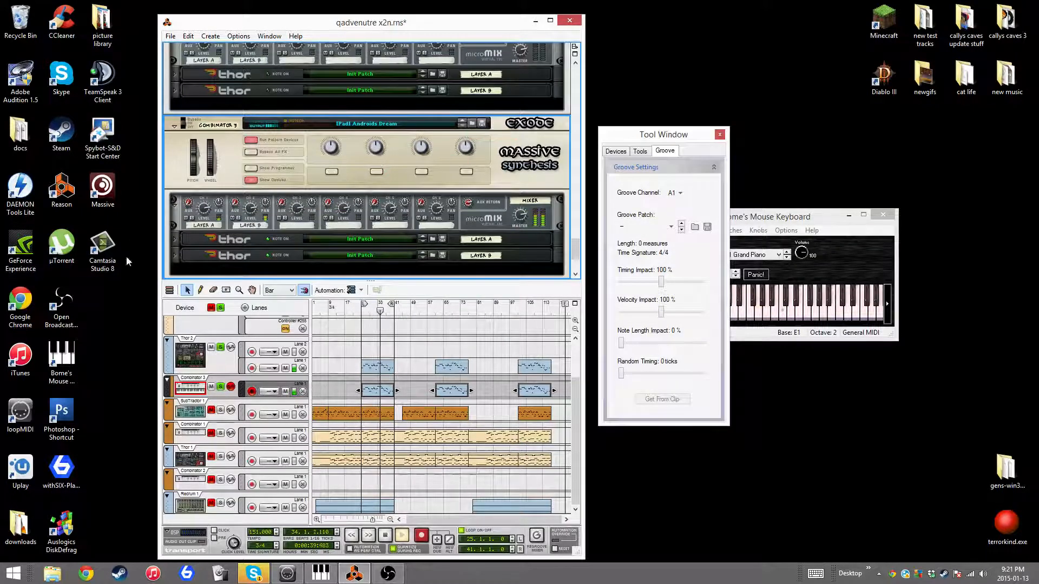
Step: Unfold the Layer A and Layer B Thor synths inside Combinator 3 to examine their oscillator, filter and envelope settings
{"action": "left_click", "coordinate": [175, 239]}
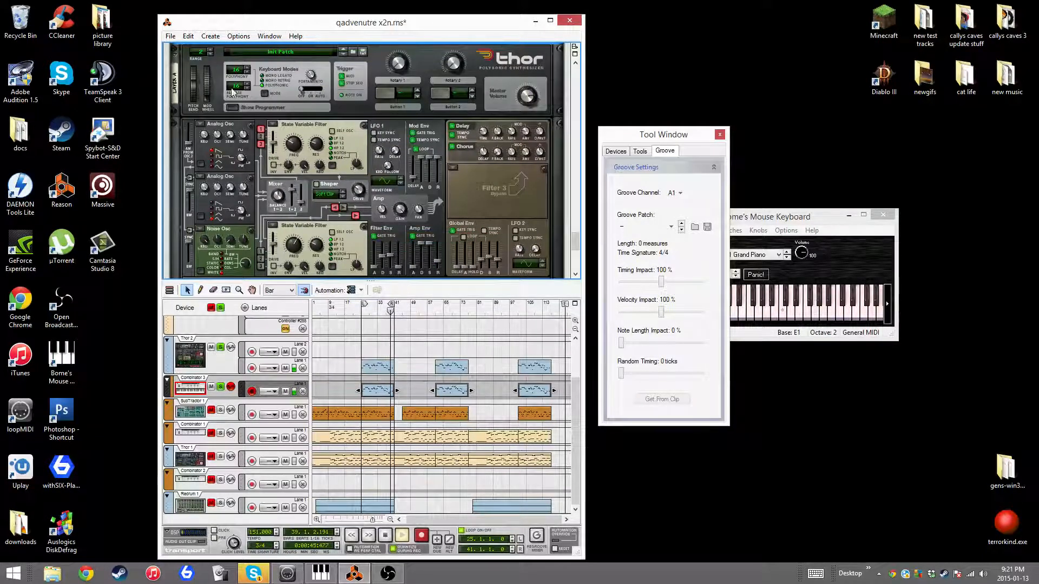
{"action": "left_click", "coordinate": [229, 106]}
{"action": "left_click", "coordinate": [176, 145]}
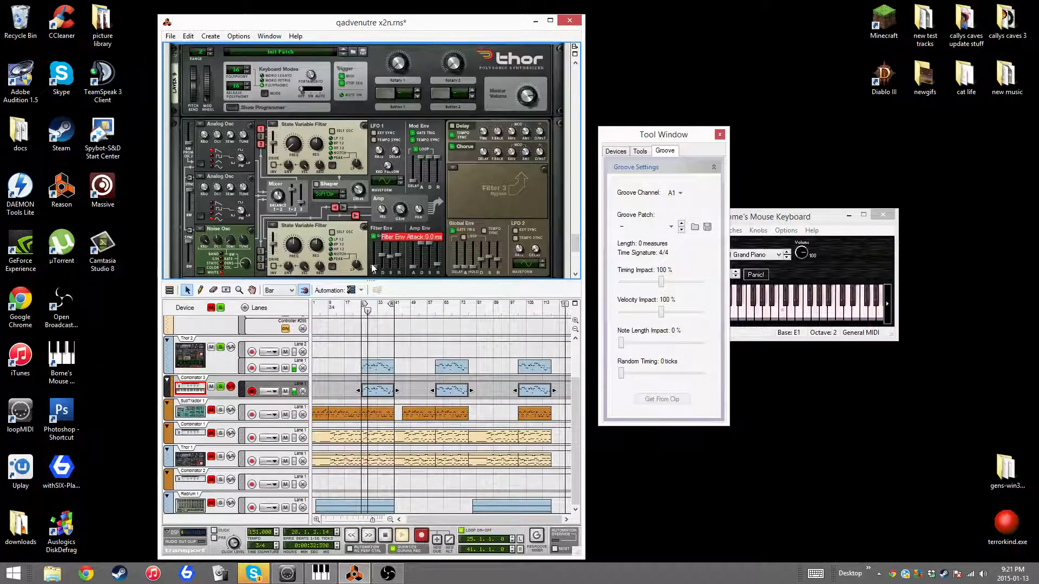
{"action": "scroll", "coordinate": [297, 216], "scroll_direction": "up", "scroll_amount": 6}
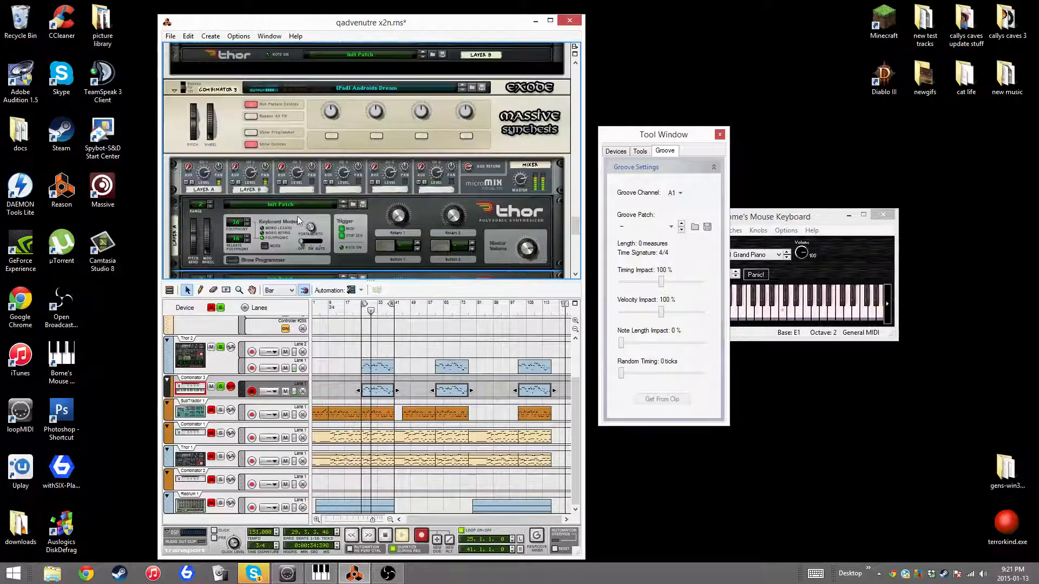
Step: Load [Pad] Bubbly Saw Pad into Combinator 3, adjust Layer A's level in its mixer and unfold Layer B's Thor
{"action": "left_click", "coordinate": [463, 157]}
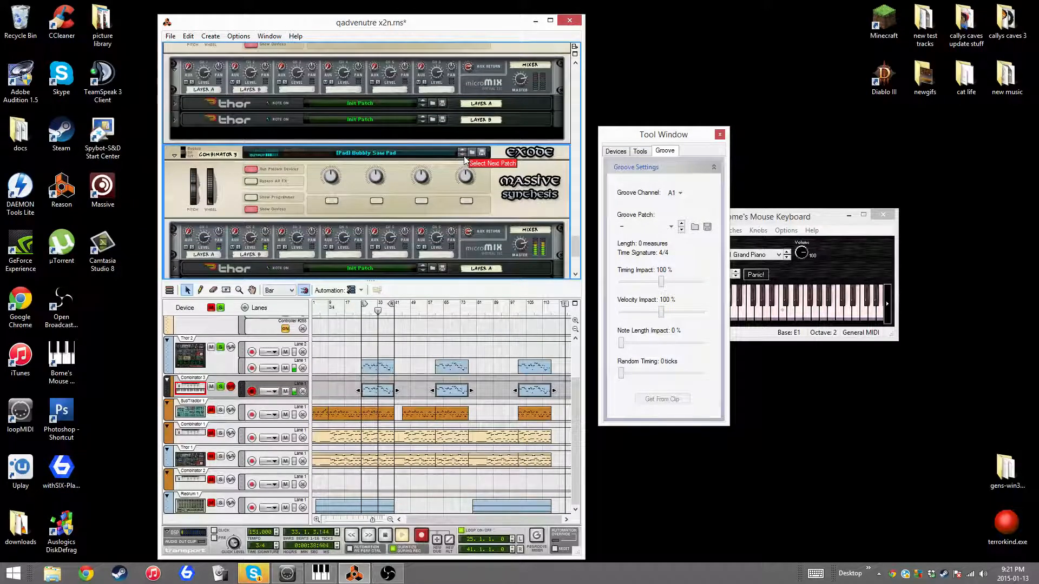
{"action": "scroll", "coordinate": [369, 222], "scroll_direction": "down", "scroll_amount": 3}
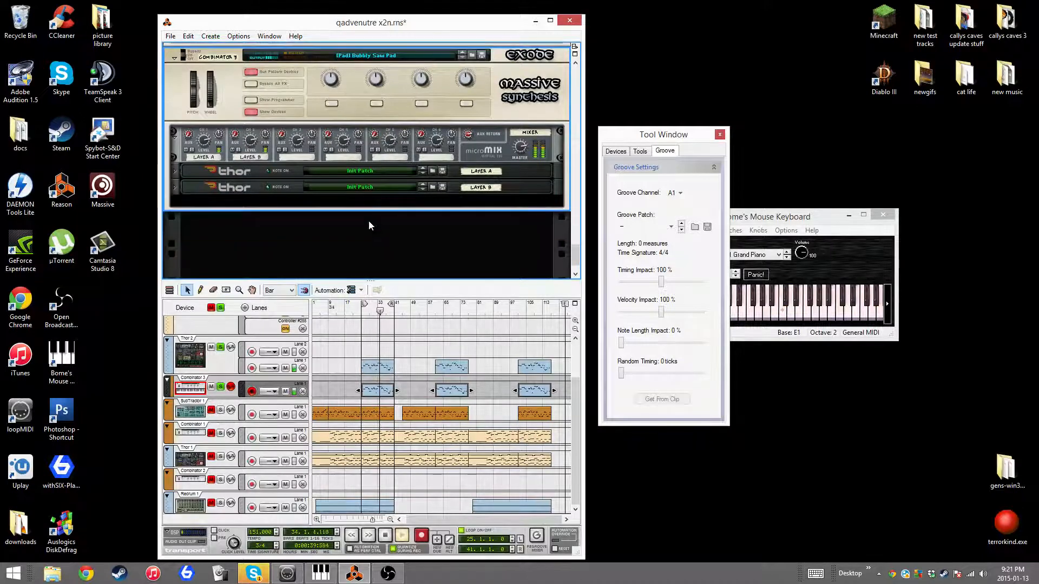
{"action": "left_click", "coordinate": [201, 140]}
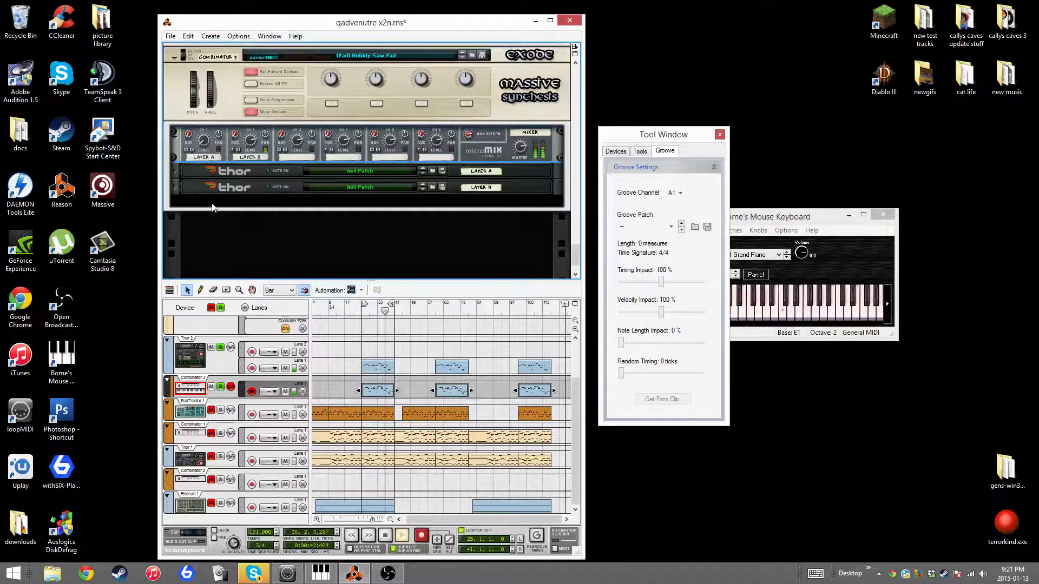
{"action": "left_click", "coordinate": [175, 188]}
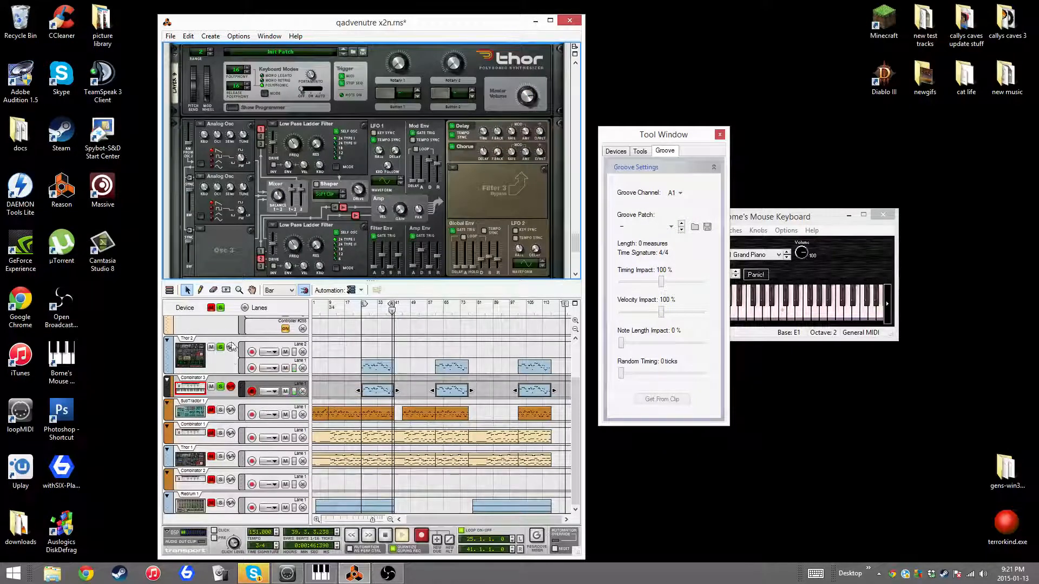
Step: Add the Piano Ch2, SubTractor 1, Combinator 1, Thor 1 and Combinator 2 tracks to the solo
{"action": "left_click", "coordinate": [222, 325]}
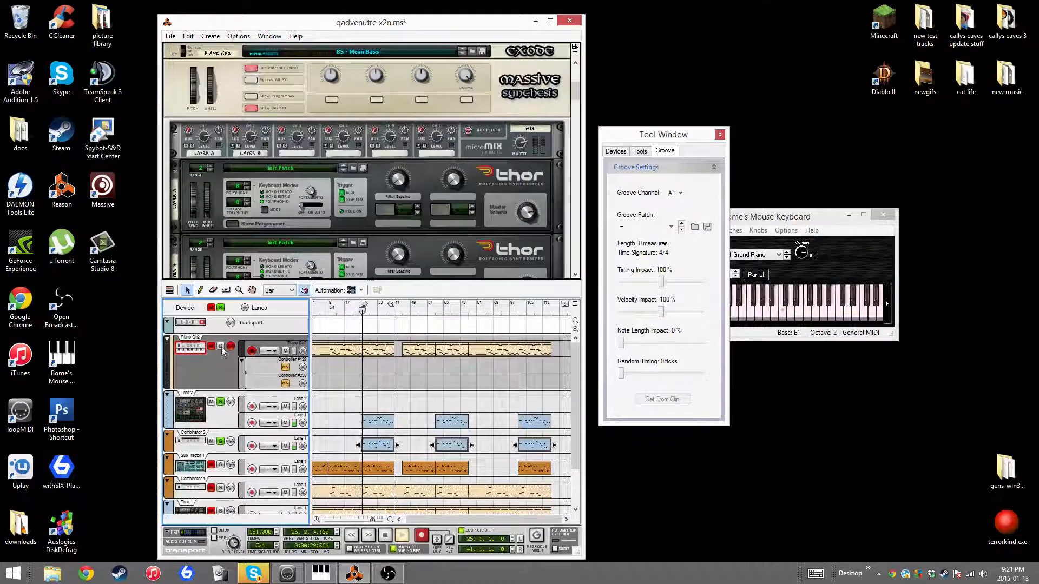
{"action": "left_click", "coordinate": [221, 346]}
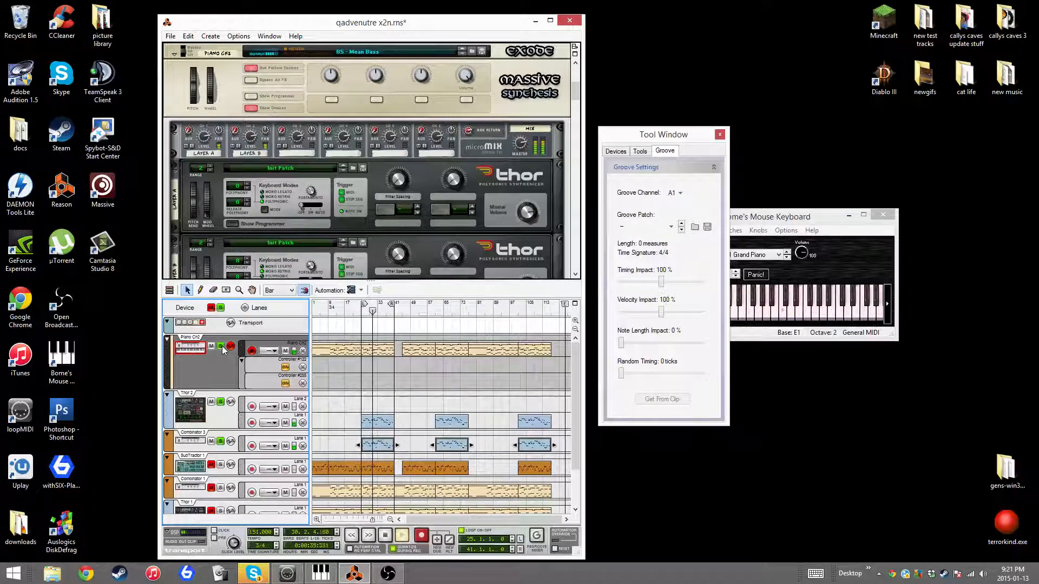
{"action": "left_click", "coordinate": [221, 465]}
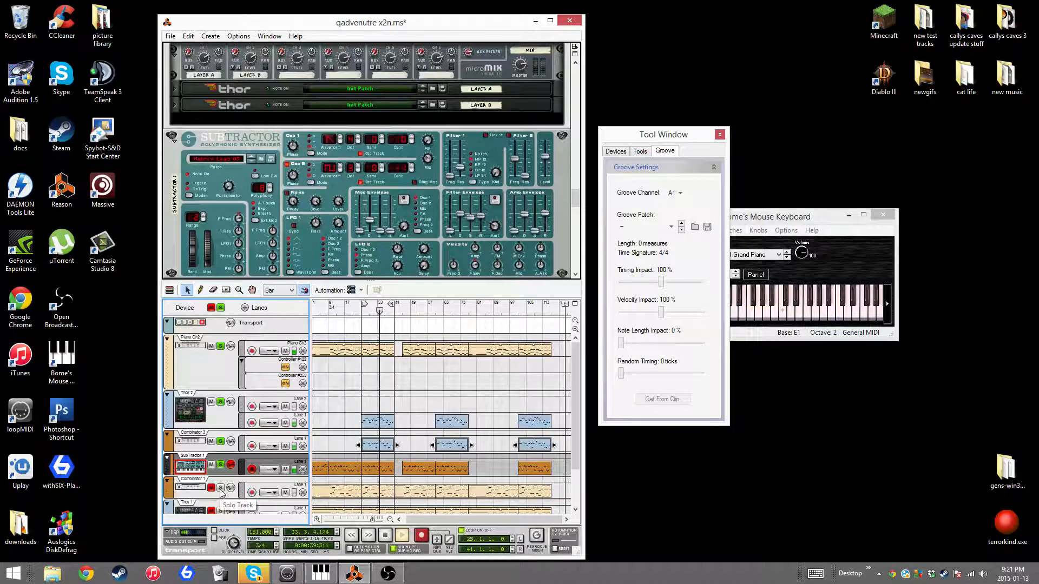
{"action": "left_click", "coordinate": [220, 489]}
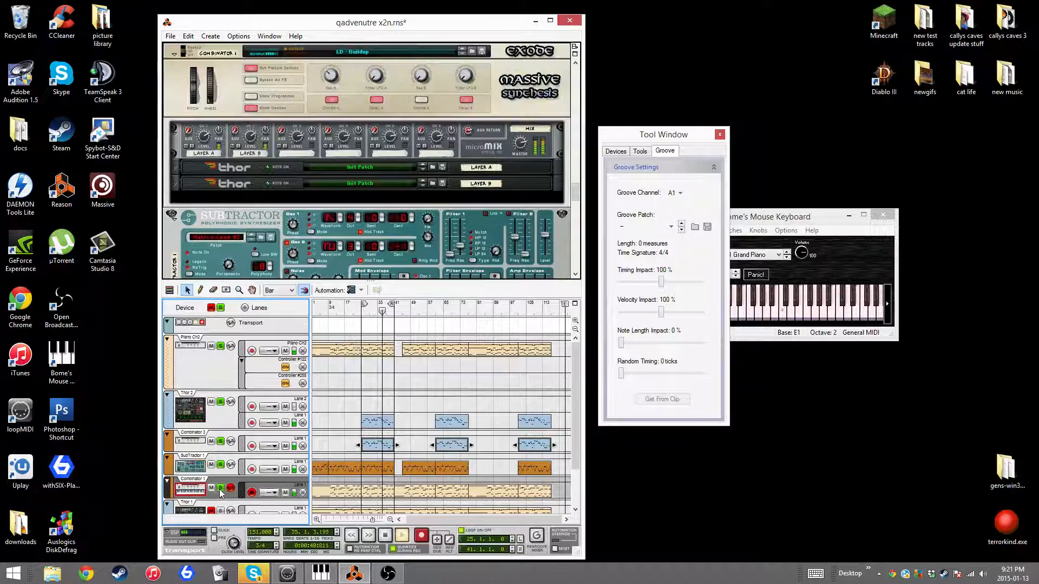
{"action": "scroll", "coordinate": [229, 466], "scroll_direction": "down", "scroll_amount": 2}
{"action": "left_click", "coordinate": [222, 458]}
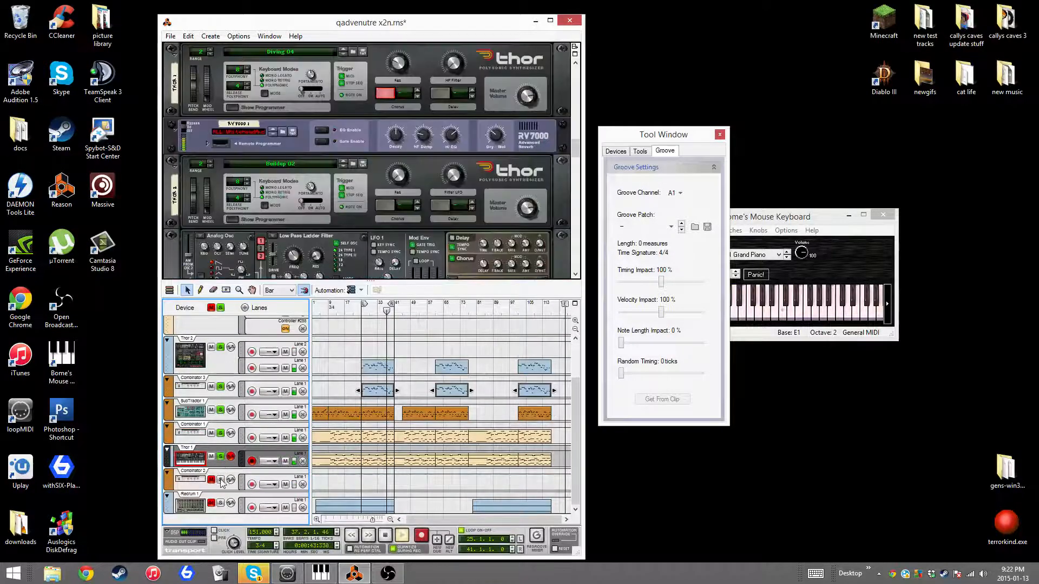
{"action": "left_click", "coordinate": [222, 482]}
{"action": "left_click", "coordinate": [230, 480]}
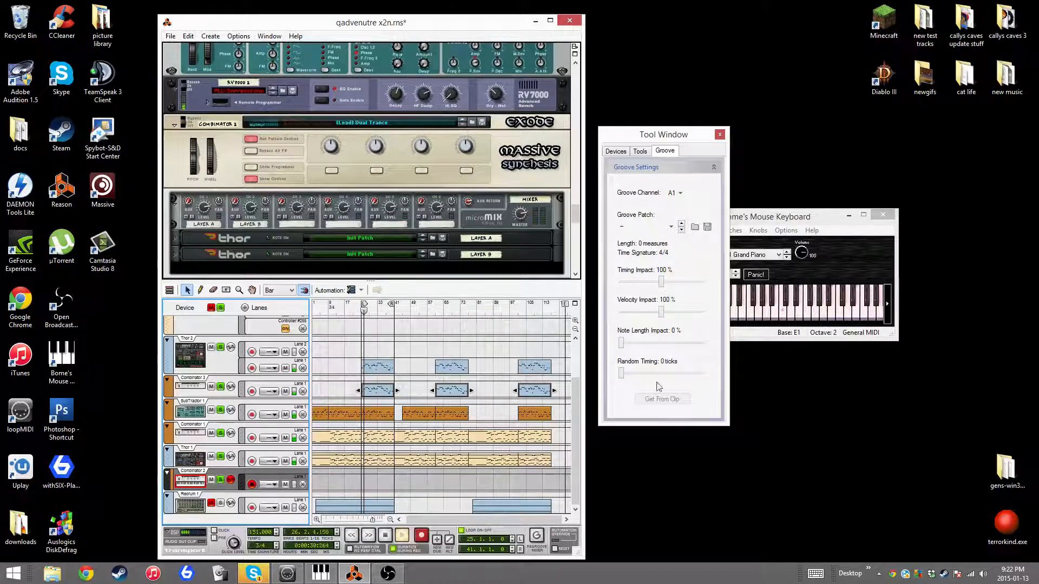
Step: Raise the level of channel 8 on the main mixer to 100
{"action": "scroll", "coordinate": [408, 379], "scroll_direction": "up", "scroll_amount": 3}
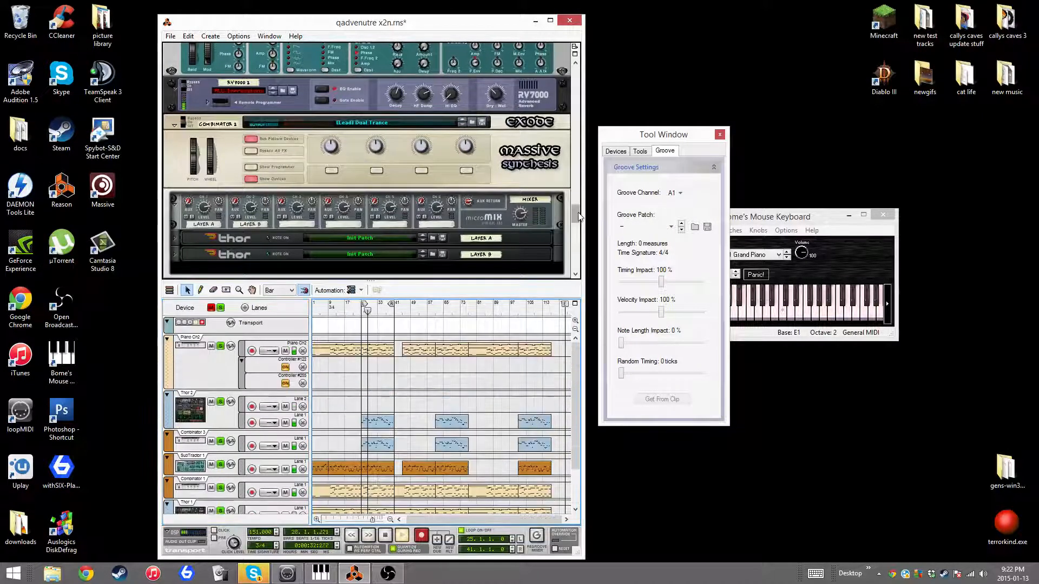
{"action": "left_click_drag", "start_coordinate": [575, 213], "coordinate": [585, 78]}
{"action": "left_click", "coordinate": [361, 153]}
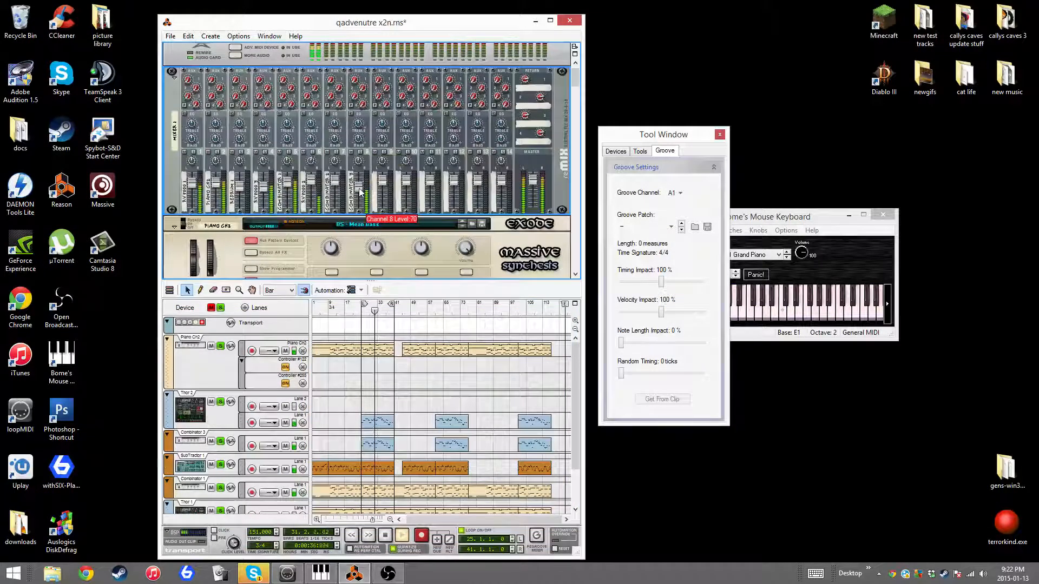
{"action": "left_click_drag", "start_coordinate": [359, 188], "coordinate": [359, 186]}
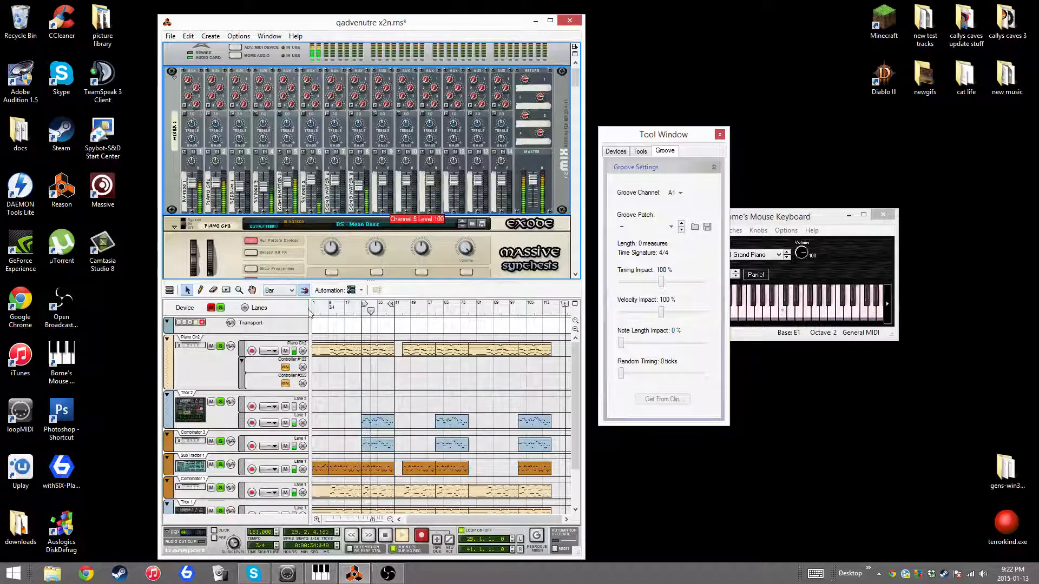
Step: Return to the song's start, play it through with looping turned off and stop just before bar 41
{"action": "left_click", "coordinate": [383, 537]}
{"action": "left_click", "coordinate": [383, 537]}
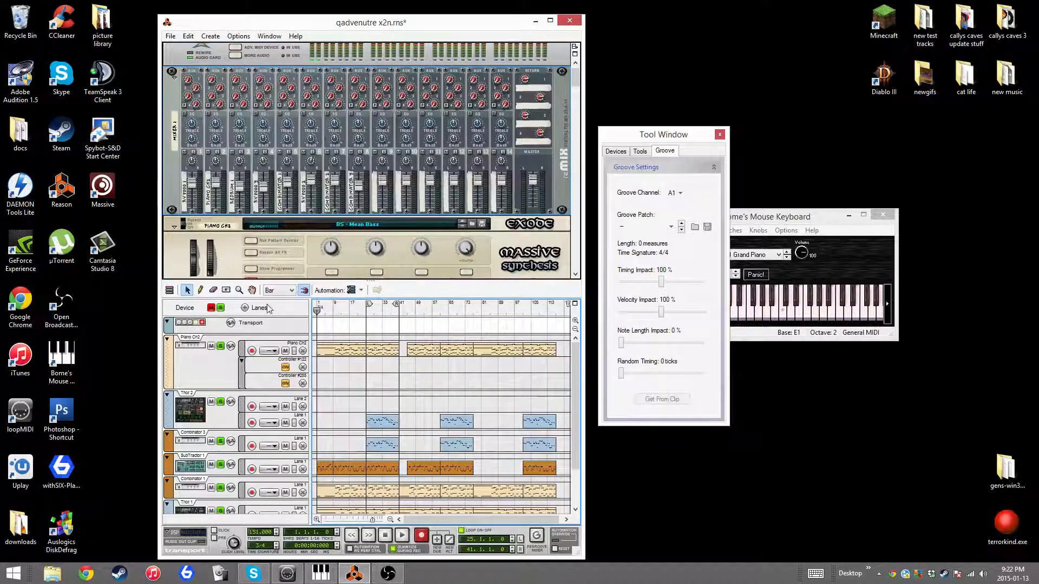
{"action": "left_click", "coordinate": [401, 540]}
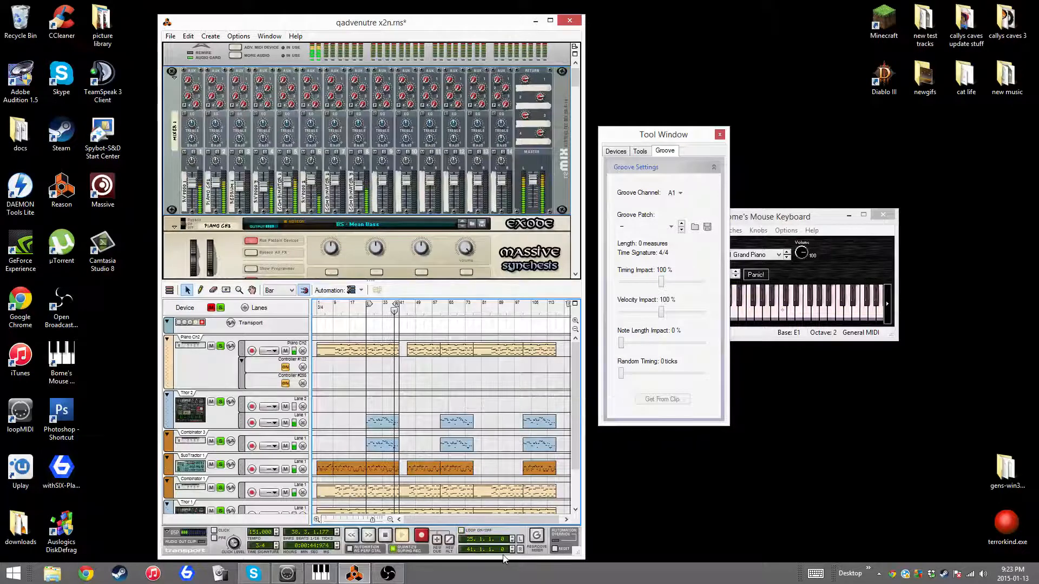
{"action": "left_click", "coordinate": [387, 538]}
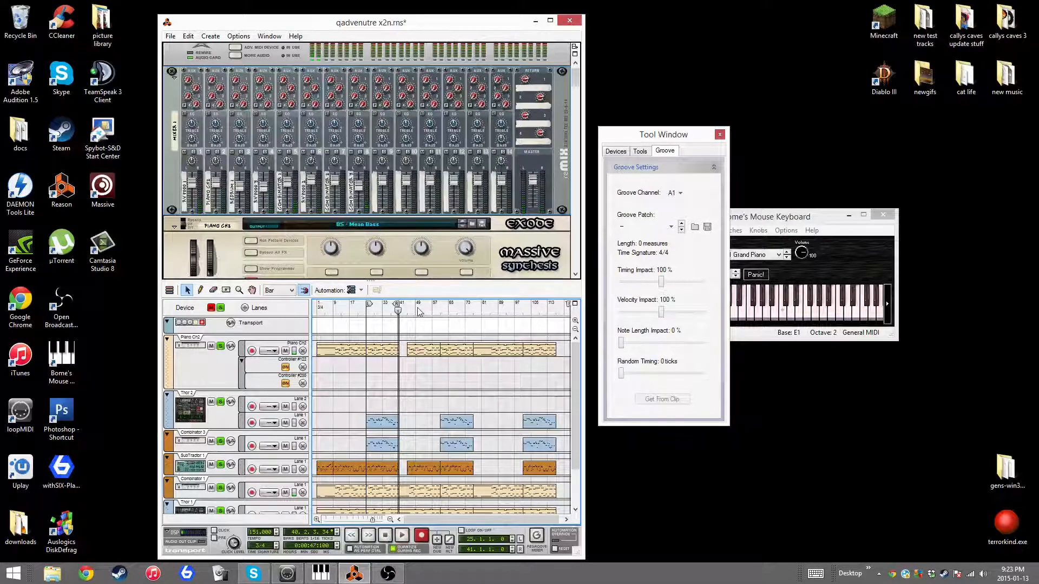
Step: Move the song position to bar 41, play from there and stop at about bar 77
{"action": "mouse_move", "coordinate": [420, 308]}
{"action": "left_mouse_down"}
{"action": "mouse_move", "coordinate": [431, 308]}
{"action": "mouse_move", "coordinate": [398, 307]}
{"action": "left_mouse_up"}
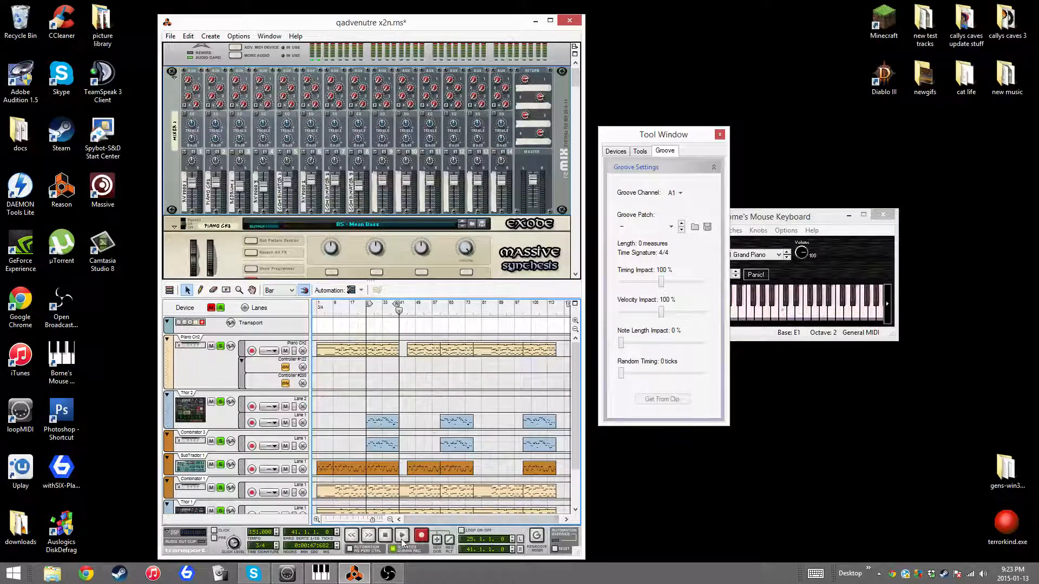
{"action": "left_click", "coordinate": [401, 537]}
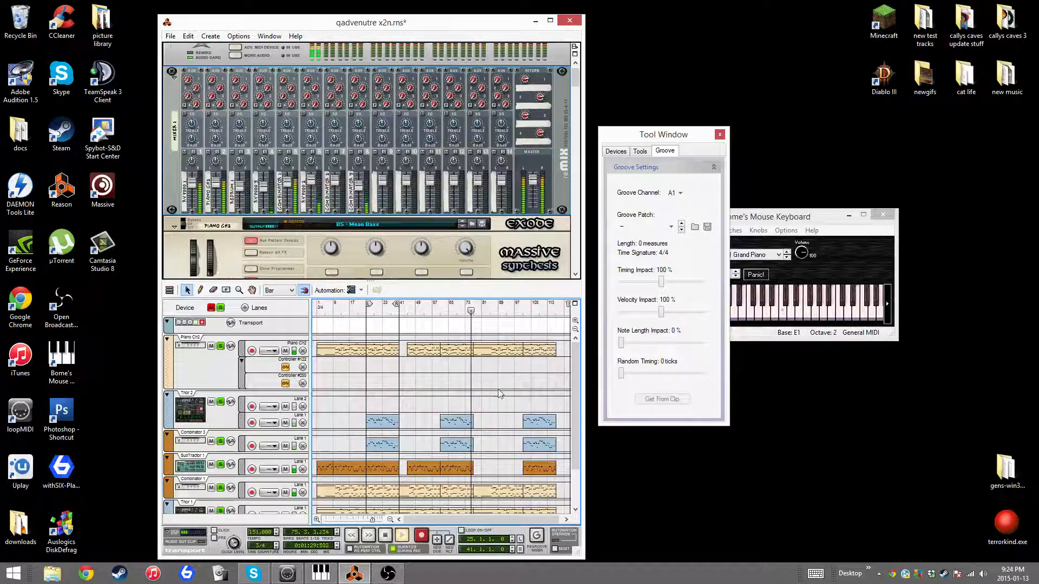
{"action": "left_click", "coordinate": [386, 537]}
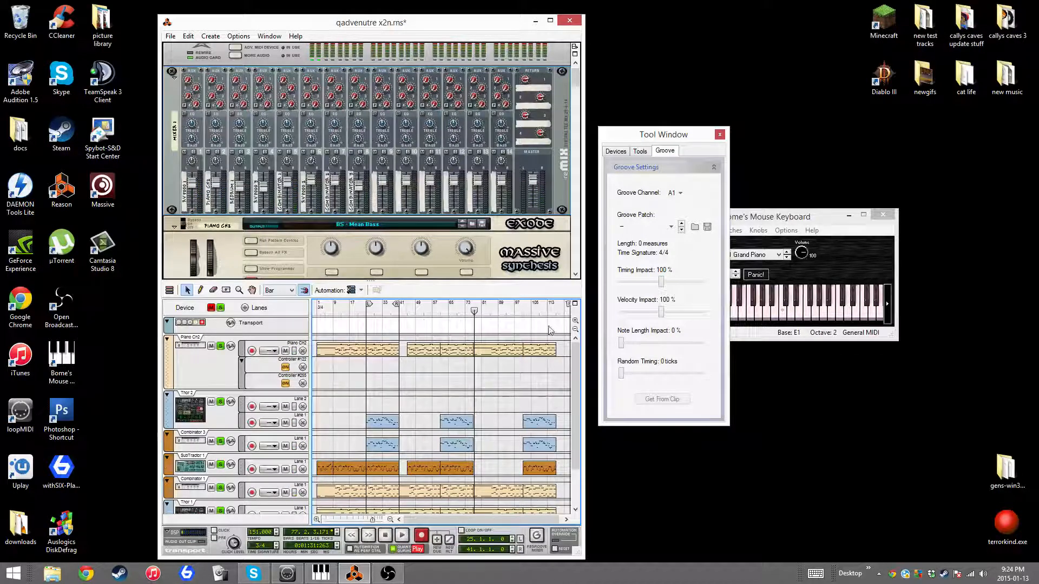
Step: Move the song position through bars 61 and 78, return it to bar 1 and briefly play from the start
{"action": "left_click", "coordinate": [441, 311]}
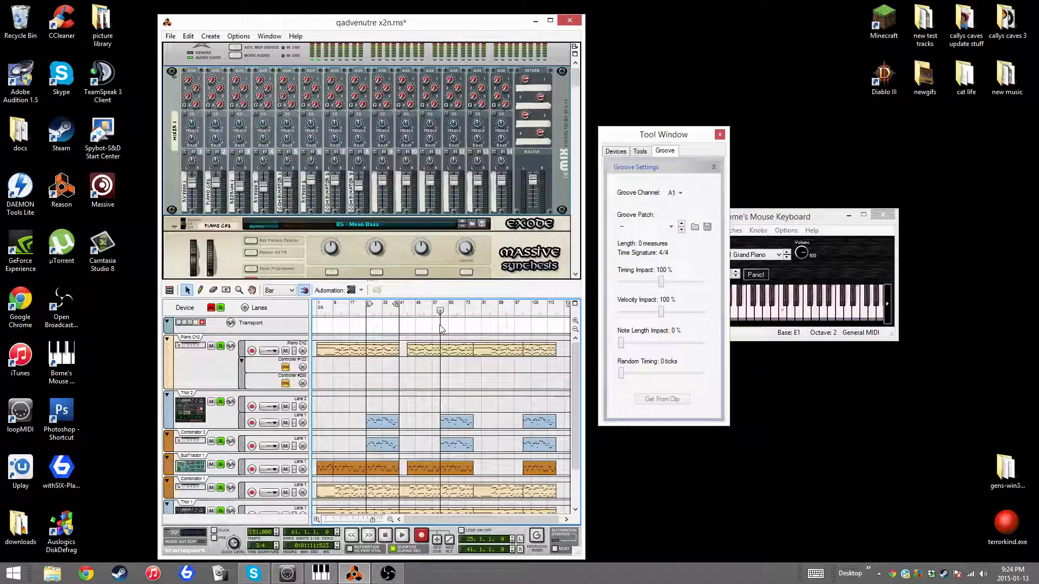
{"action": "left_click", "coordinate": [403, 313]}
{"action": "left_click", "coordinate": [475, 313]}
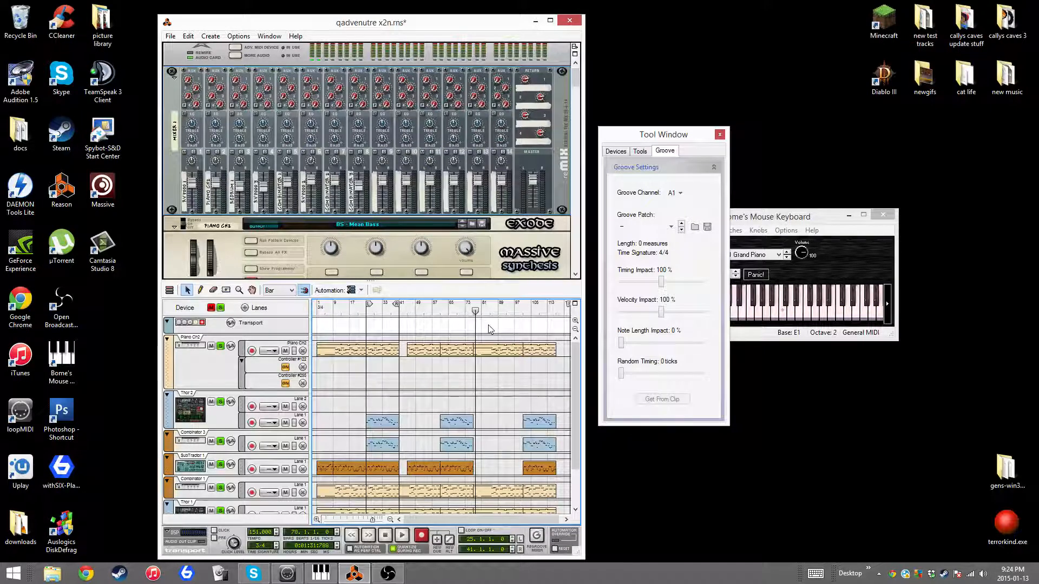
{"action": "left_click_drag", "start_coordinate": [435, 312], "coordinate": [218, 309]}
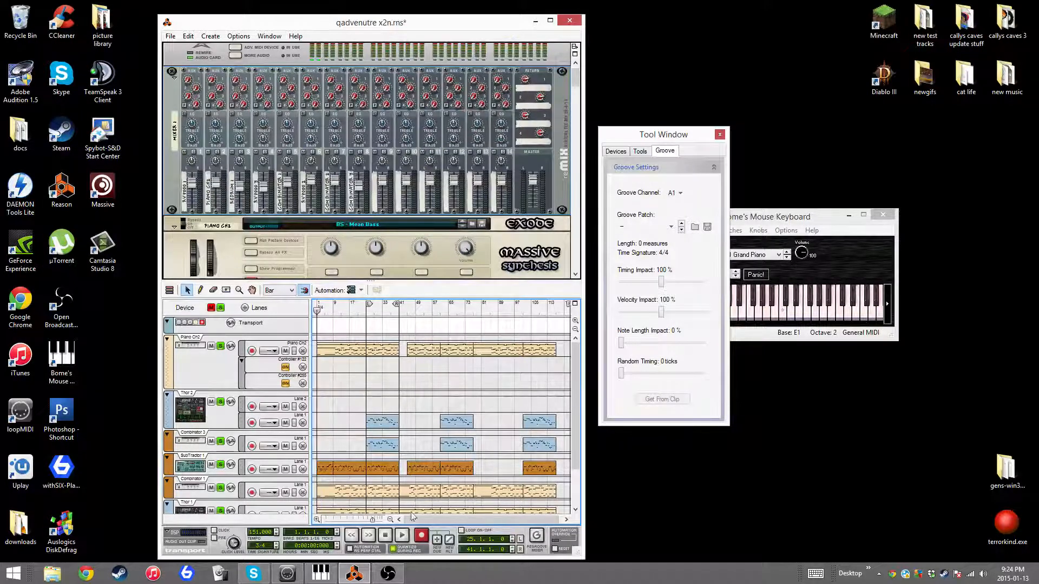
{"action": "left_click", "coordinate": [404, 537]}
{"action": "left_click", "coordinate": [385, 537]}
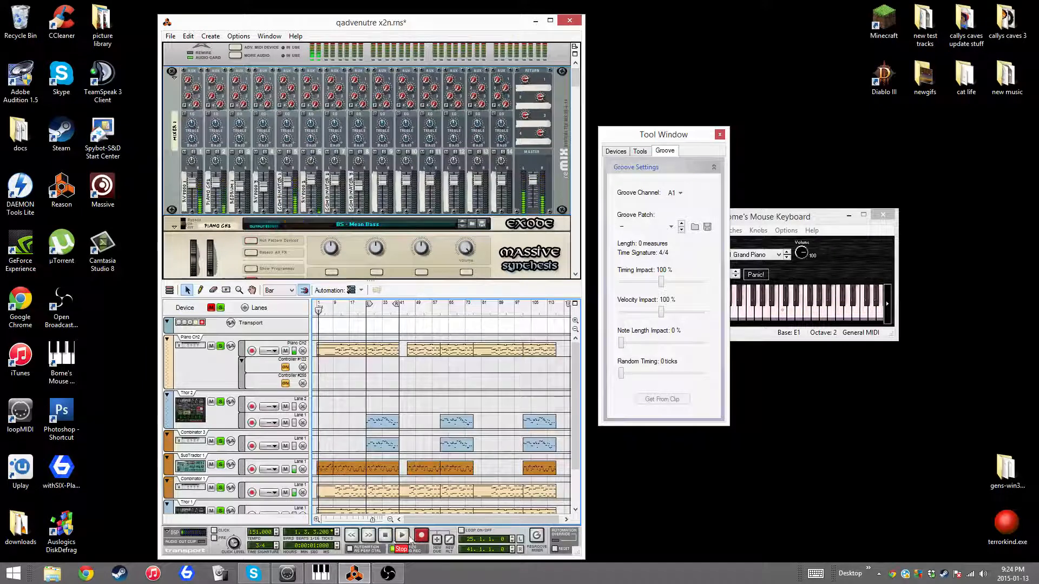
Step: Play the song from the start with Combinator 2 selected for live input and raise Bome's Mouse Keyboard by one octave to octave 3
{"action": "left_click", "coordinate": [401, 536]}
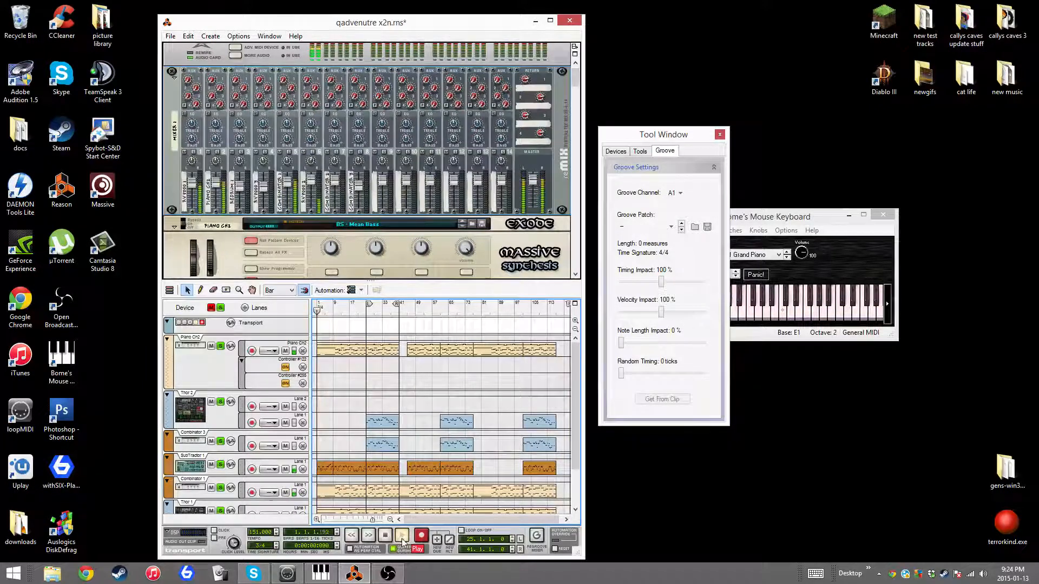
{"action": "left_click", "coordinate": [781, 222]}
{"action": "left_click", "coordinate": [338, 421]}
{"action": "scroll", "coordinate": [338, 421], "scroll_direction": "down", "scroll_amount": 2}
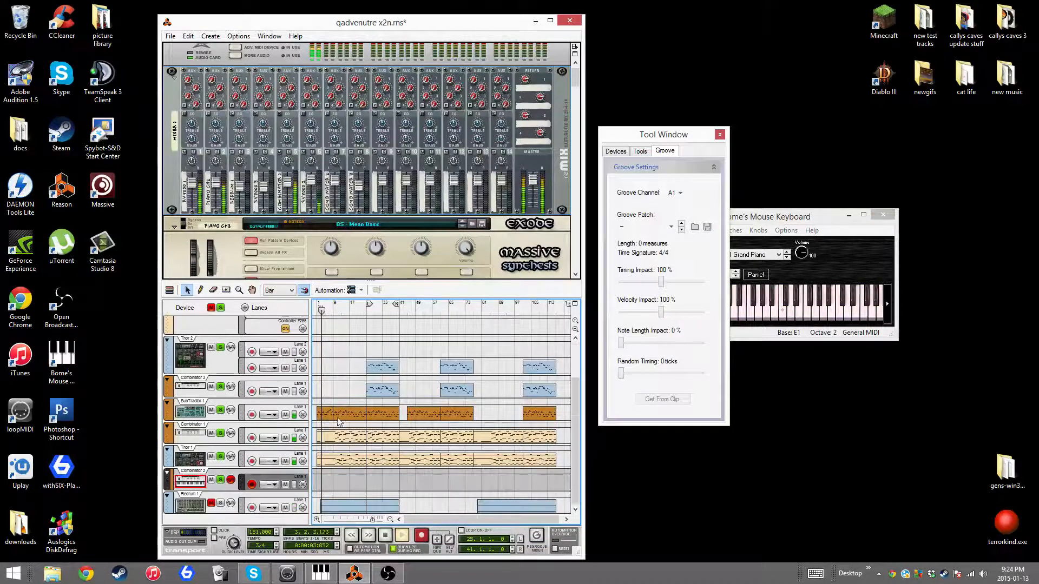
{"action": "left_click", "coordinate": [791, 218]}
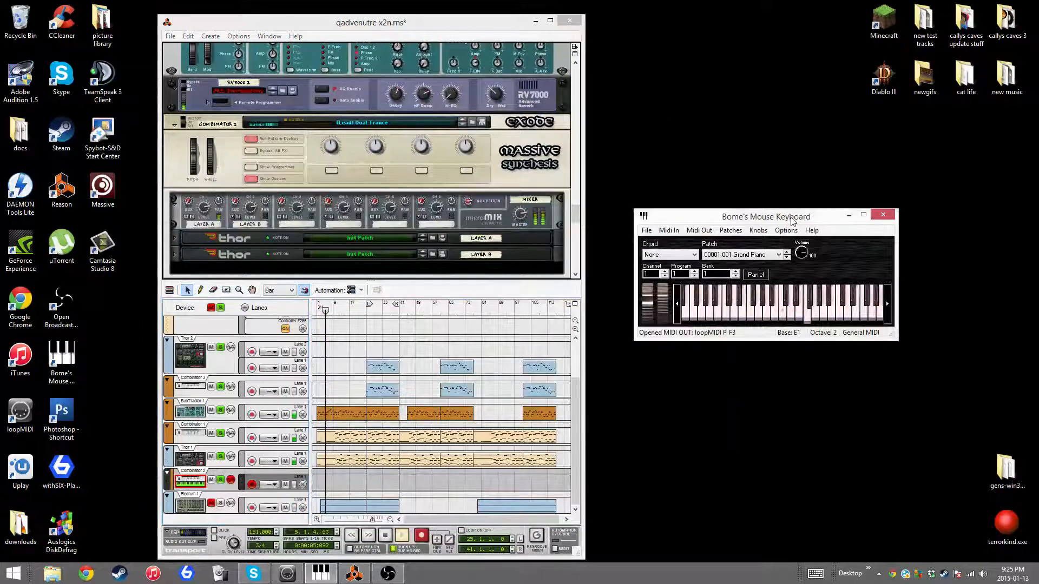
{"action": "key", "text": "y"}
{"action": "key", "text": "i"}
{"action": "left_click", "coordinate": [790, 231]}
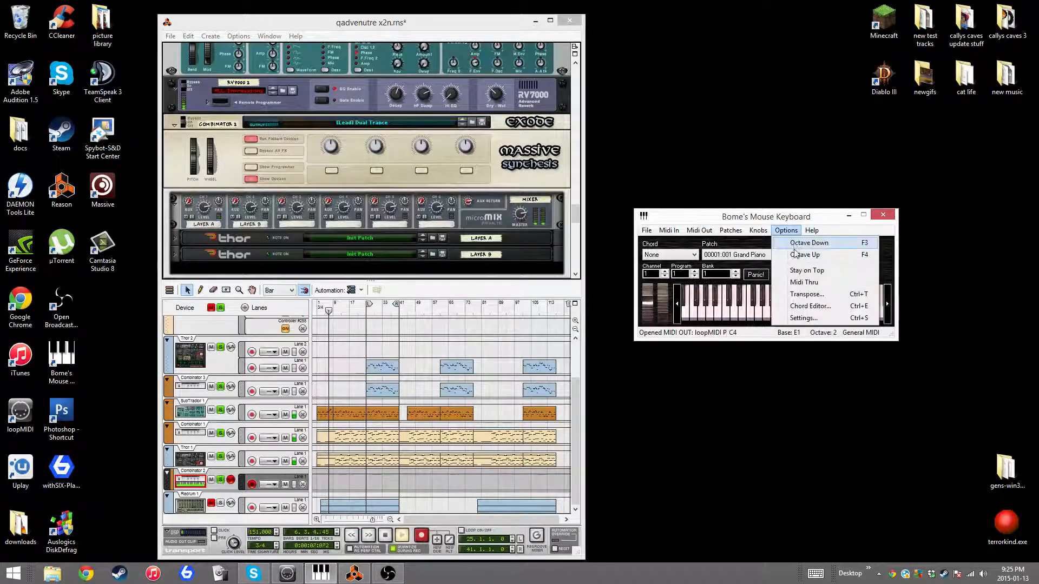
{"action": "left_click", "coordinate": [798, 254]}
Step: Try out a melody on Combinator 2 over the playback, using notes such as A4, F4, D4, C4, D5 and F#4
{"action": "key", "text": "y"}
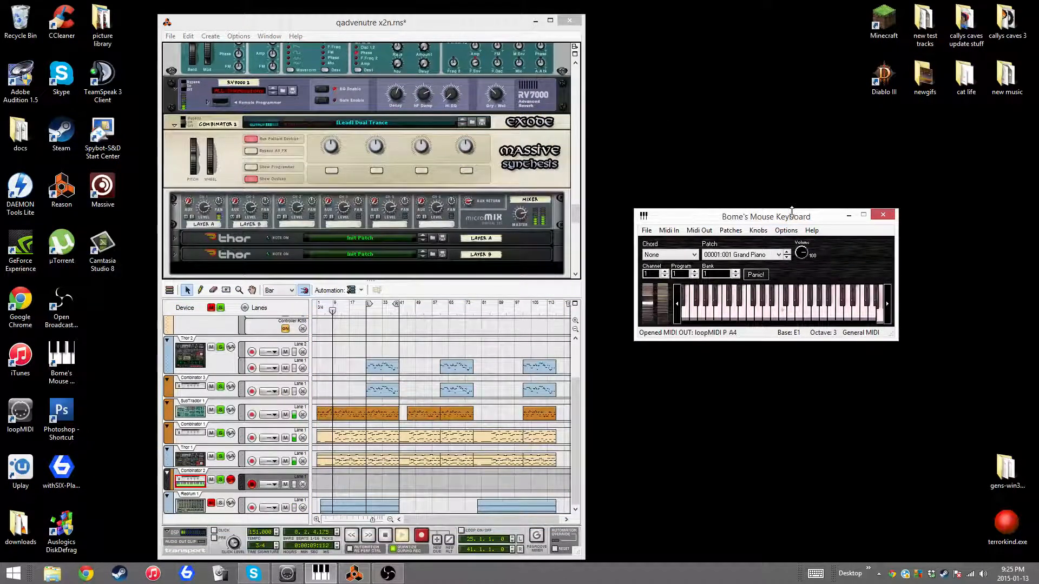
{"action": "key", "text": "r"}
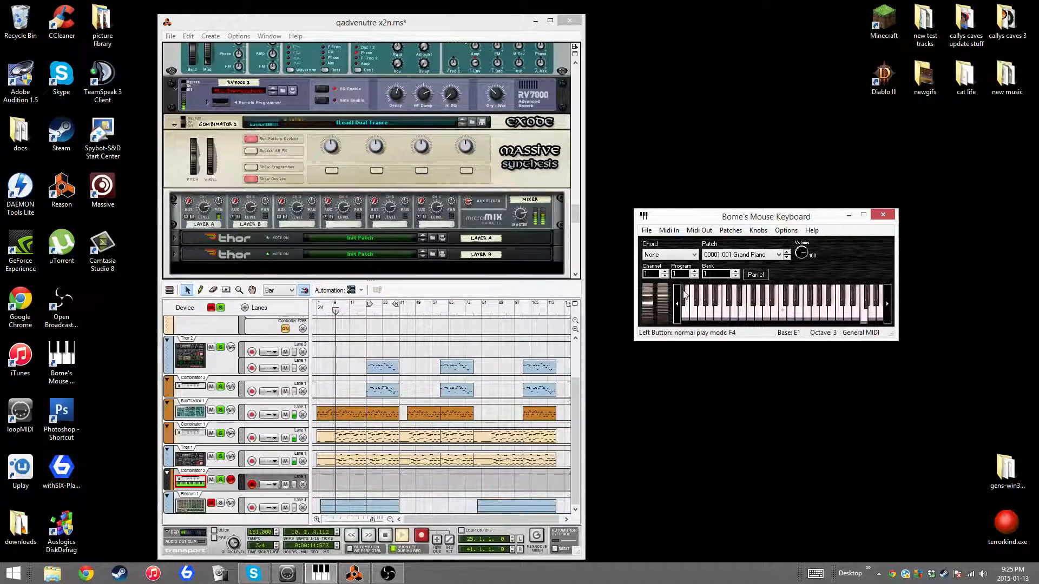
{"action": "key", "text": "w"}
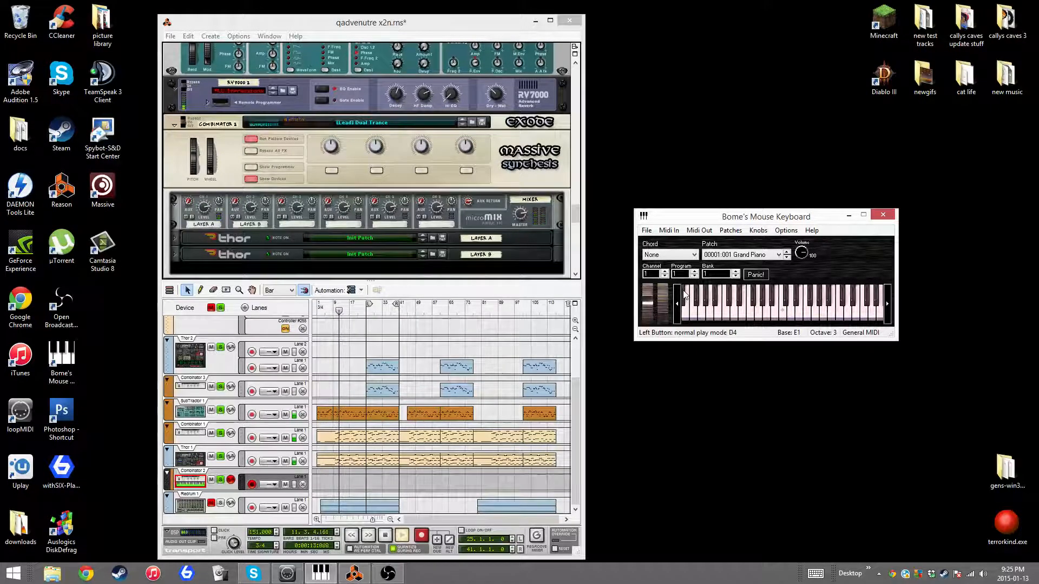
{"action": "key", "text": "w"}
{"action": "key", "text": "e"}
{"action": "key", "text": "r"}
{"action": "key", "text": "w"}
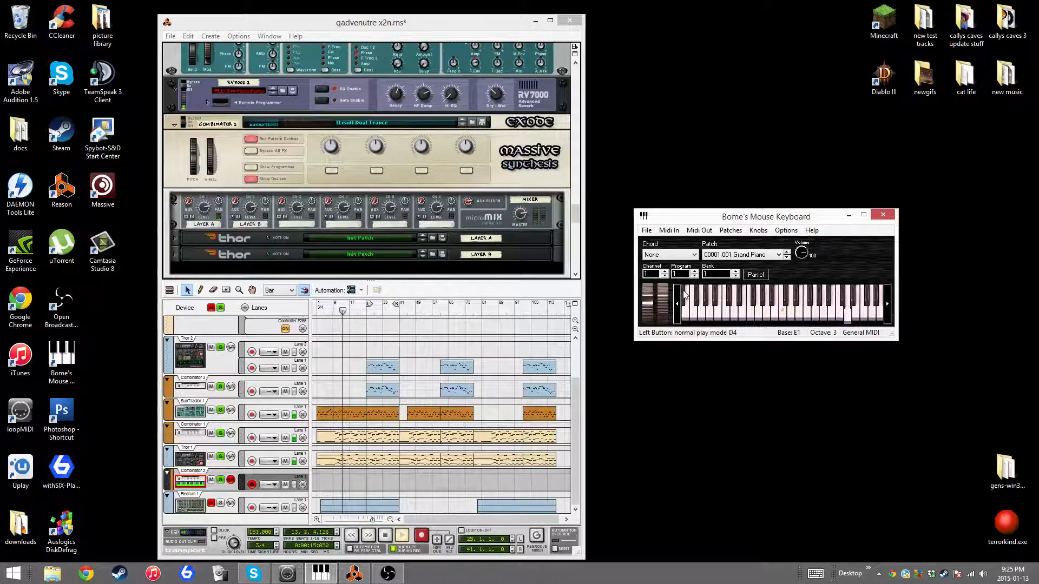
{"action": "key", "text": "q"}
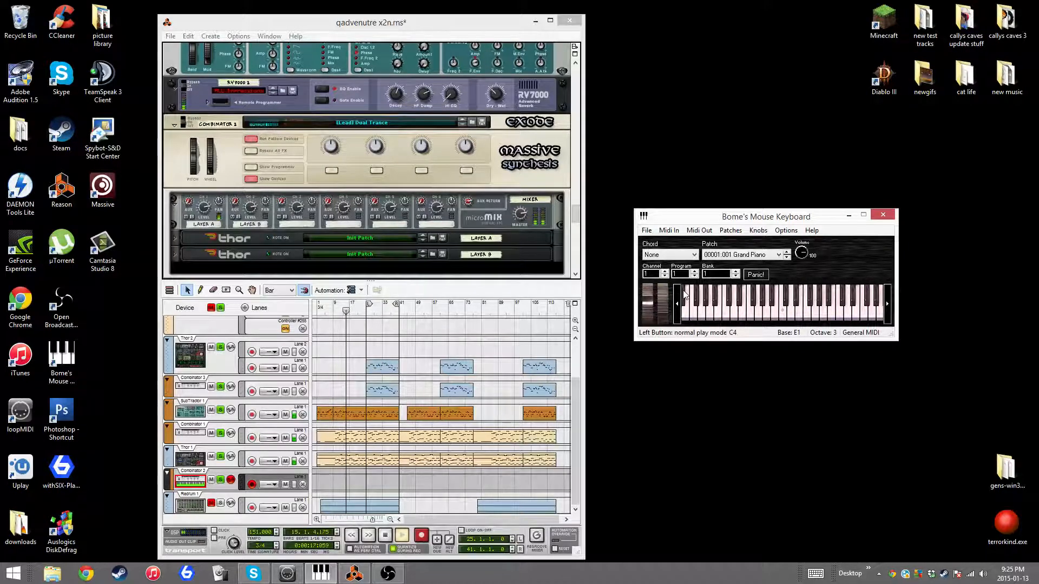
{"action": "key", "text": "o"}
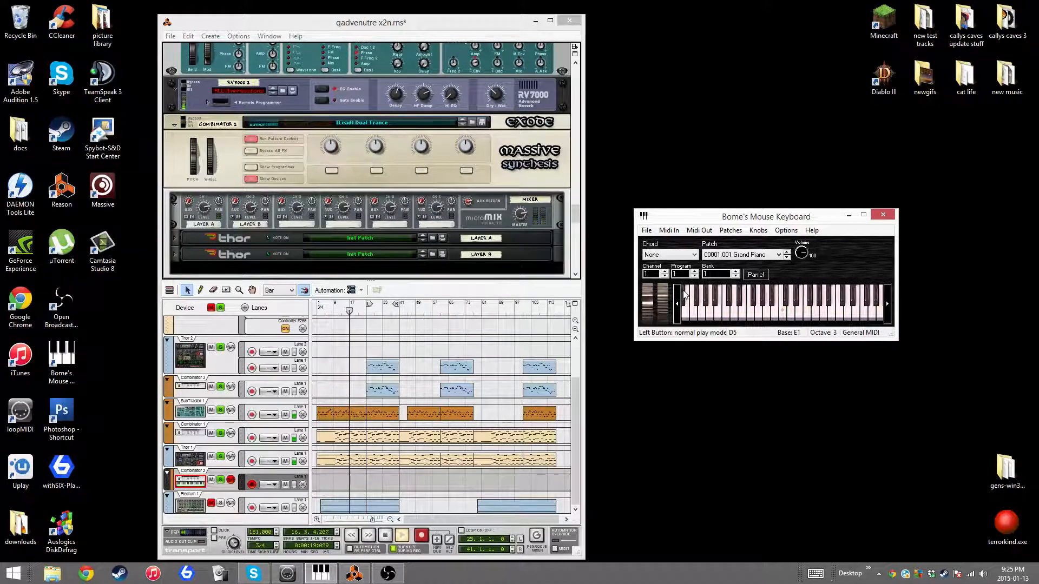
{"action": "key", "text": "w"}
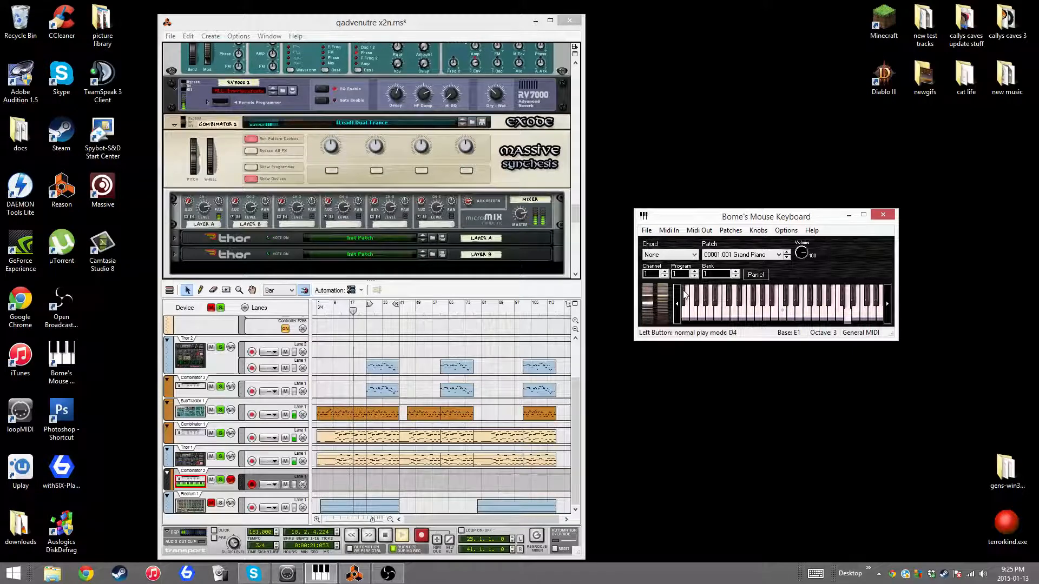
{"action": "key", "text": "5"}
{"action": "key", "text": "5"}
{"action": "key", "text": "5"}
{"action": "key", "text": "e"}
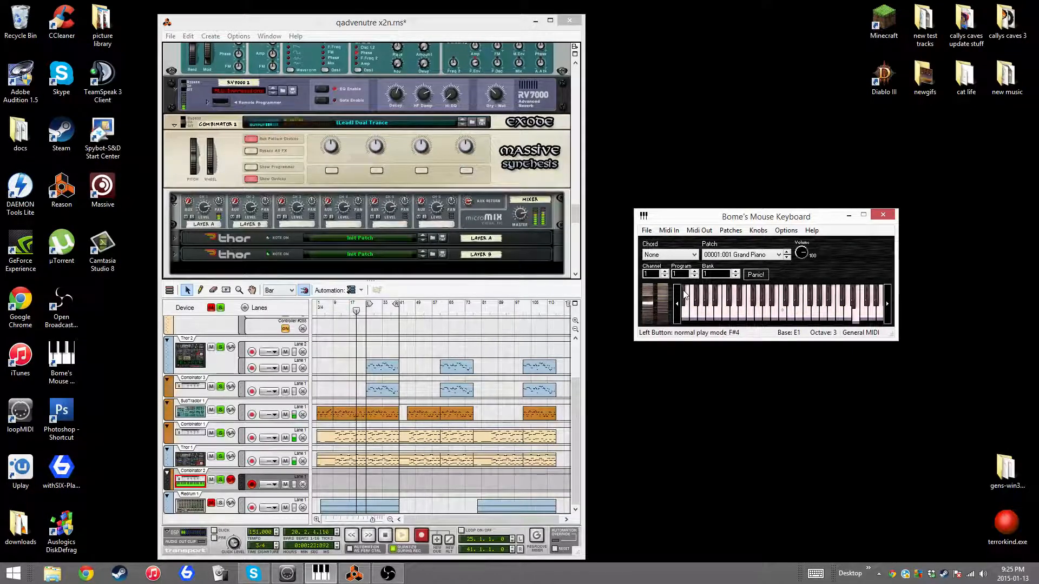
{"action": "key", "text": "w"}
{"action": "key", "text": "q"}
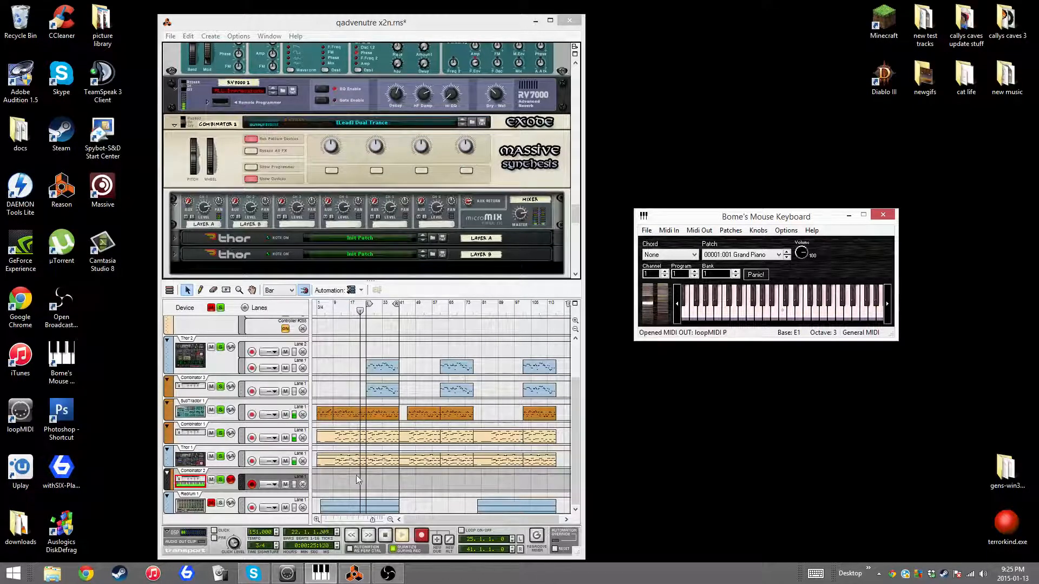
Step: Open Combinator 1's clip at bar 25 to examine its low notes and return to the arrangement view
{"action": "left_click", "coordinate": [366, 434]}
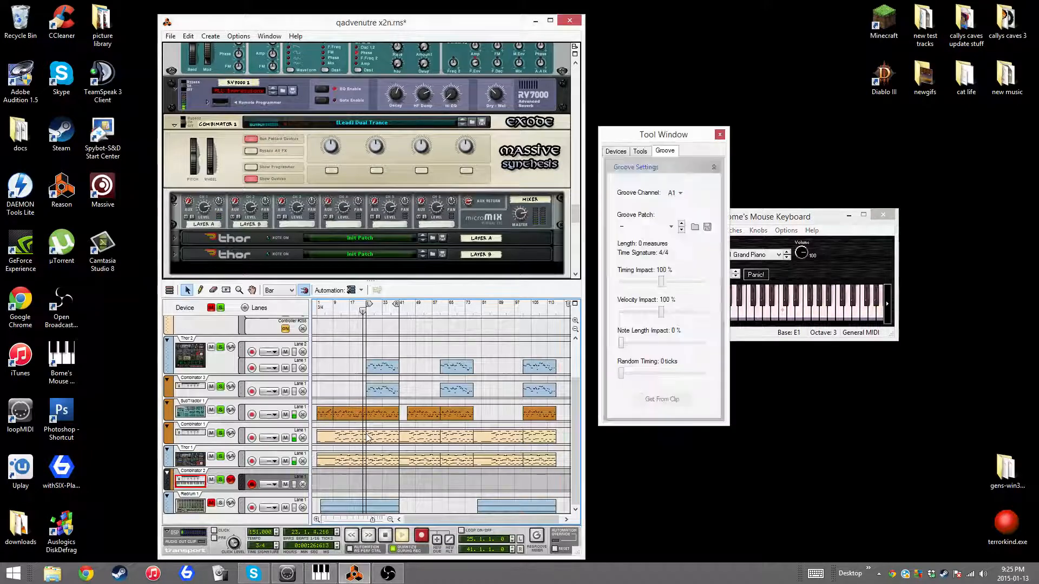
{"action": "double_click", "coordinate": [453, 441]}
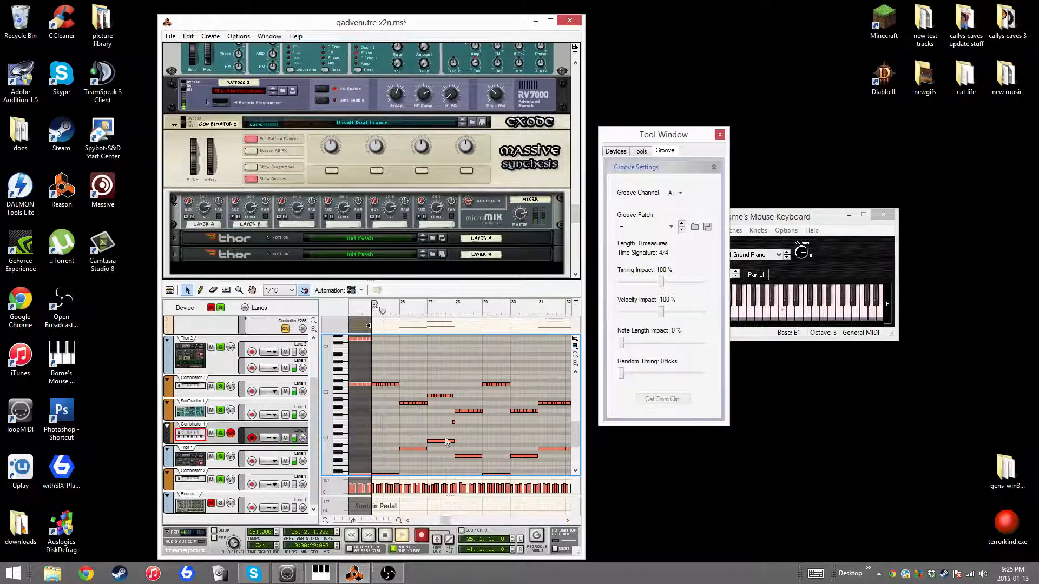
{"action": "scroll", "coordinate": [445, 440], "scroll_direction": "down", "scroll_amount": 5}
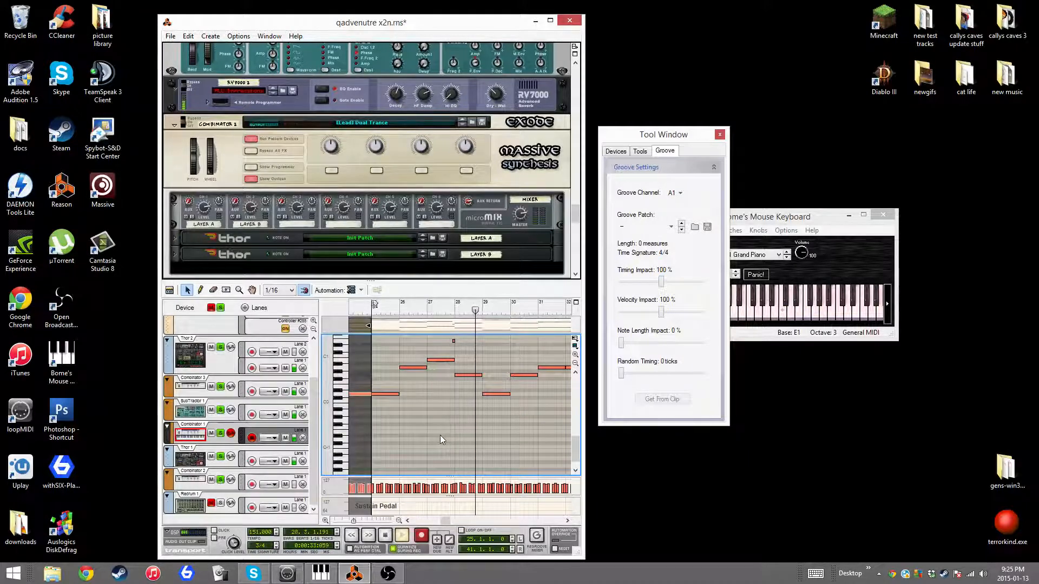
{"action": "left_click", "coordinate": [170, 290]}
{"action": "scroll", "coordinate": [475, 391], "scroll_direction": "up", "scroll_amount": 3}
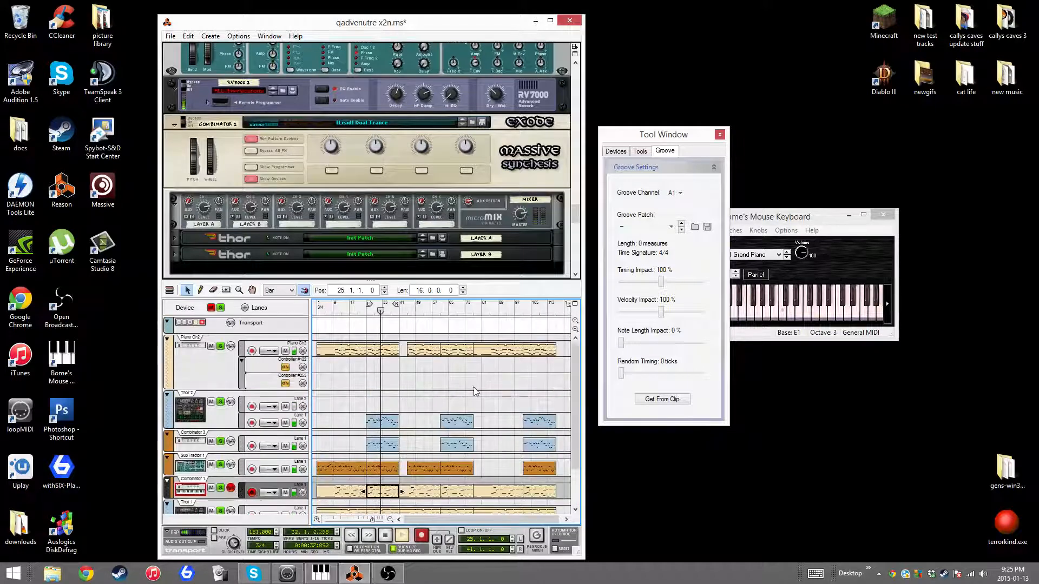
Step: Play a few low notes around D3 on Combinator 1 over the playback, stop and return to the song's start
{"action": "left_click", "coordinate": [775, 214]}
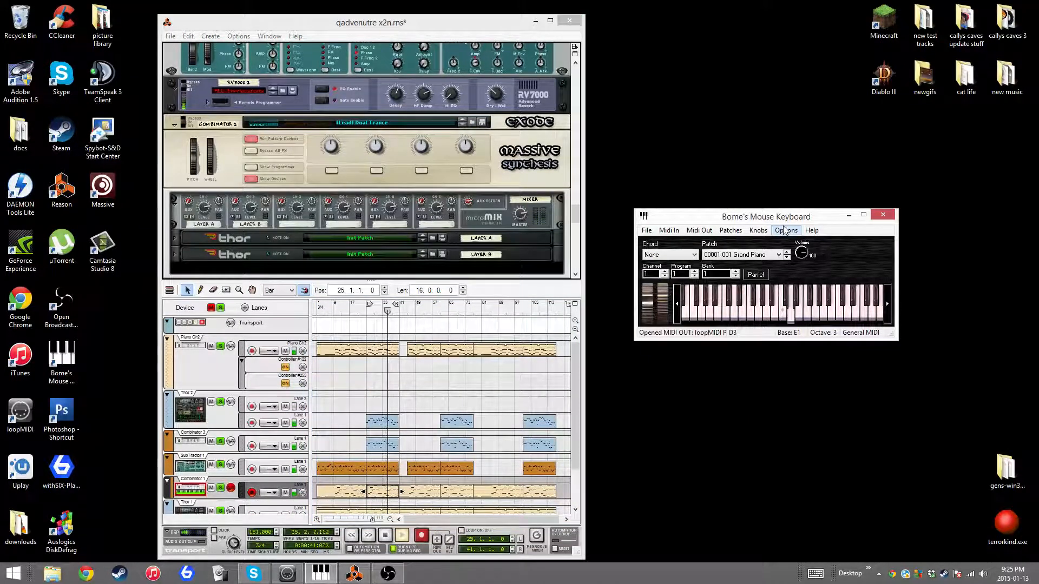
{"action": "key", "text": "v"}
{"action": "key", "text": "x"}
{"action": "key", "text": "g"}
{"action": "key", "text": "n"}
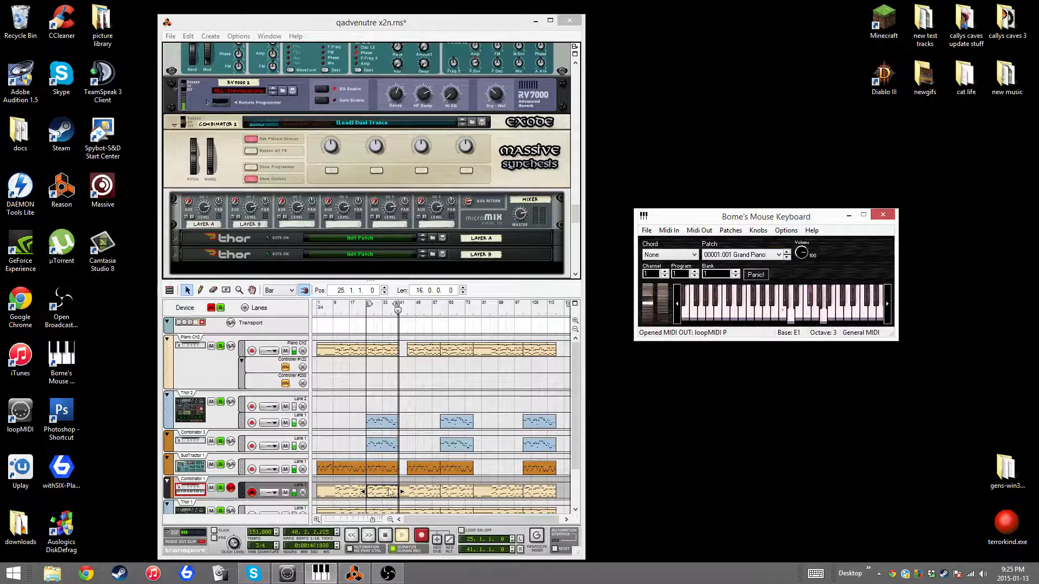
{"action": "triple_click", "coordinate": [385, 538]}
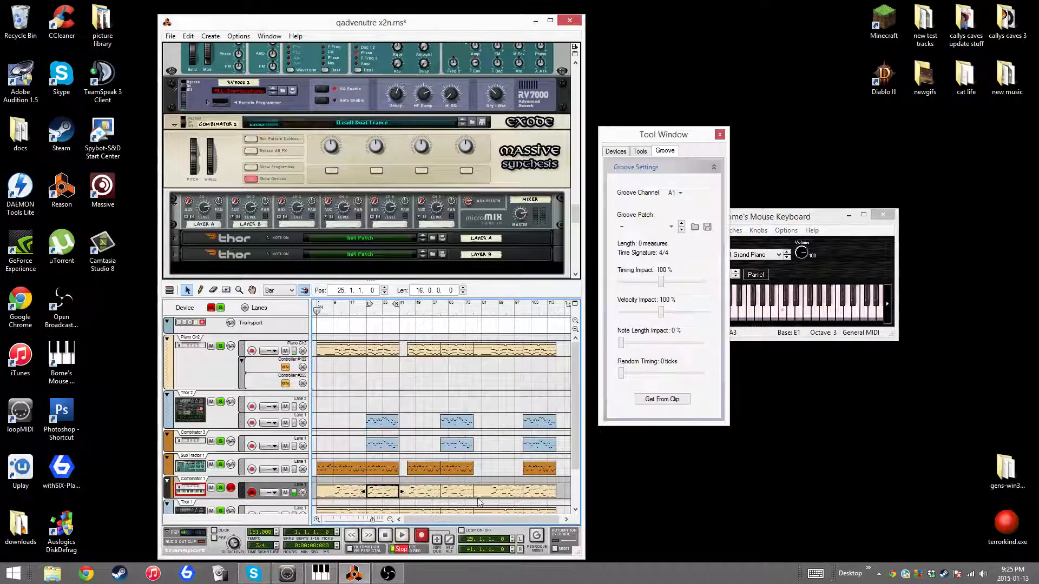
{"action": "left_click", "coordinate": [797, 222]}
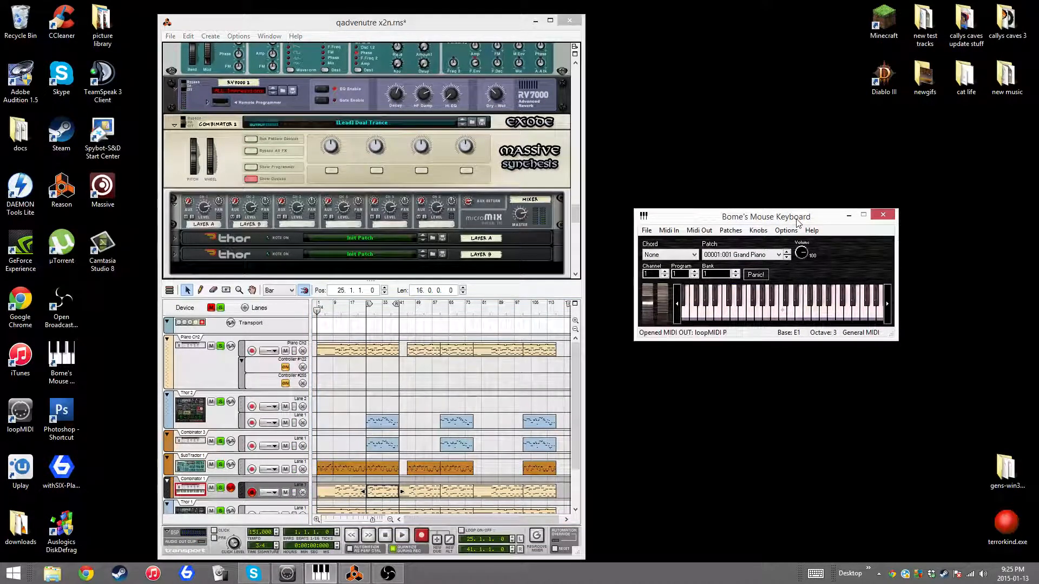
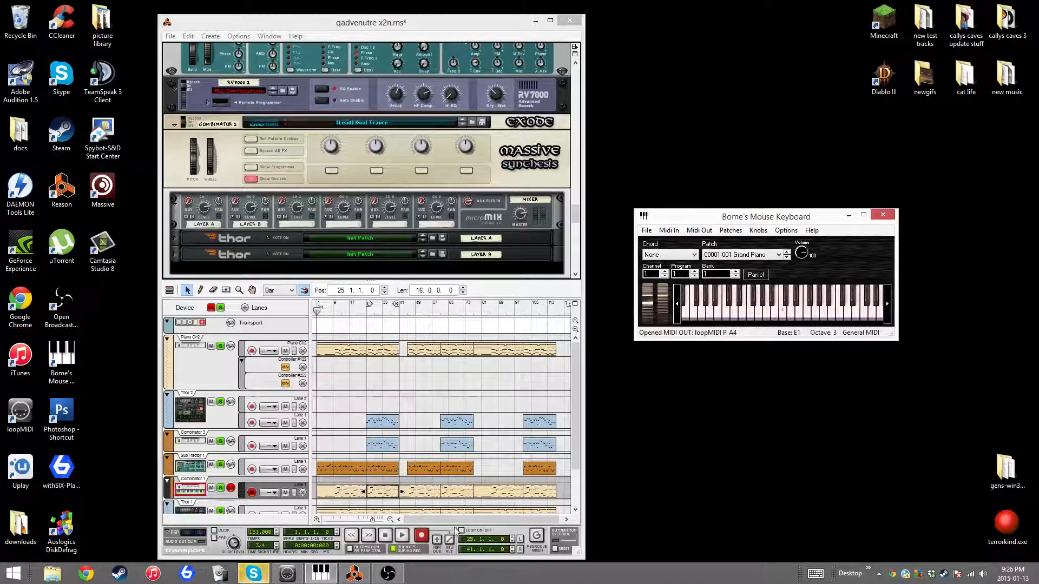
{"action": "left_click", "coordinate": [435, 422]}
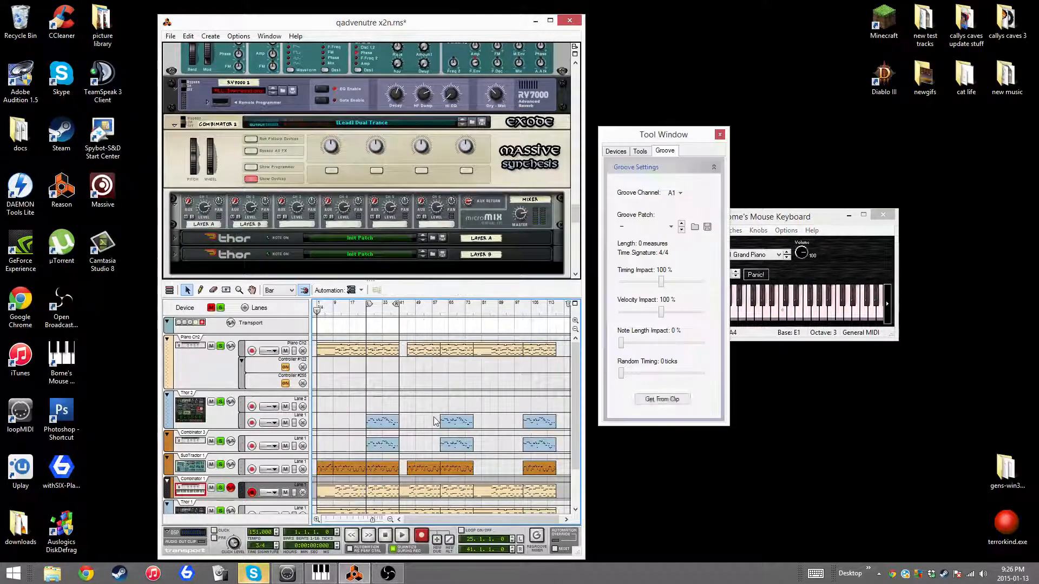
{"action": "scroll", "coordinate": [435, 422], "scroll_direction": "down", "scroll_amount": 2}
{"action": "scroll", "coordinate": [435, 422], "scroll_direction": "up", "scroll_amount": 3}
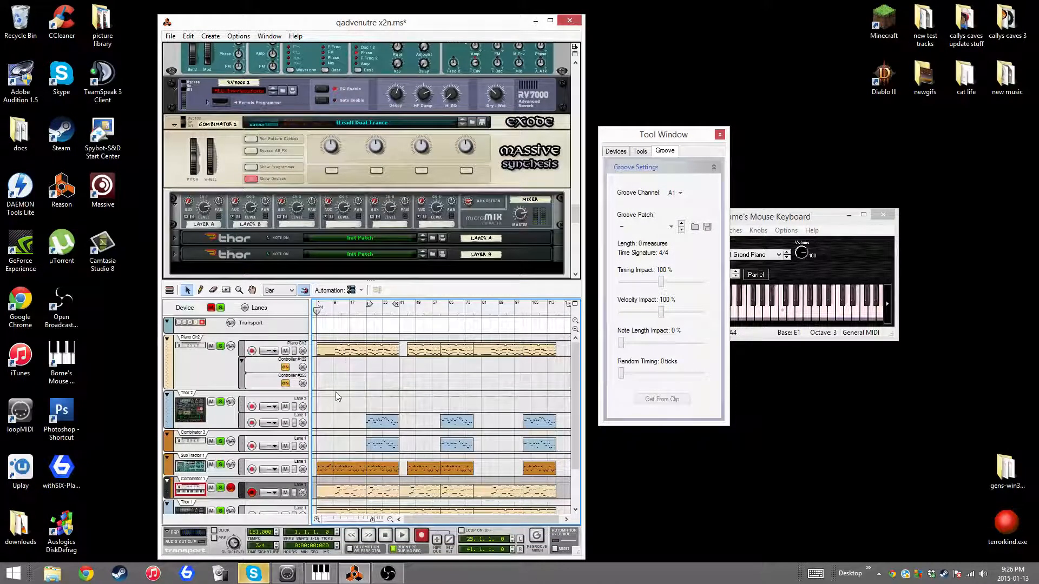
{"action": "scroll", "coordinate": [346, 500], "scroll_direction": "down", "scroll_amount": 2}
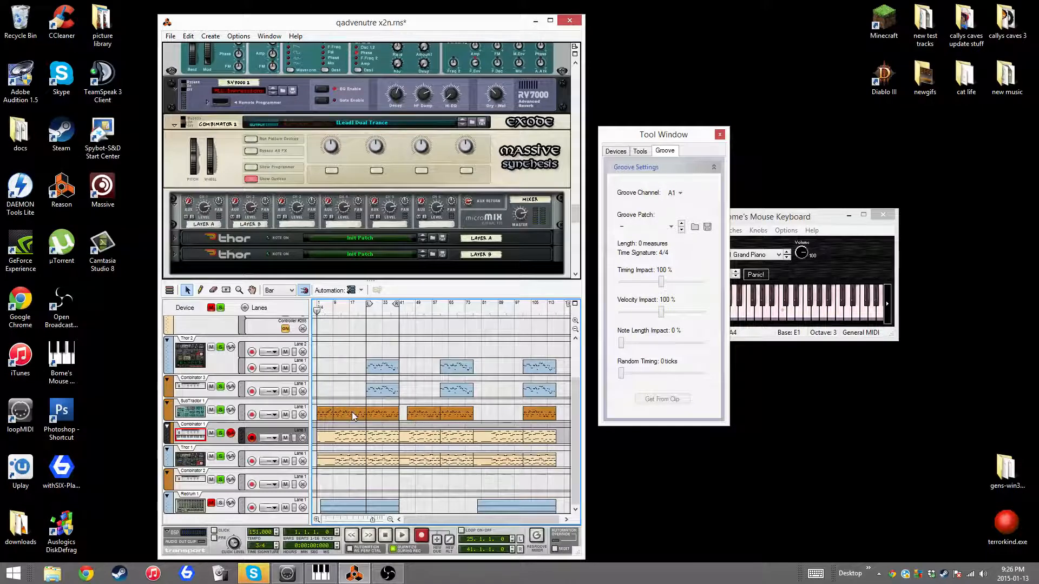
{"action": "scroll", "coordinate": [350, 420], "scroll_direction": "up", "scroll_amount": 2}
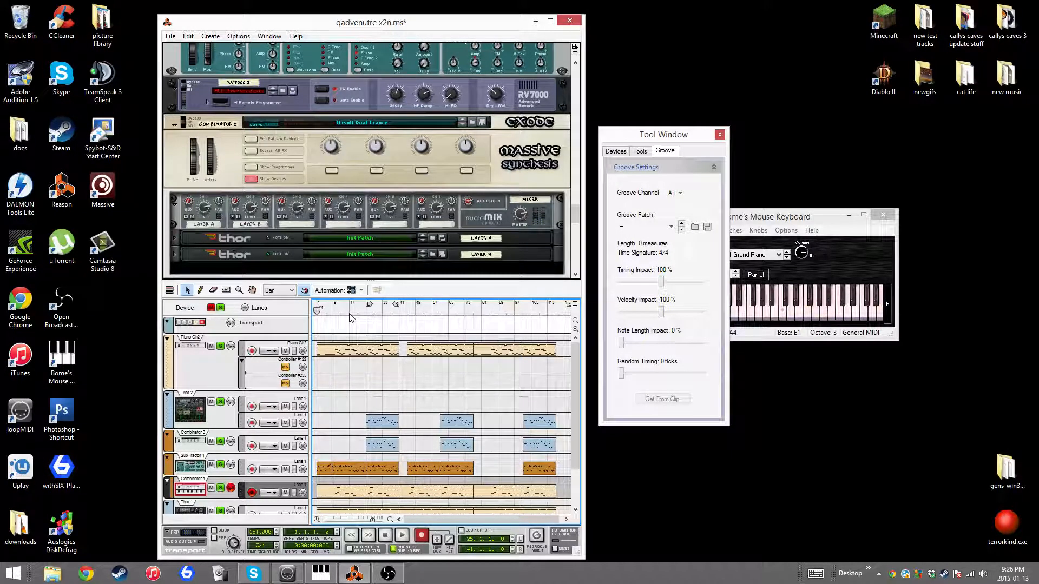
Step: Play the song from the start, turn off solo on every track except Thor 1 and stop at bar 26
{"action": "left_click", "coordinate": [400, 536]}
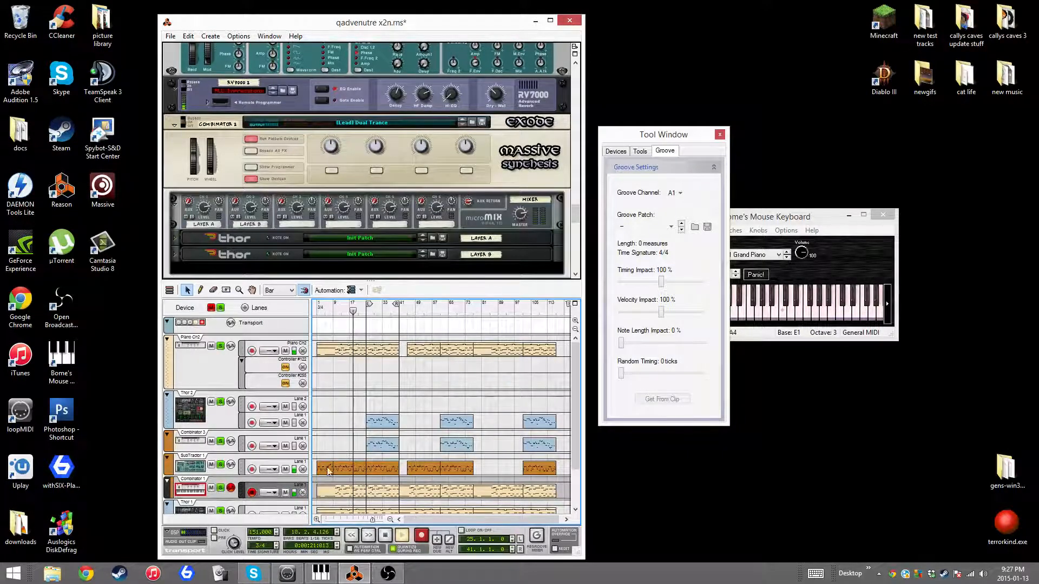
{"action": "scroll", "coordinate": [364, 428], "scroll_direction": "down", "scroll_amount": 2}
{"action": "left_click", "coordinate": [220, 387]}
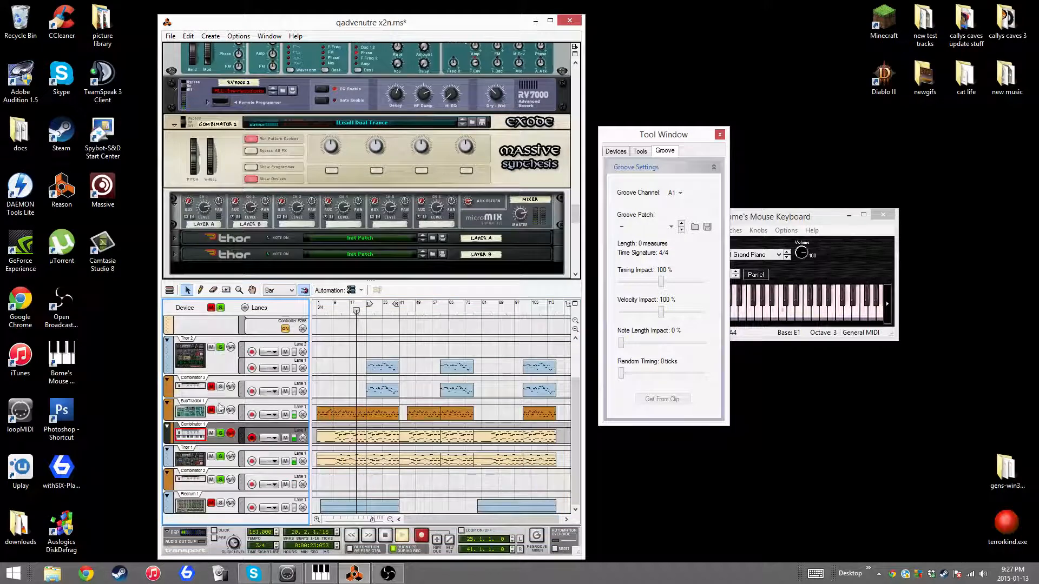
{"action": "left_click", "coordinate": [220, 456]}
{"action": "left_click", "coordinate": [220, 459]}
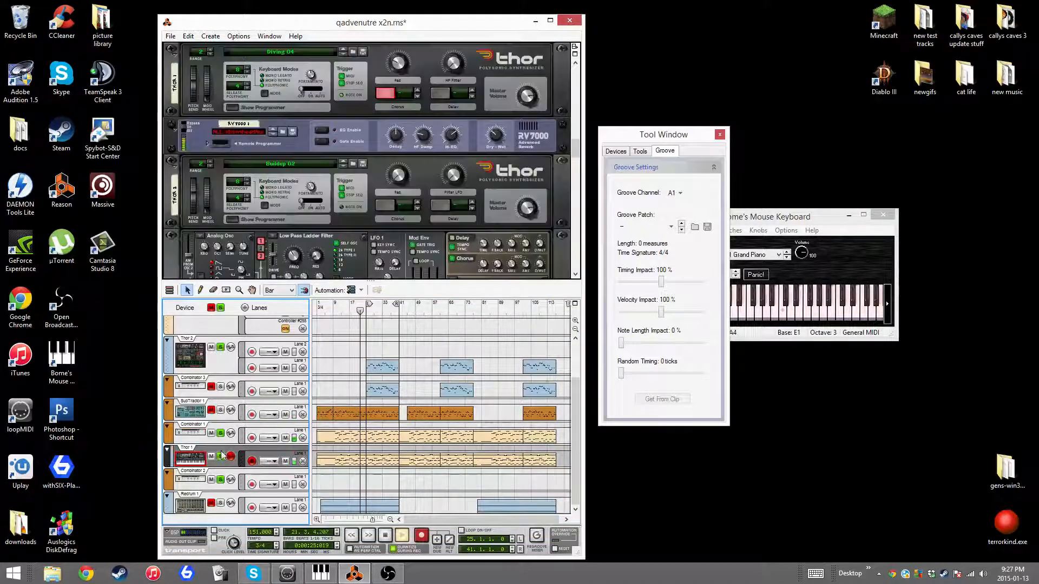
{"action": "scroll", "coordinate": [220, 483], "scroll_direction": "up", "scroll_amount": 2}
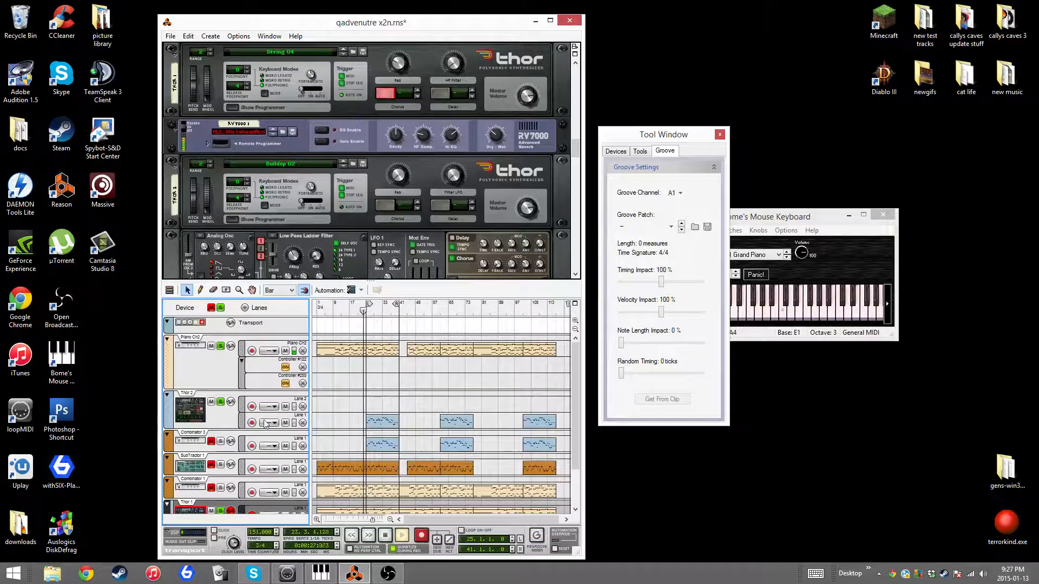
{"action": "left_click", "coordinate": [221, 401]}
{"action": "left_click", "coordinate": [220, 346]}
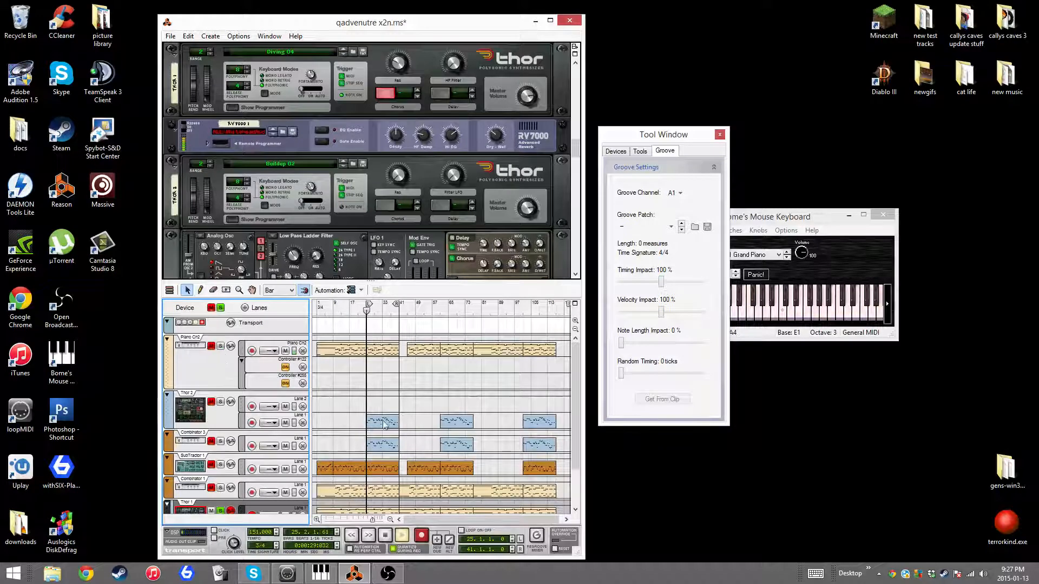
{"action": "scroll", "coordinate": [384, 425], "scroll_direction": "down", "scroll_amount": 2}
{"action": "left_click", "coordinate": [386, 537]}
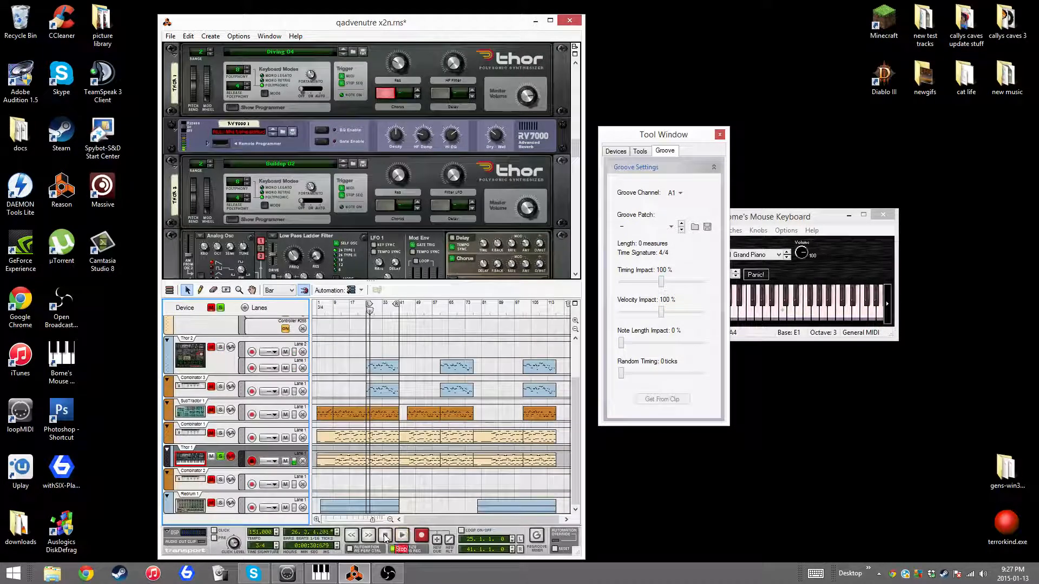
Step: Assign Thor 1's Lane 1 to groove channel A1 and load the Lively groove patch for that channel
{"action": "left_click", "coordinate": [275, 463]}
{"action": "mouse_move", "coordinate": [305, 514]}
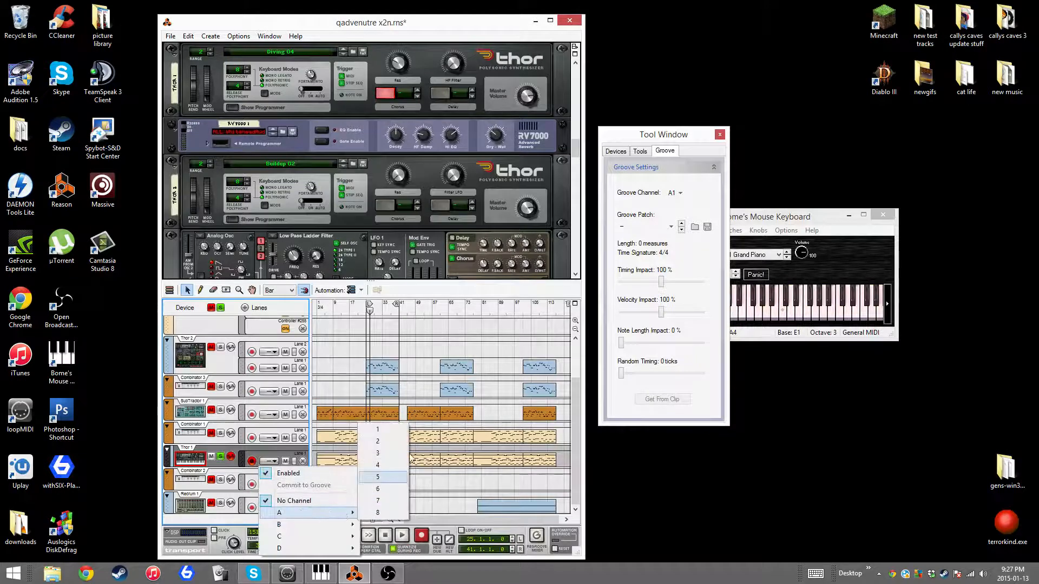
{"action": "left_click", "coordinate": [393, 429]}
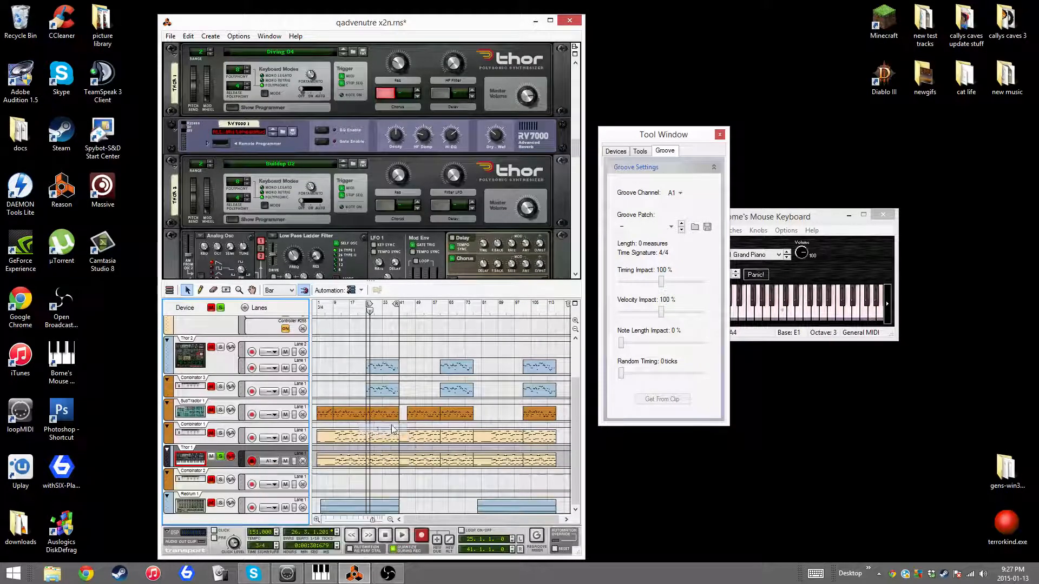
{"action": "left_click", "coordinate": [694, 227]}
{"action": "double_click", "coordinate": [162, 176]}
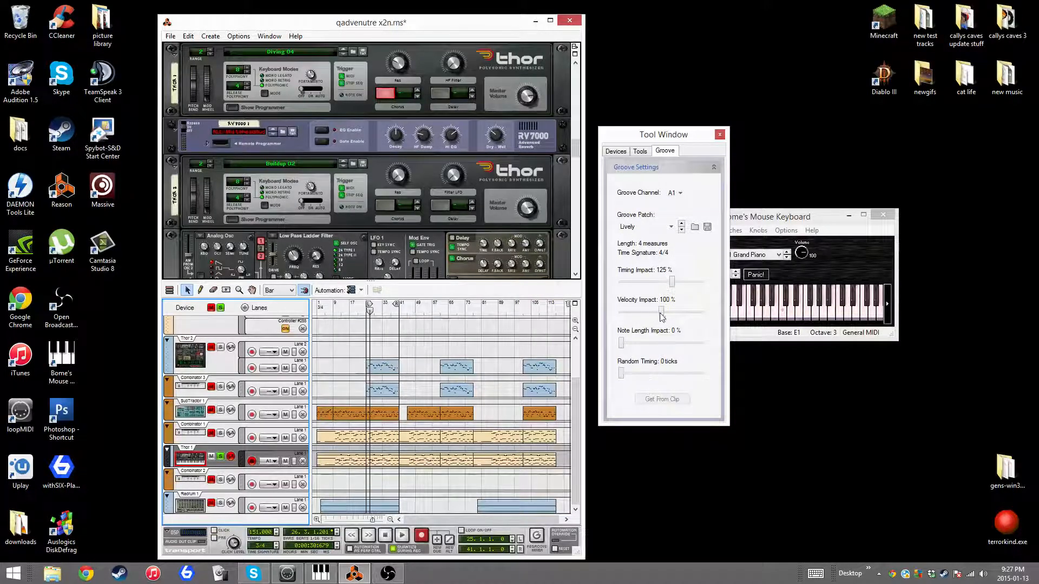
Step: Set groove channel A1's Timing Impact to 0 % and Velocity Impact to 8 %, and start playback
{"action": "left_click_drag", "start_coordinate": [661, 316], "coordinate": [610, 320]}
{"action": "left_click_drag", "start_coordinate": [671, 282], "coordinate": [628, 319]}
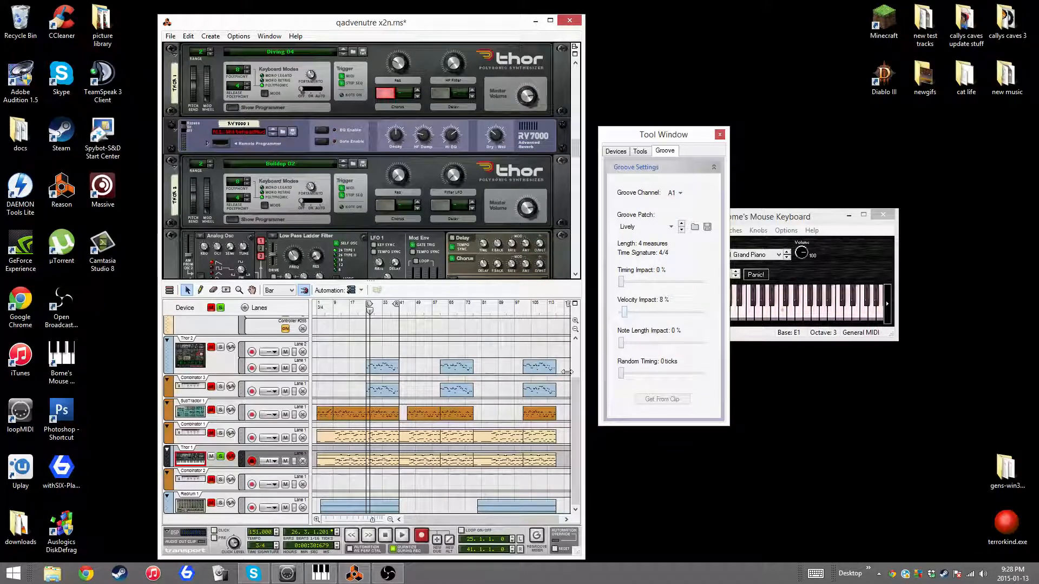
{"action": "left_click", "coordinate": [401, 536]}
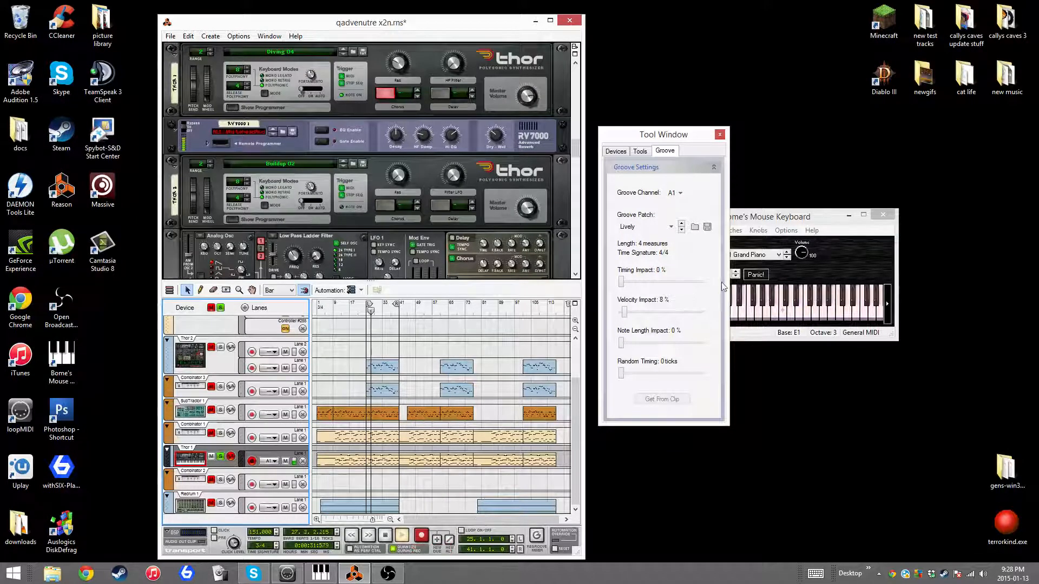
Step: Audition A1's Velocity Impact at 200 % and 53 % during playback, and set it to 28 %
{"action": "left_click_drag", "start_coordinate": [624, 312], "coordinate": [710, 318]}
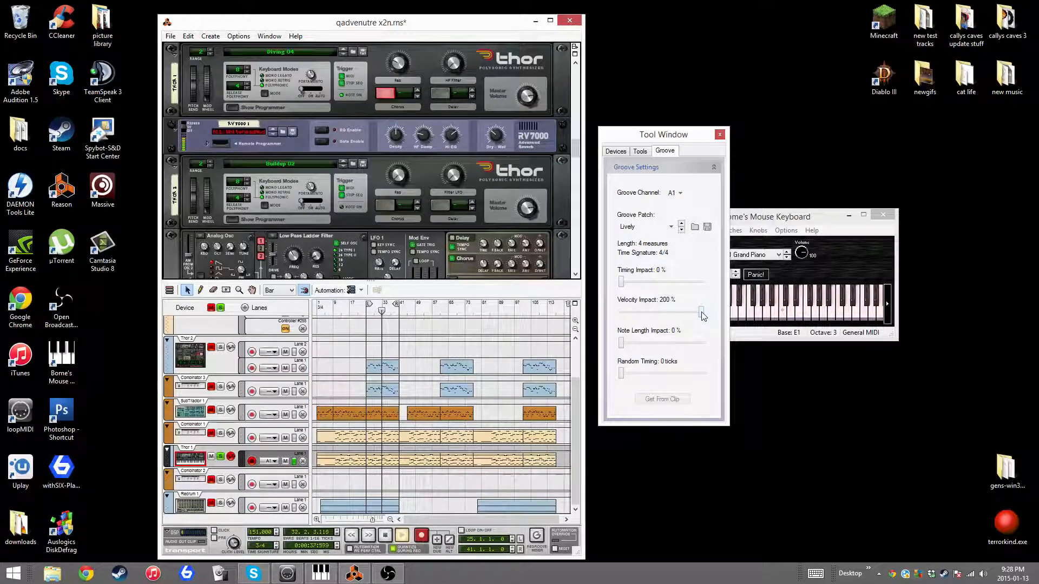
{"action": "left_click", "coordinate": [383, 535]}
{"action": "left_click_drag", "start_coordinate": [702, 315], "coordinate": [643, 317]}
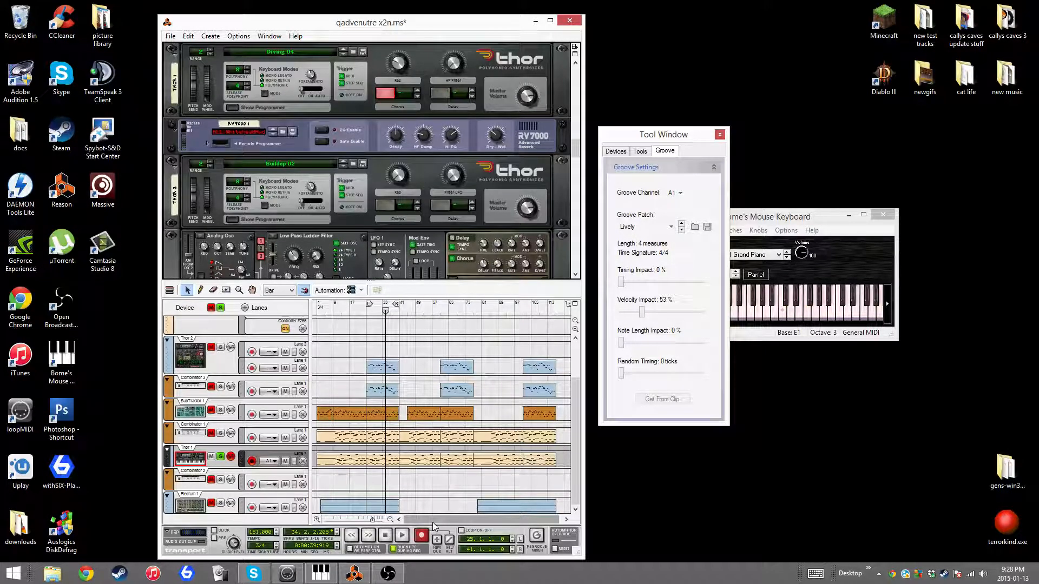
{"action": "left_click", "coordinate": [401, 541]}
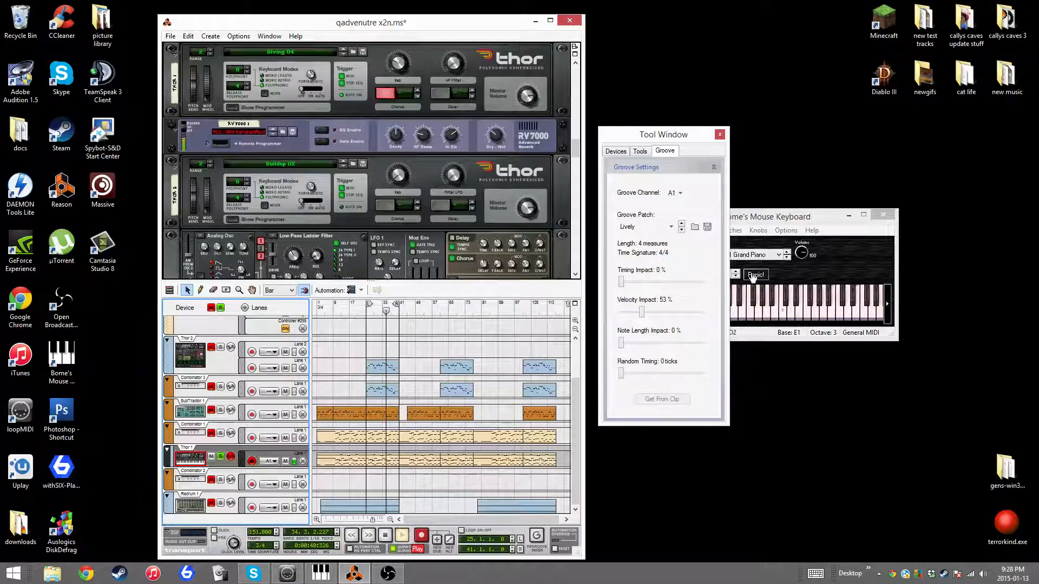
{"action": "left_click", "coordinate": [635, 313]}
{"action": "left_click_drag", "start_coordinate": [625, 313], "coordinate": [634, 320]}
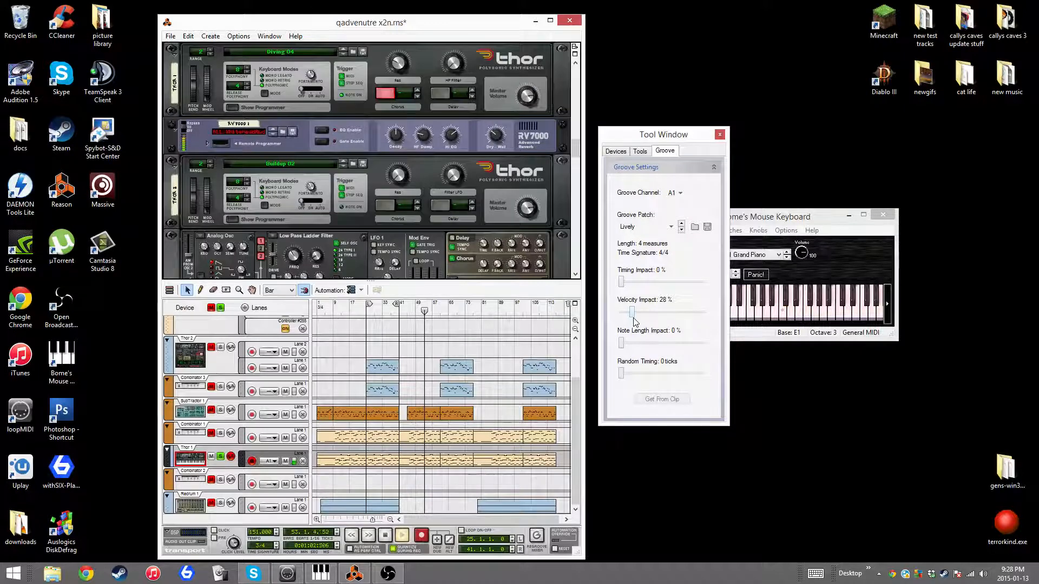
Step: Assign SubTractor 1's Lane 1 to groove channel A1 (Lively) and solo the track alongside Thor 1
{"action": "left_click", "coordinate": [268, 414]}
{"action": "mouse_move", "coordinate": [308, 455]}
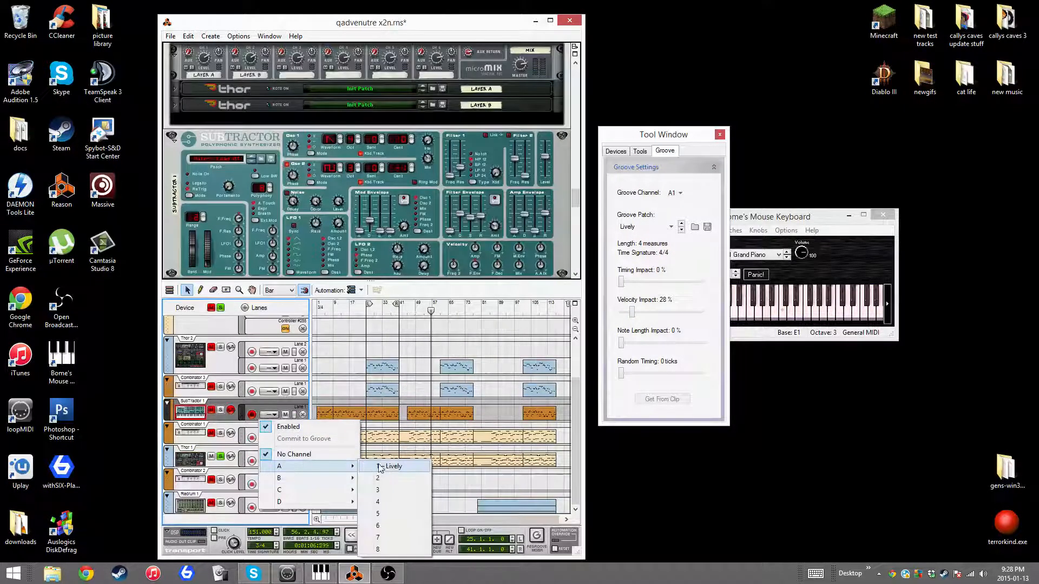
{"action": "left_click", "coordinate": [387, 465]}
{"action": "left_click", "coordinate": [220, 410]}
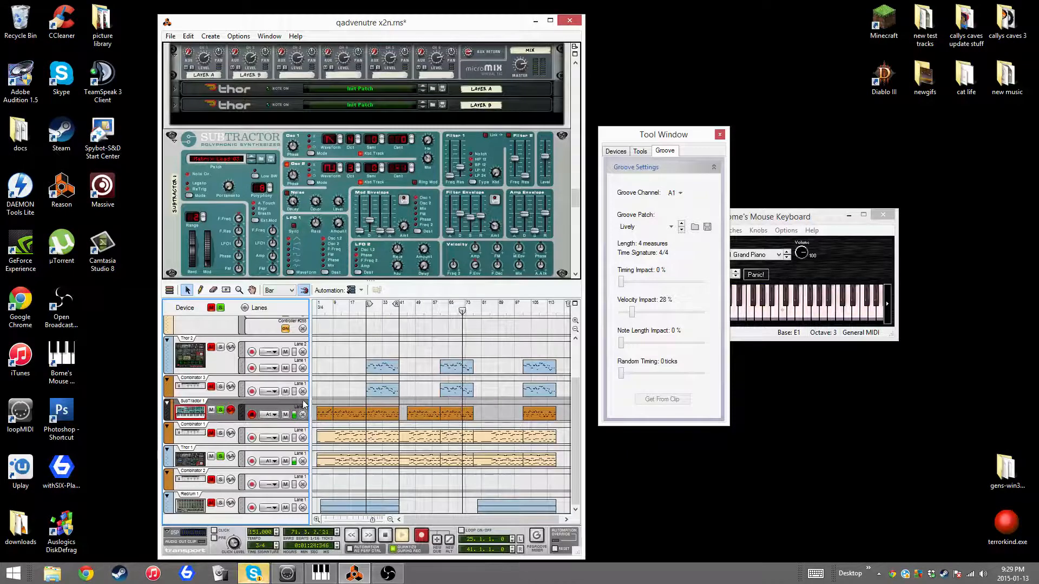
Step: Replay the song from the start and add Combinator 1, Combinator 3, Thor 2 and Piano Ch2 to the soloed tracks
{"action": "left_click", "coordinate": [385, 536]}
{"action": "left_click", "coordinate": [385, 536]}
{"action": "left_click", "coordinate": [402, 536]}
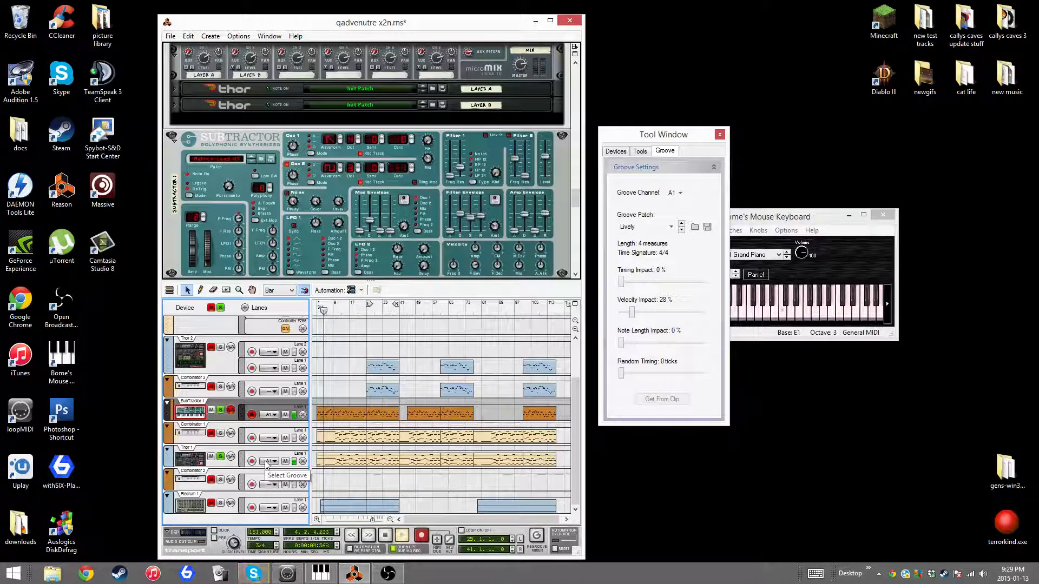
{"action": "left_click", "coordinate": [804, 225]}
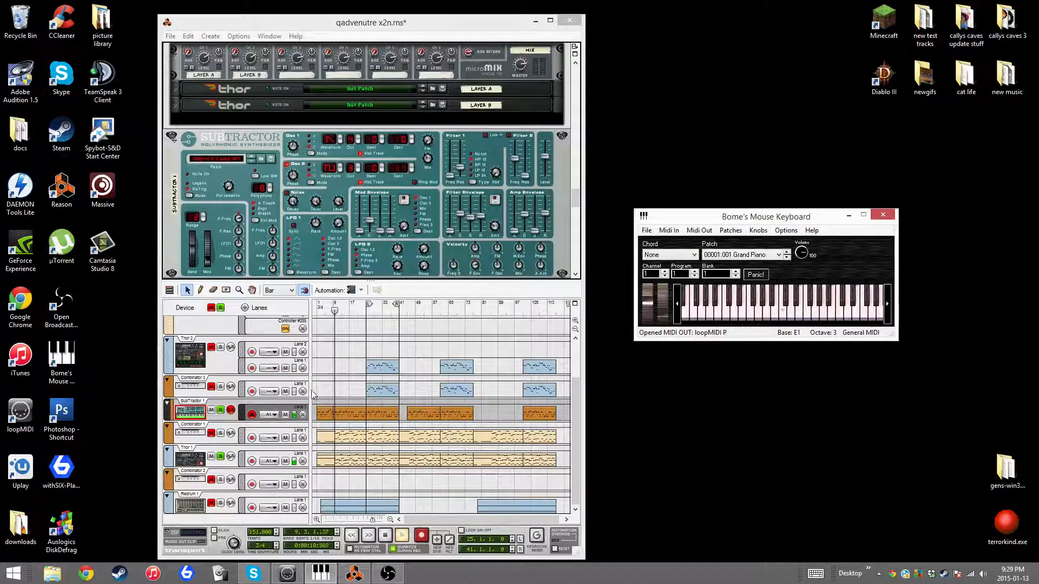
{"action": "left_click", "coordinate": [222, 436]}
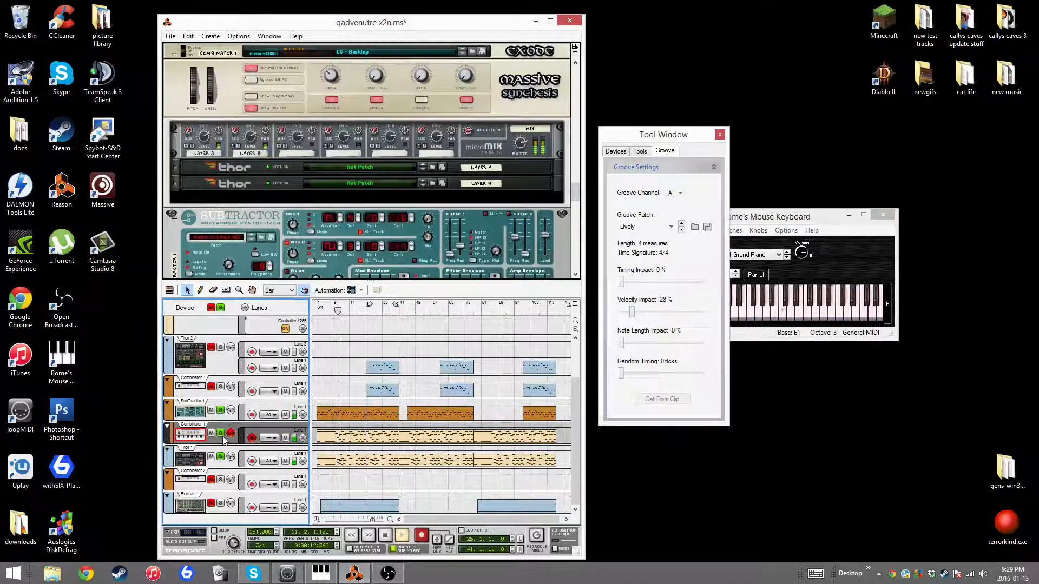
{"action": "scroll", "coordinate": [361, 481], "scroll_direction": "up", "scroll_amount": 2}
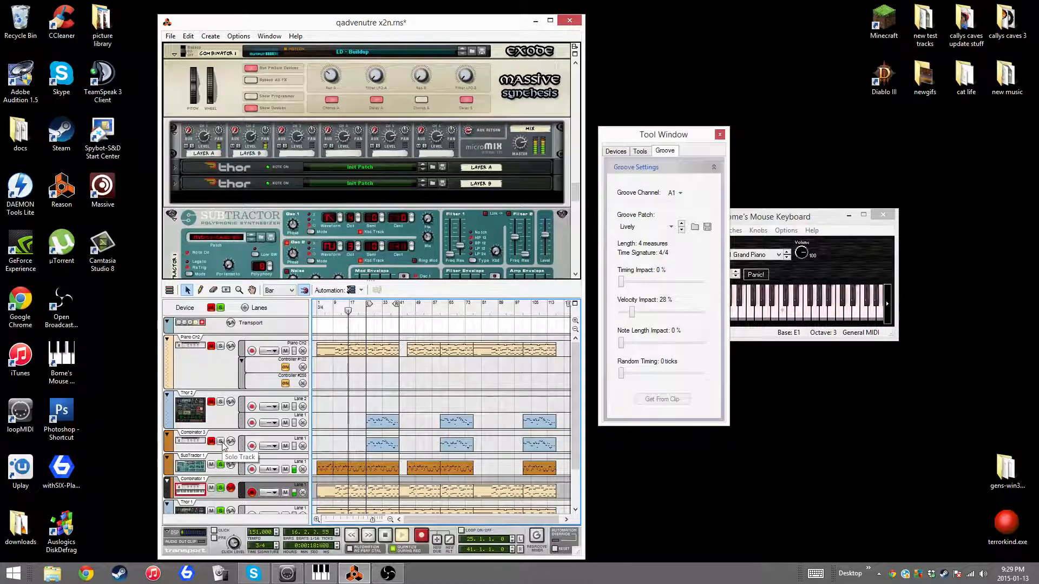
{"action": "left_click", "coordinate": [224, 405]}
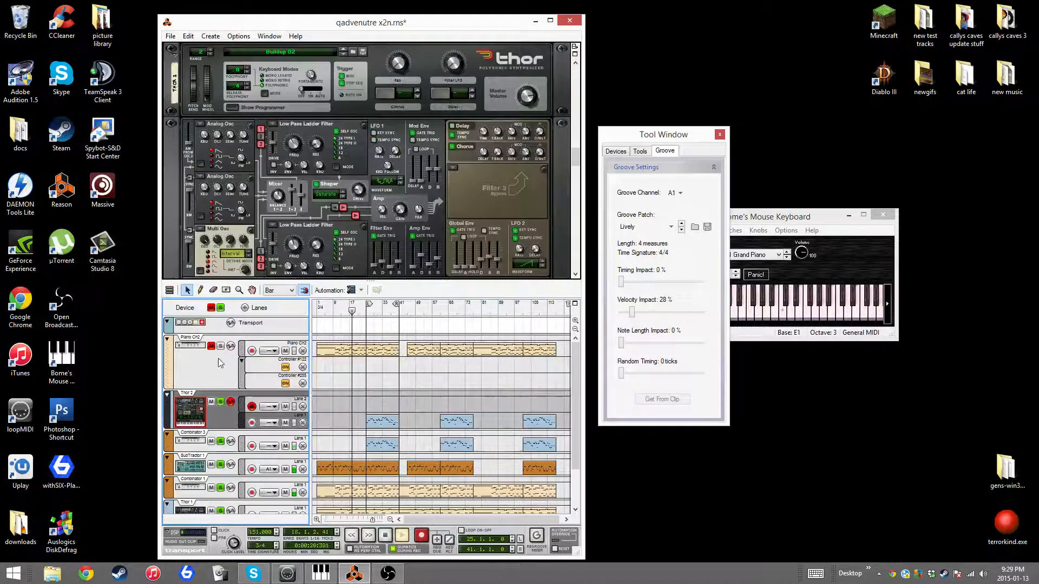
{"action": "left_click", "coordinate": [219, 351]}
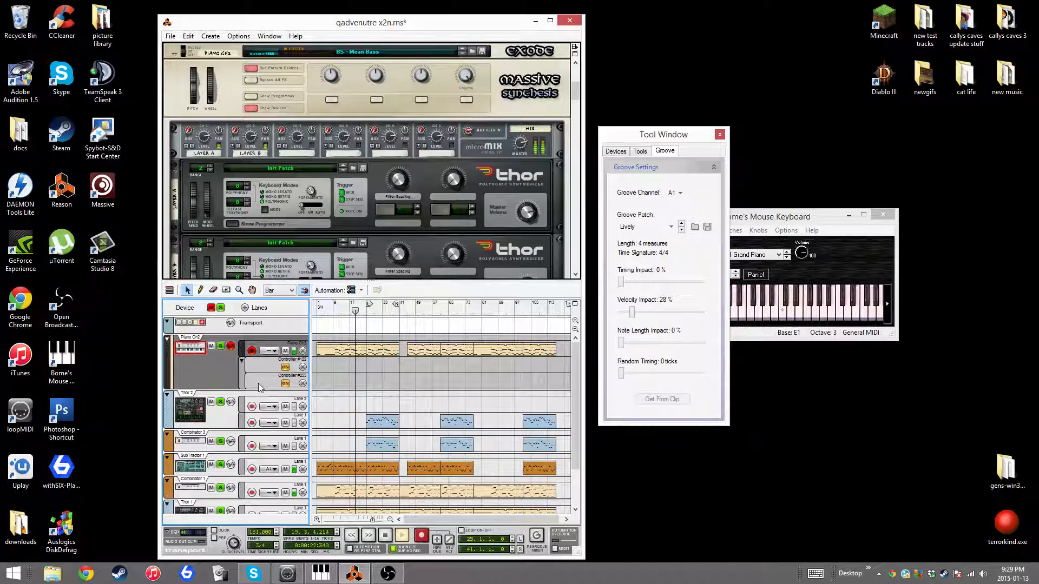
Step: Turn off solo on Thor 2, Combinator 3, SubTractor 1, Combinator 1 and Thor 1, isolating Piano Ch2
{"action": "left_click", "coordinate": [220, 402]}
{"action": "left_click", "coordinate": [220, 441]}
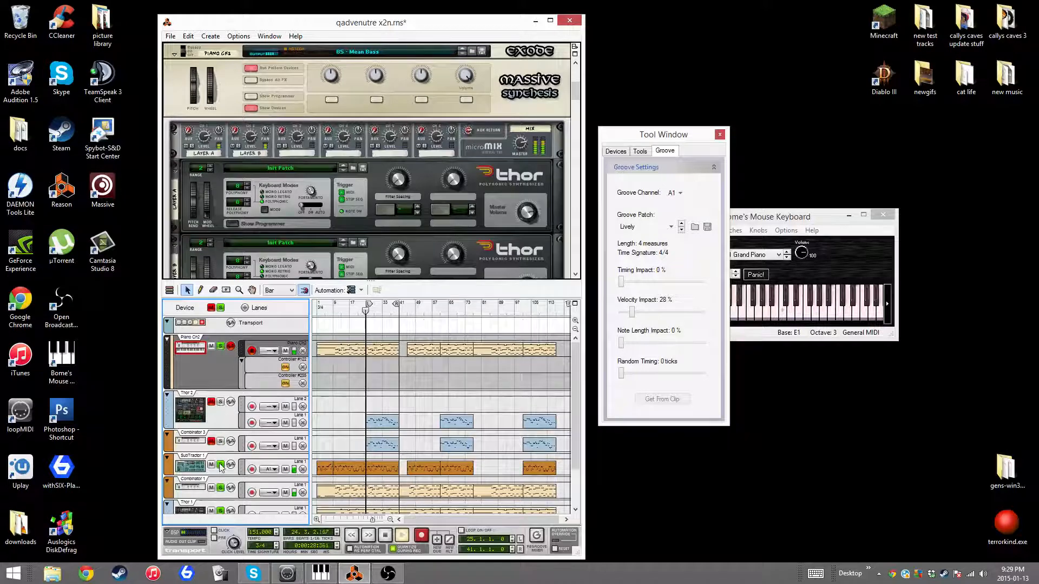
{"action": "left_click", "coordinate": [220, 464]}
{"action": "left_click", "coordinate": [220, 487]}
{"action": "scroll", "coordinate": [226, 491], "scroll_direction": "down", "scroll_amount": 1}
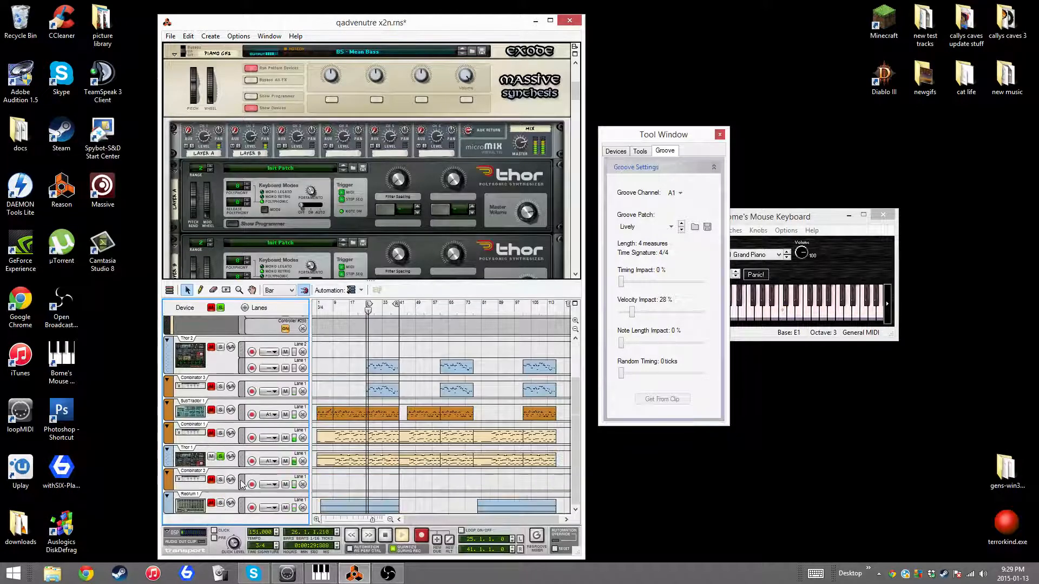
{"action": "left_click", "coordinate": [220, 457]}
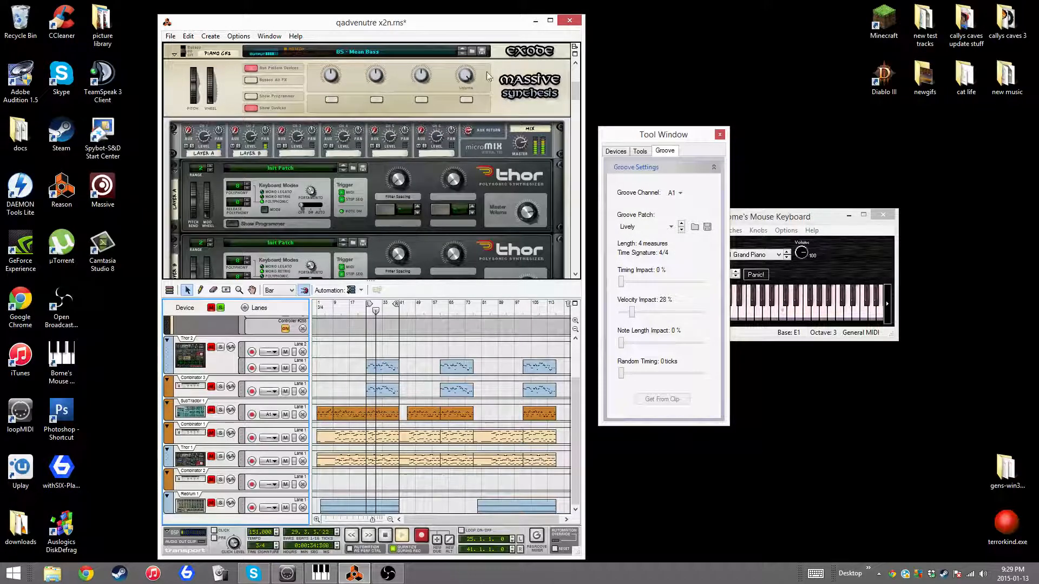
Step: Add an MClass Compressor below the Piano Ch2 Combinator and adjust its threshold while replaying from about bar 26
{"action": "scroll", "coordinate": [251, 166], "scroll_direction": "up", "scroll_amount": 3}
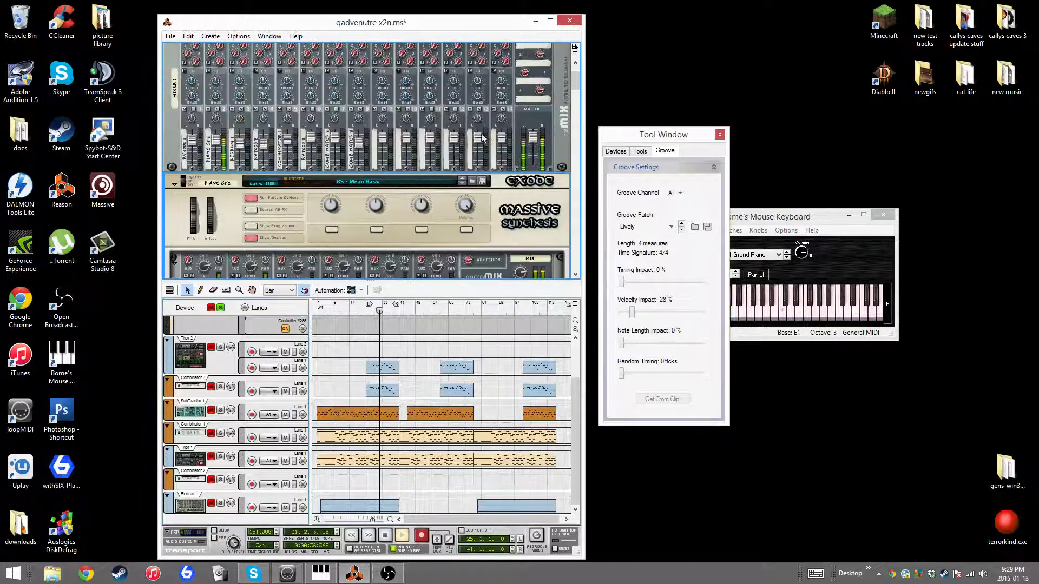
{"action": "scroll", "coordinate": [251, 167], "scroll_direction": "down", "scroll_amount": 10}
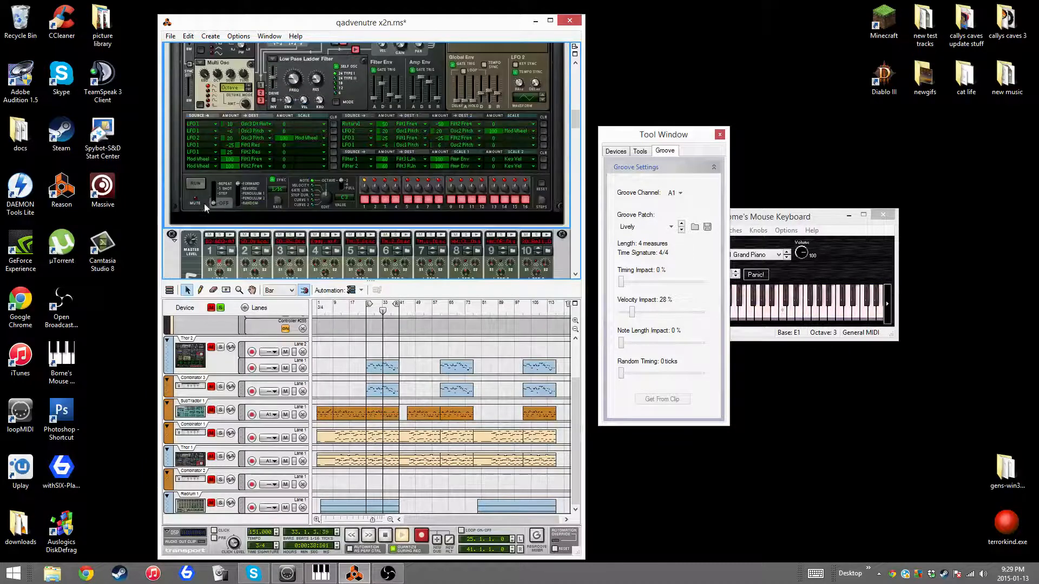
{"action": "right_click", "coordinate": [166, 185]}
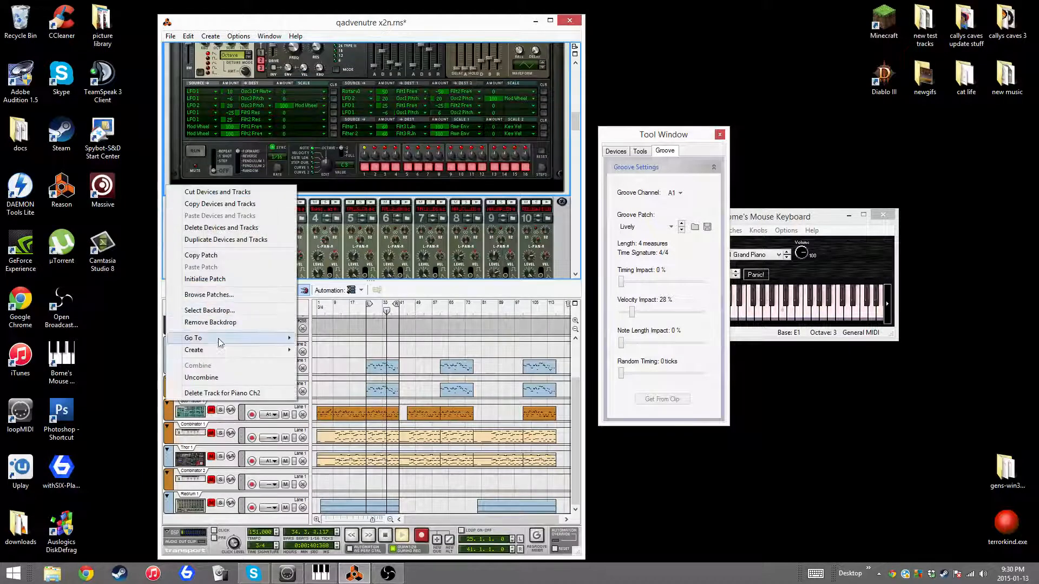
{"action": "mouse_move", "coordinate": [229, 352]}
{"action": "left_click", "coordinate": [349, 347]}
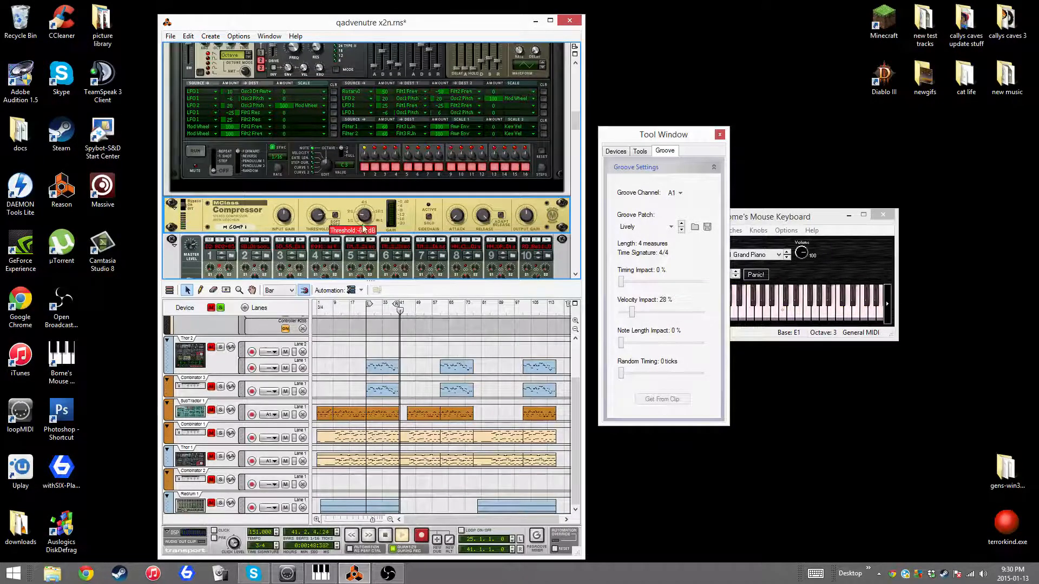
{"action": "left_click", "coordinate": [369, 312]}
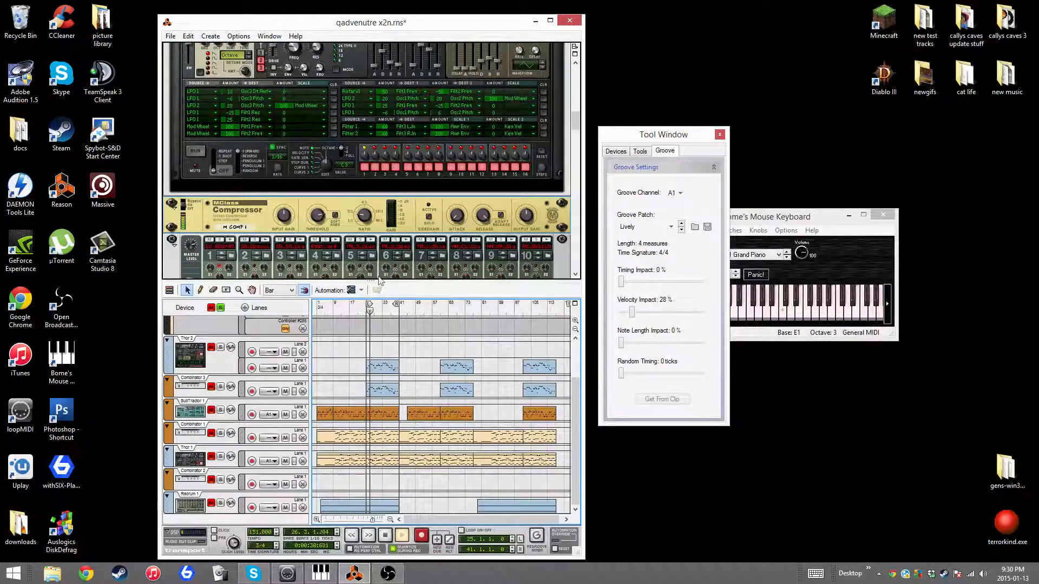
{"action": "left_click", "coordinate": [321, 216]}
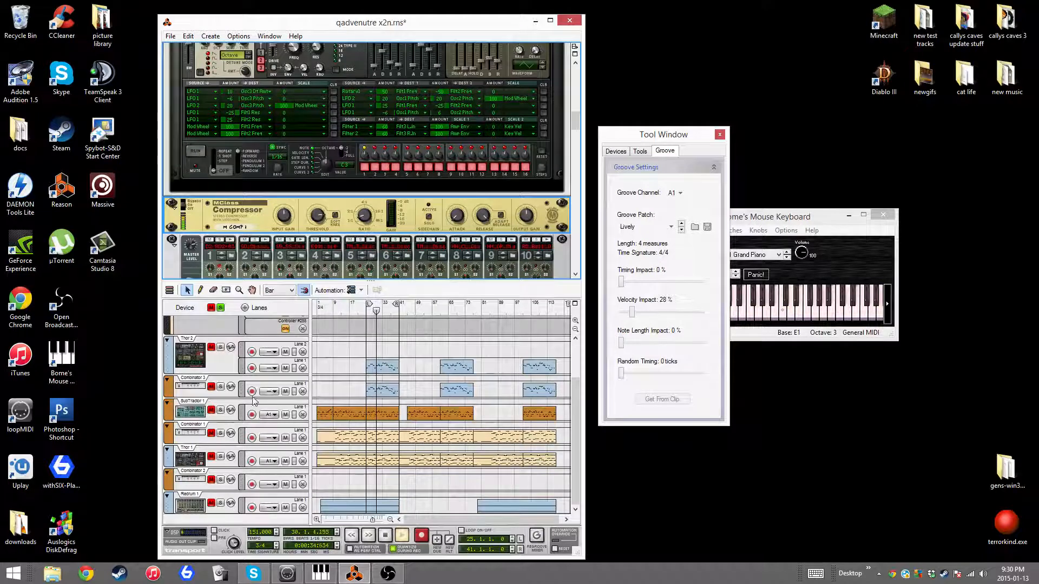
Step: Clear the solo on all tracks and replay the full arrangement from the start
{"action": "left_click", "coordinate": [220, 308]}
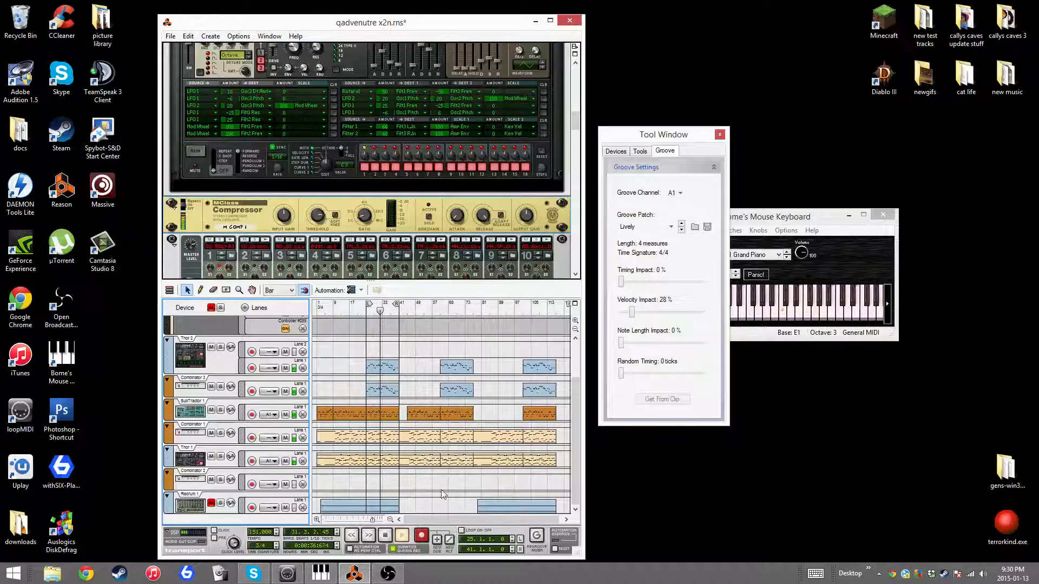
{"action": "left_click", "coordinate": [317, 307]}
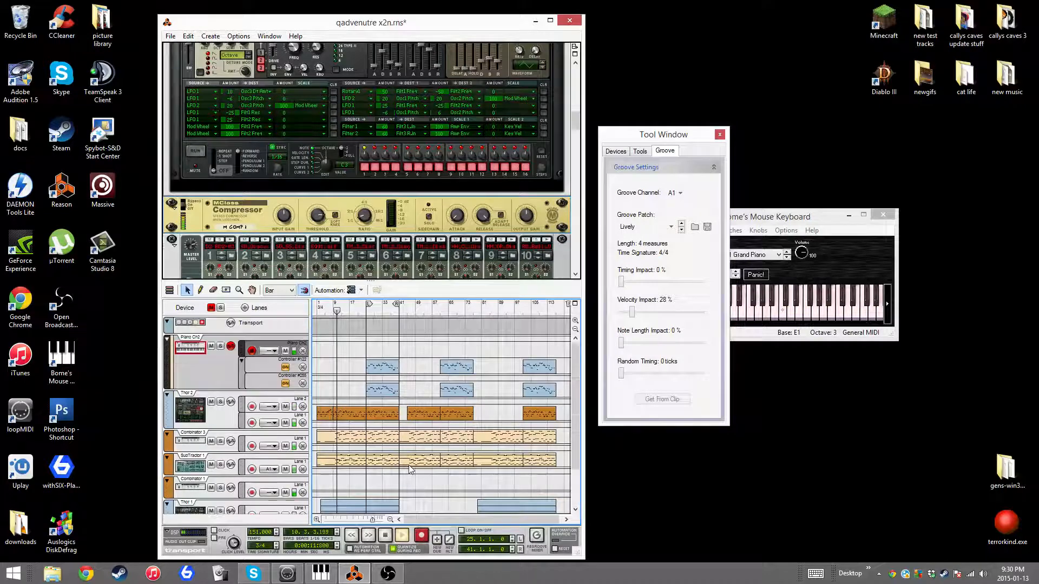
{"action": "scroll", "coordinate": [409, 469], "scroll_direction": "up", "scroll_amount": 3}
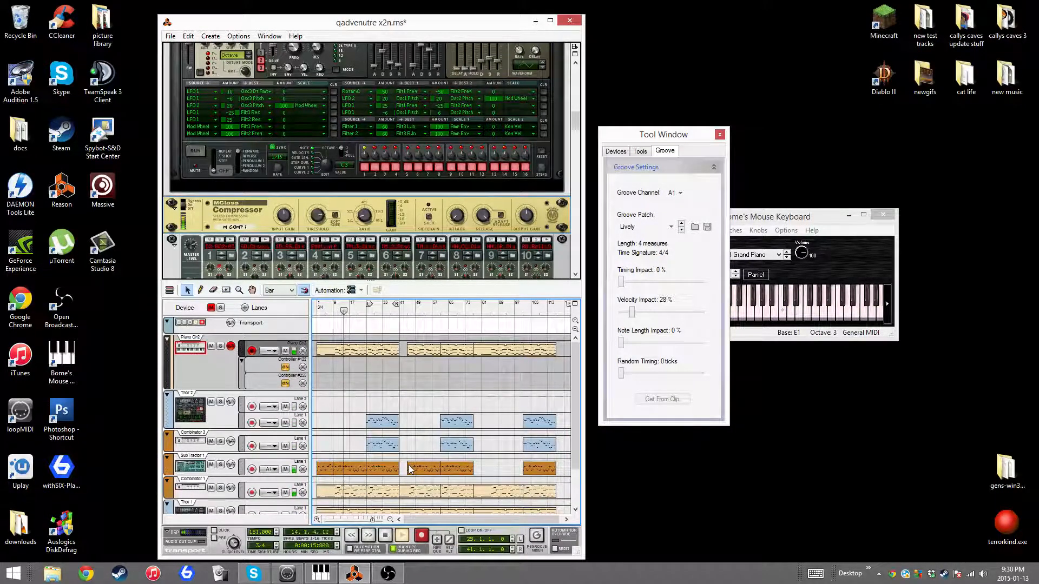
{"action": "scroll", "coordinate": [410, 470], "scroll_direction": "down", "scroll_amount": 3}
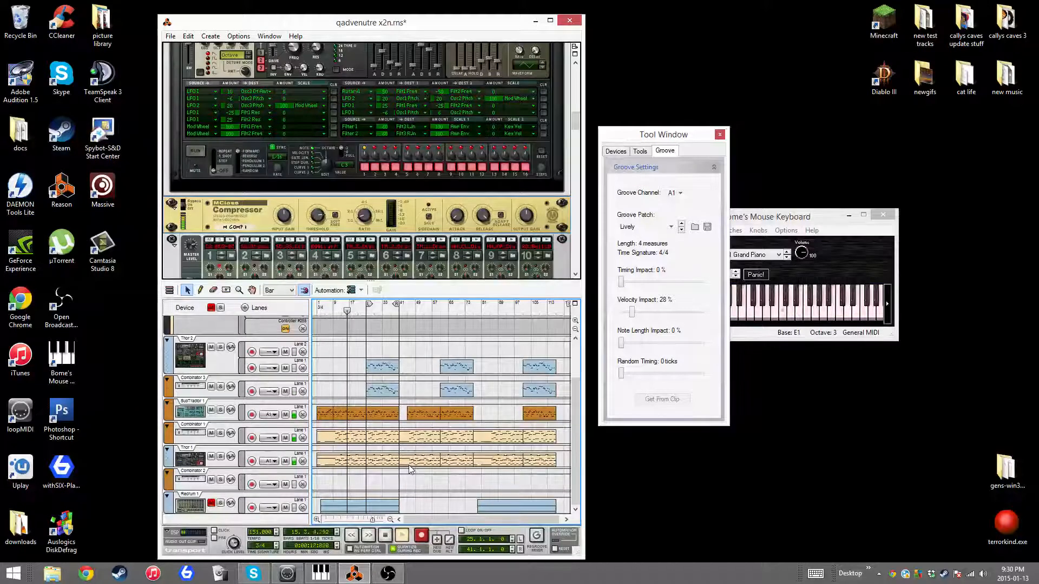
Step: Fine-tune the level of channel 6 on the main mixer during playback
{"action": "left_click_drag", "start_coordinate": [576, 119], "coordinate": [576, 77]}
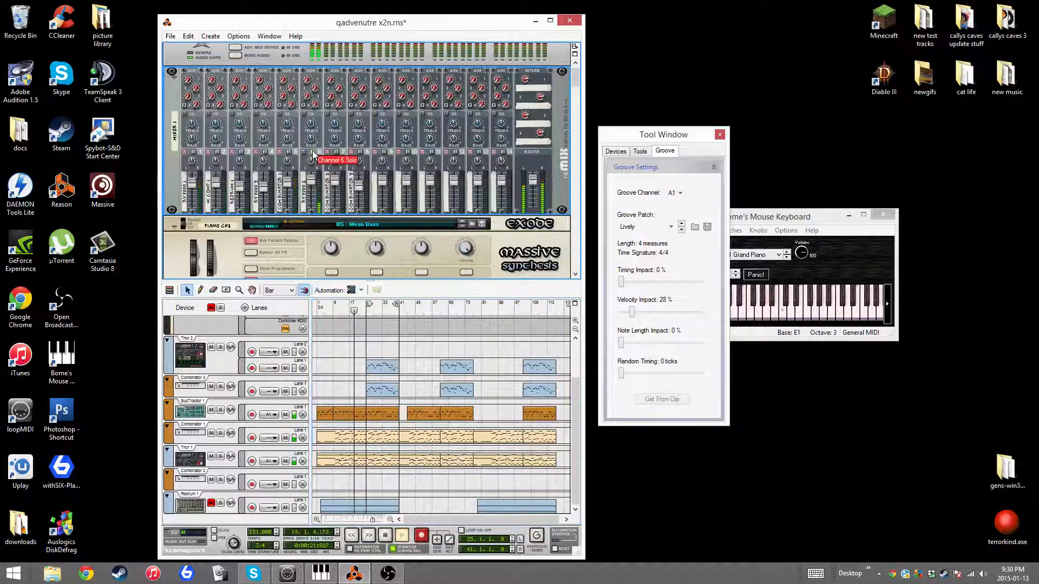
{"action": "left_click_drag", "start_coordinate": [312, 188], "coordinate": [312, 186]}
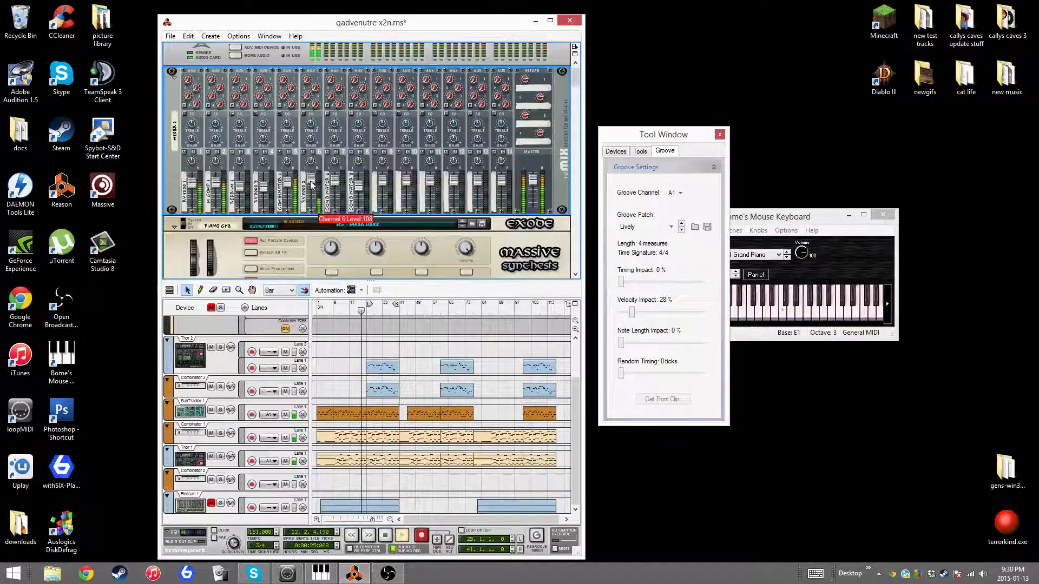
{"action": "left_click_drag", "start_coordinate": [311, 185], "coordinate": [308, 186]}
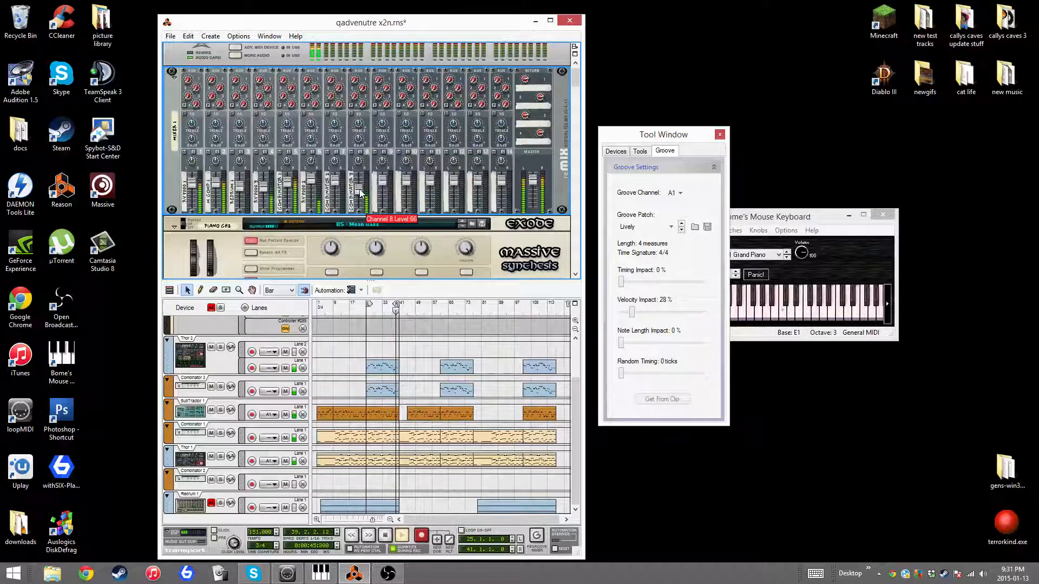
Step: Set the main mixer's channel 8 level to 74 and unmute the Redrum 1 track
{"action": "left_click_drag", "start_coordinate": [360, 189], "coordinate": [359, 189]}
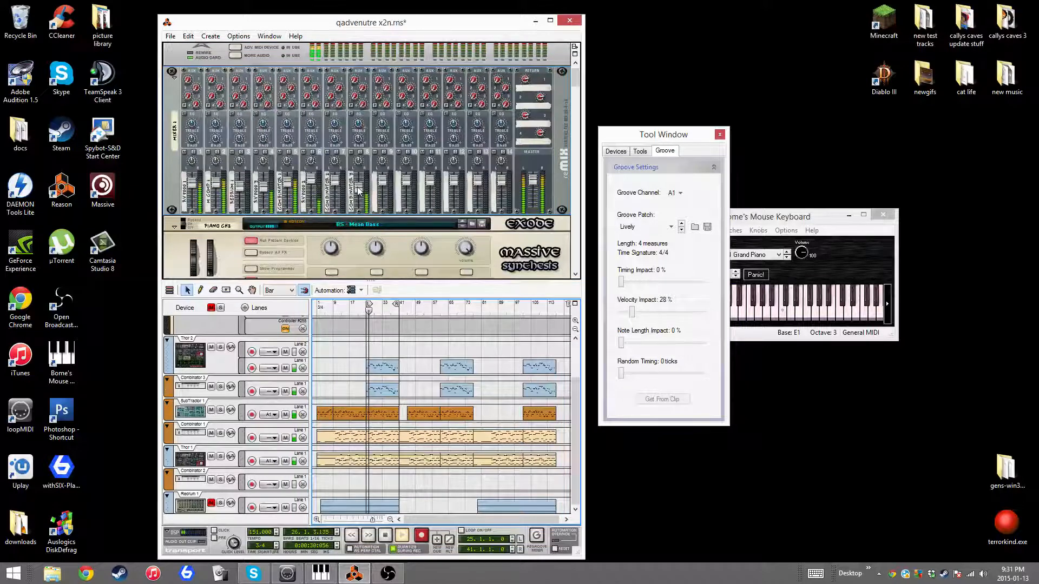
{"action": "left_click_drag", "start_coordinate": [358, 192], "coordinate": [357, 191]}
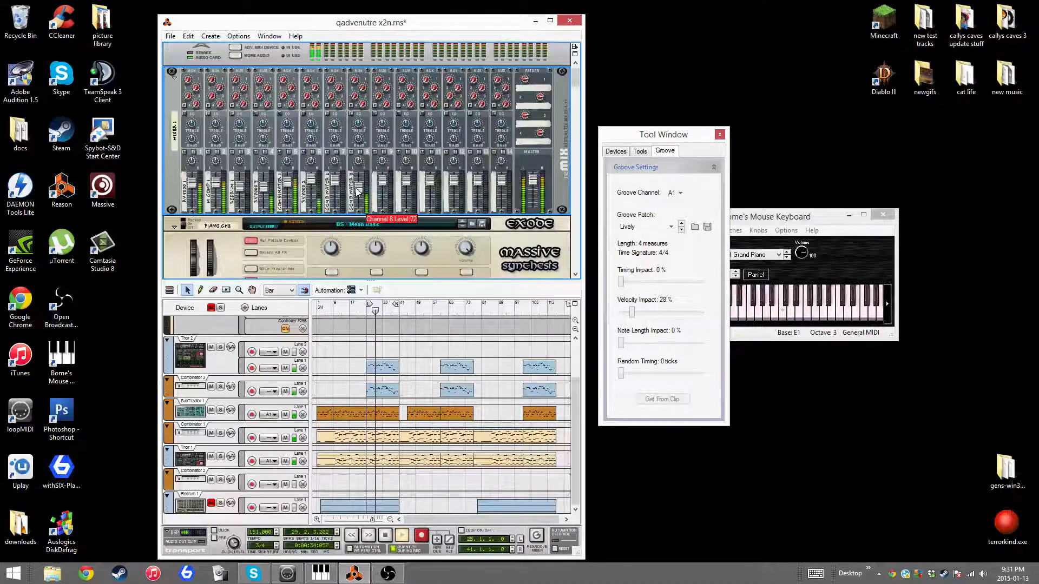
{"action": "left_click_drag", "start_coordinate": [358, 190], "coordinate": [358, 193]}
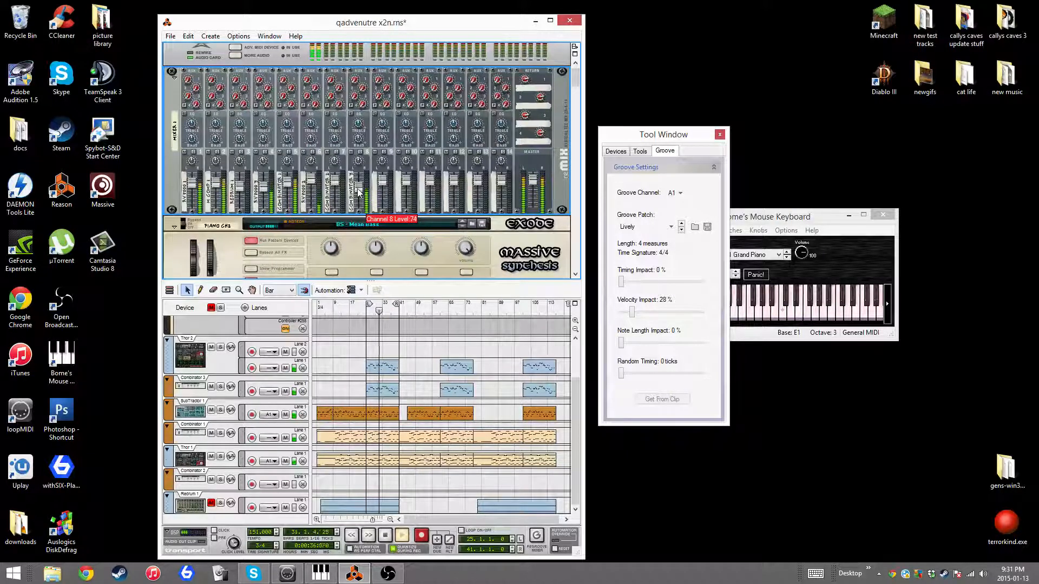
{"action": "scroll", "coordinate": [378, 264], "scroll_direction": "down", "scroll_amount": 3}
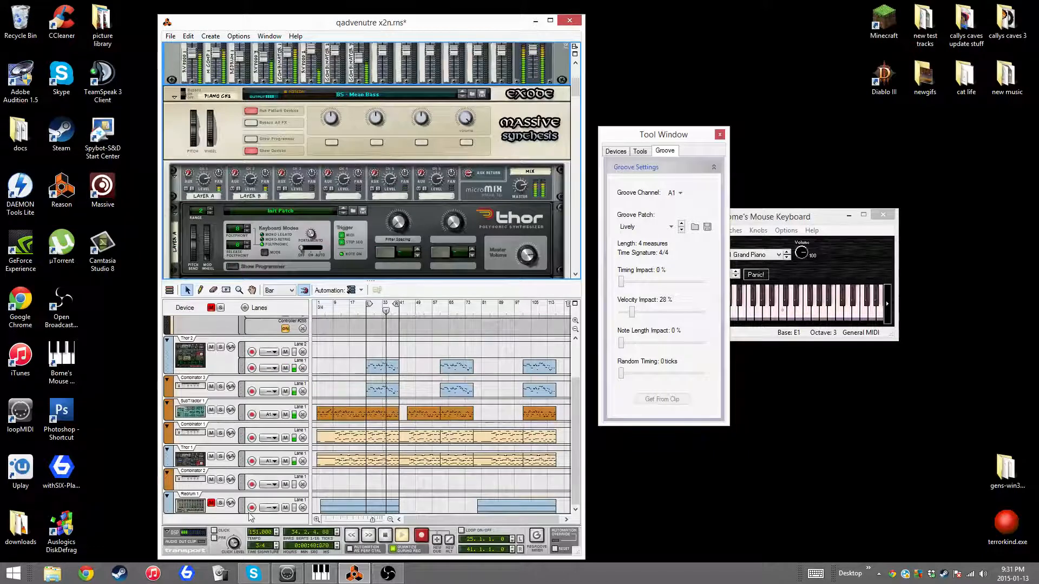
{"action": "left_click", "coordinate": [211, 503]}
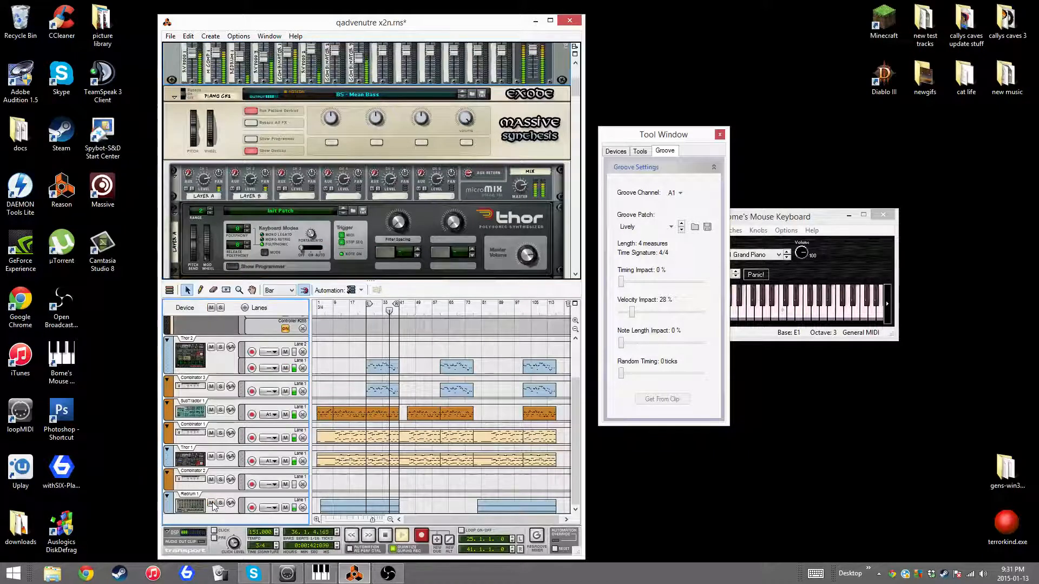
Step: Mute the Redrum 1 track and select the Combinator 2 track to receive the keyboard input
{"action": "left_click", "coordinate": [211, 503]}
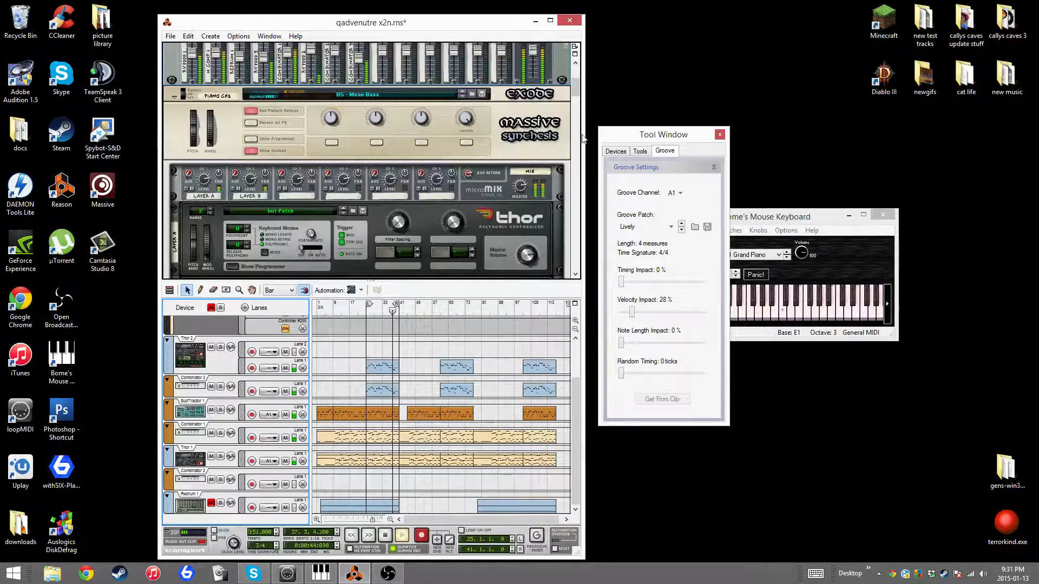
{"action": "left_click_drag", "start_coordinate": [577, 96], "coordinate": [580, 286]}
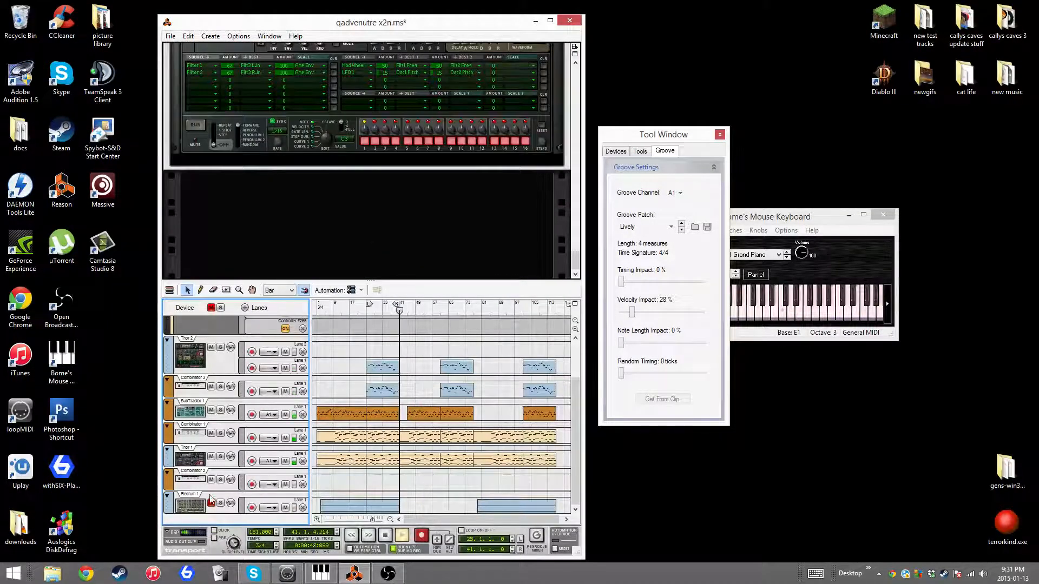
{"action": "left_click", "coordinate": [243, 480]}
Step: Switch to Bome's Mouse Keyboard and try out lead notes on Combinator 2 over the playing song
{"action": "left_click", "coordinate": [789, 219]}
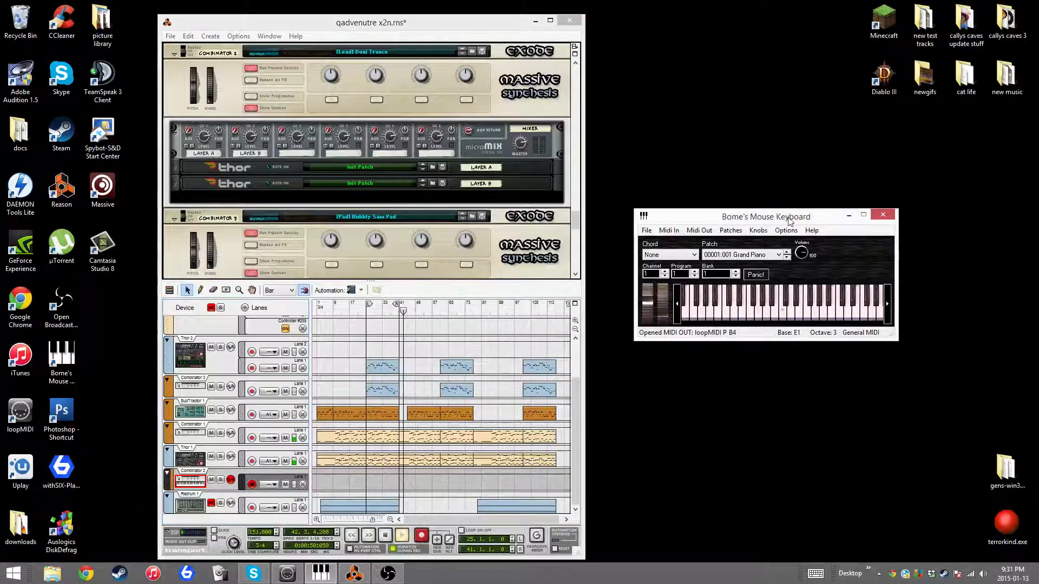
{"action": "key", "text": "i"}
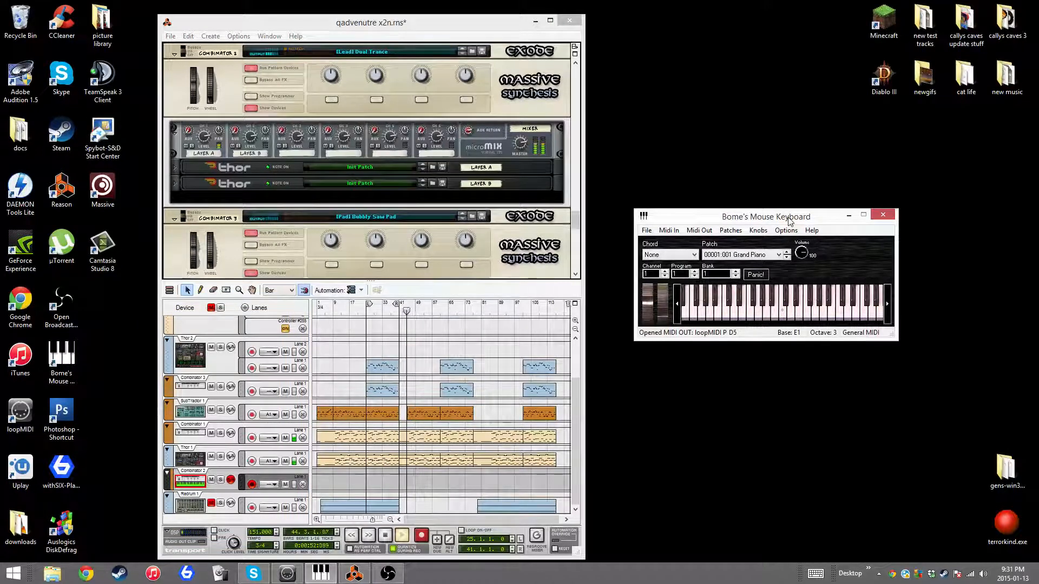
{"action": "key", "text": "bracketleft"}
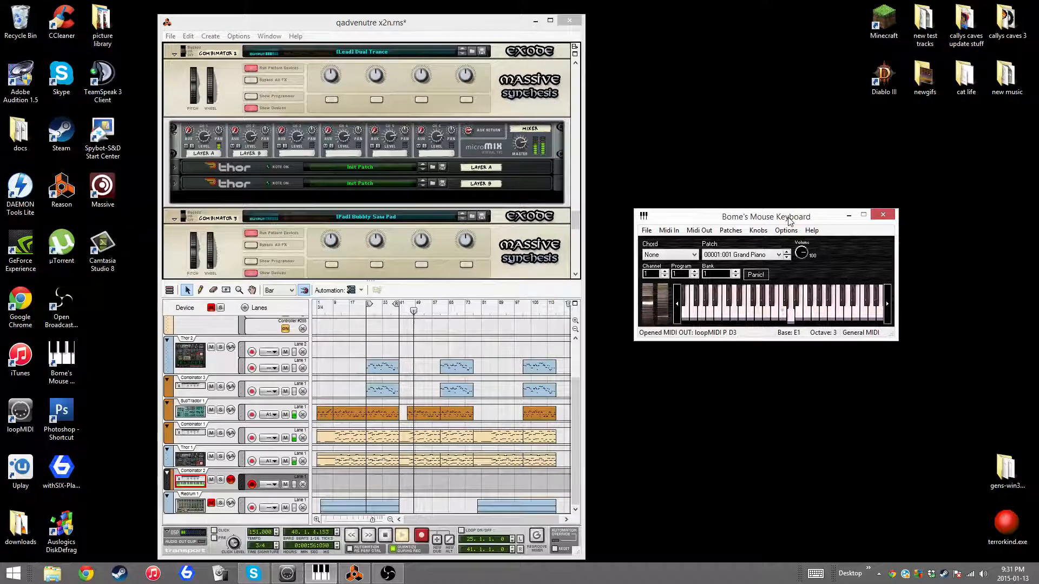
{"action": "key", "text": "v"}
{"action": "key", "text": "x"}
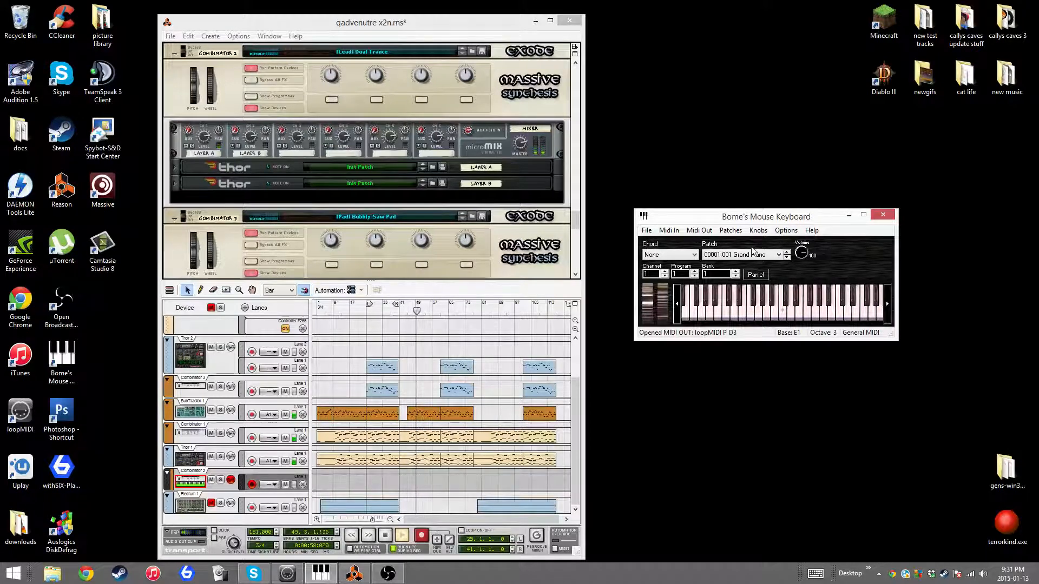
{"action": "key", "text": "b"}
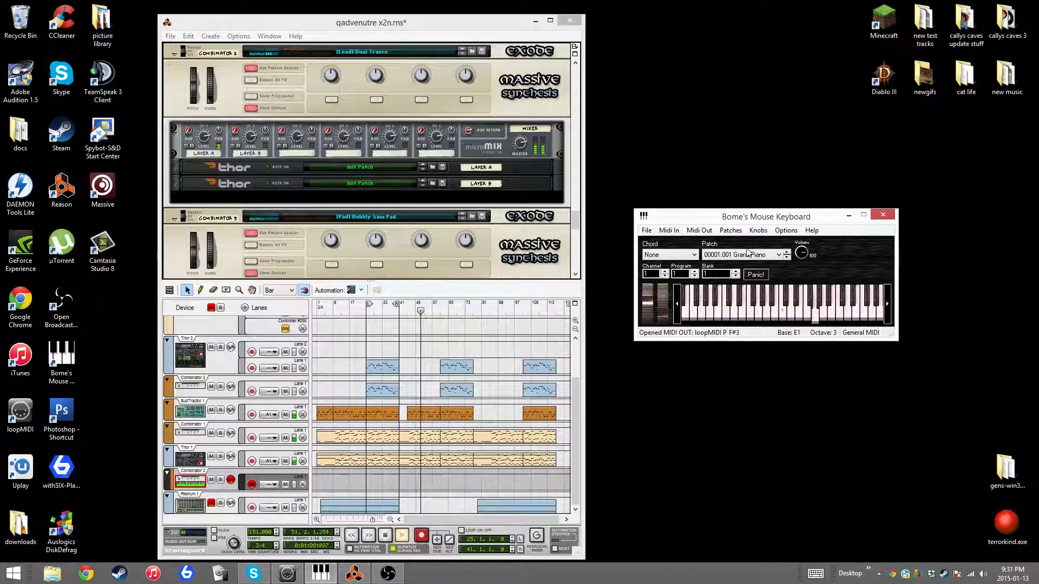
{"action": "key", "text": "g"}
{"action": "key", "text": "n"}
{"action": "key", "text": "x"}
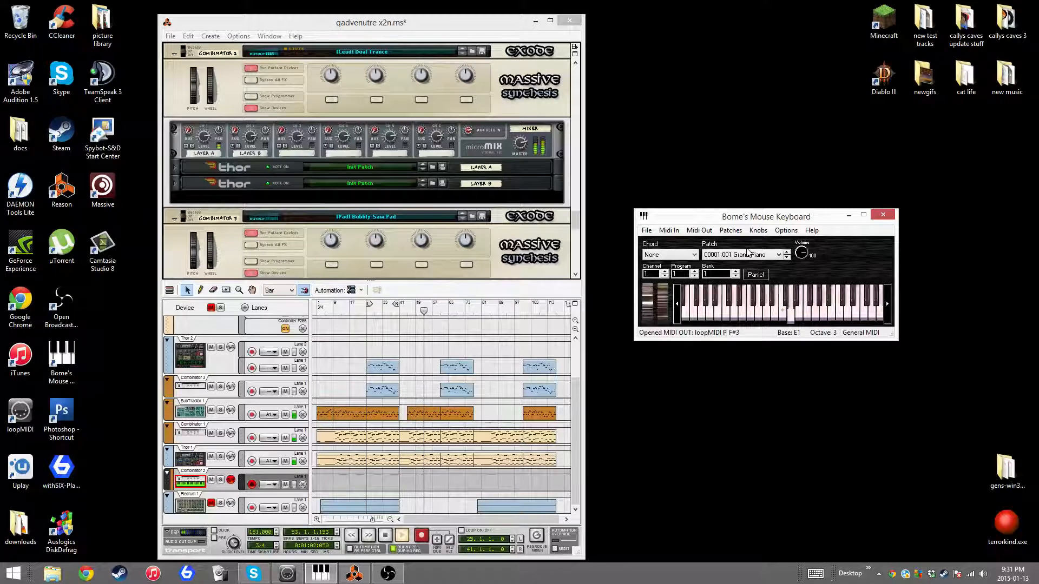
Step: Set the mouse keyboard to octave 4 and try higher lead notes on Combinator 2 during playback
{"action": "left_click", "coordinate": [787, 231]}
{"action": "left_click", "coordinate": [787, 255]}
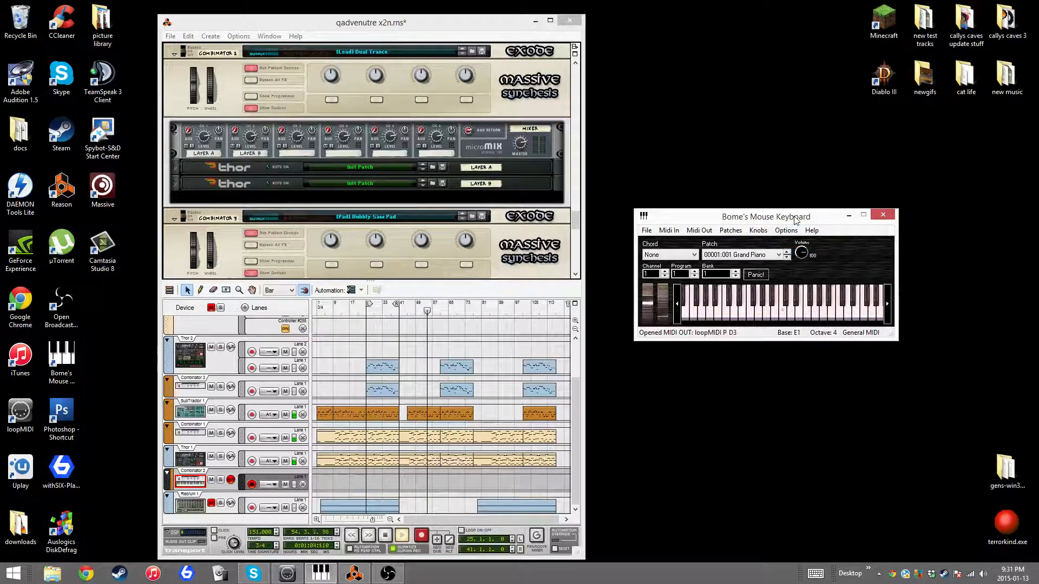
{"action": "key", "text": "g"}
{"action": "key", "text": "n"}
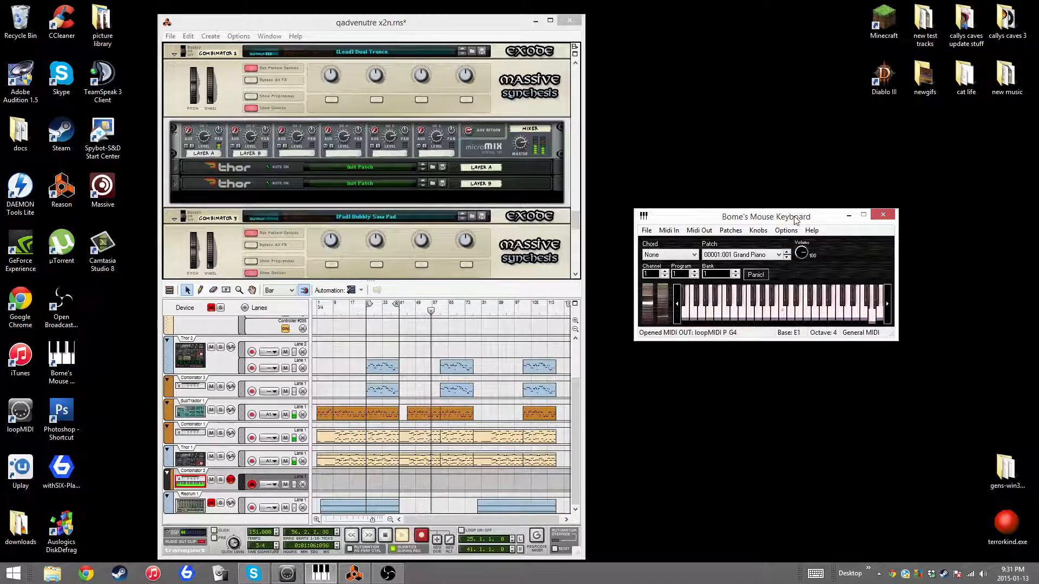
Step: Play improvised melody notes on Bome's Mouse Keyboard through the Combinator 2 track over the playing song
{"action": "key", "text": "x"}
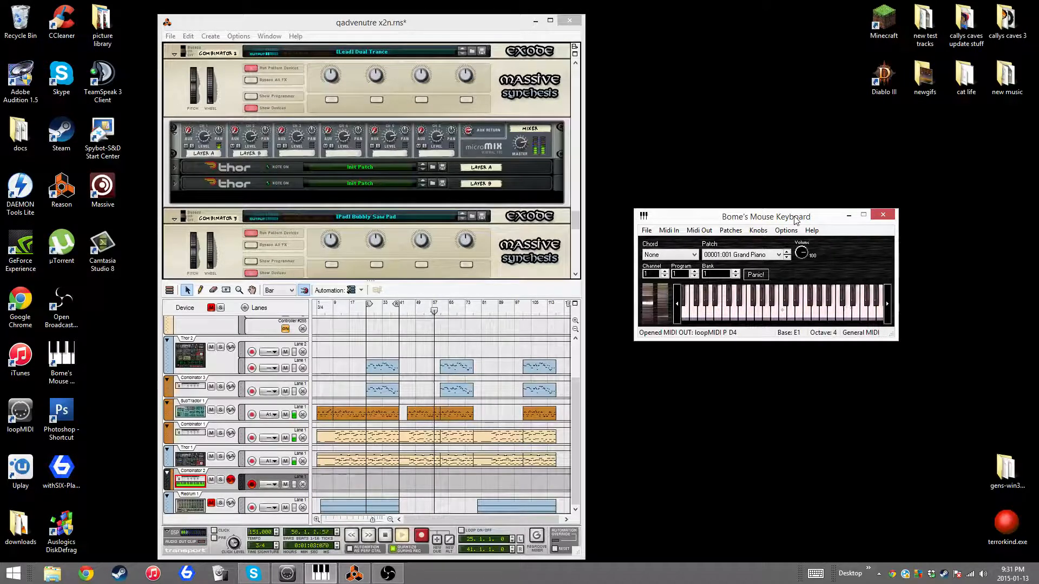
{"action": "key", "text": "c"}
{"action": "key", "text": "g"}
{"action": "key", "text": "n"}
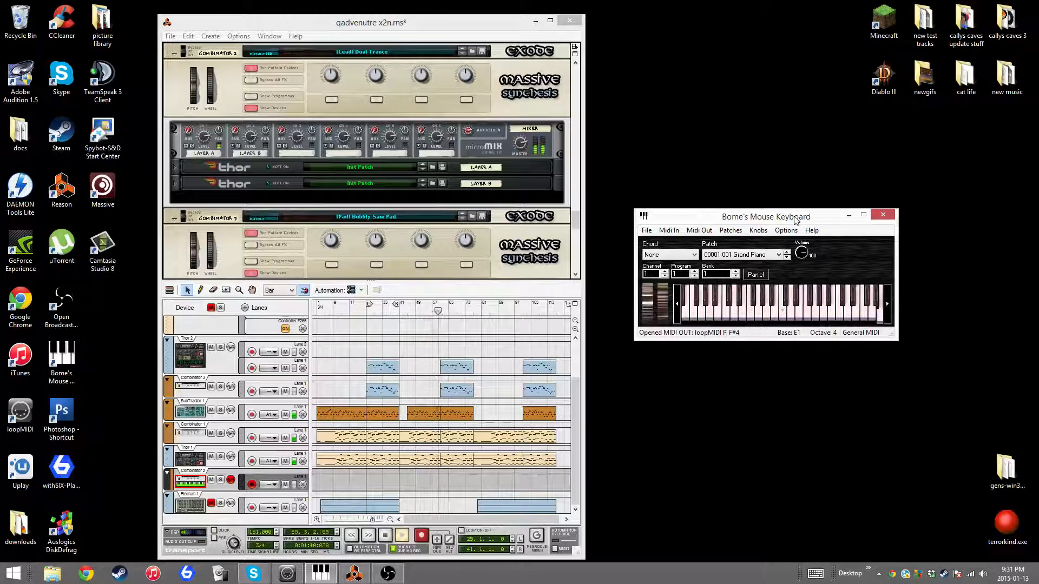
{"action": "key", "text": "x"}
{"action": "key", "text": "c"}
{"action": "key", "text": "g"}
{"action": "key", "text": "n"}
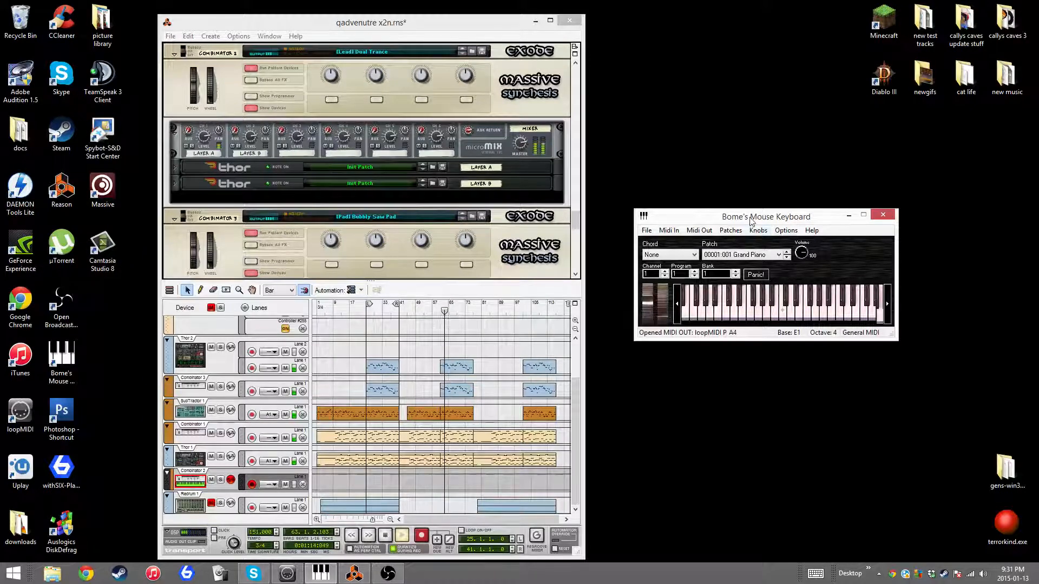
{"action": "key", "text": "n"}
{"action": "key", "text": "g"}
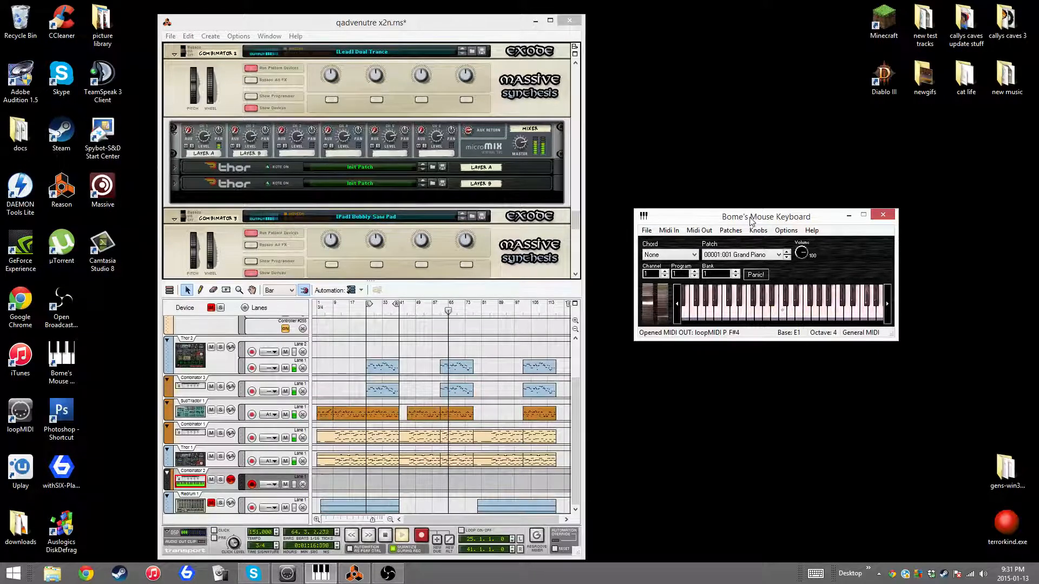
{"action": "key", "text": "c"}
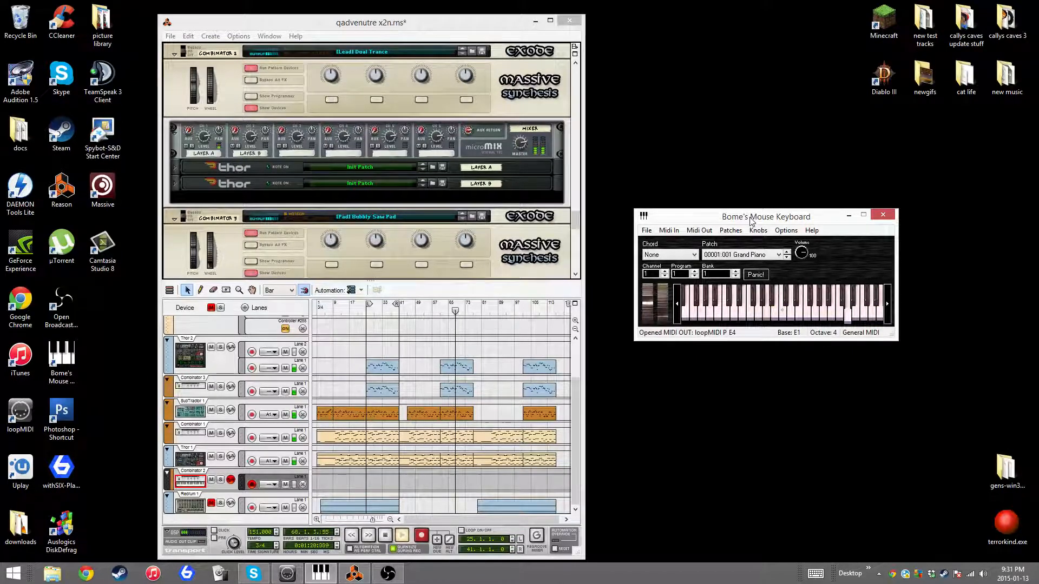
{"action": "key", "text": "x"}
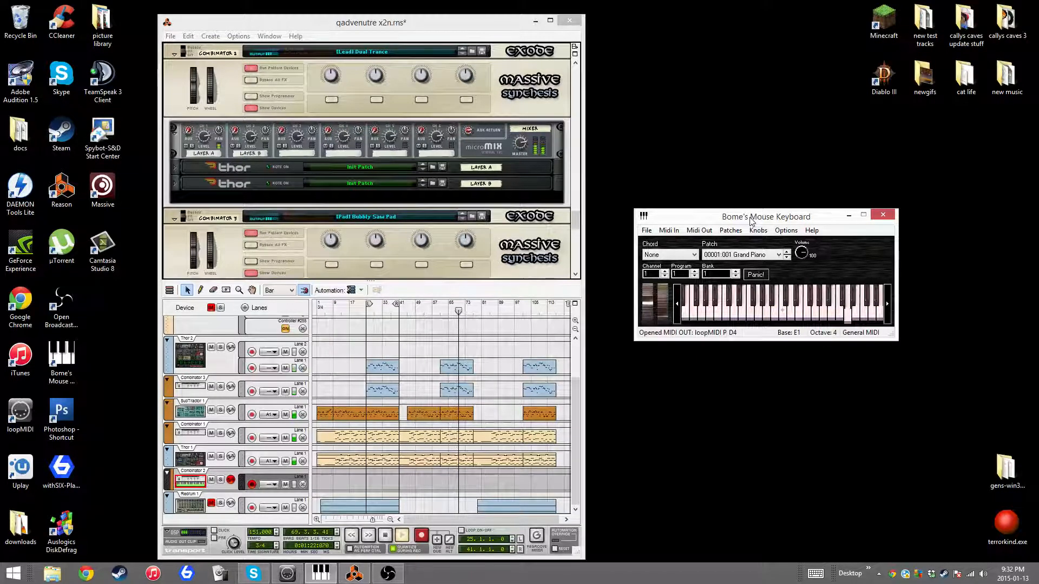
{"action": "key", "text": "n"}
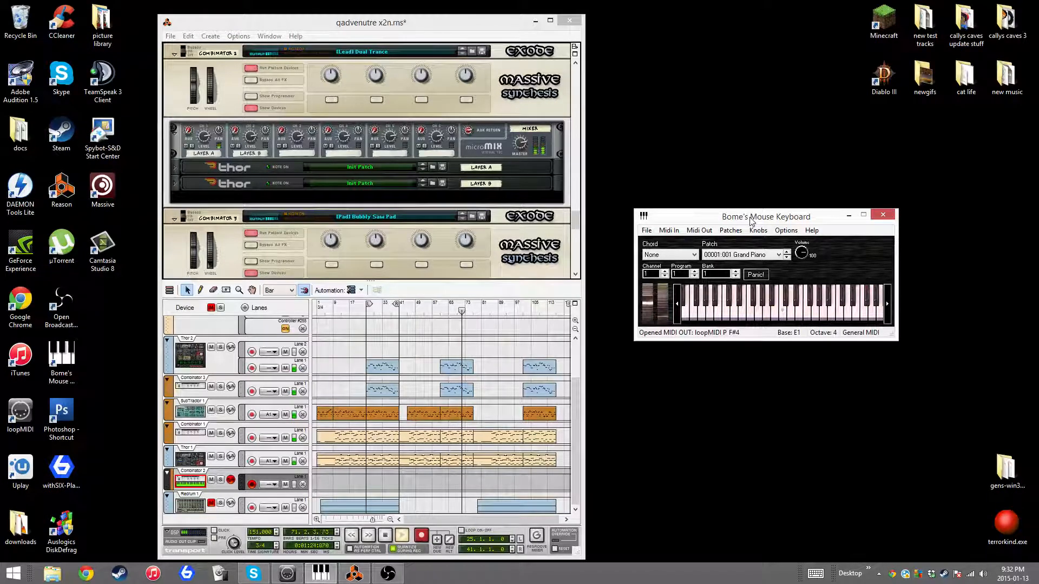
{"action": "key", "text": "c"}
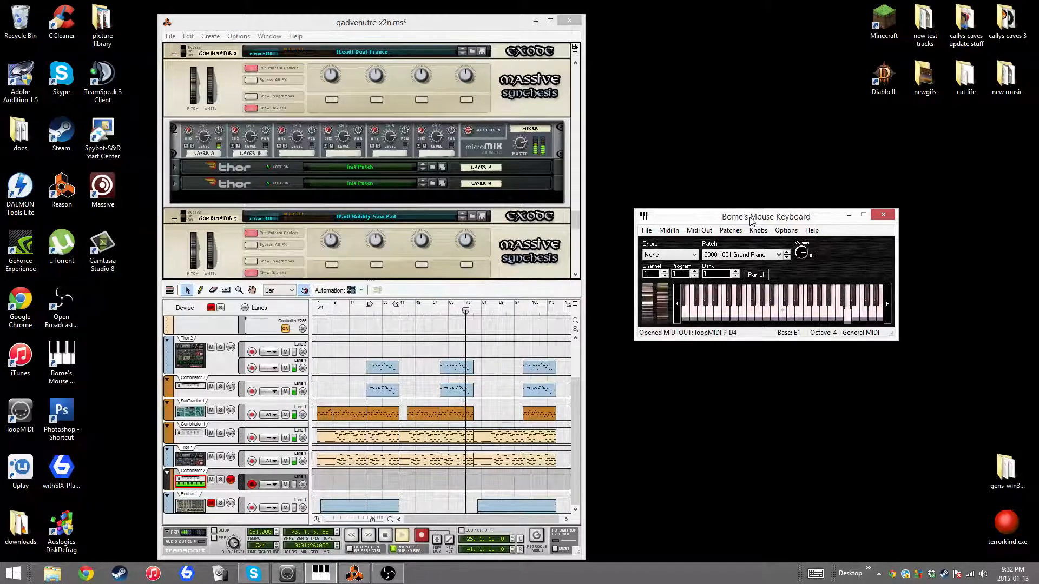
{"action": "key", "text": "s"}
{"action": "key", "text": "x"}
{"action": "key", "text": "s"}
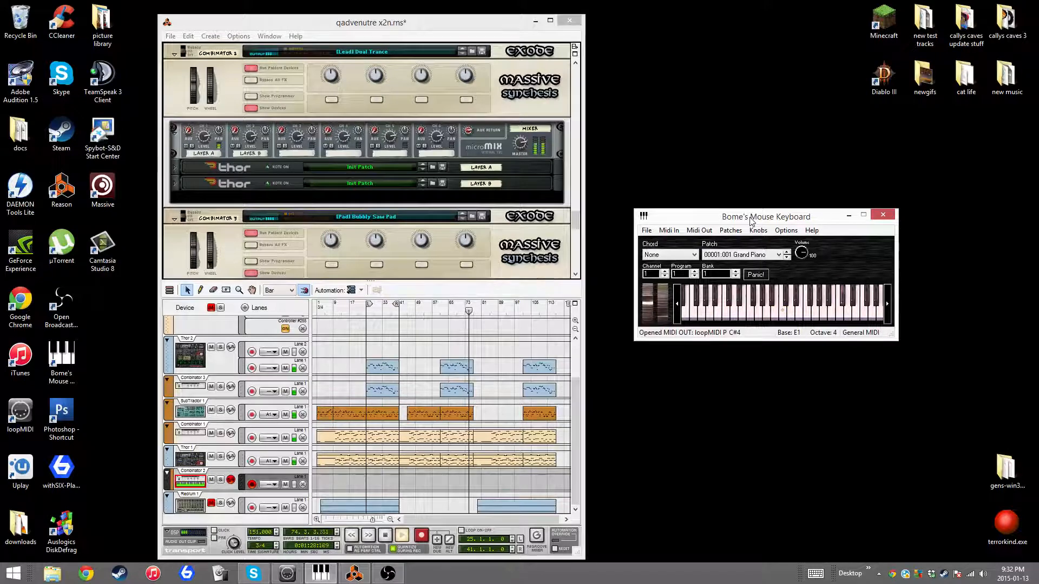
{"action": "key", "text": "o"}
{"action": "key", "text": "o"}
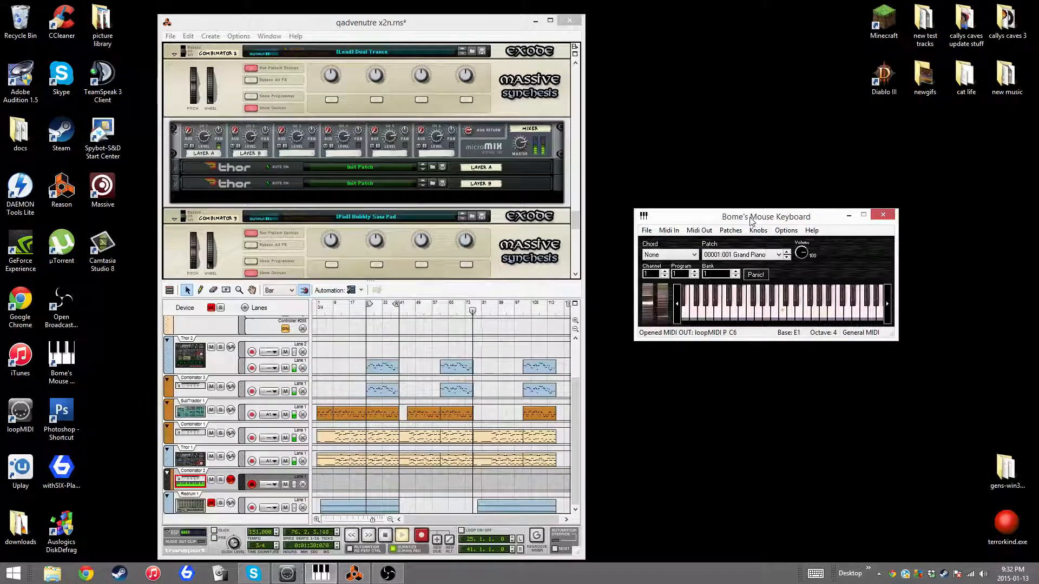
{"action": "key", "text": "s"}
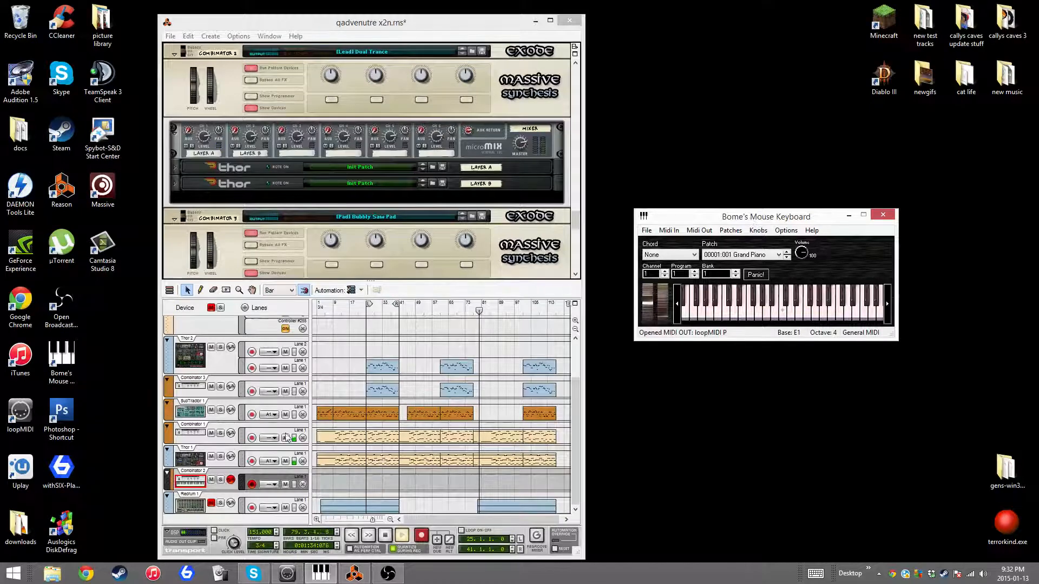
Step: In Reason, return playback to the song's start, then unmute and select the Redrum 1 track
{"action": "left_click", "coordinate": [417, 495]}
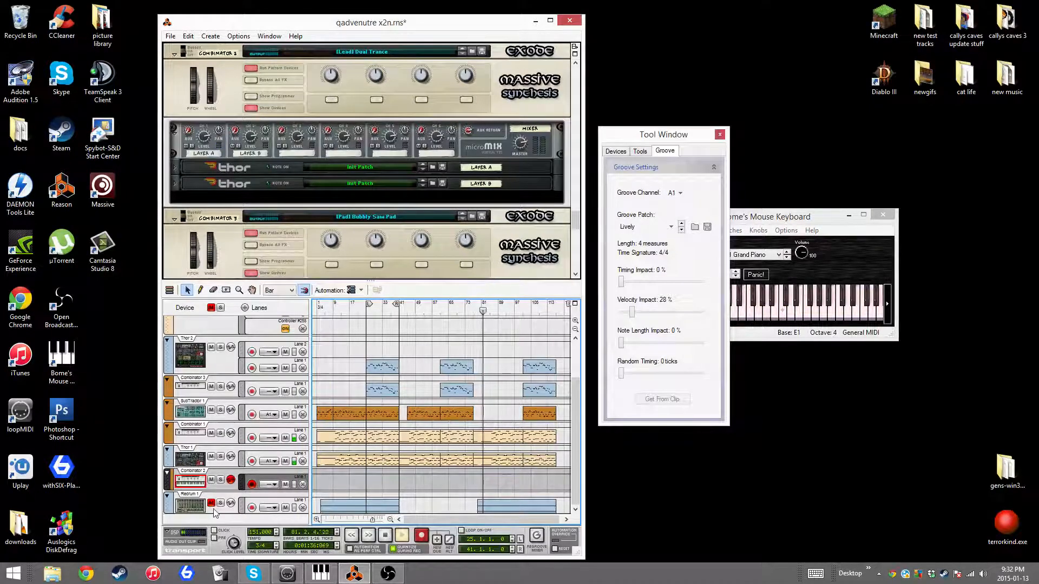
{"action": "left_click_drag", "start_coordinate": [351, 307], "coordinate": [261, 309]}
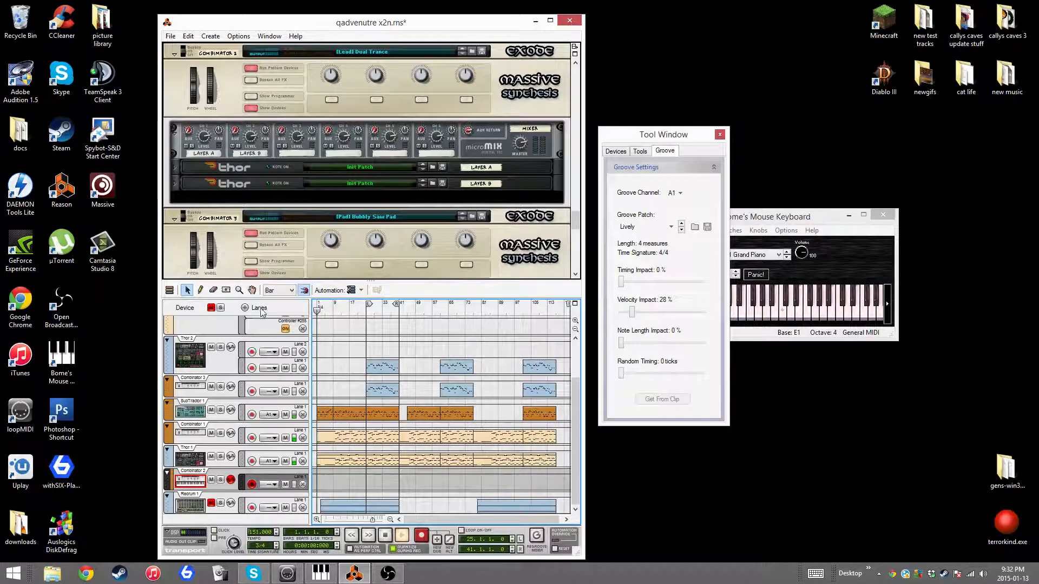
{"action": "left_click", "coordinate": [211, 504]}
{"action": "left_click", "coordinate": [209, 512]}
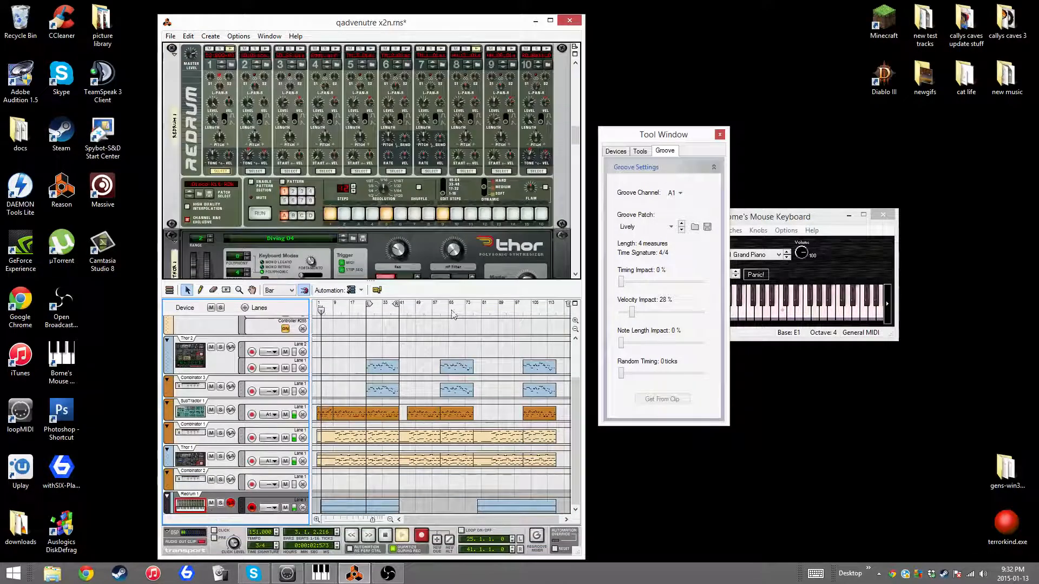
Step: Solo Redrum's drum channel 8 and browse for its sample in REASON REFILLS, REASON.SOUNDBANKS.REDRUM.WAV, Dance Mega Drums 2 ReFill, folder 03 HH-HIP 3
{"action": "left_click", "coordinate": [220, 72]}
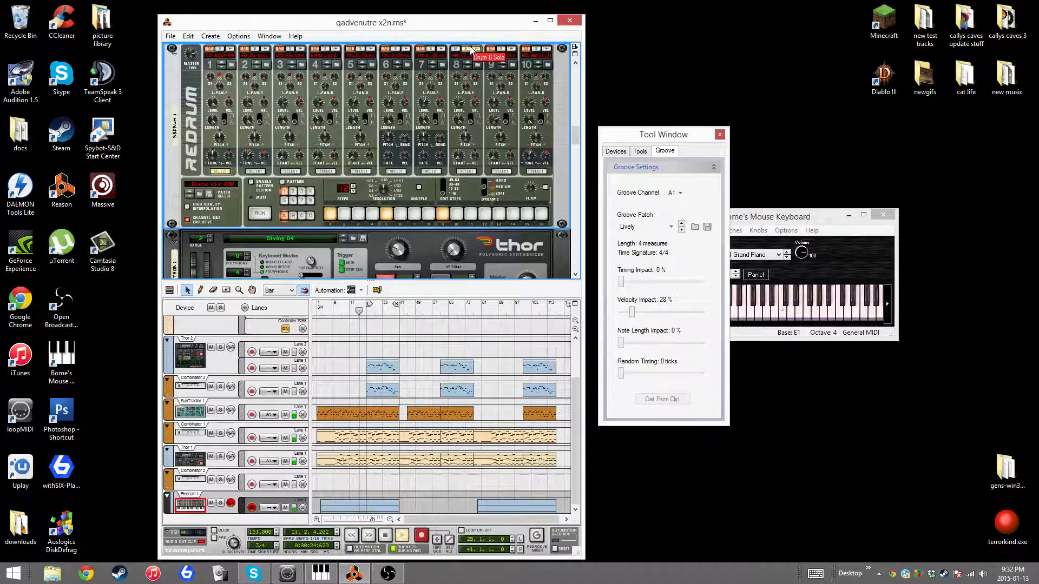
{"action": "left_click", "coordinate": [476, 50]}
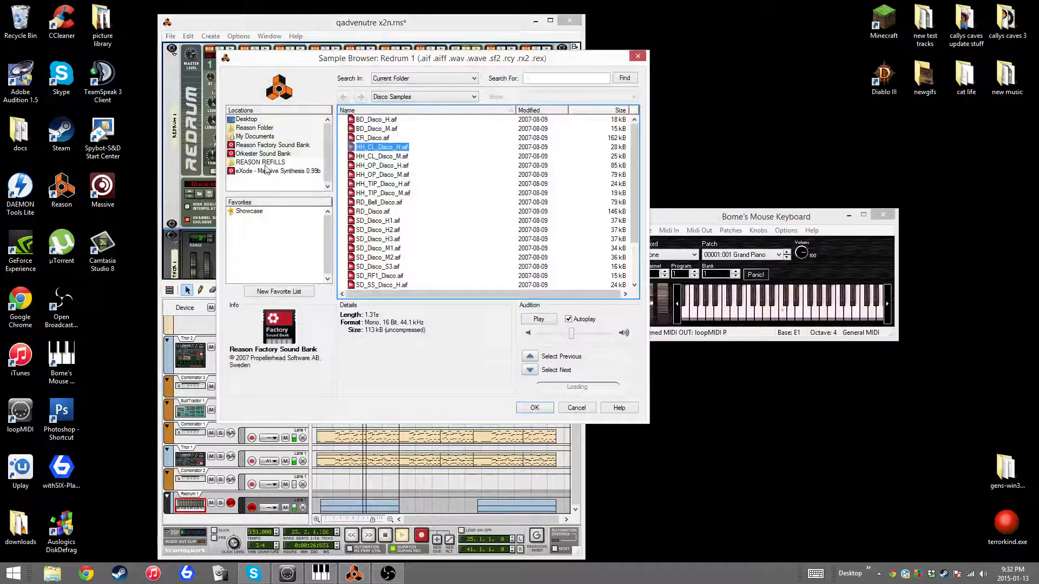
{"action": "left_click", "coordinate": [264, 162]}
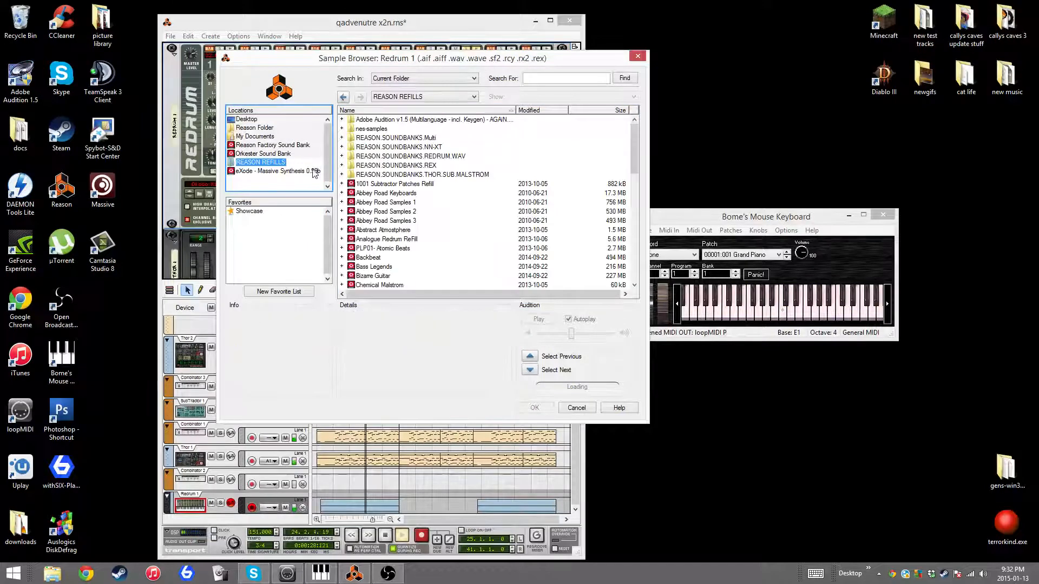
{"action": "left_click", "coordinate": [419, 156]}
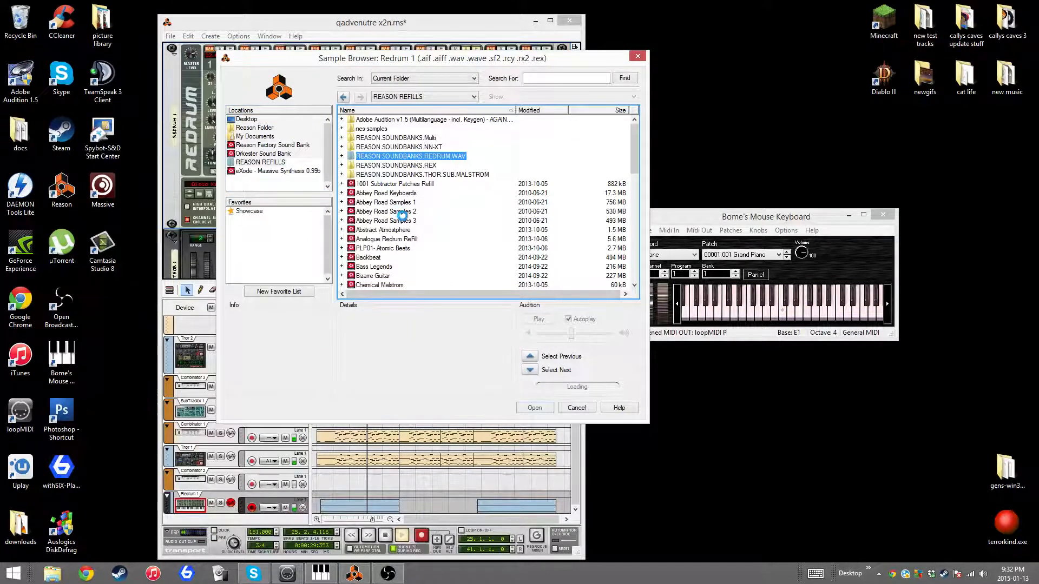
{"action": "scroll", "coordinate": [403, 222], "scroll_direction": "down", "scroll_amount": 2}
{"action": "scroll", "coordinate": [406, 228], "scroll_direction": "up", "scroll_amount": 2}
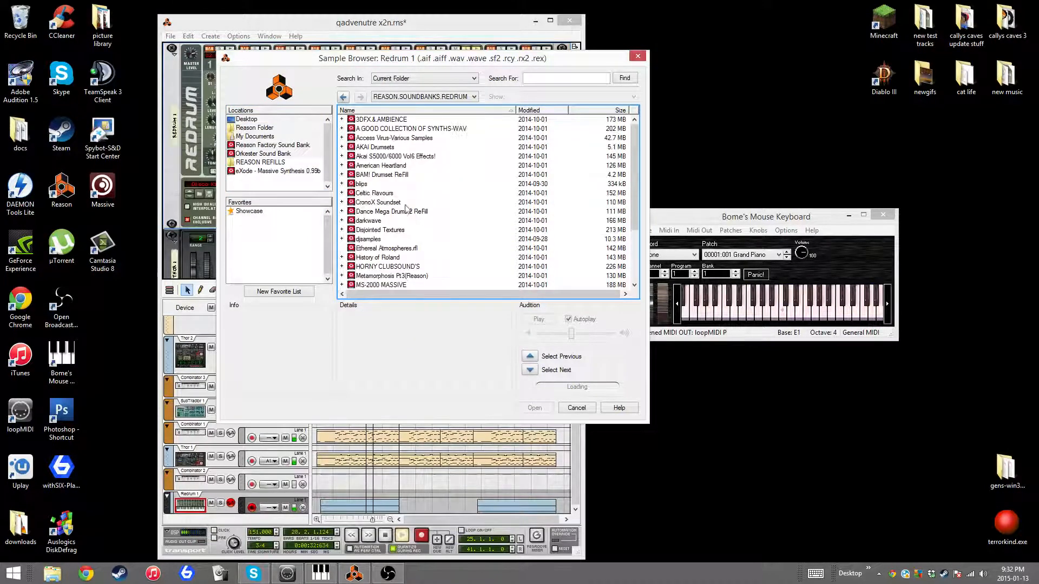
{"action": "double_click", "coordinate": [390, 211]}
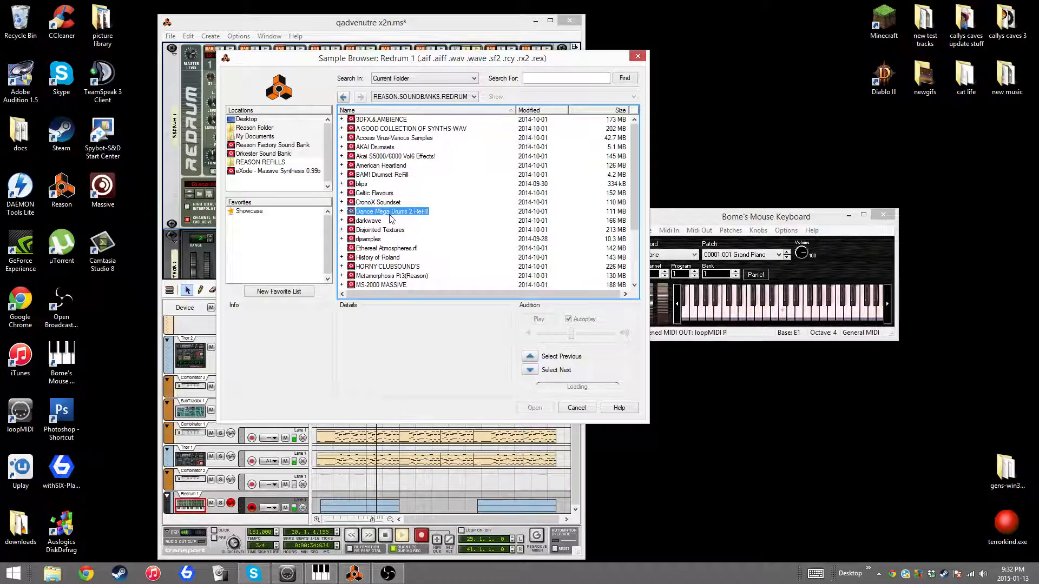
{"action": "double_click", "coordinate": [367, 140]}
{"action": "double_click", "coordinate": [367, 141]}
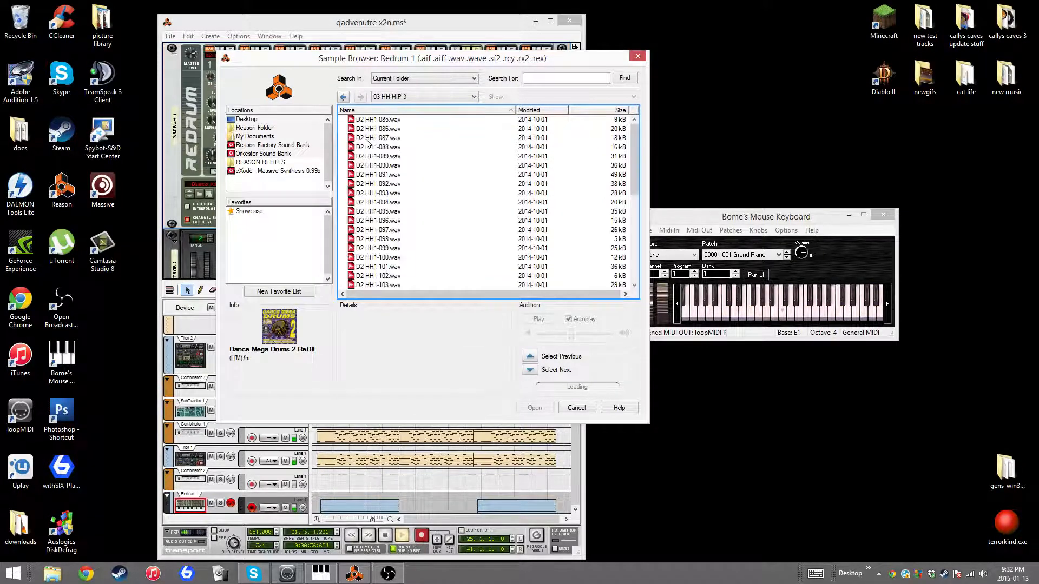
Step: Audition the hi-hat samples from D2 HH1-087.wav onward and load D2 HH1-092.wav into drum channel 8
{"action": "left_click", "coordinate": [366, 139]}
{"action": "left_click", "coordinate": [367, 149]}
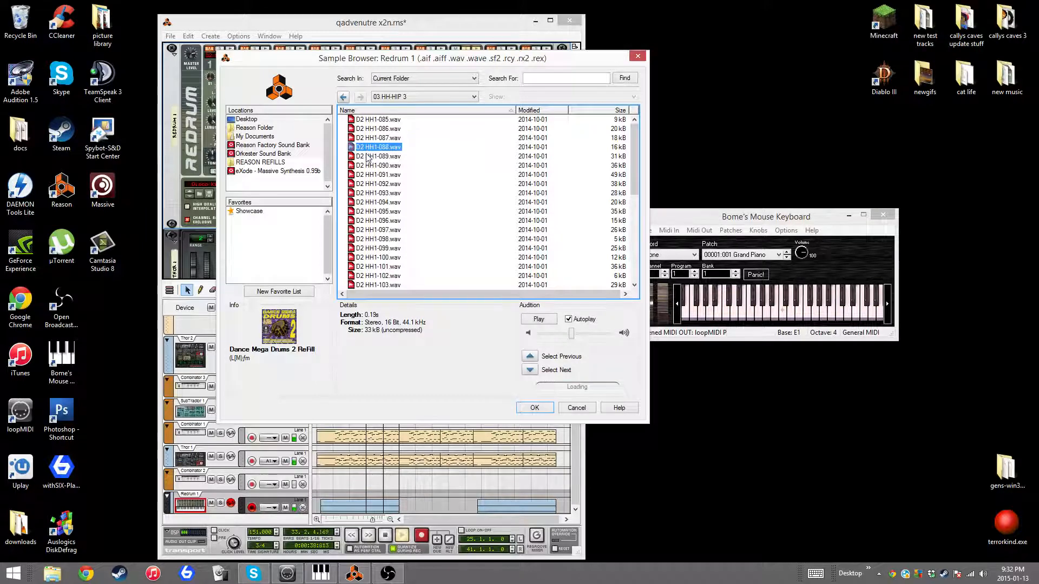
{"action": "left_click", "coordinate": [367, 156]}
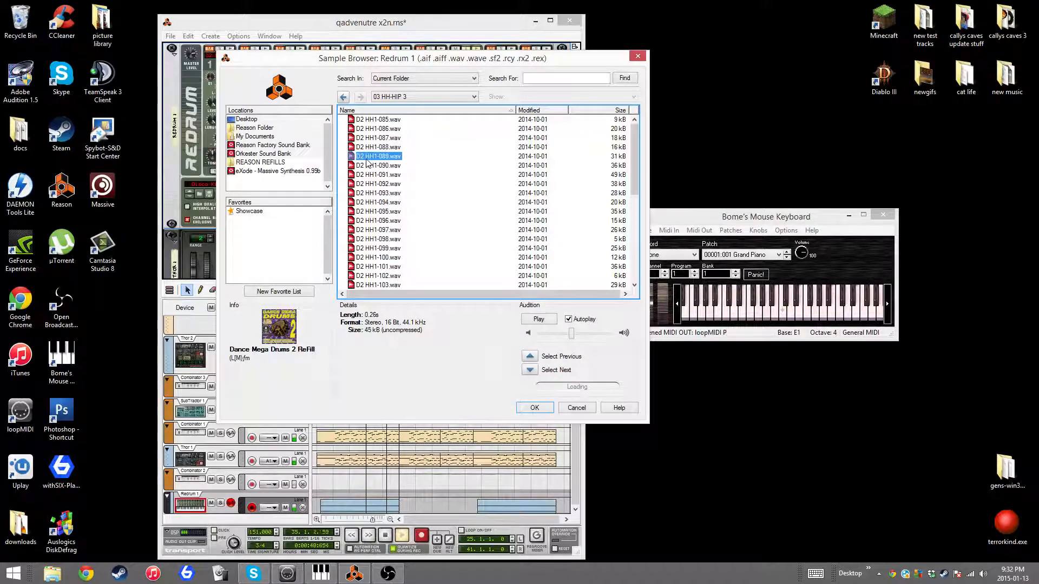
{"action": "left_click", "coordinate": [367, 165]}
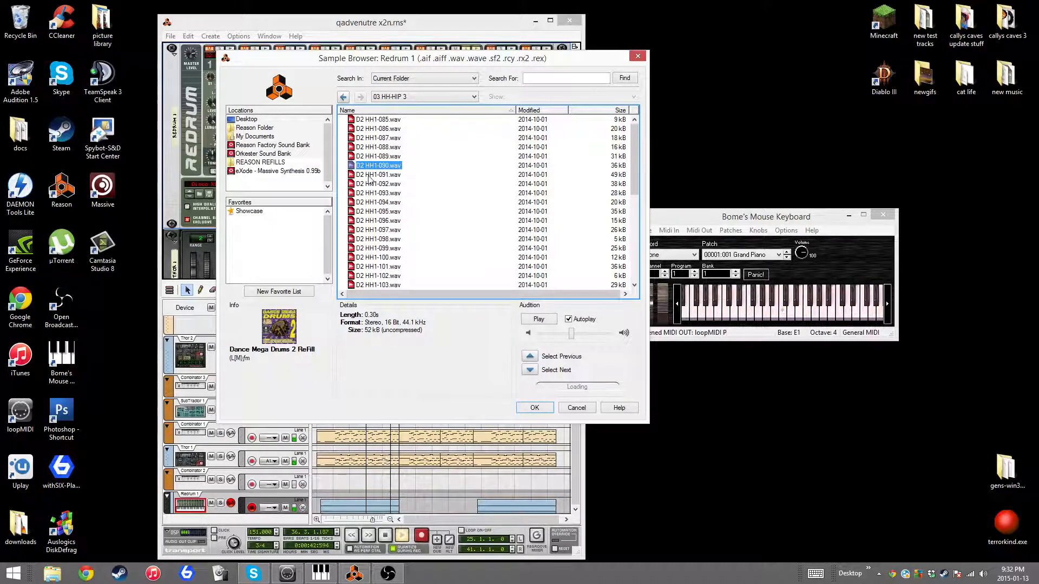
{"action": "left_click", "coordinate": [368, 175]}
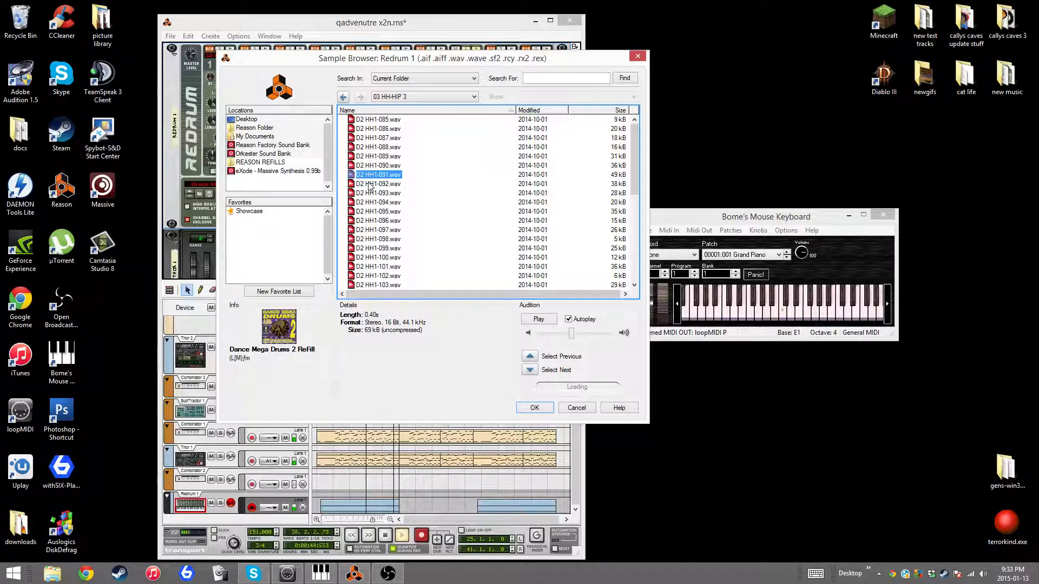
{"action": "left_click", "coordinate": [369, 184]}
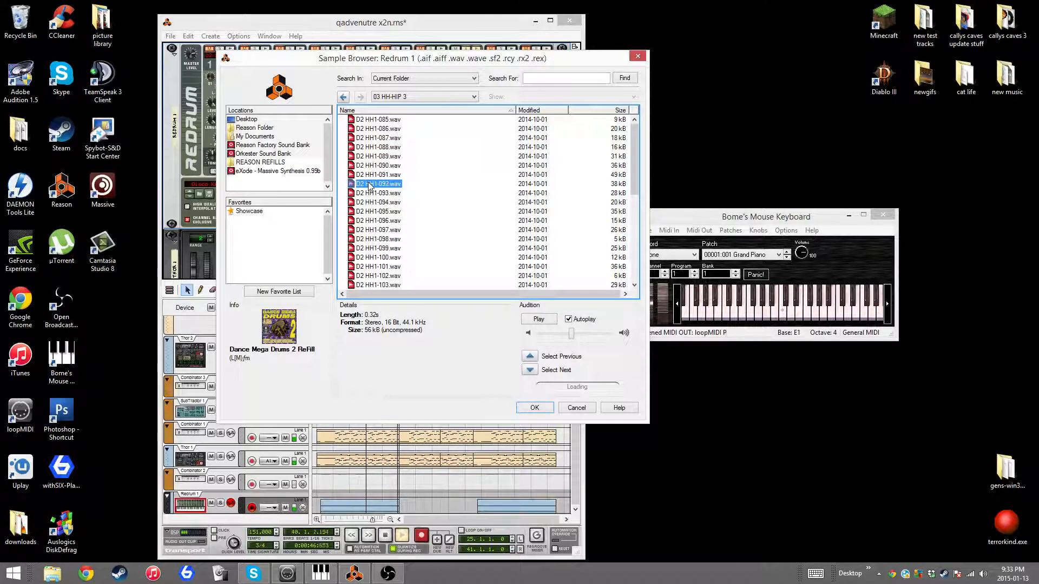
{"action": "double_click", "coordinate": [369, 185]}
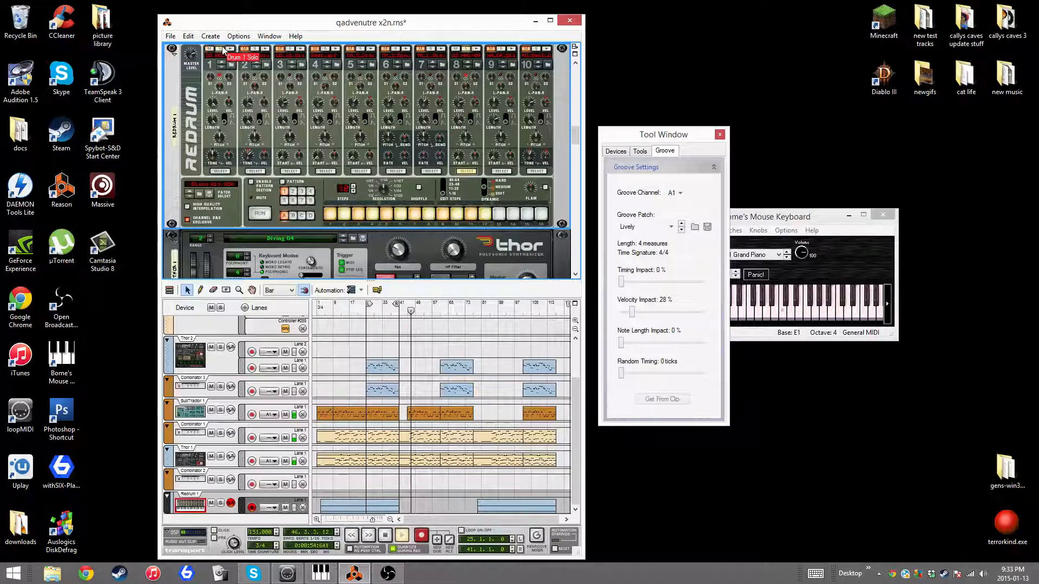
Step: Move playback back near the song's start, set the left loop locator to bar 9, and solo drum channel 1
{"action": "left_click", "coordinate": [321, 311]}
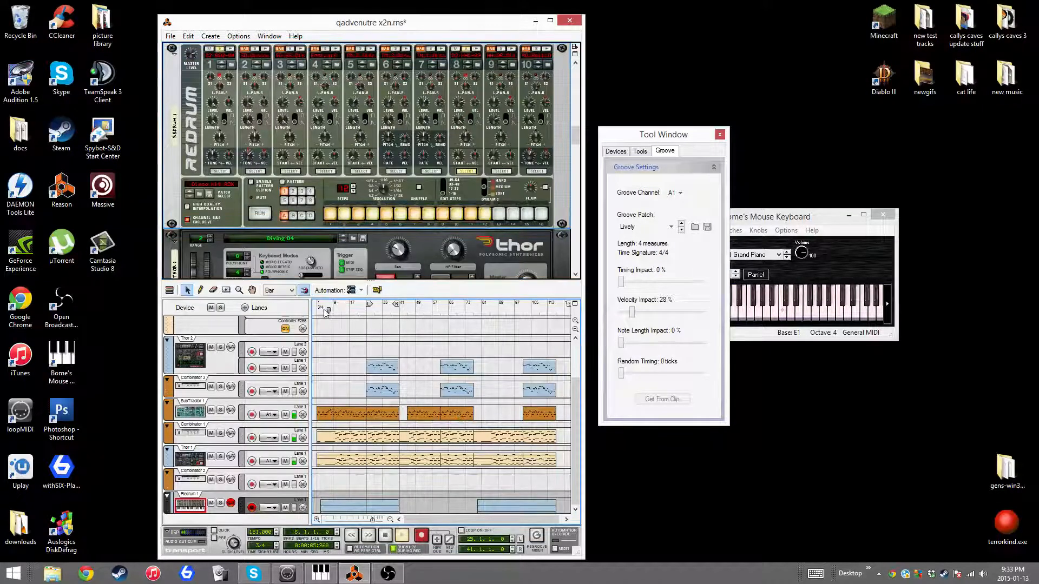
{"action": "left_click_drag", "start_coordinate": [369, 305], "coordinate": [335, 310]}
{"action": "left_click", "coordinate": [223, 72]}
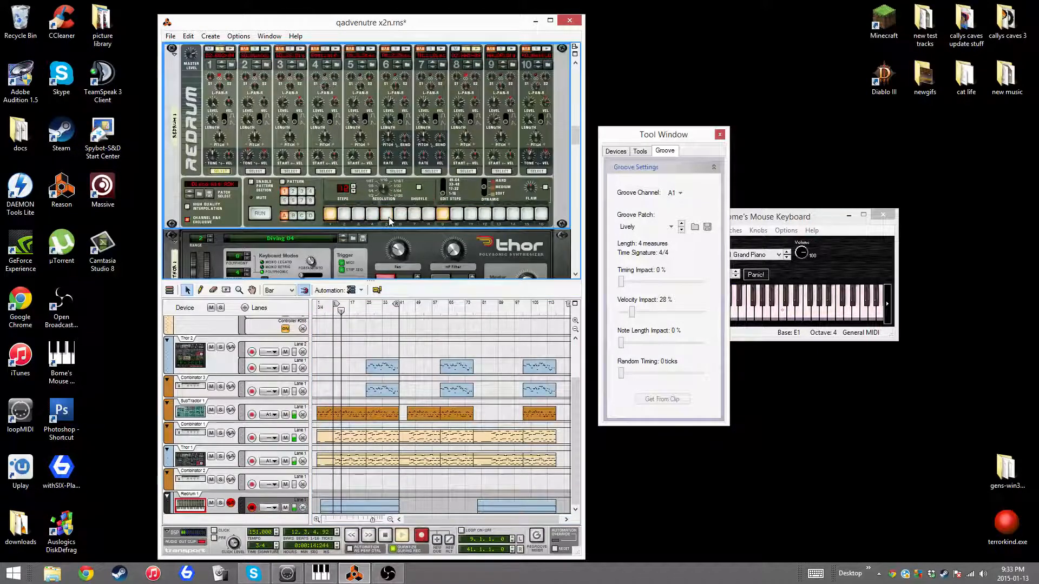
Step: Delete the clips from the Redrum 1 track, and enable and run Redrum's own pattern section
{"action": "left_click", "coordinate": [543, 496]}
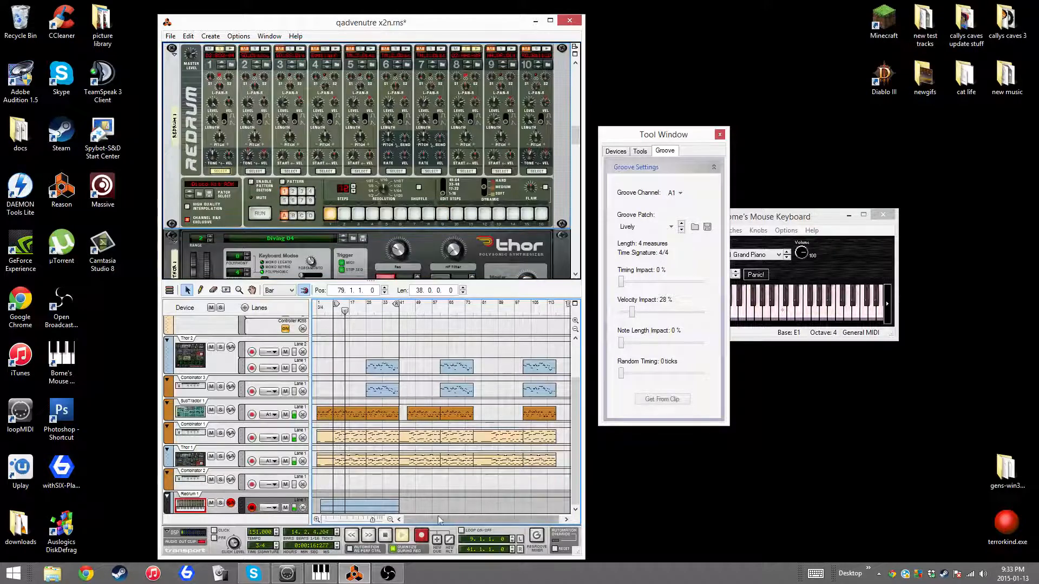
{"action": "left_click", "coordinate": [282, 182]}
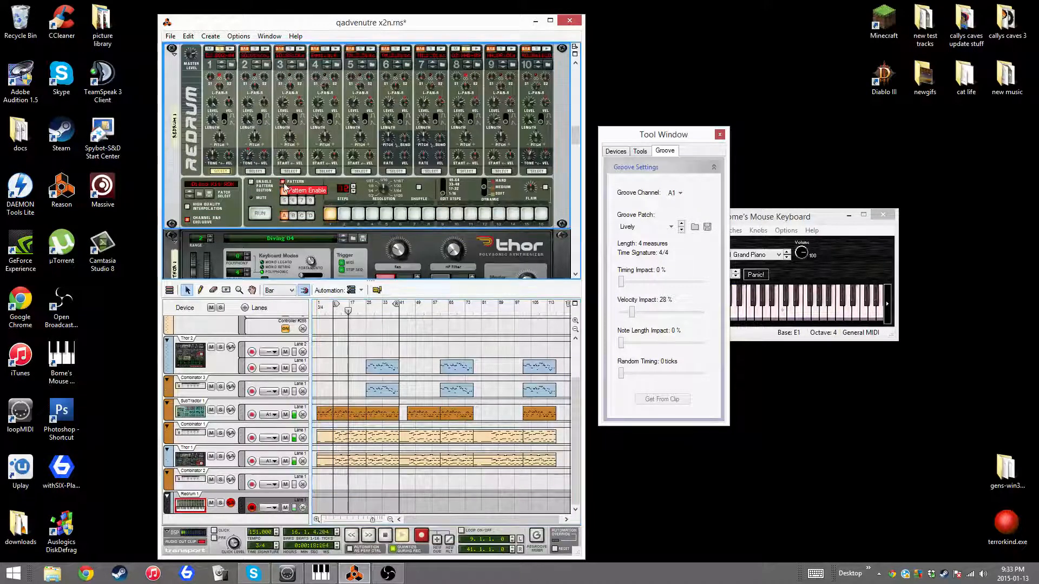
{"action": "left_click", "coordinate": [251, 181]}
{"action": "left_click", "coordinate": [262, 213]}
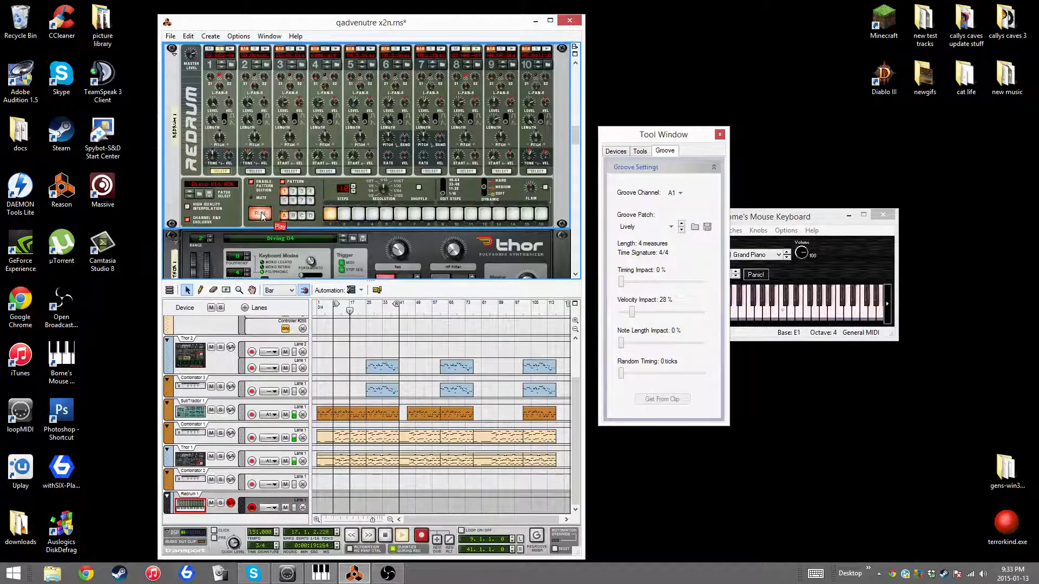
Step: Load DRUM!.WAV from the Analogue Redrum ReFill's kp800dr1 folder into drum channel 2 and add a hit on pattern step 1
{"action": "left_click", "coordinate": [264, 65]}
{"action": "left_click", "coordinate": [264, 154]}
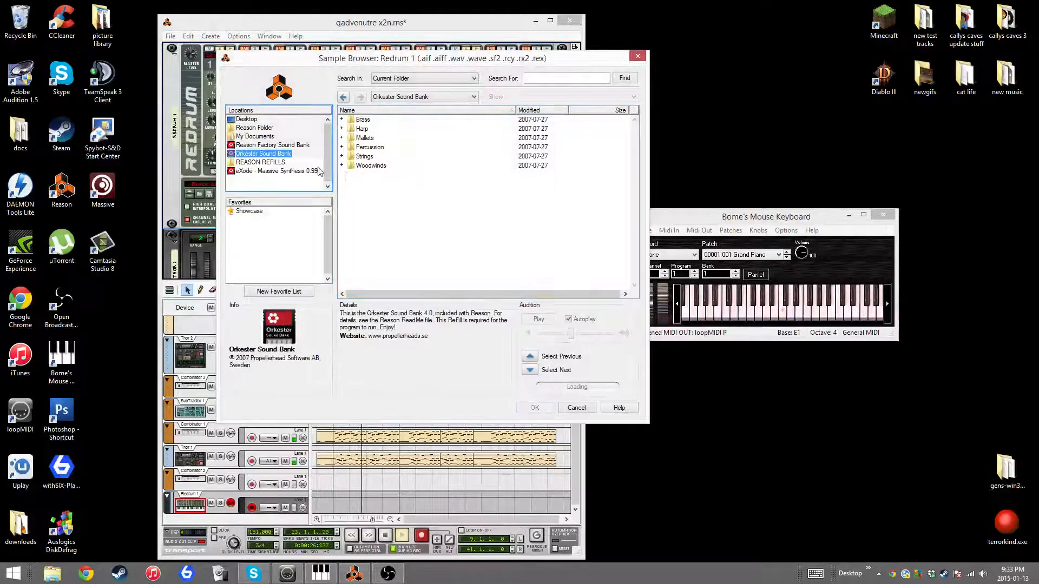
{"action": "left_click", "coordinate": [261, 162]}
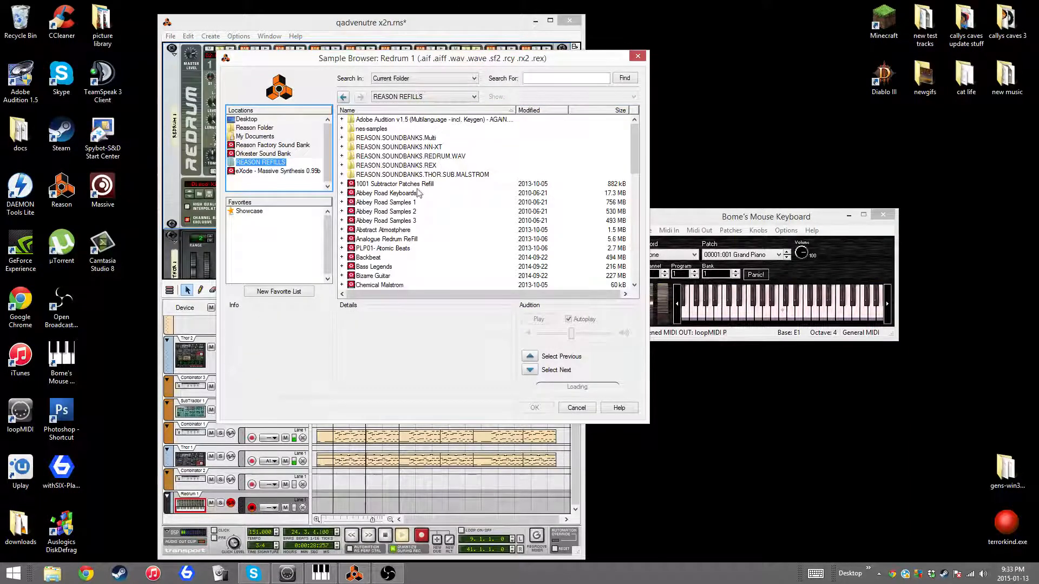
{"action": "double_click", "coordinate": [395, 238]}
{"action": "double_click", "coordinate": [366, 170]}
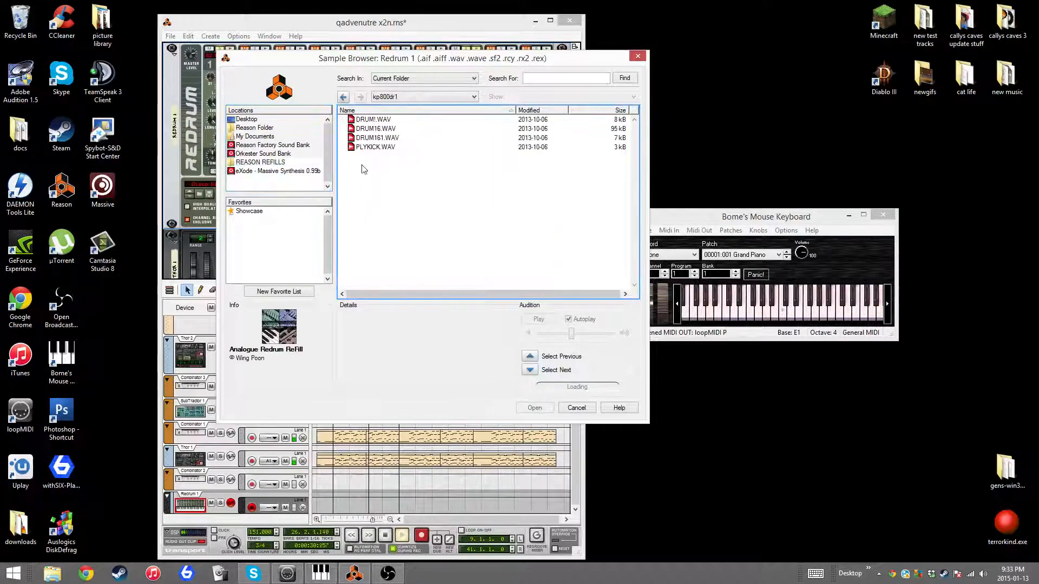
{"action": "left_click", "coordinate": [367, 120]}
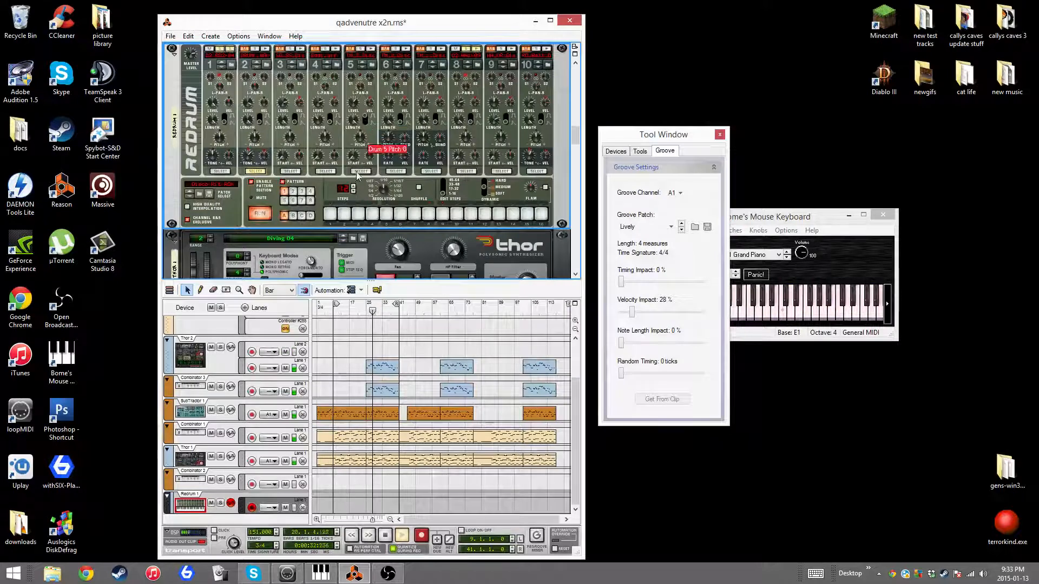
{"action": "left_click", "coordinate": [329, 217]}
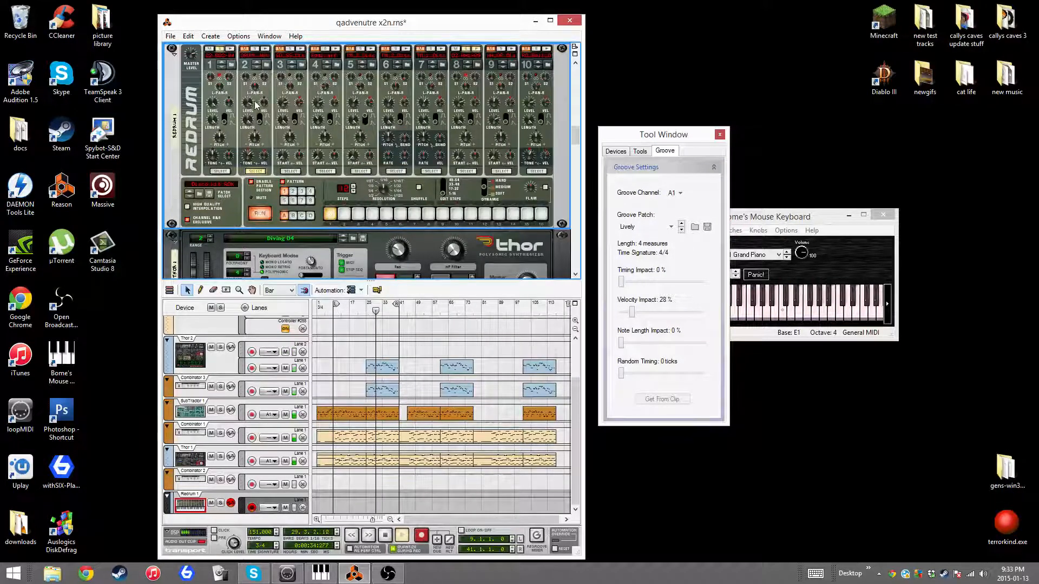
Step: Mute the Combinator 2 and Thor 1 tracks, solo the Redrum 1 track, and toggle solo on drum channel 8
{"action": "mouse_move", "coordinate": [249, 99]}
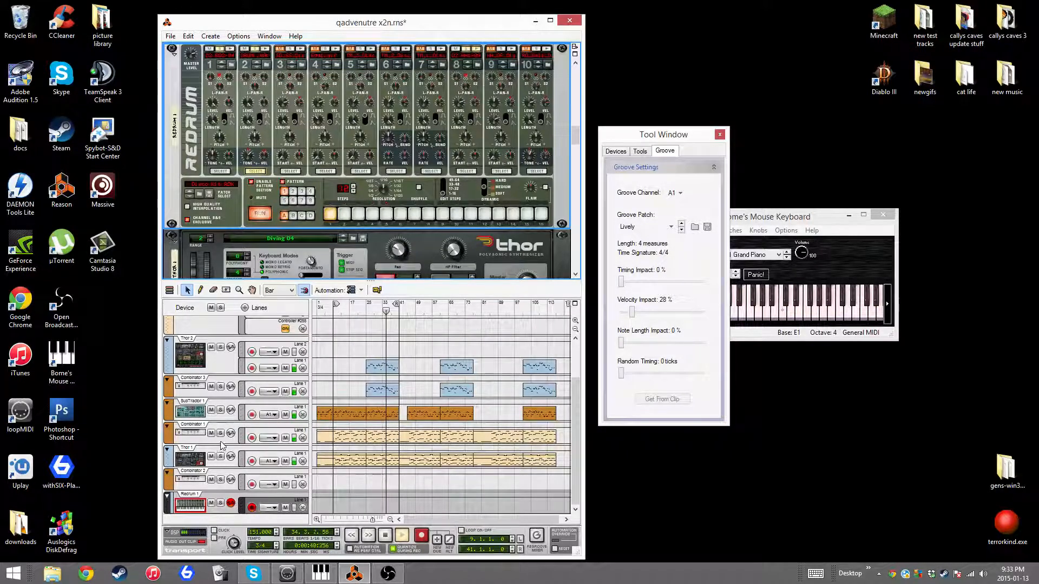
{"action": "left_click", "coordinate": [211, 479]}
{"action": "left_click", "coordinate": [211, 456]}
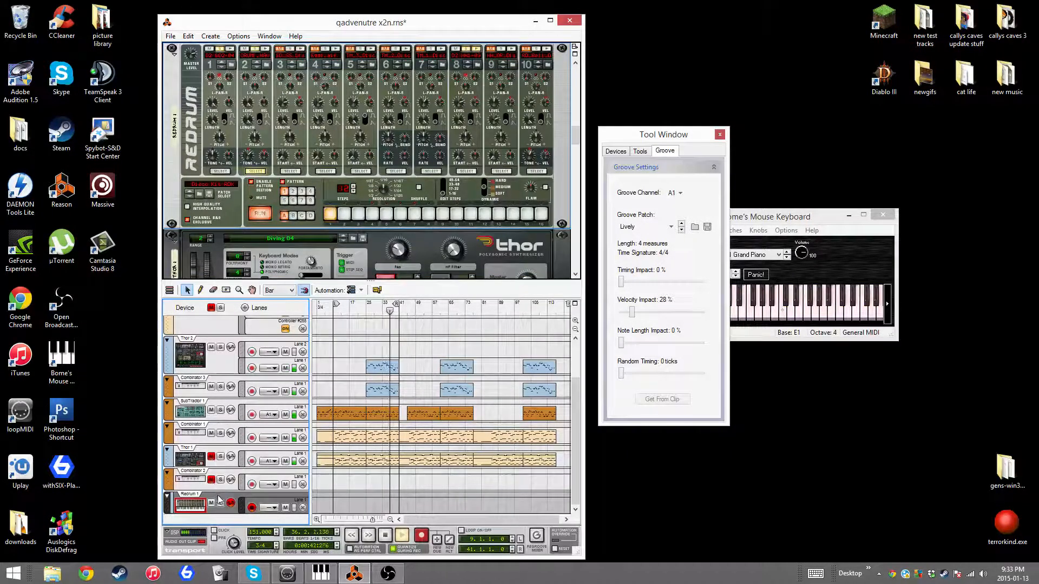
{"action": "left_click", "coordinate": [220, 503]}
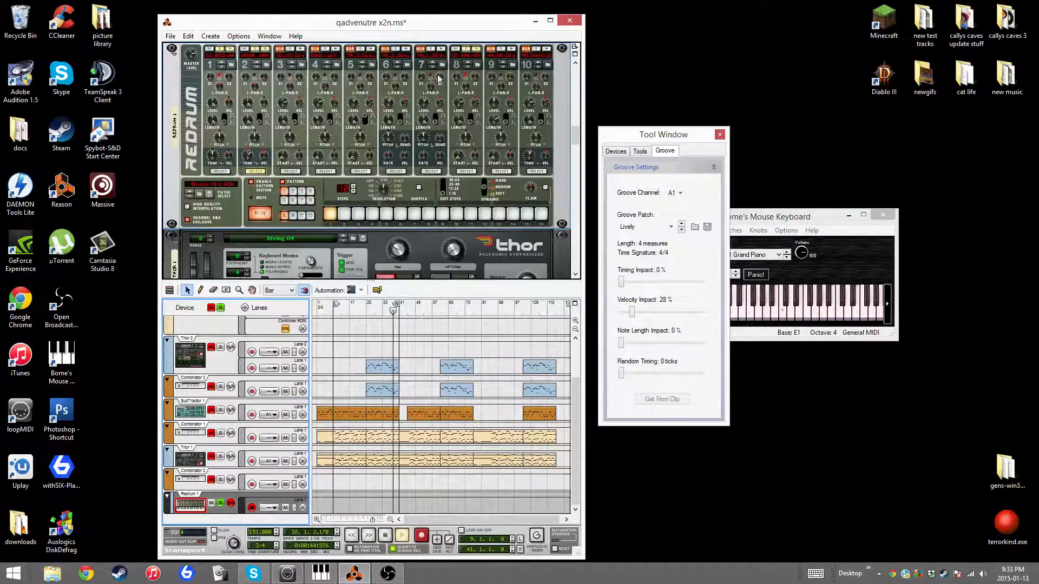
{"action": "left_click", "coordinate": [466, 49]}
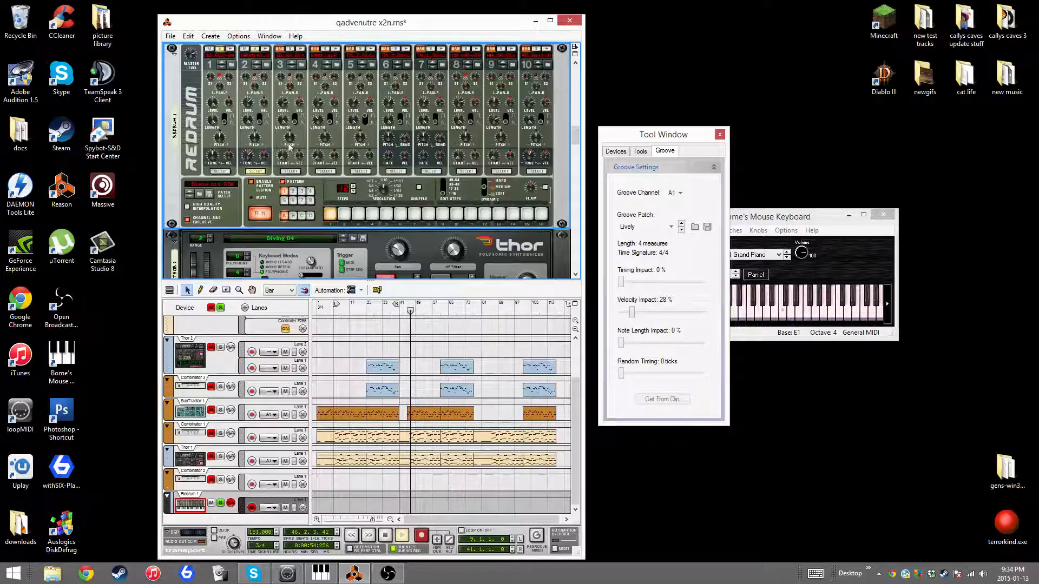
Step: Restart playback, fill every pattern step of drum channel 8 with hits, and turn off the Redrum 1 track and drum channel solos
{"action": "key", "text": "space"}
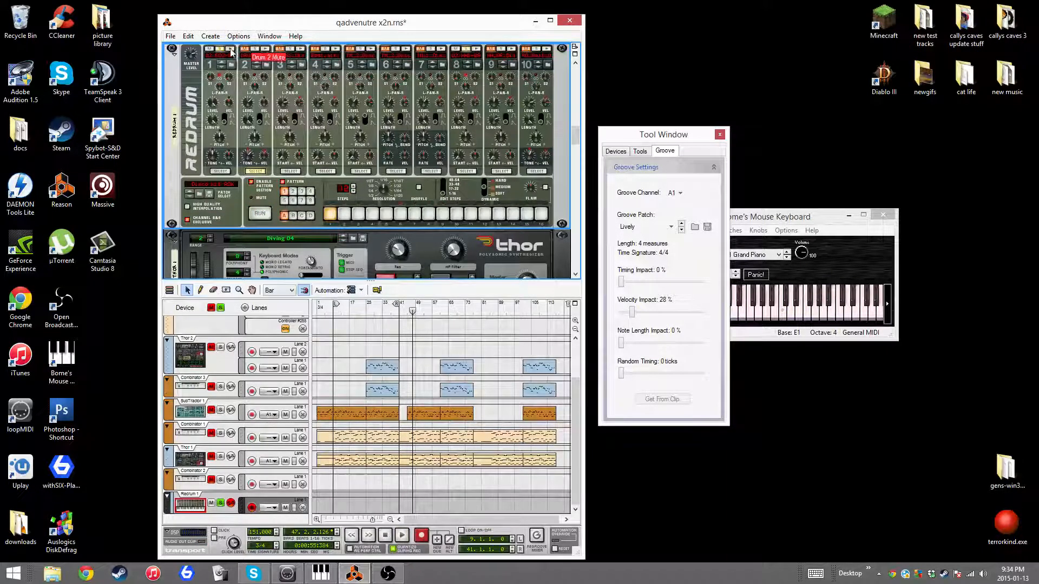
{"action": "key", "text": "space"}
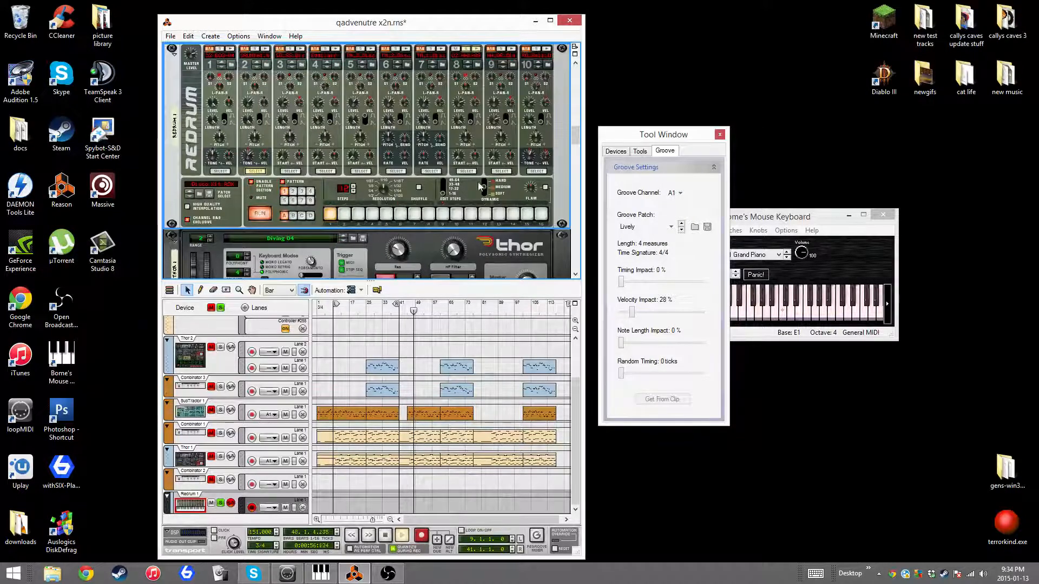
{"action": "left_click", "coordinate": [466, 171]}
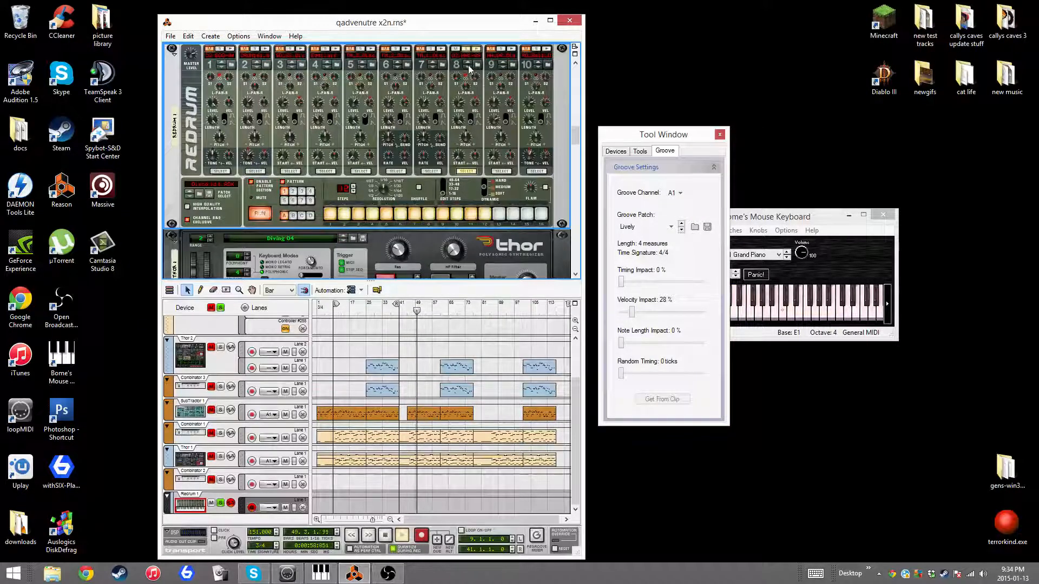
{"action": "left_click", "coordinate": [220, 503]}
{"action": "left_click", "coordinate": [270, 52]}
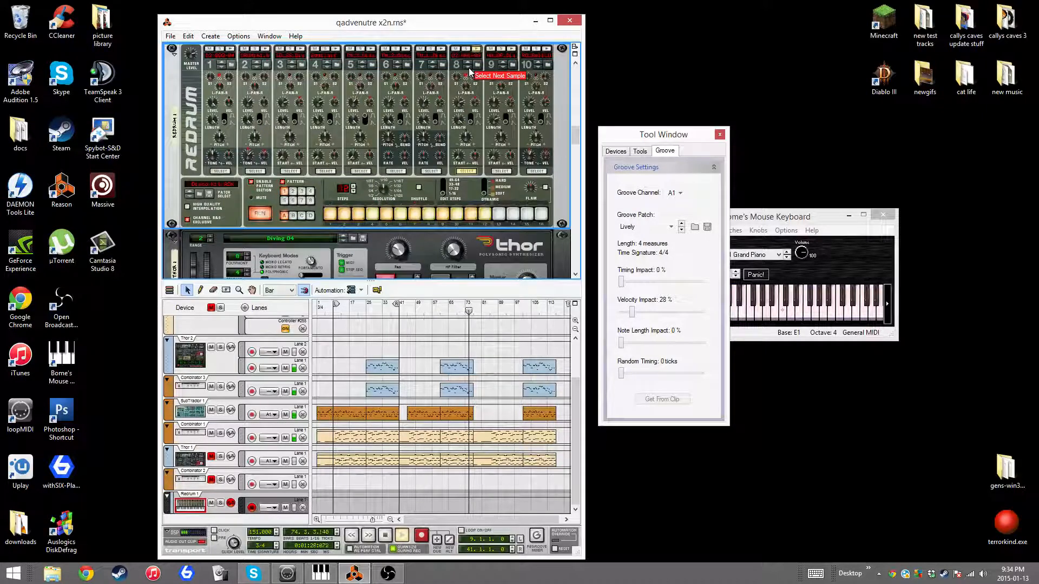
Step: Add hits on steps 5 and 9 to the patterns of drum channels 1 and 2
{"action": "left_click", "coordinate": [221, 171]}
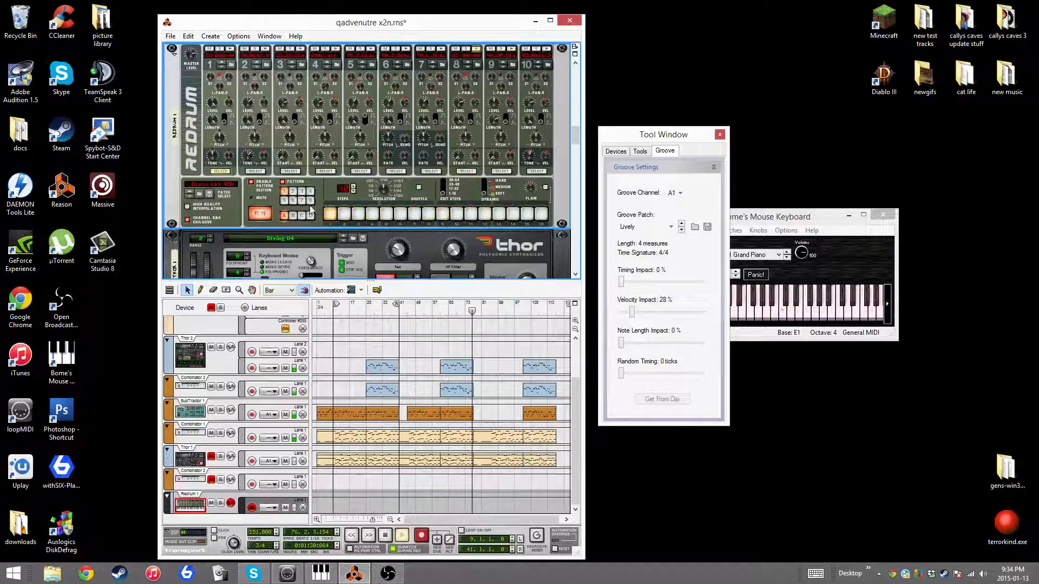
{"action": "left_click", "coordinate": [258, 170]}
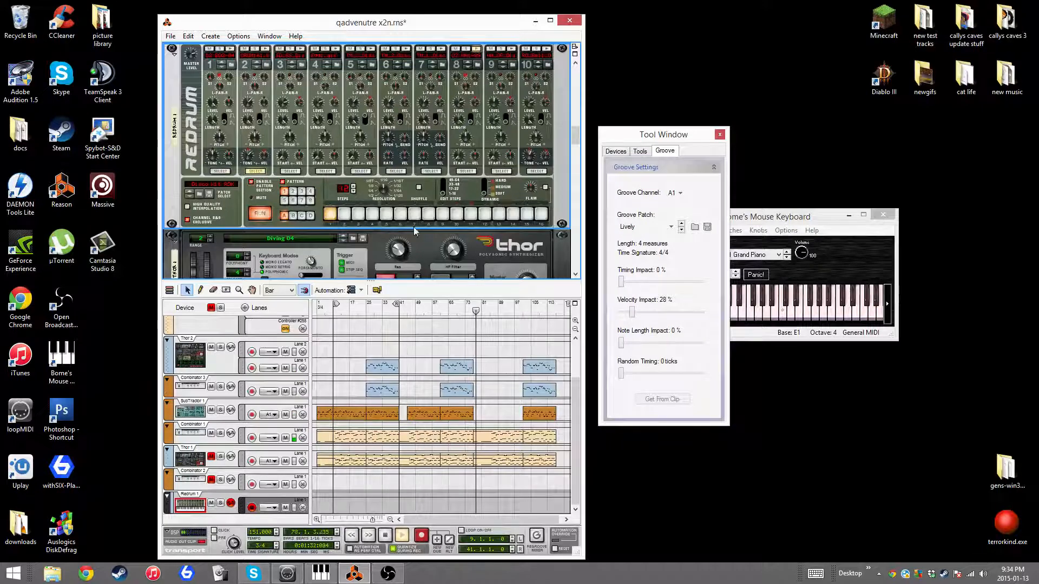
{"action": "left_click", "coordinate": [386, 214]}
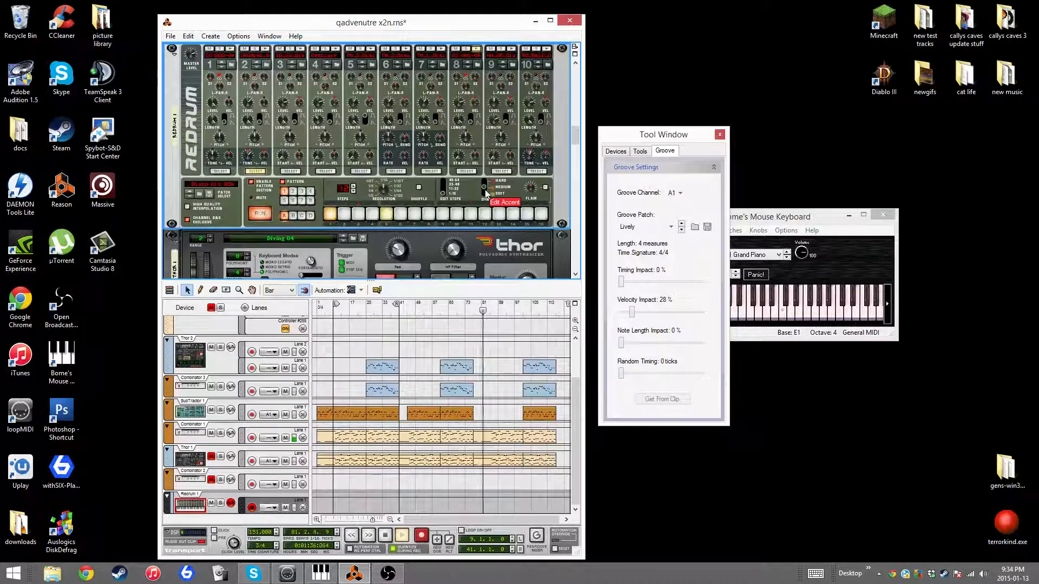
{"action": "left_click", "coordinate": [218, 172]}
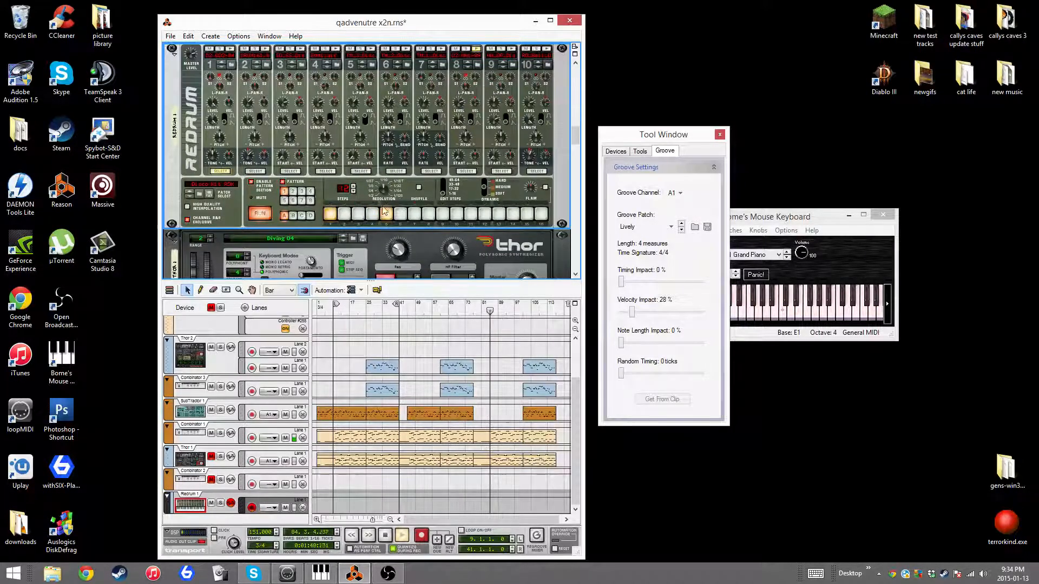
{"action": "left_click", "coordinate": [441, 216]}
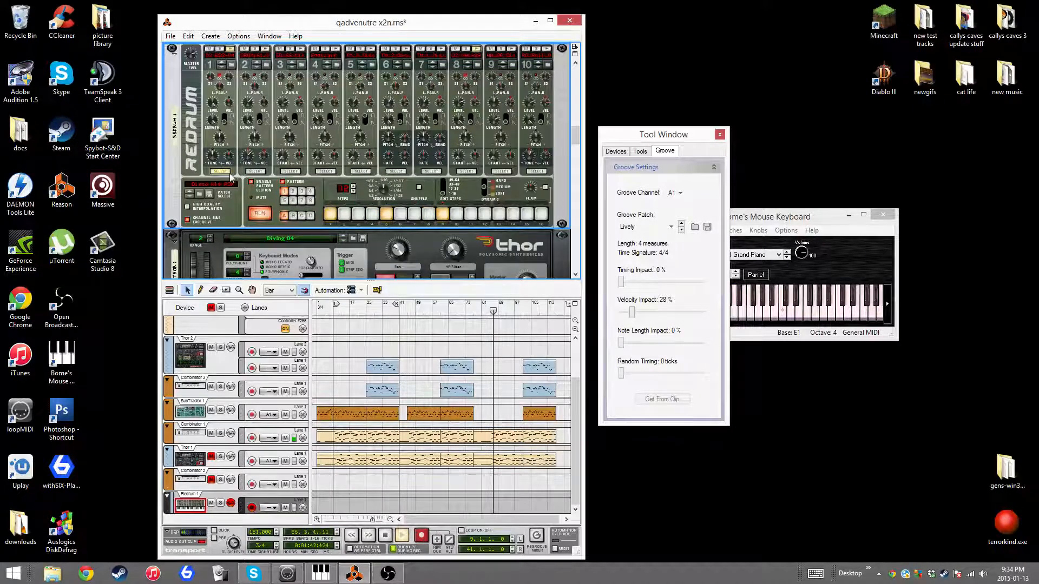
{"action": "left_click", "coordinate": [255, 172]}
{"action": "left_click", "coordinate": [440, 215]}
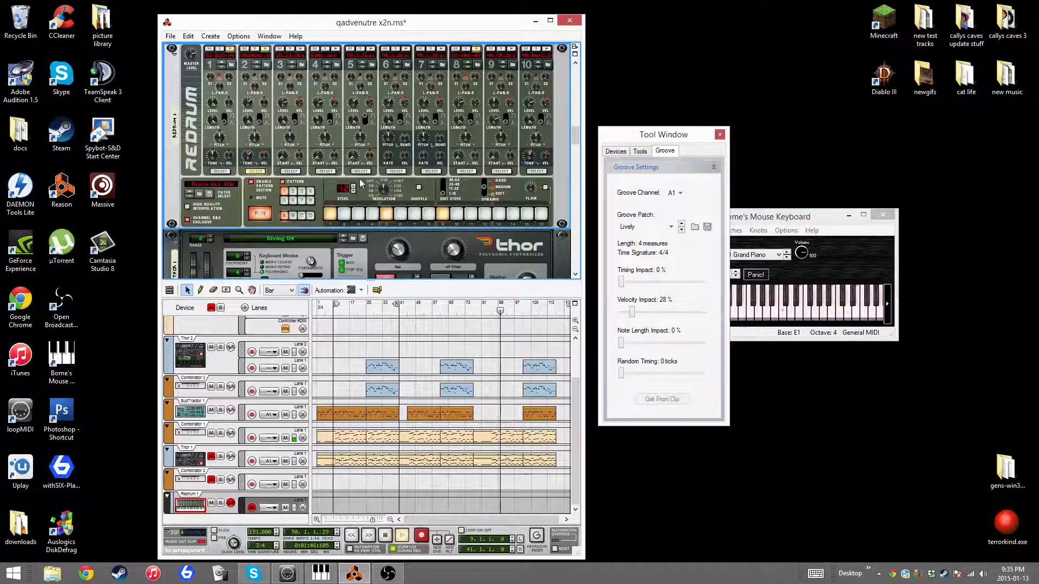
Step: Assign the Redrum 1 track's note lane to groove channel A2
{"action": "left_click", "coordinate": [263, 508]}
{"action": "mouse_move", "coordinate": [346, 469]}
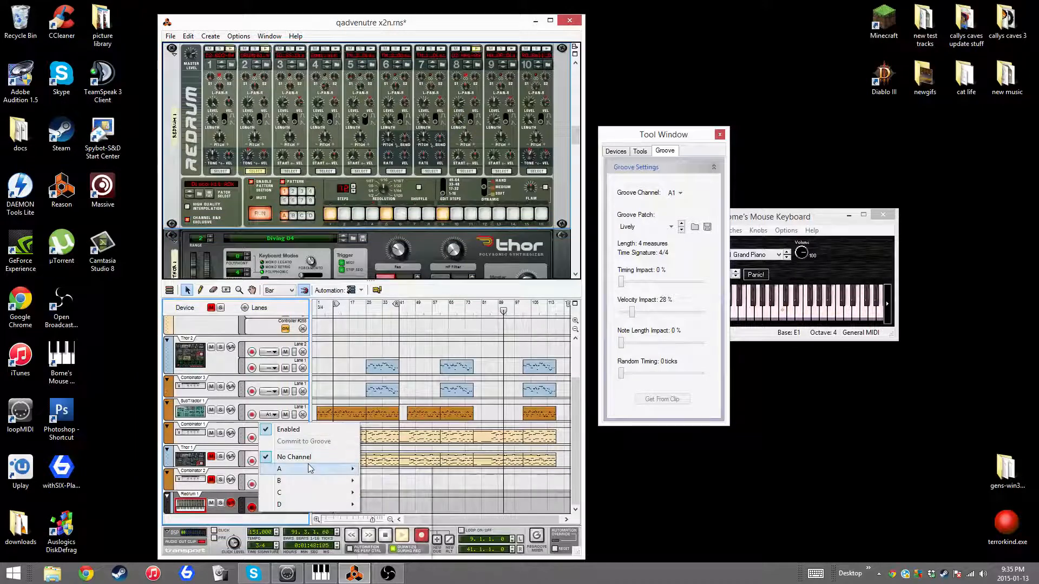
{"action": "left_click", "coordinate": [385, 471]}
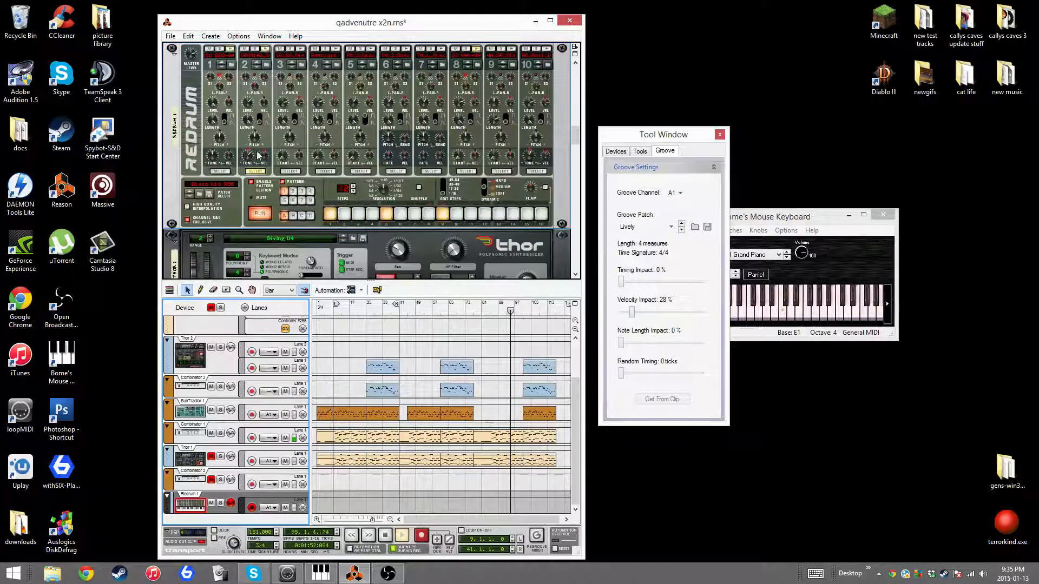
{"action": "left_click", "coordinate": [268, 508]}
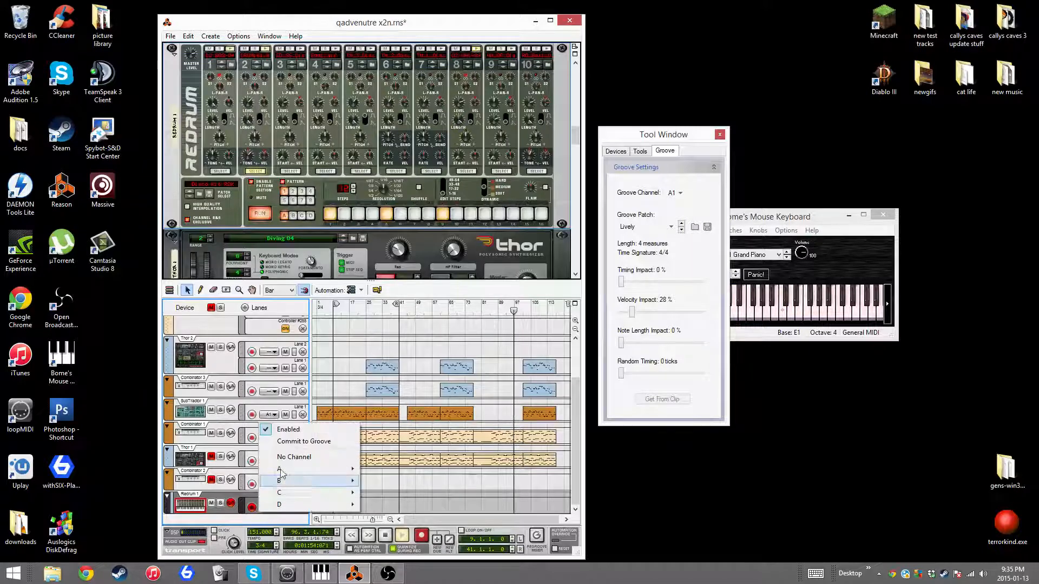
{"action": "mouse_move", "coordinate": [283, 470]}
{"action": "left_click", "coordinate": [378, 481]}
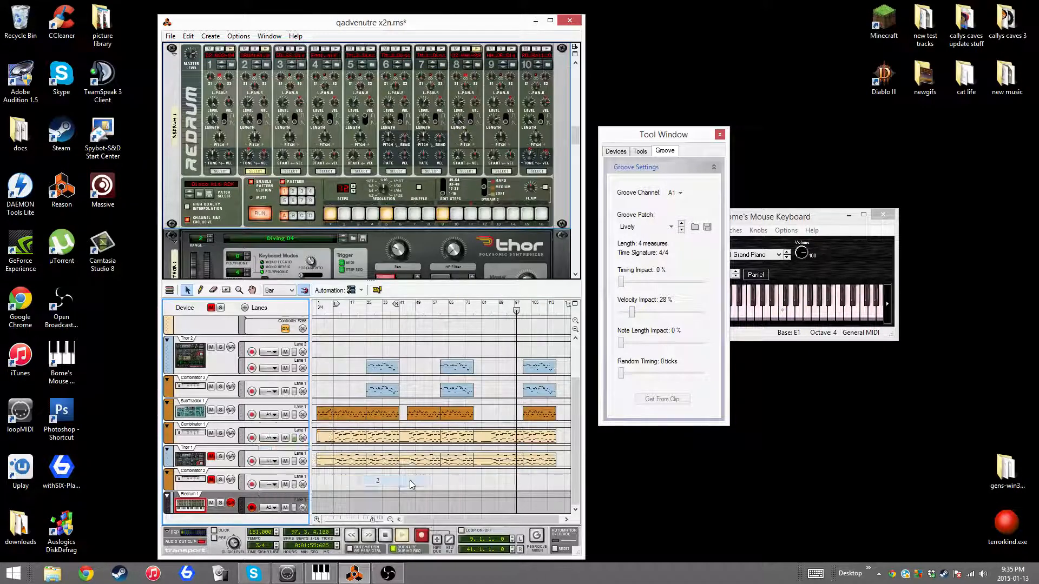
Step: Copy the Redrum pattern to its track within the loop range, and unmute the Thor 1 and Combinator 2 tracks
{"action": "right_click", "coordinate": [174, 207]}
{"action": "left_click", "coordinate": [251, 445]}
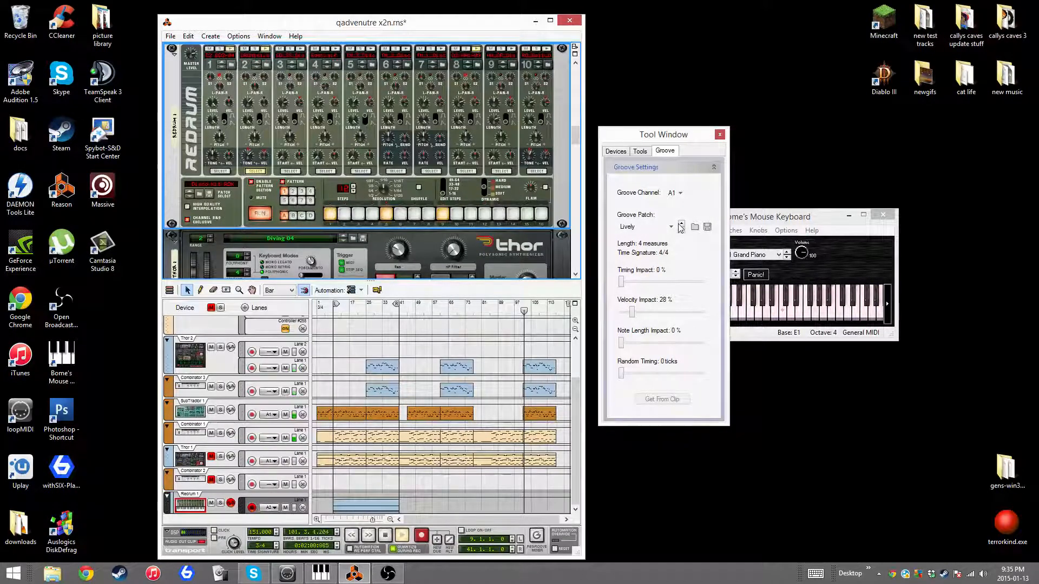
{"action": "left_click", "coordinate": [212, 457]}
{"action": "left_click", "coordinate": [211, 480]}
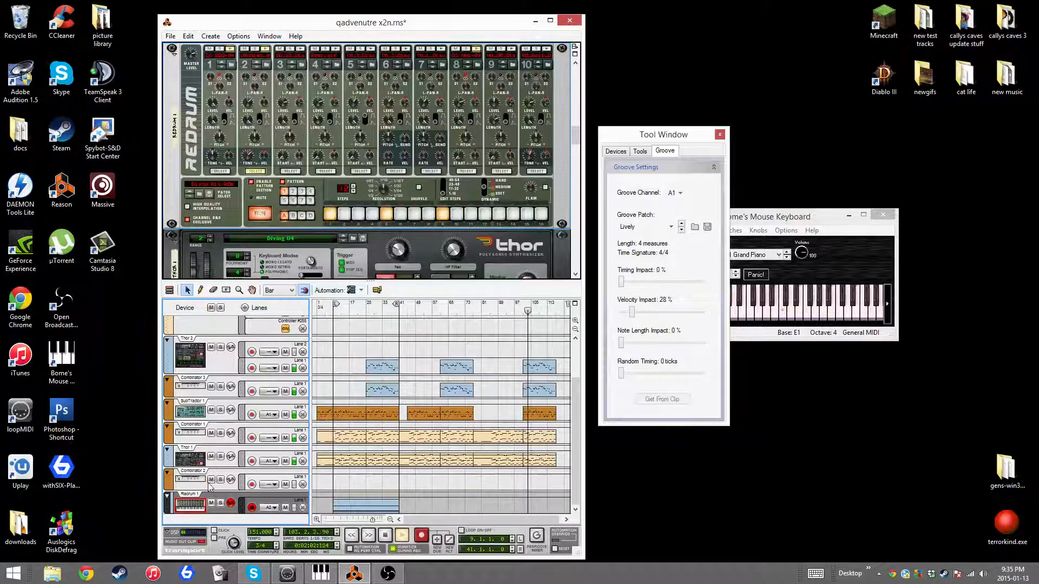
Step: Switch the groove settings to channel A2 and load the Jammit 12th note groove patch
{"action": "scroll", "coordinate": [211, 323], "scroll_direction": "up", "scroll_amount": 2}
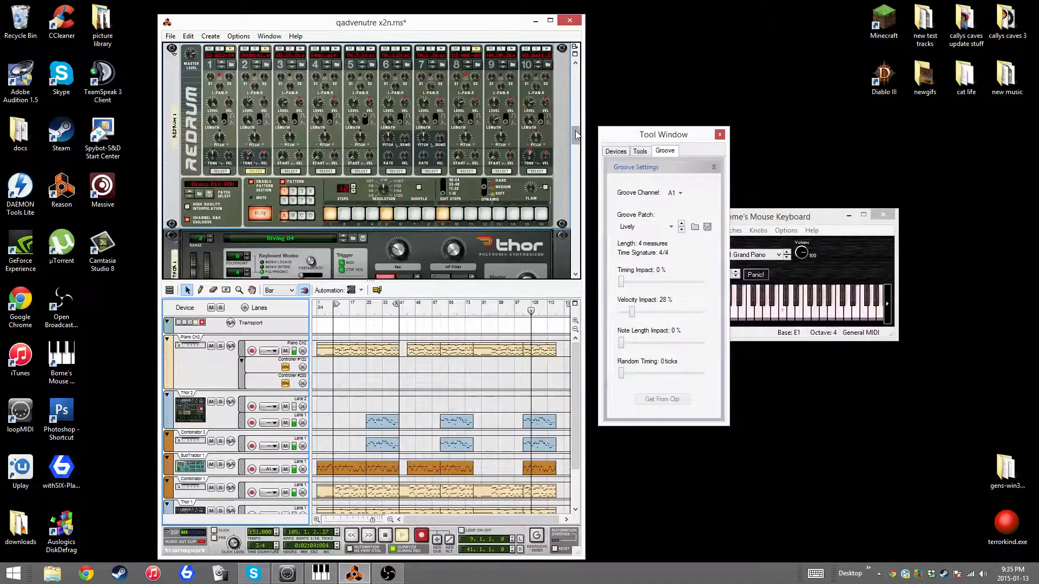
{"action": "left_click_drag", "start_coordinate": [575, 135], "coordinate": [572, 95]}
{"action": "left_click", "coordinate": [675, 193]}
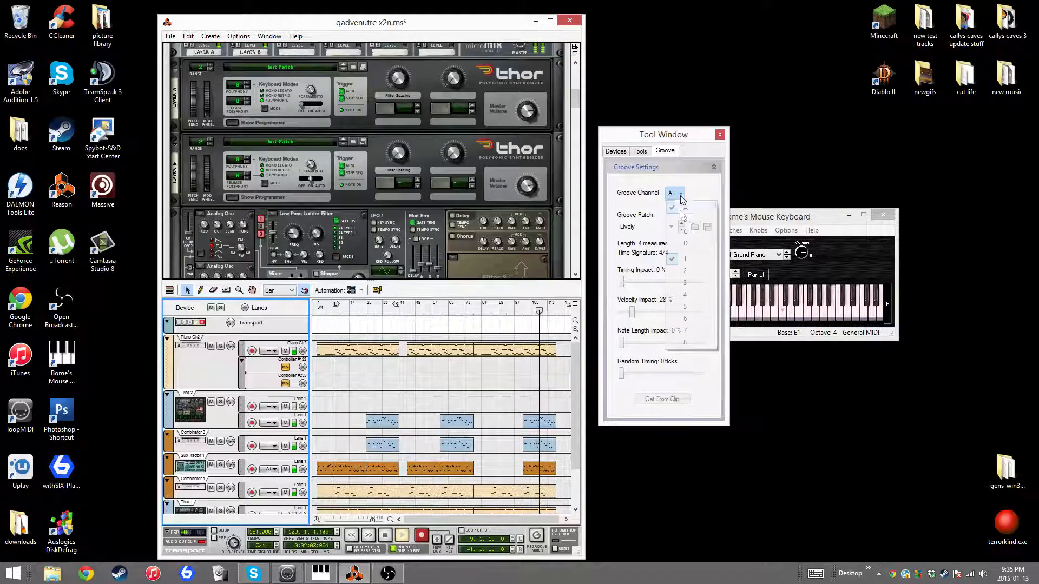
{"action": "left_click", "coordinate": [685, 273]}
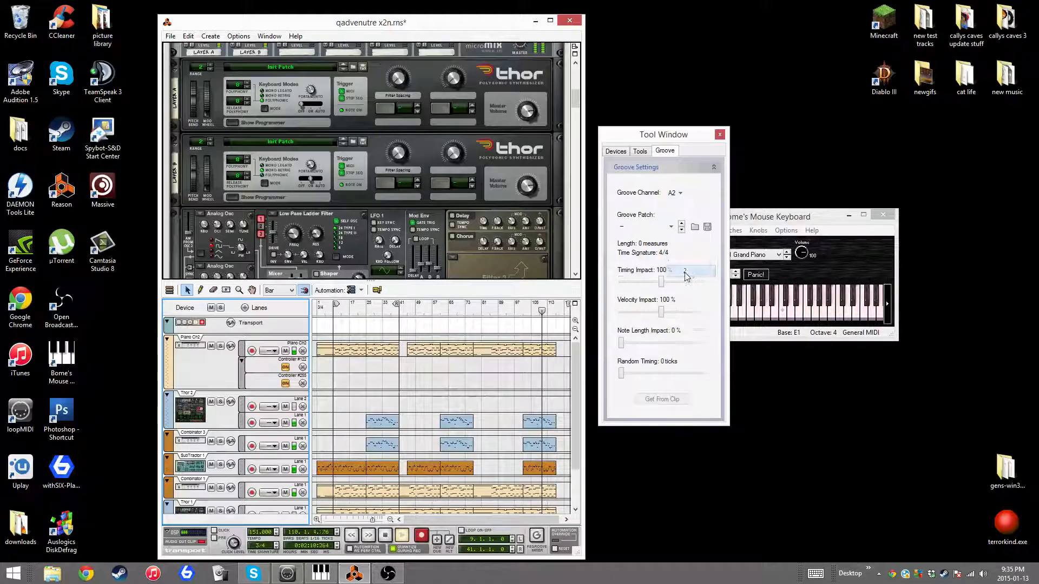
{"action": "left_click", "coordinate": [694, 227]}
{"action": "double_click", "coordinate": [166, 170]}
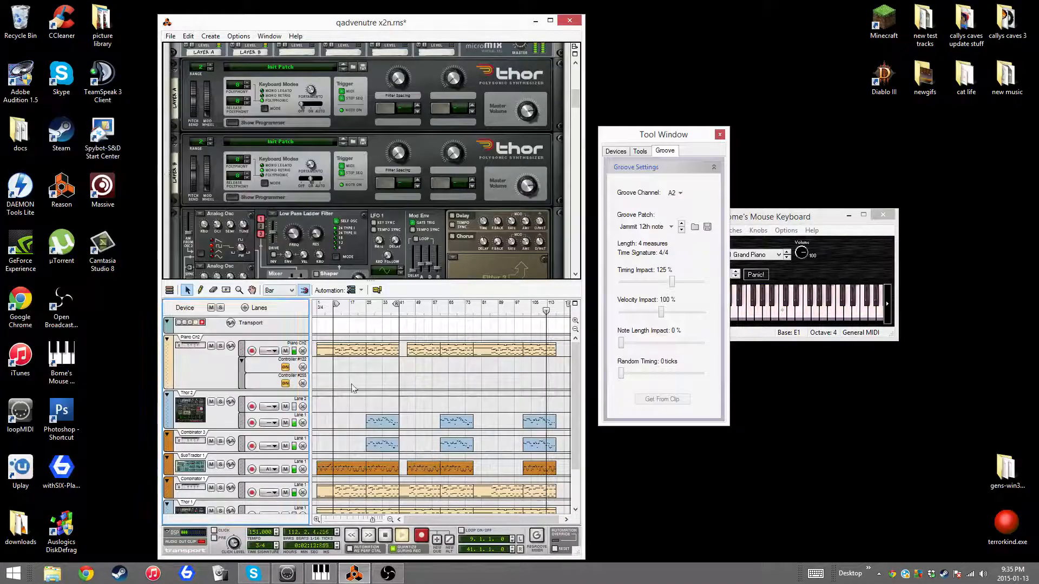
Step: Solo the Redrum 1 track and try the groove with timing impact at 18% and velocity impact at 0%
{"action": "left_click", "coordinate": [215, 508]}
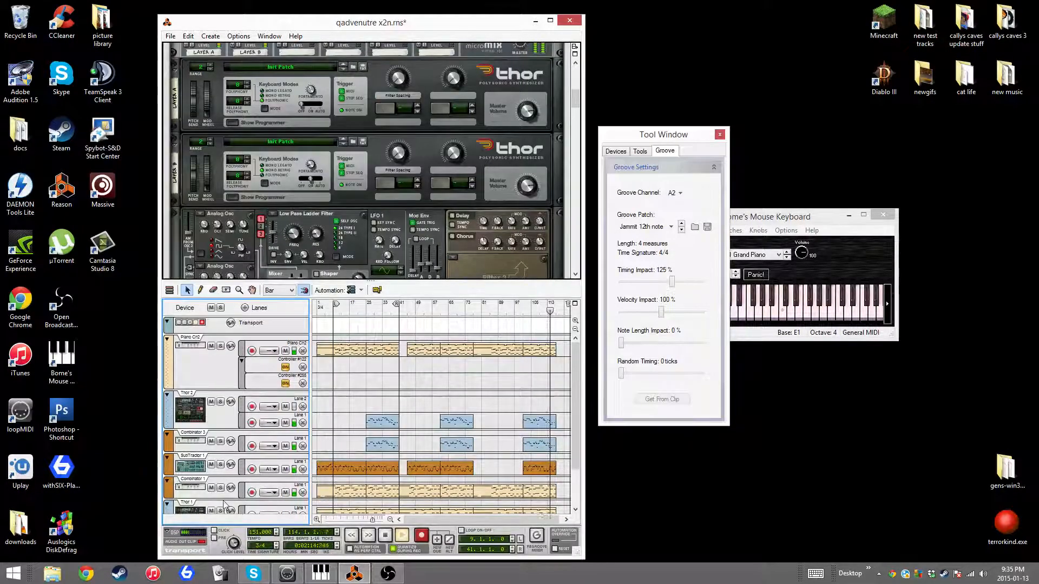
{"action": "scroll", "coordinate": [225, 504], "scroll_direction": "down", "scroll_amount": 1}
{"action": "left_click", "coordinate": [221, 503]}
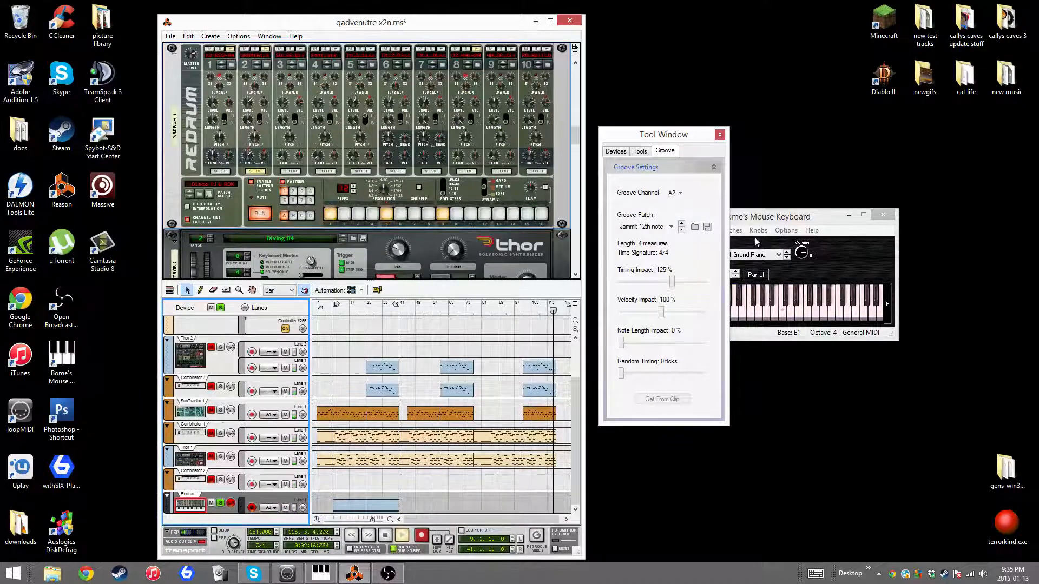
{"action": "left_click_drag", "start_coordinate": [672, 282], "coordinate": [628, 283]}
{"action": "left_click_drag", "start_coordinate": [661, 313], "coordinate": [621, 312]}
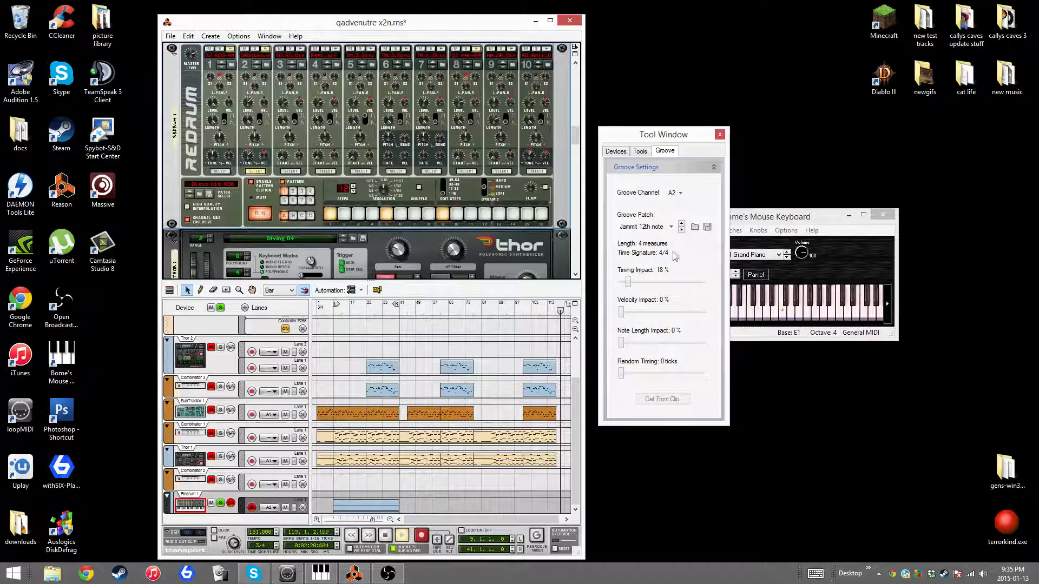
Step: Change groove channel A2 to the Old Goat patch with 15% timing impact and 14% velocity impact, and clear all track solos
{"action": "left_click", "coordinate": [681, 229]}
{"action": "left_click", "coordinate": [681, 229]}
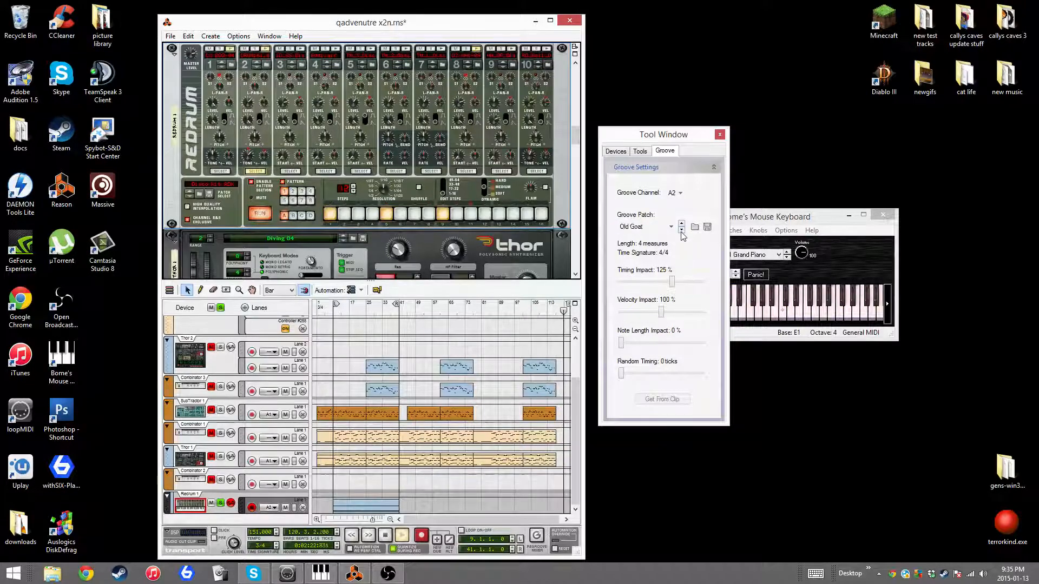
{"action": "left_click_drag", "start_coordinate": [662, 312], "coordinate": [627, 312]}
{"action": "left_click_drag", "start_coordinate": [671, 281], "coordinate": [701, 282]}
{"action": "left_click_drag", "start_coordinate": [620, 376], "coordinate": [652, 378]}
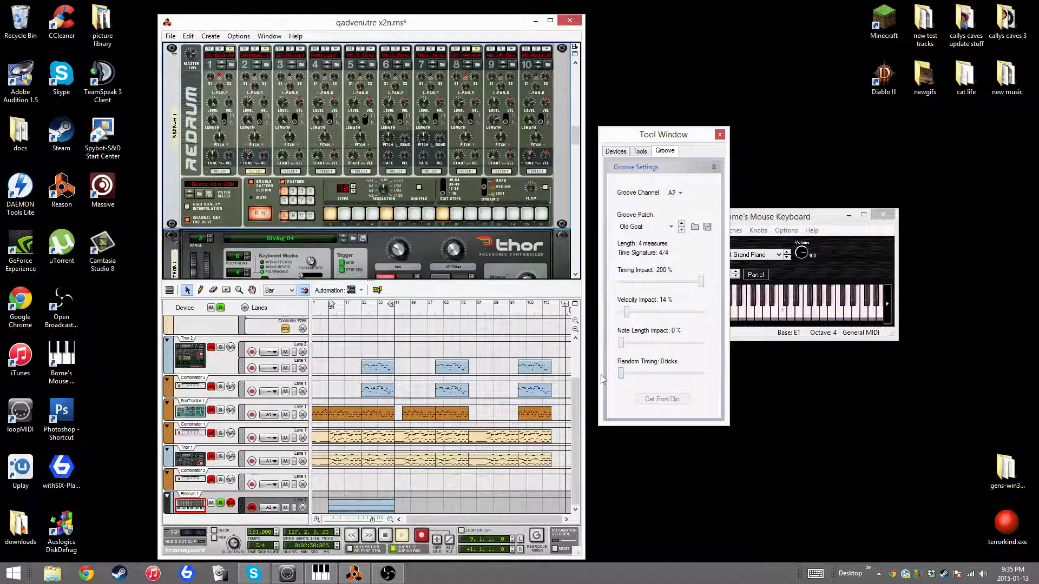
{"action": "left_click_drag", "start_coordinate": [701, 282], "coordinate": [629, 292]}
{"action": "left_click", "coordinate": [220, 307]}
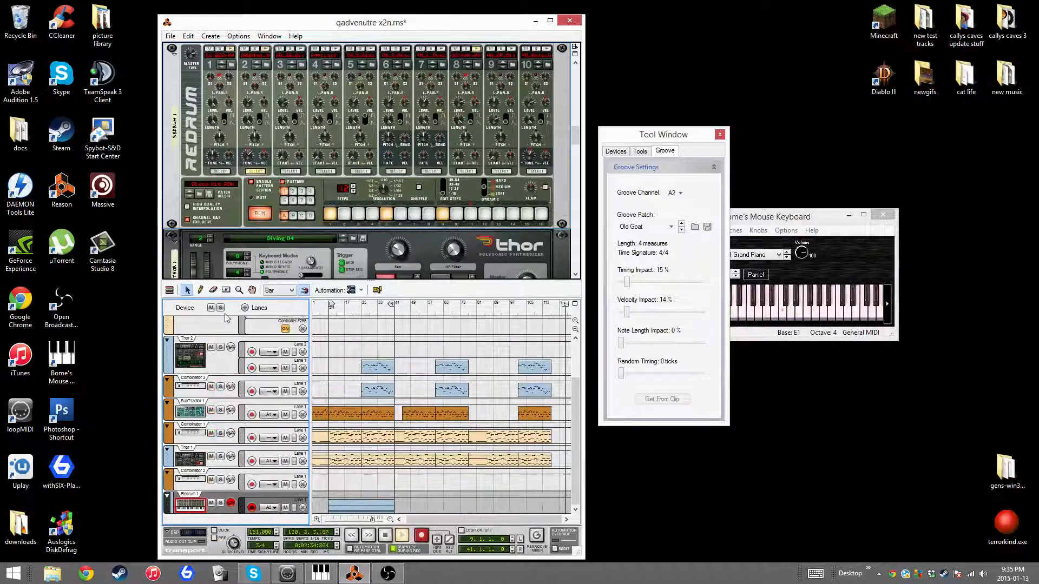
Step: Return to the song start, turn off the Redrum's pattern section, and play the song from bar 9
{"action": "left_click", "coordinate": [385, 535]}
{"action": "left_click", "coordinate": [385, 535]}
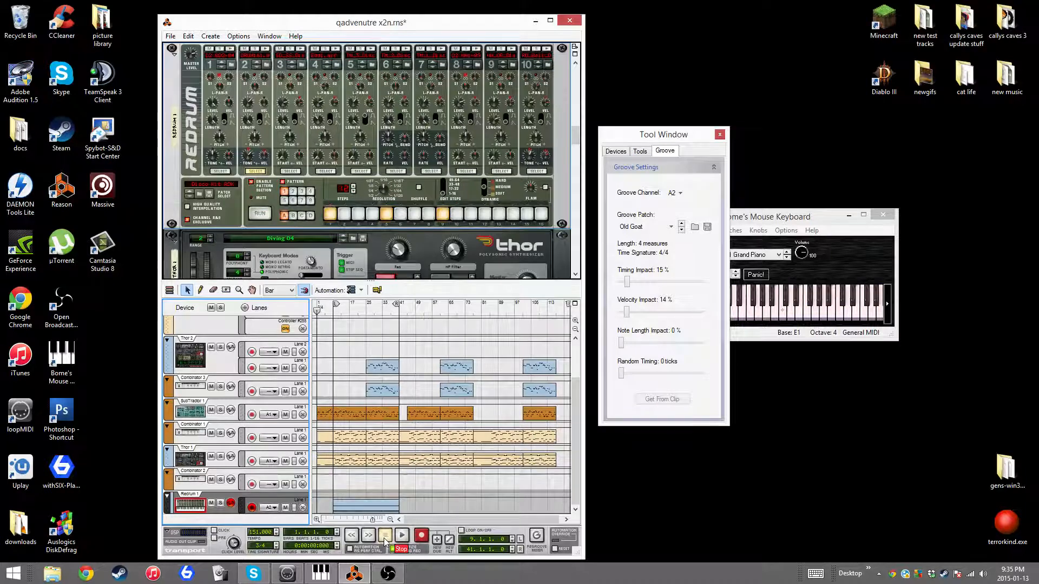
{"action": "left_click", "coordinate": [281, 183]}
{"action": "left_click", "coordinate": [252, 183]}
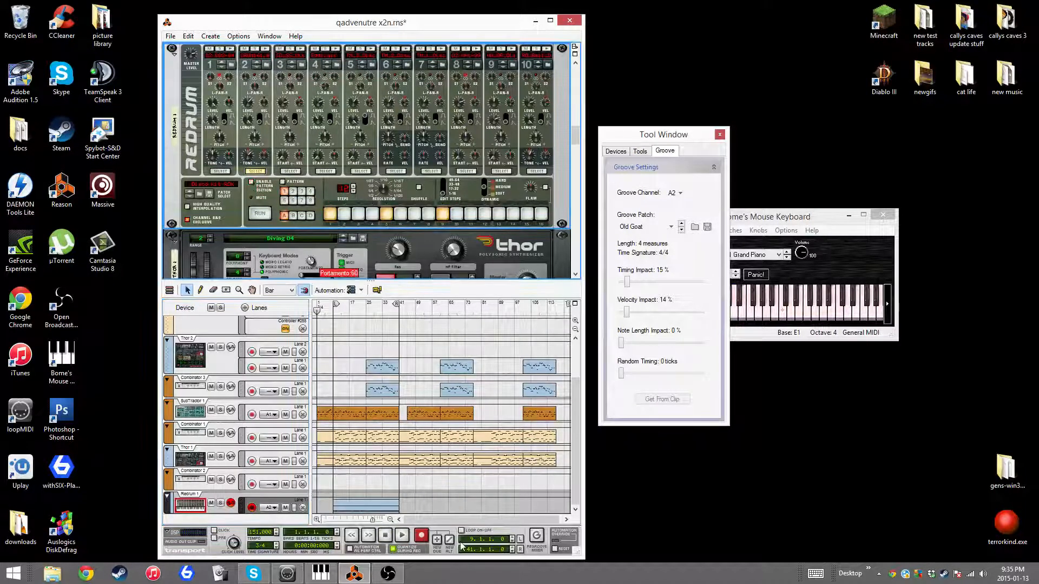
{"action": "left_click", "coordinate": [401, 537]}
{"action": "left_click", "coordinate": [336, 310]}
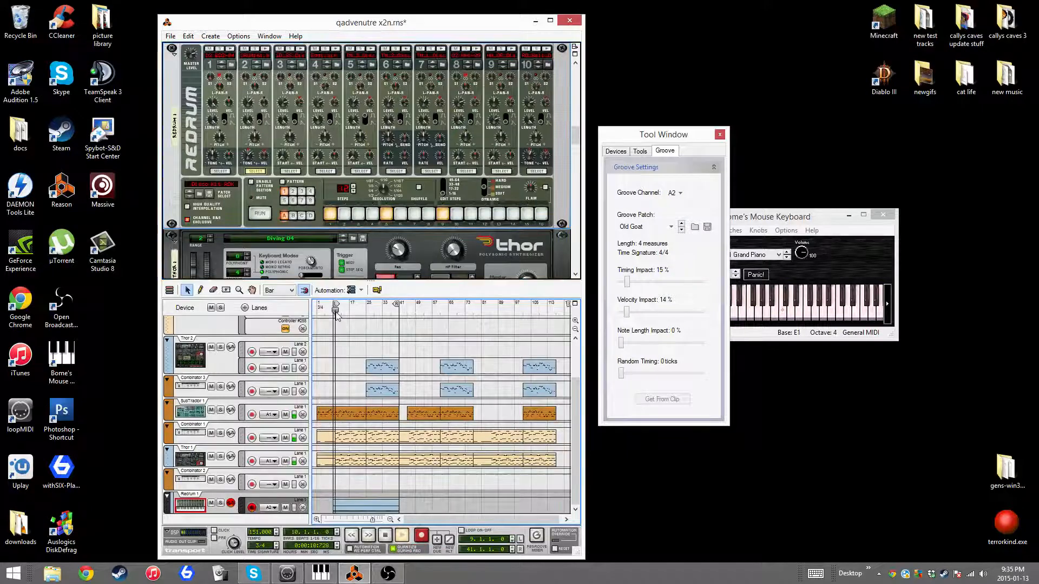
{"action": "left_click_drag", "start_coordinate": [336, 312], "coordinate": [260, 306]}
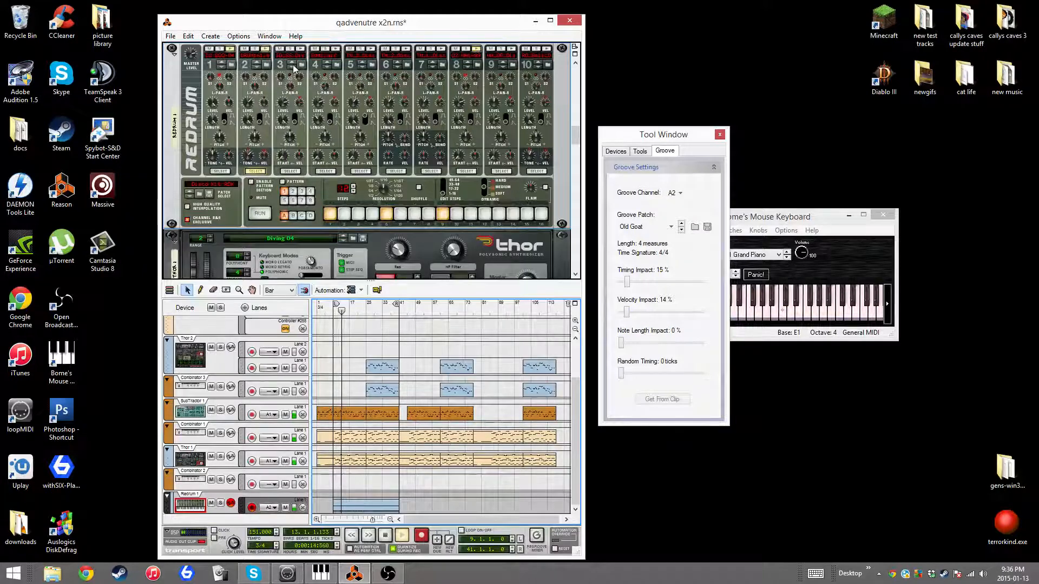
Step: Delete the Redrum 1 clip, re-enable the pattern section, and copy the pattern to the track again within the loop range
{"action": "left_click", "coordinate": [290, 172]}
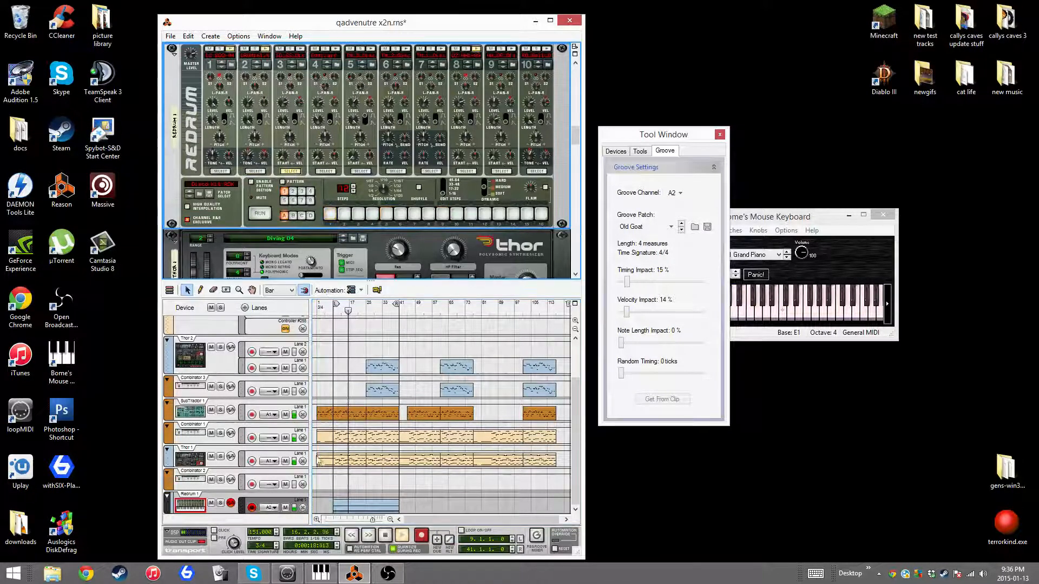
{"action": "left_click", "coordinate": [356, 510]}
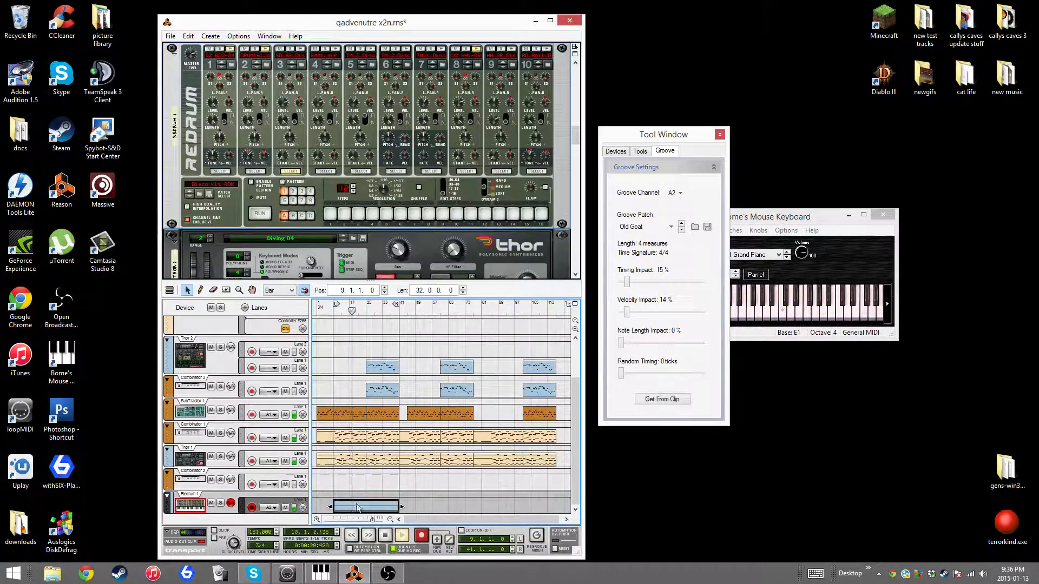
{"action": "key", "text": "Delete"}
{"action": "left_click", "coordinate": [283, 182]}
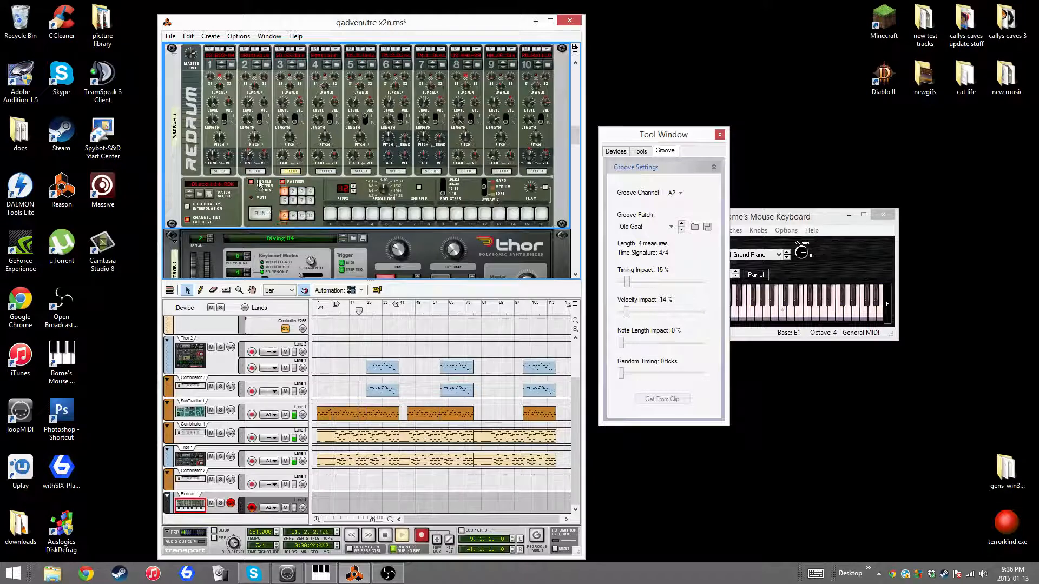
{"action": "right_click", "coordinate": [194, 164]}
{"action": "left_click", "coordinate": [272, 432]}
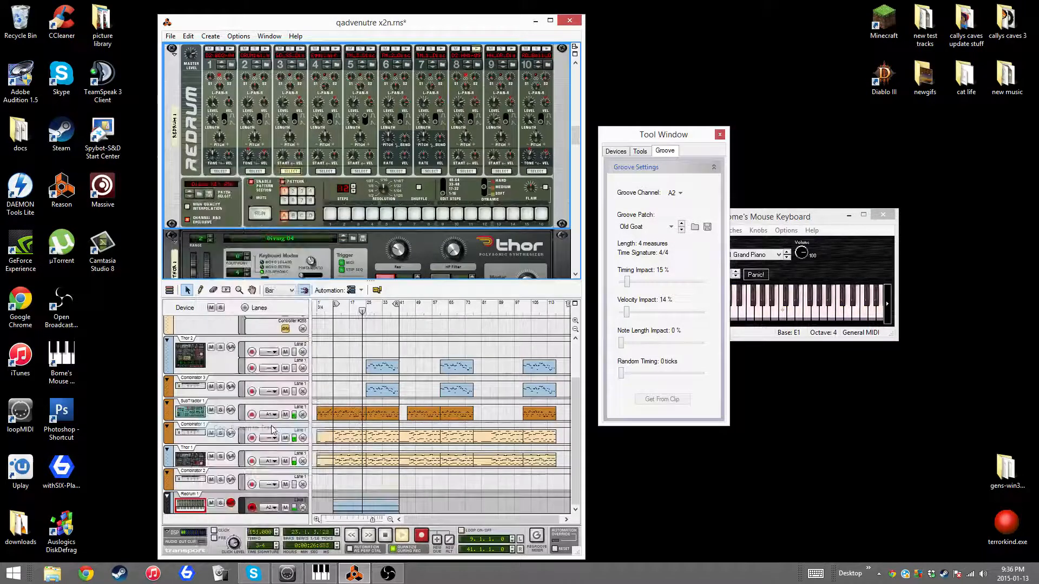
Step: Switch the Redrum to pattern 2 and audition samples for channel 3 from the Analogue Redrum ReFill's sm-sr88 folder
{"action": "left_click", "coordinate": [295, 194]}
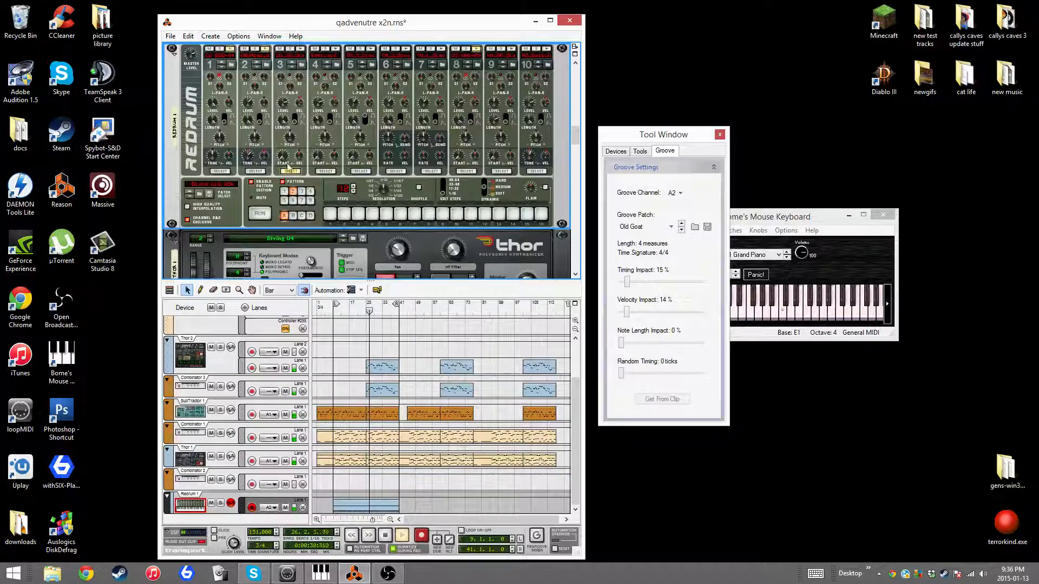
{"action": "left_click", "coordinate": [298, 68]}
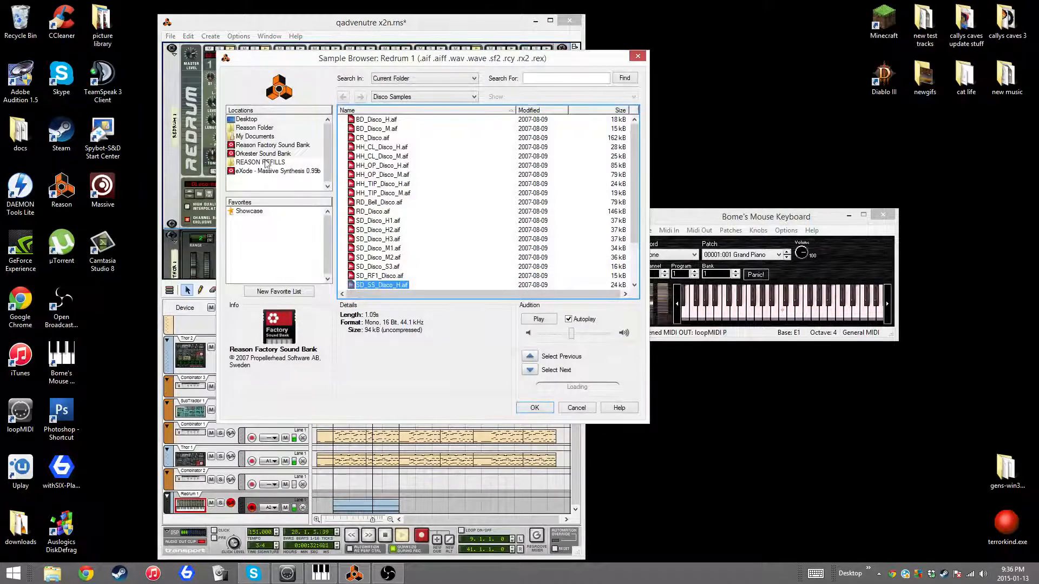
{"action": "double_click", "coordinate": [389, 239]}
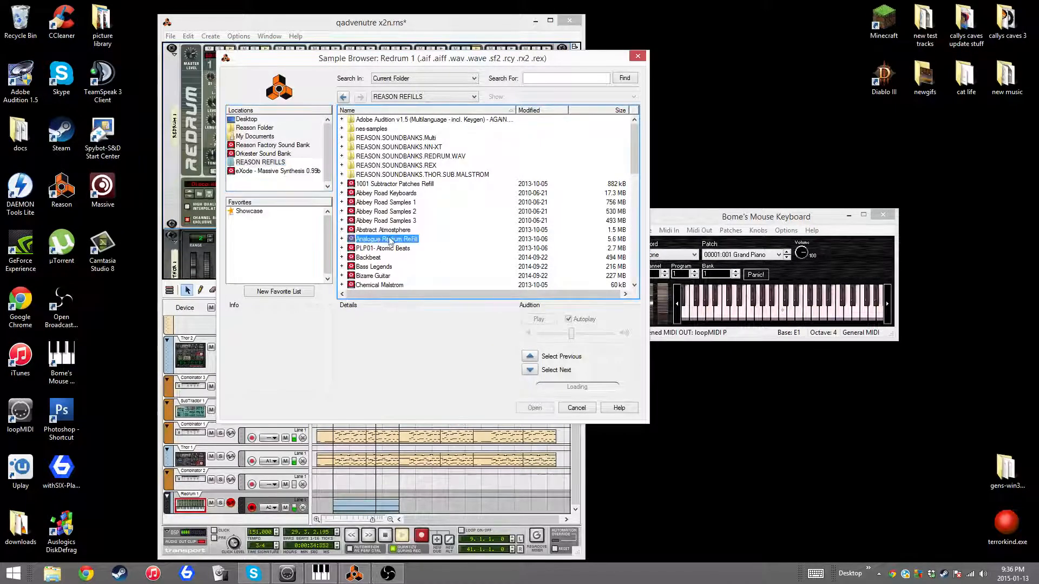
{"action": "double_click", "coordinate": [365, 239]}
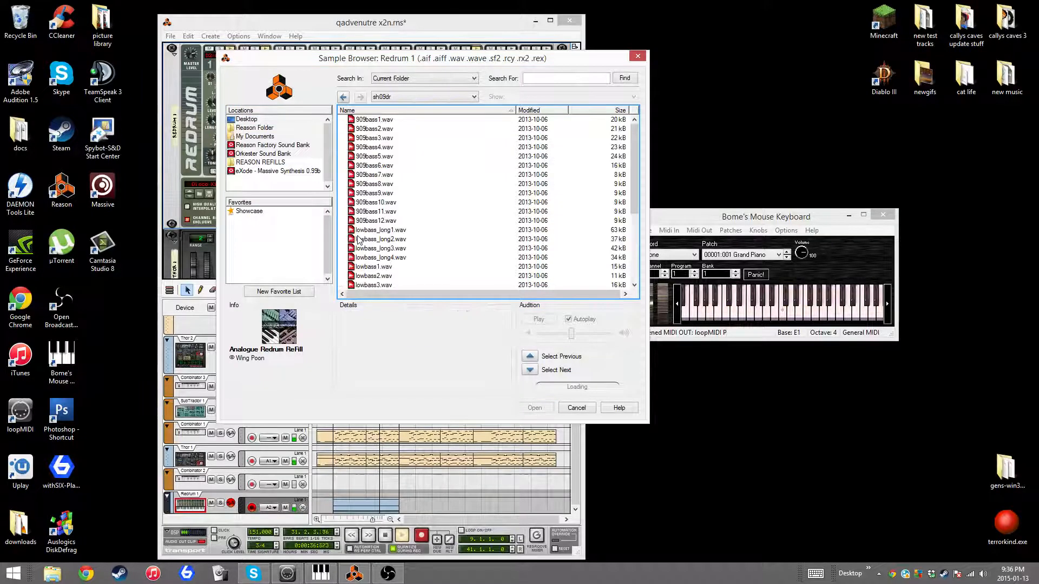
{"action": "scroll", "coordinate": [384, 269], "scroll_direction": "down", "scroll_amount": 3}
{"action": "left_click", "coordinate": [343, 96]}
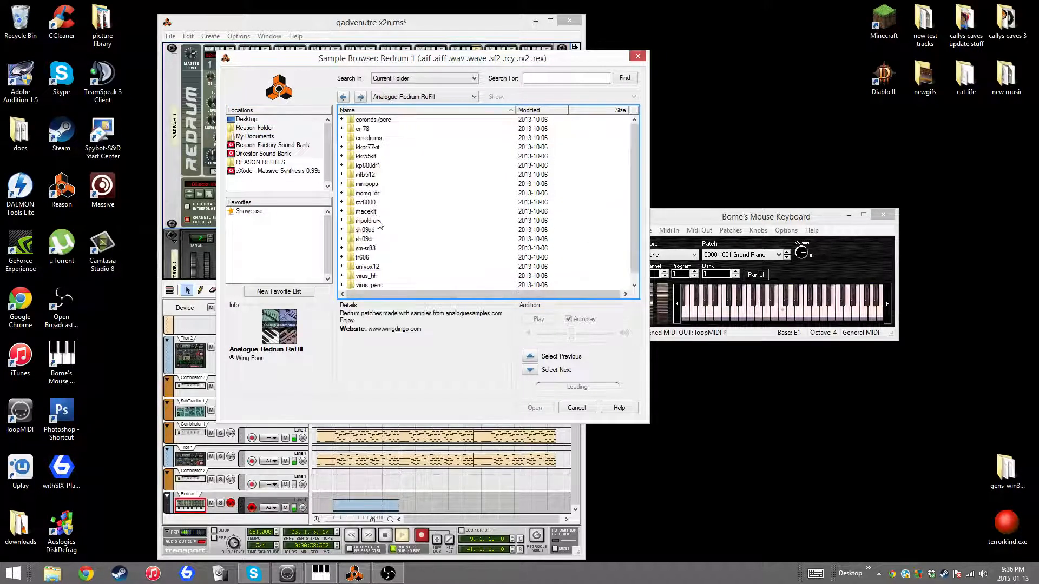
{"action": "double_click", "coordinate": [358, 238]}
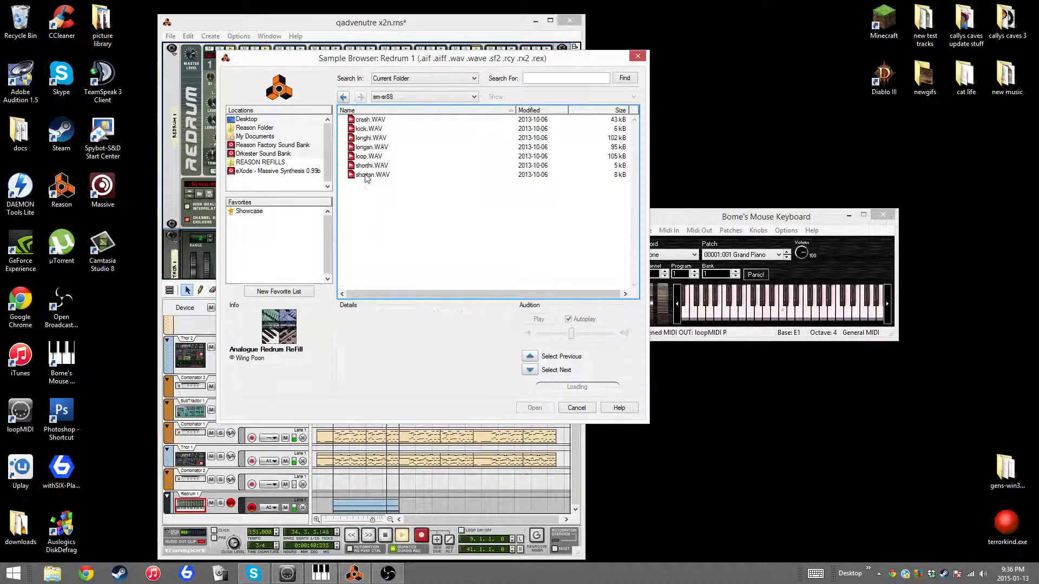
{"action": "left_click", "coordinate": [365, 175]}
{"action": "left_click", "coordinate": [362, 157]}
{"action": "left_click", "coordinate": [362, 147]}
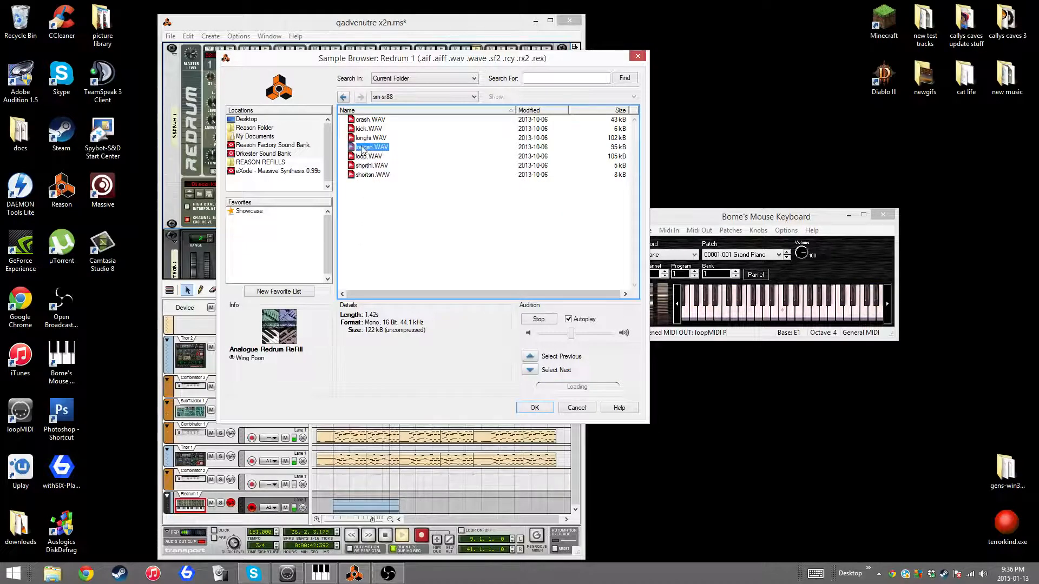
{"action": "left_click", "coordinate": [361, 138]}
Step: Load a sample from the ReFill's kkr55kit folder into Redrum channel 3
{"action": "left_click", "coordinate": [343, 96]}
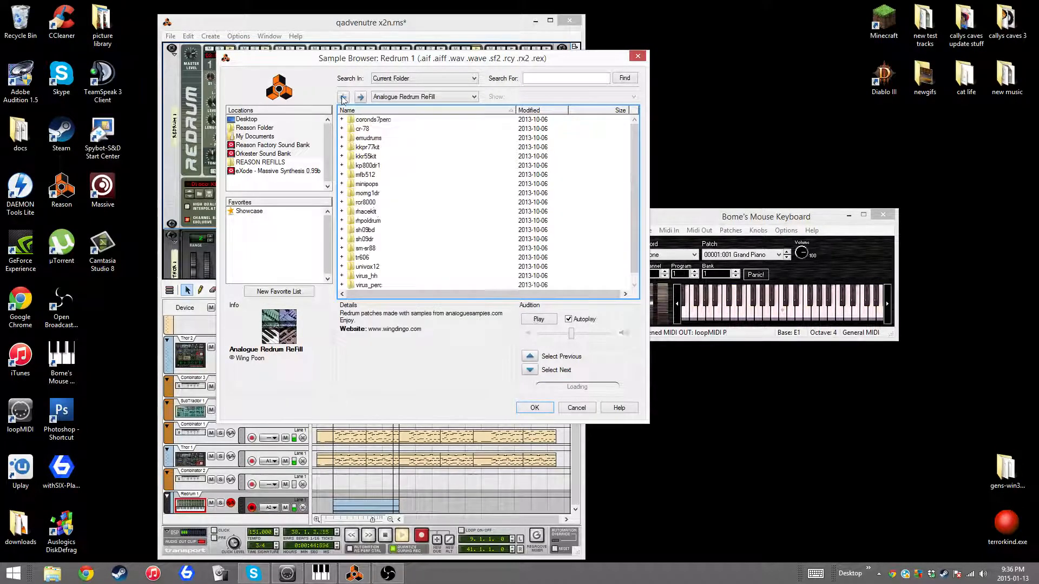
{"action": "double_click", "coordinate": [367, 156]}
{"action": "double_click", "coordinate": [364, 193]}
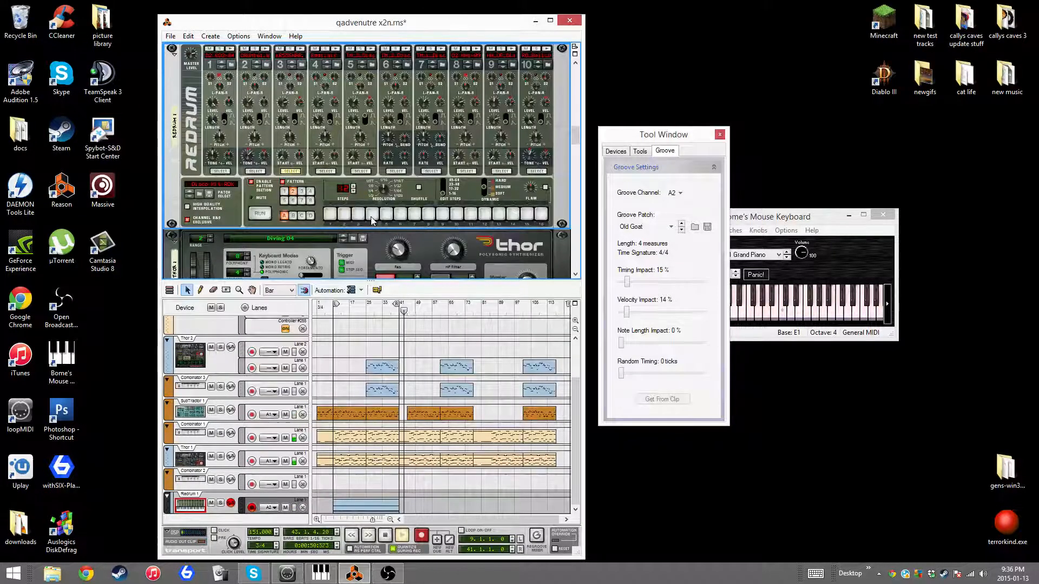
Step: Run the Redrum pattern and program channel 3 hits on steps 3 to 5, 7 to 9, 11 and 12
{"action": "left_click", "coordinate": [372, 214]}
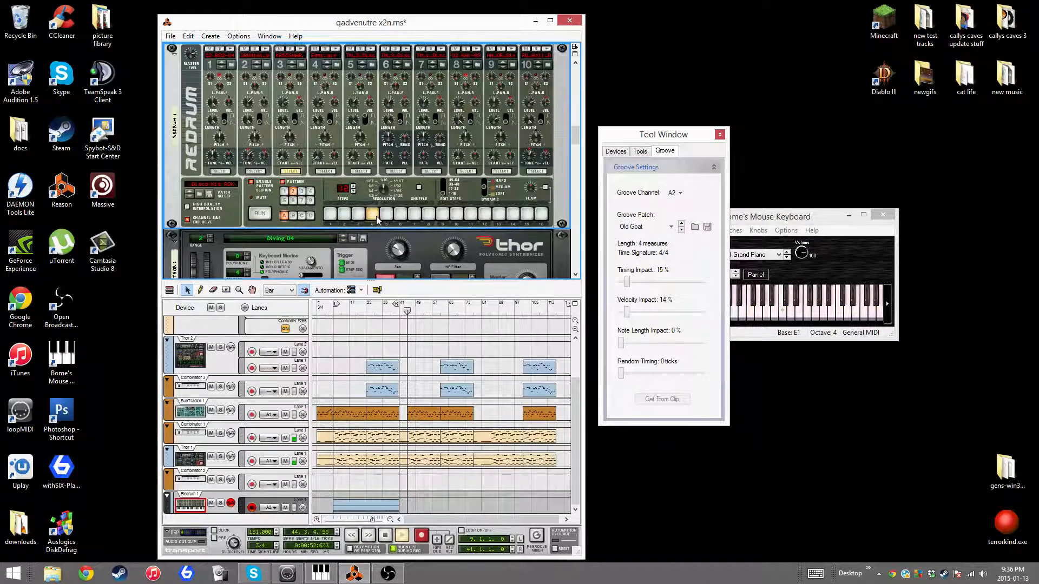
{"action": "left_click_drag", "start_coordinate": [346, 219], "coordinate": [361, 221]}
{"action": "left_click", "coordinate": [263, 214]}
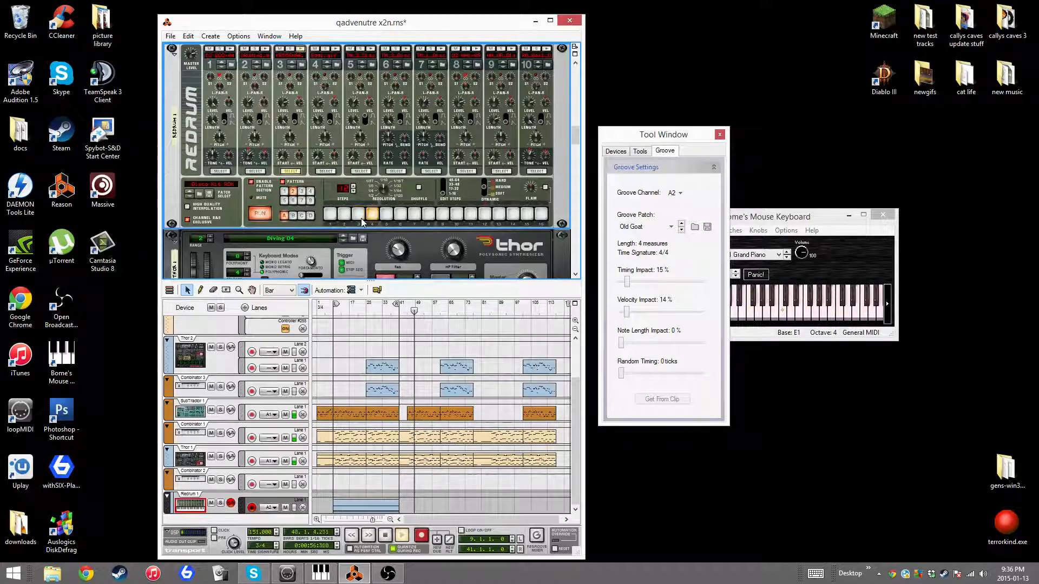
{"action": "left_click", "coordinate": [359, 217]}
{"action": "left_click", "coordinate": [389, 218]}
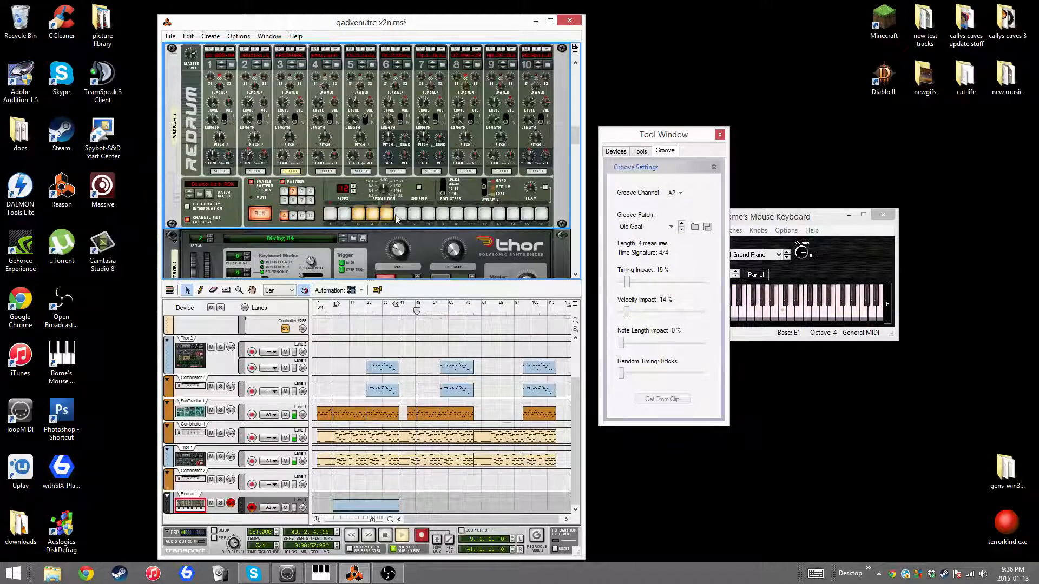
{"action": "left_click", "coordinate": [429, 219]}
{"action": "left_click", "coordinate": [443, 217]}
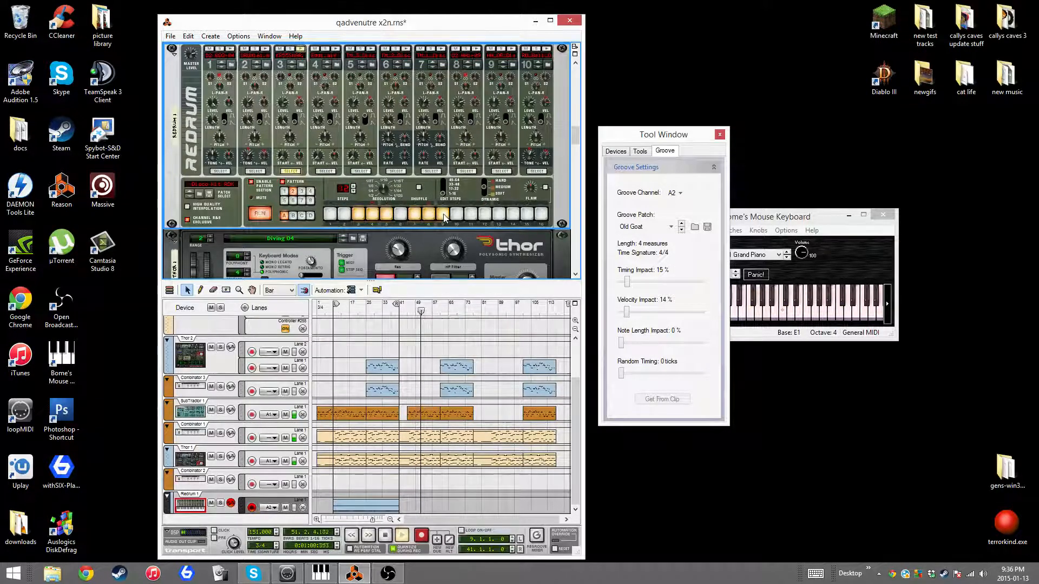
{"action": "left_click", "coordinate": [470, 218]}
{"action": "left_click", "coordinate": [481, 219]}
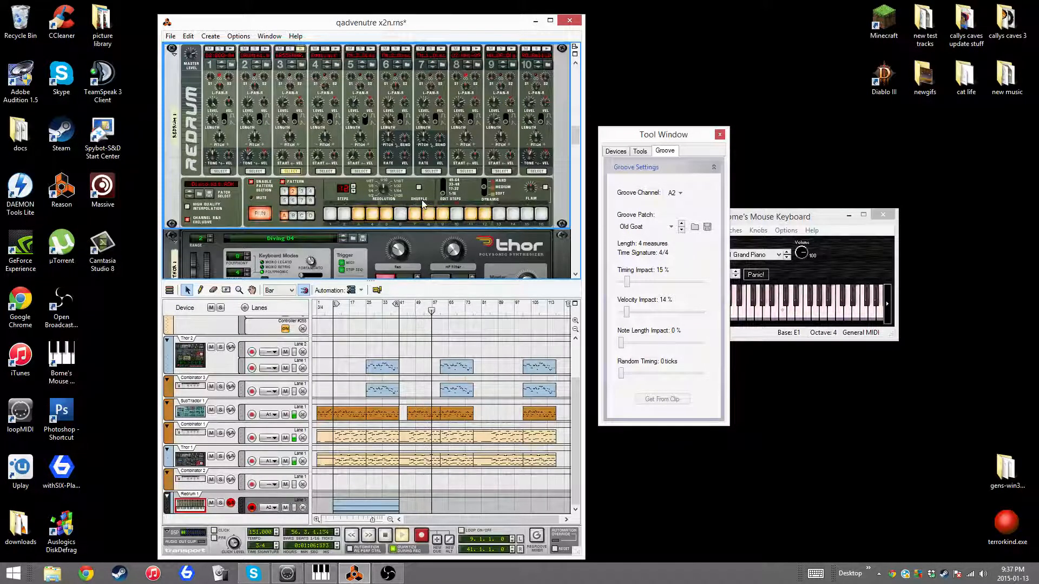
Step: Play the song from bar 9 to hear the new Redrum pattern together with the other tracks
{"action": "left_click", "coordinate": [335, 313]}
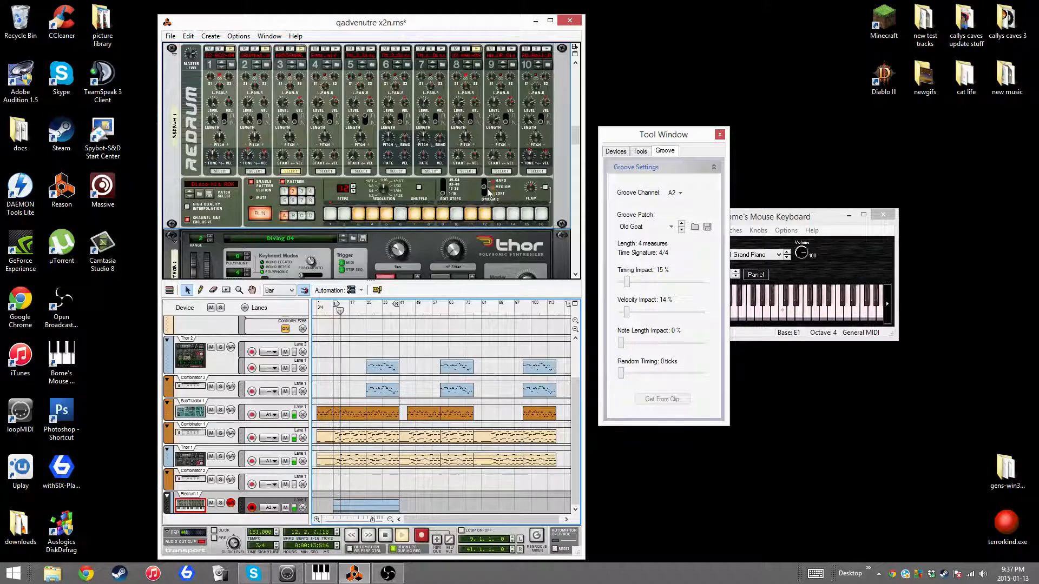
{"action": "left_click", "coordinate": [484, 193]}
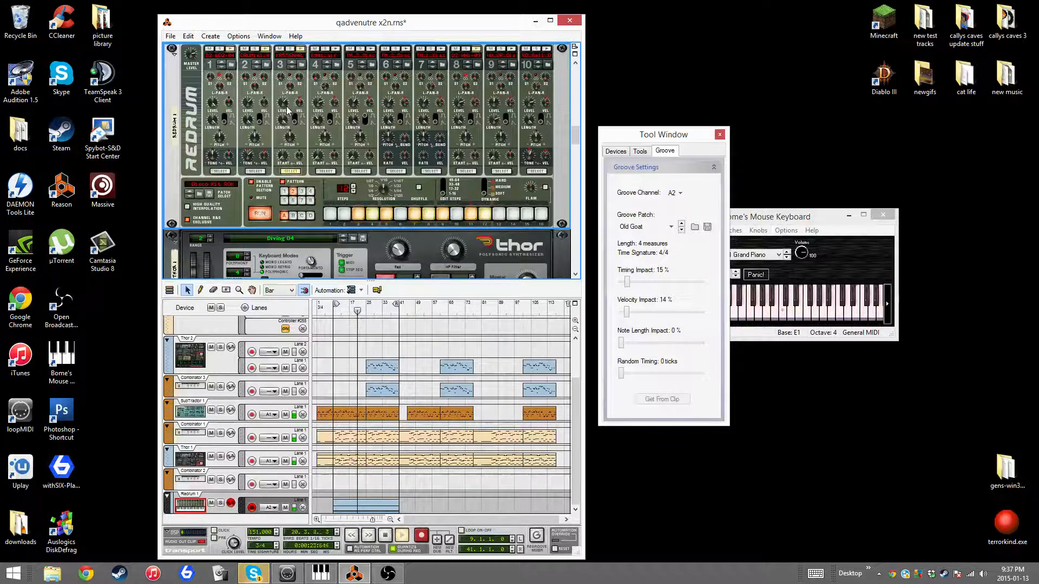
{"action": "scroll", "coordinate": [417, 455], "scroll_direction": "up", "scroll_amount": 2}
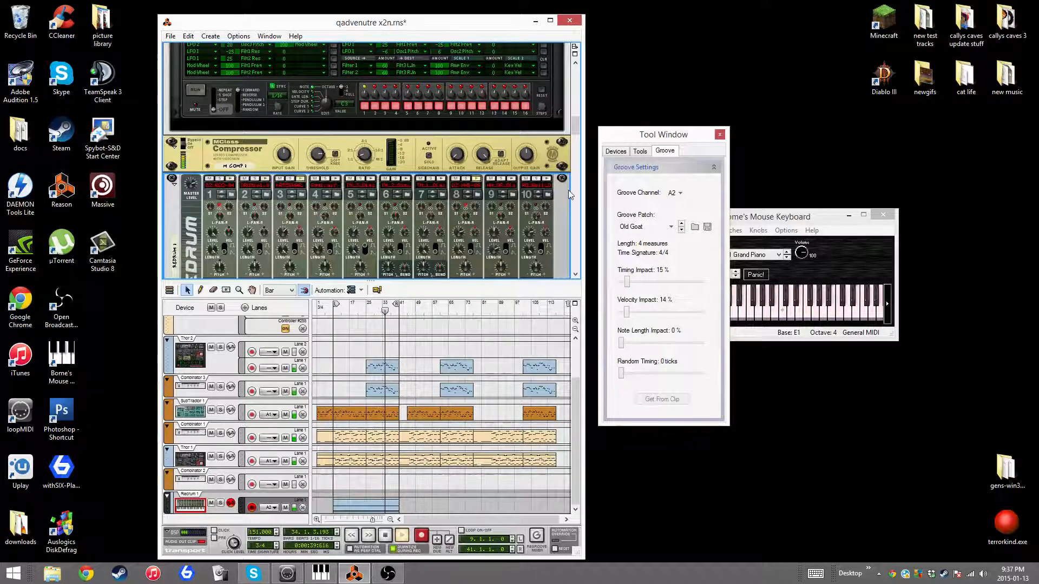
{"action": "left_click_drag", "start_coordinate": [577, 125], "coordinate": [582, 54]}
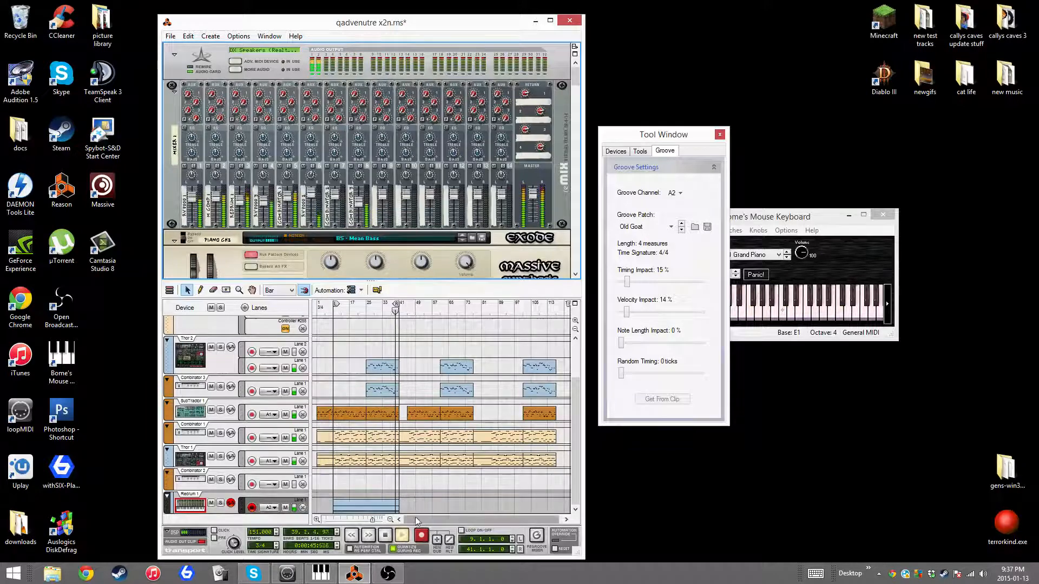
Step: Stop playback, duplicate the Redrum 1 clip at bar 45, and move the copy to bar 85
{"action": "left_click", "coordinate": [385, 535]}
{"action": "left_click", "coordinate": [377, 509]}
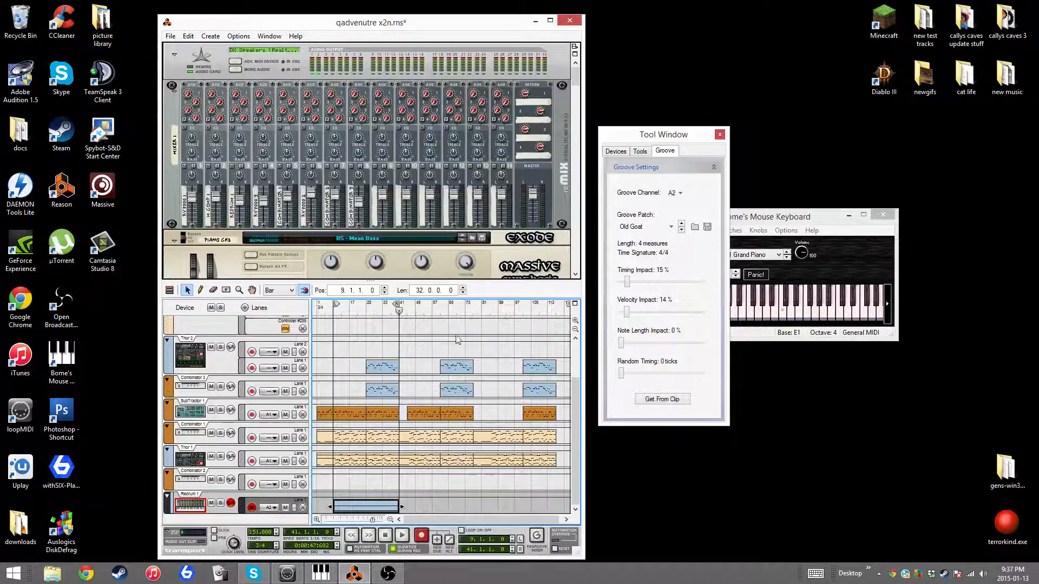
{"action": "left_click", "coordinate": [413, 312]}
{"action": "left_click_drag", "start_coordinate": [414, 312], "coordinate": [407, 311]}
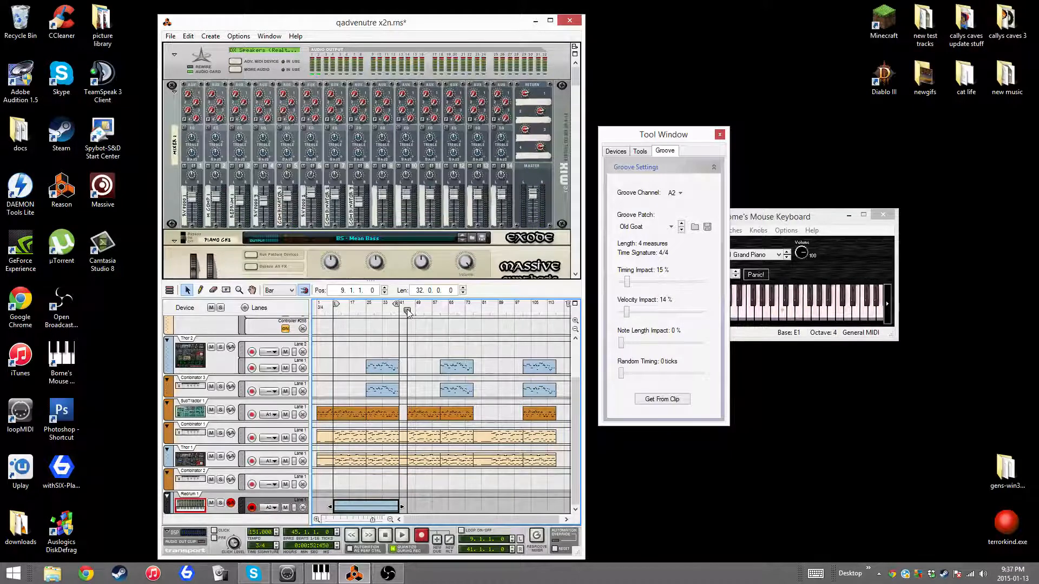
{"action": "key", "text": "ctrl+v"}
{"action": "left_click", "coordinate": [476, 312]}
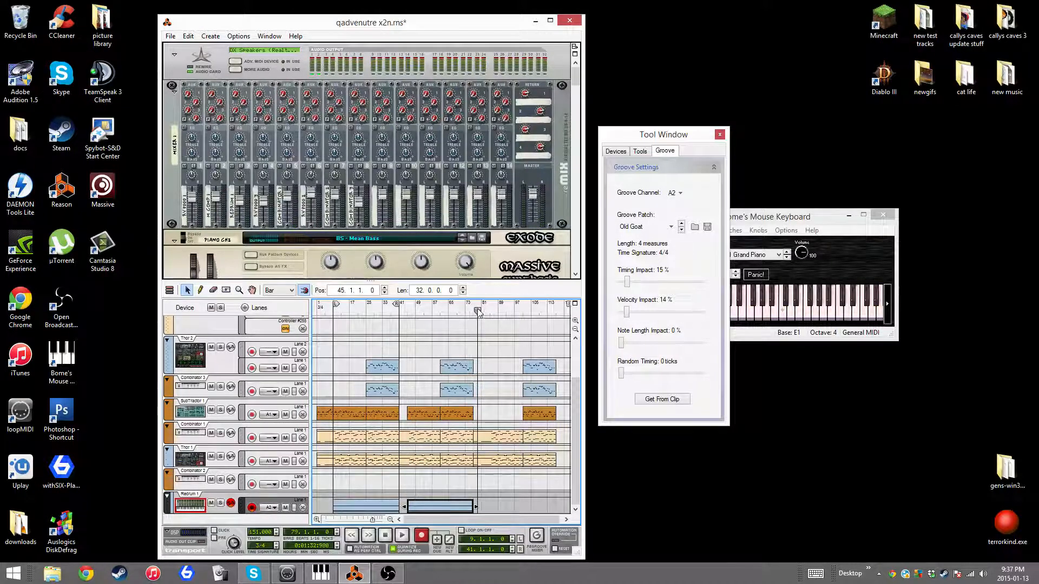
{"action": "left_click_drag", "start_coordinate": [429, 510], "coordinate": [509, 509]}
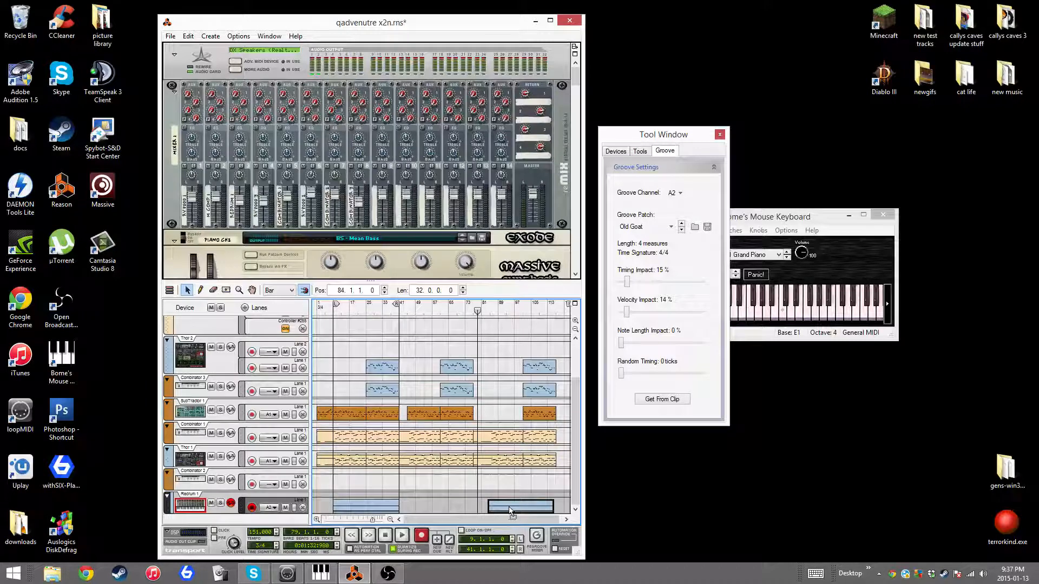
{"action": "left_click", "coordinate": [492, 312]}
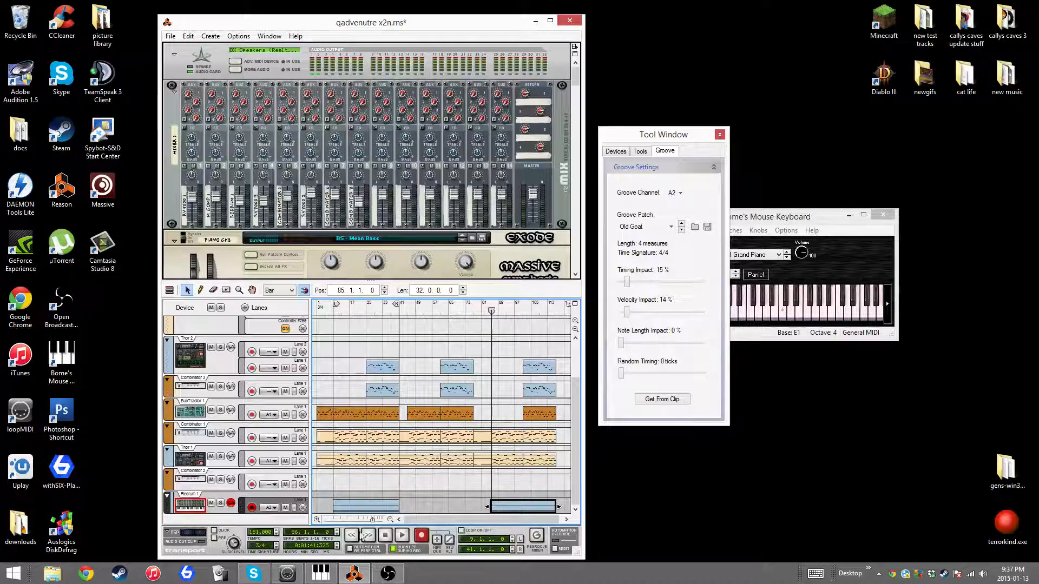
Step: Play the song around the copied Redrum clip, starting again just before it, and select the Redrum 1 track
{"action": "left_click", "coordinate": [402, 536]}
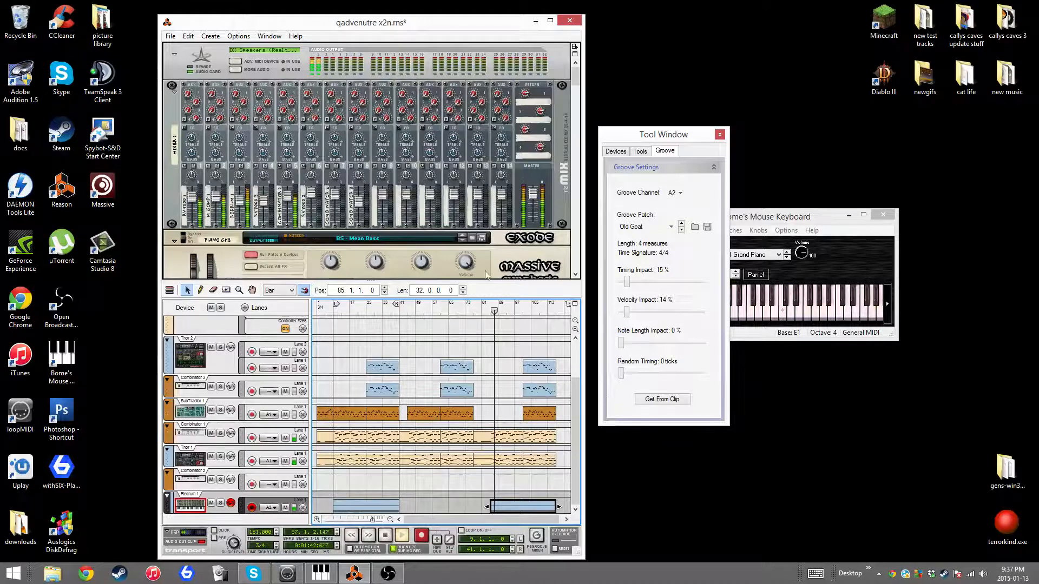
{"action": "left_click", "coordinate": [482, 312]}
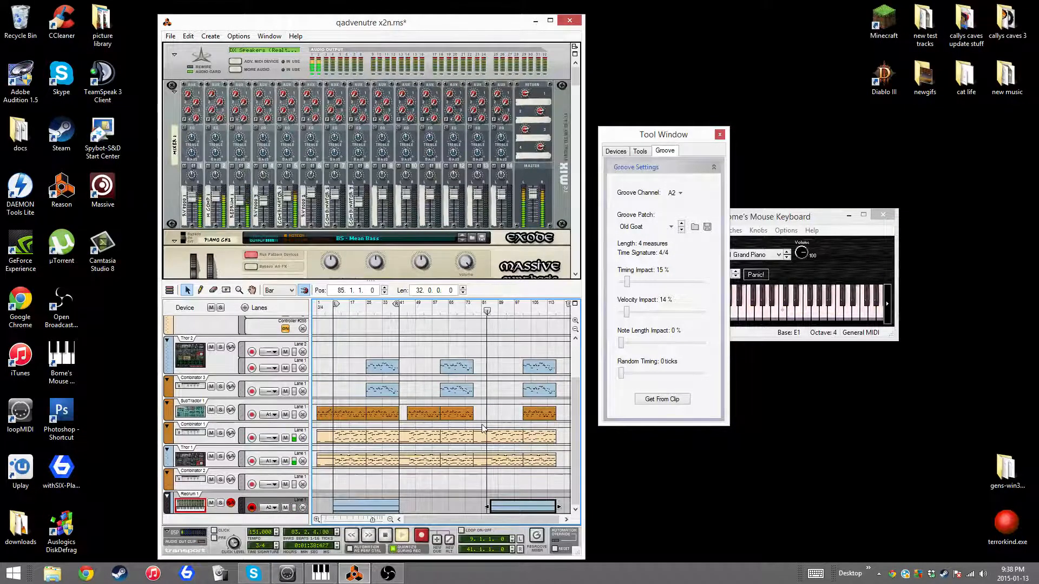
{"action": "mouse_move", "coordinate": [401, 307]}
{"action": "left_mouse_down"}
{"action": "mouse_move", "coordinate": [409, 309]}
{"action": "mouse_move", "coordinate": [400, 310]}
{"action": "left_mouse_up"}
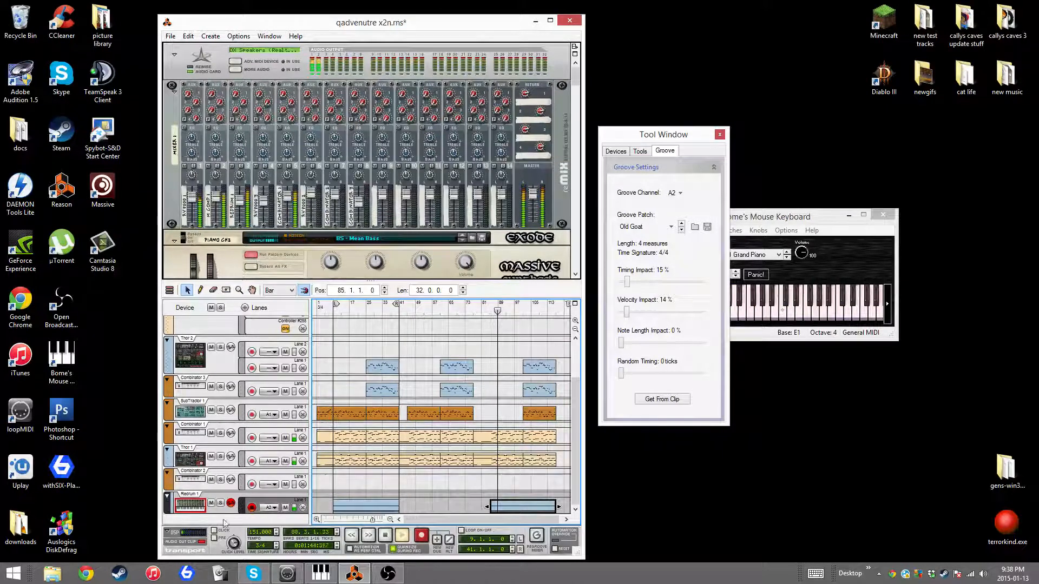
{"action": "left_click", "coordinate": [221, 509]}
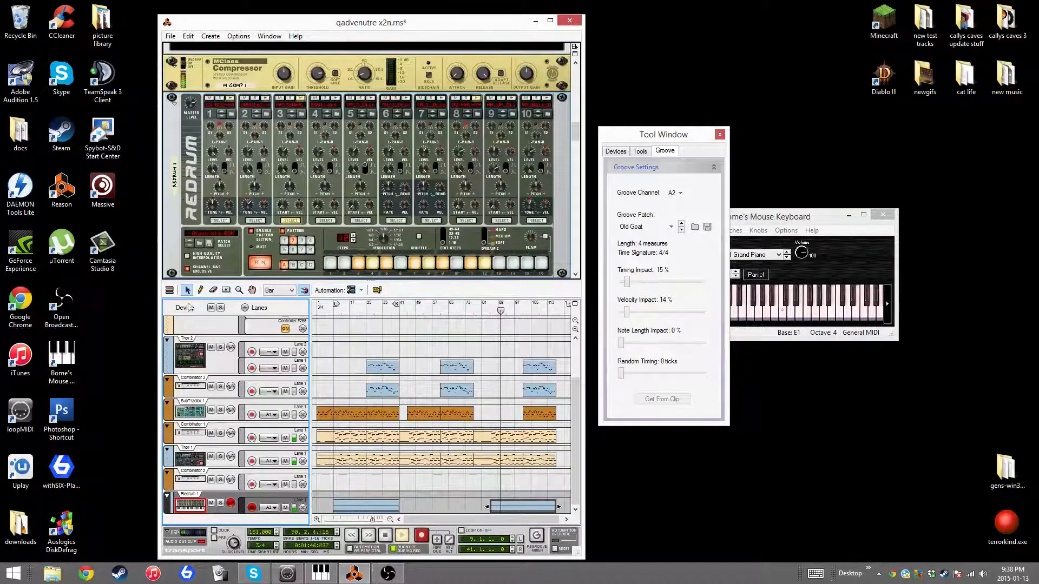
Step: Copy the Redrum pattern to its track as notes between the locators at bars 9 and 41
{"action": "right_click", "coordinate": [264, 497]}
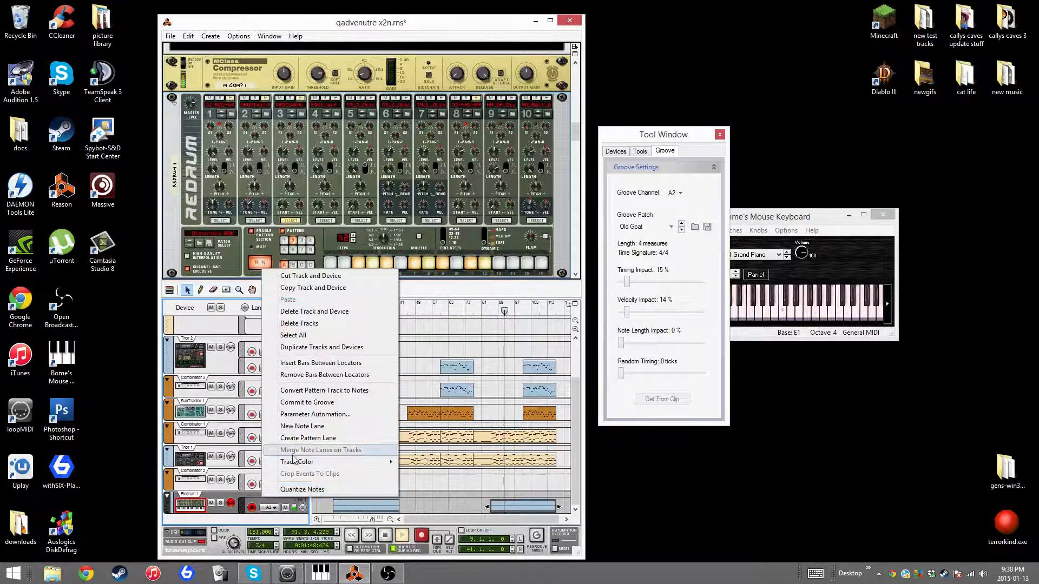
{"action": "right_click", "coordinate": [193, 279]}
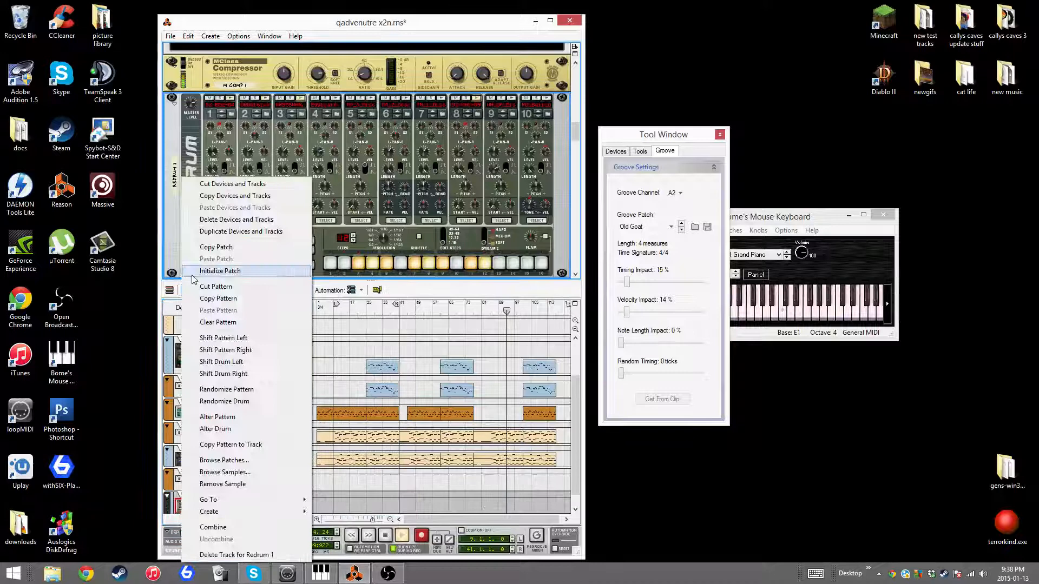
{"action": "left_click", "coordinate": [230, 444]}
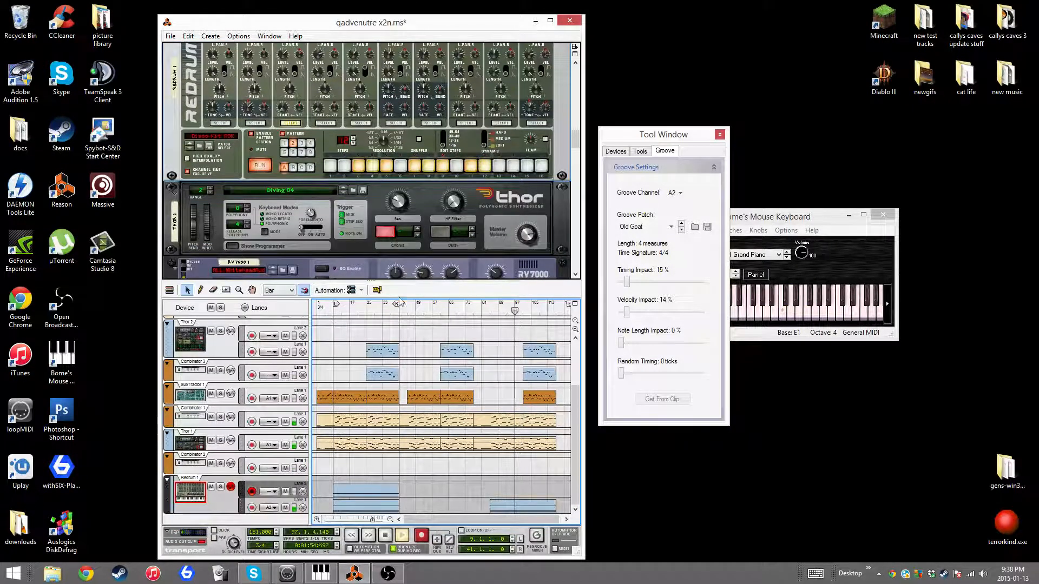
Step: Move the loop locators to bars 81 and 117 and copy the Redrum pattern to its track there
{"action": "mouse_move", "coordinate": [398, 310]}
{"action": "left_mouse_down"}
{"action": "mouse_move", "coordinate": [565, 310]}
{"action": "mouse_move", "coordinate": [556, 310]}
{"action": "left_mouse_up"}
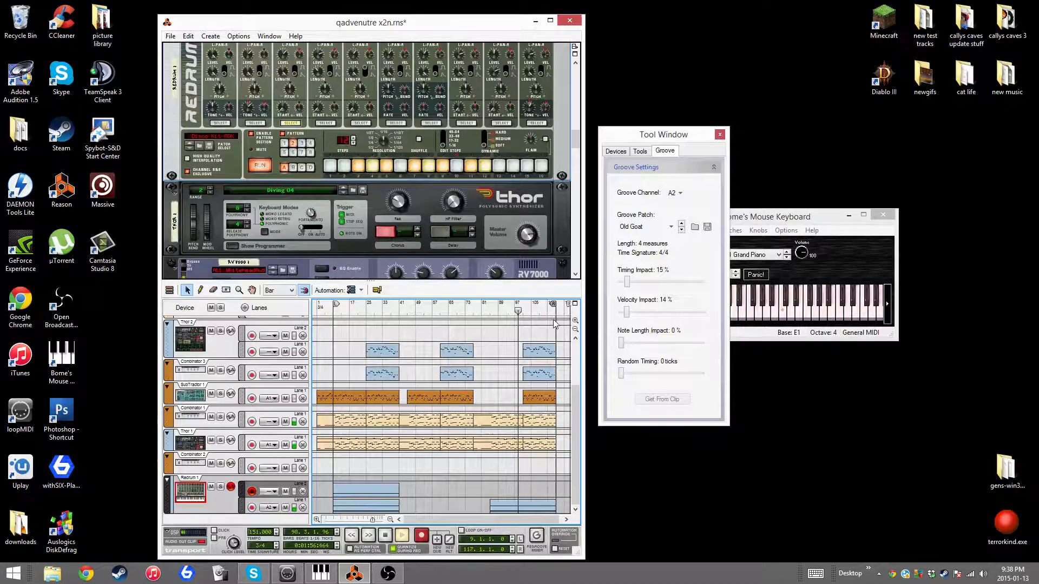
{"action": "mouse_move", "coordinate": [336, 304]}
{"action": "left_mouse_down"}
{"action": "mouse_move", "coordinate": [487, 319]}
{"action": "mouse_move", "coordinate": [485, 332]}
{"action": "left_mouse_up"}
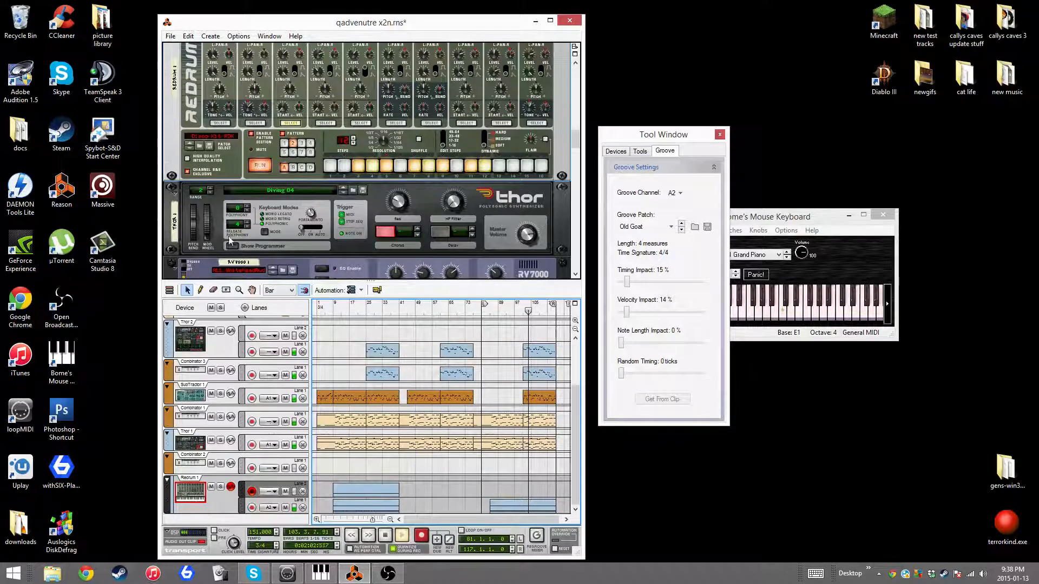
{"action": "right_click", "coordinate": [182, 147]}
{"action": "left_click", "coordinate": [231, 414]}
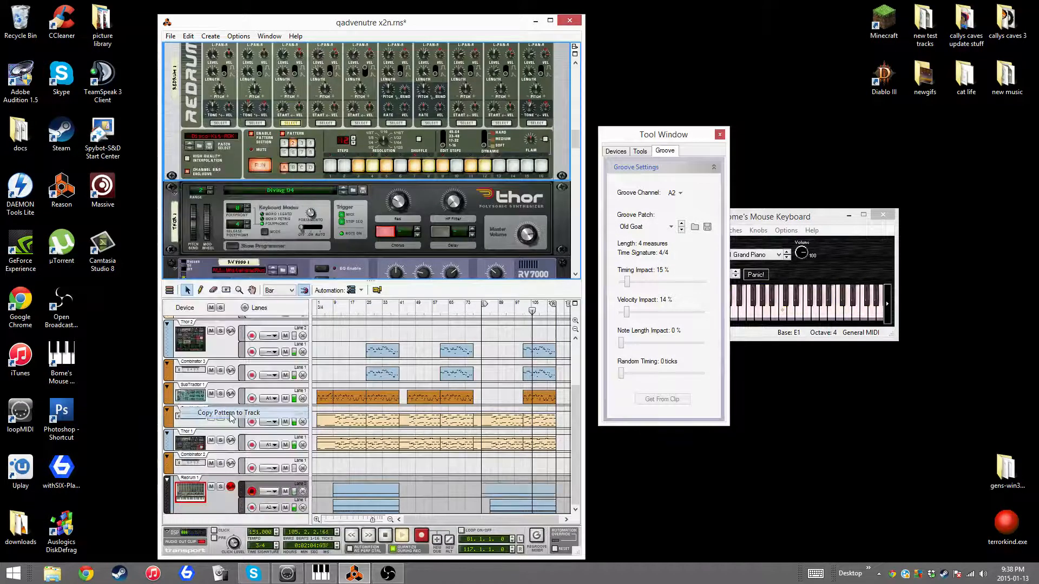
Step: Disable the Redrum's pattern and its pattern section playback
{"action": "left_click", "coordinate": [282, 134]}
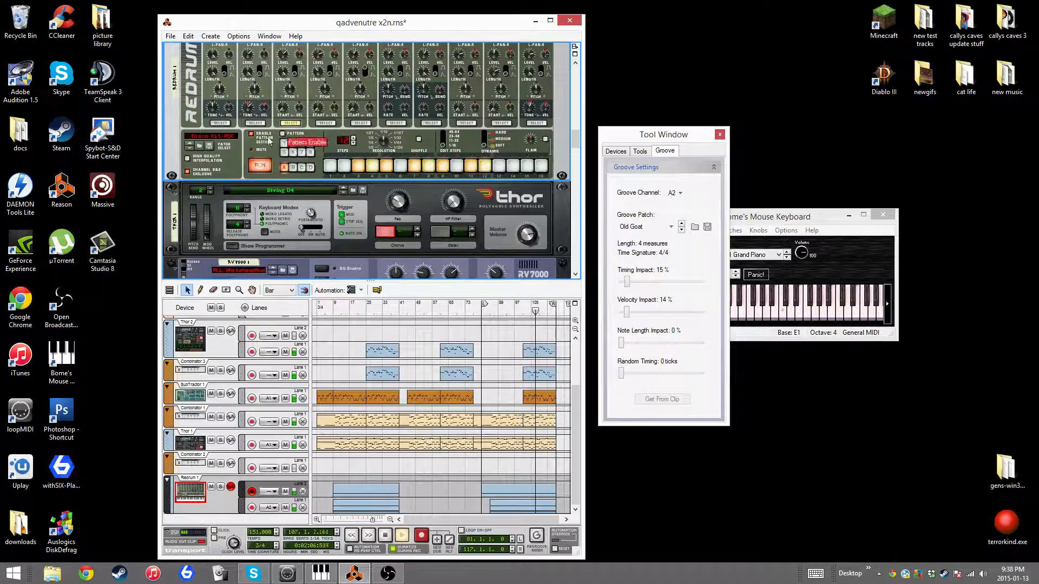
{"action": "left_click", "coordinate": [252, 134]}
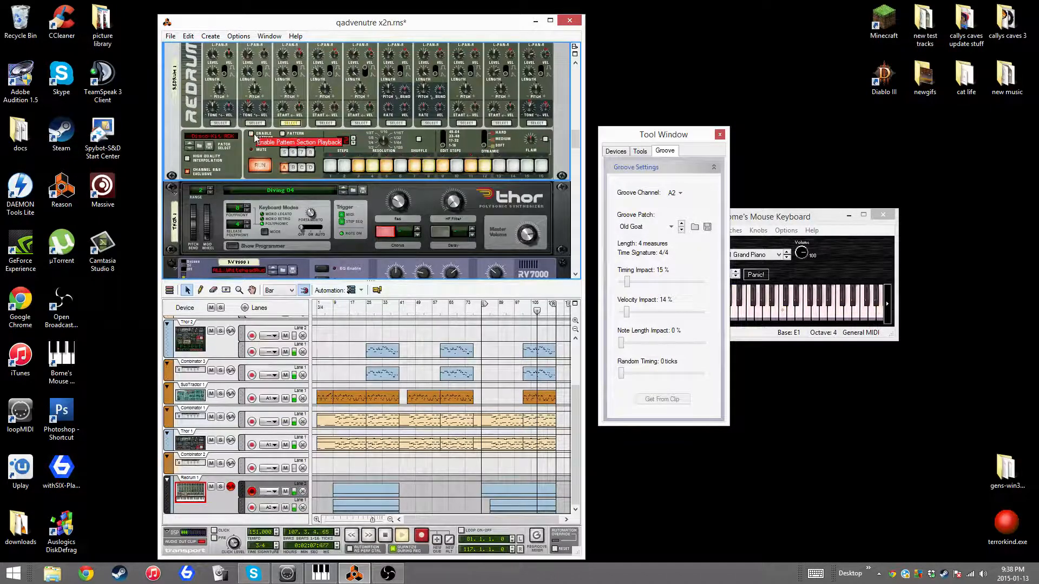
{"action": "scroll", "coordinate": [460, 480], "scroll_direction": "up", "scroll_amount": 3}
{"action": "left_click", "coordinate": [461, 483]}
{"action": "scroll", "coordinate": [462, 485], "scroll_direction": "up", "scroll_amount": 3}
{"action": "scroll", "coordinate": [459, 481], "scroll_direction": "down", "scroll_amount": 3}
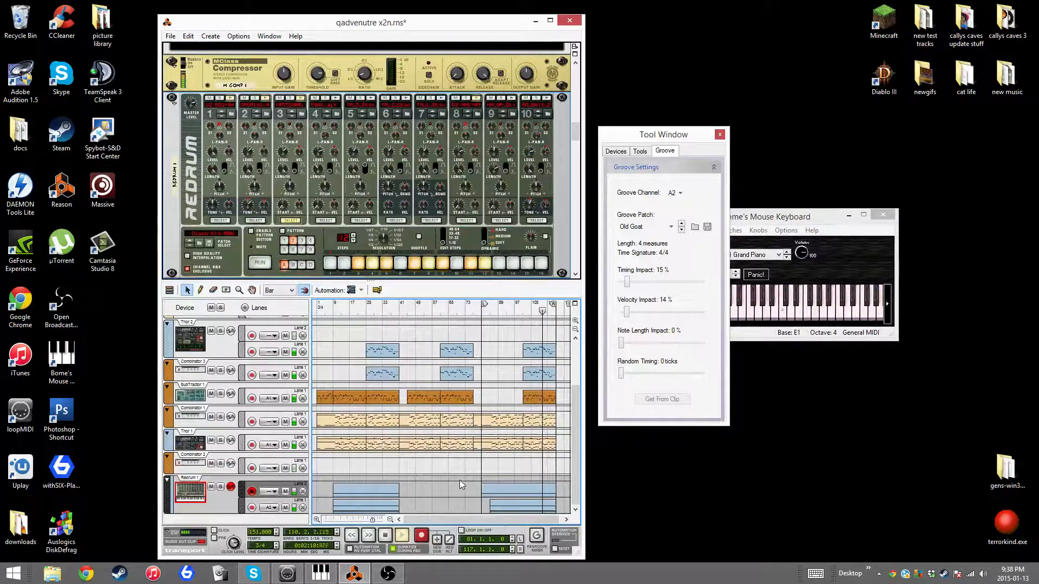
Step: Set groove A2's timing impact to 21% and velocity impact to 18%, and replay the song from bar 9
{"action": "left_click_drag", "start_coordinate": [627, 312], "coordinate": [630, 280]}
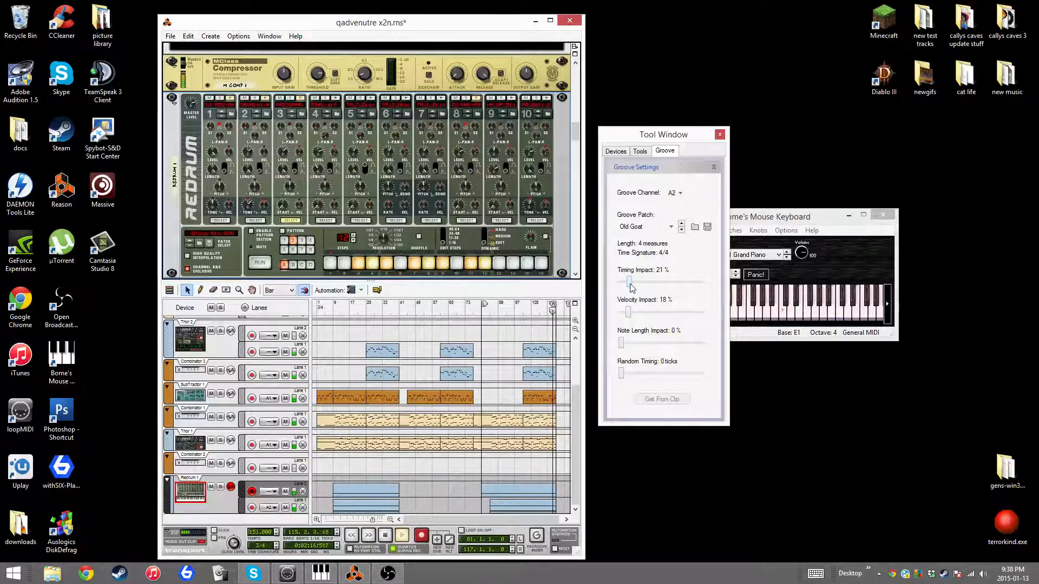
{"action": "left_click", "coordinate": [385, 537]}
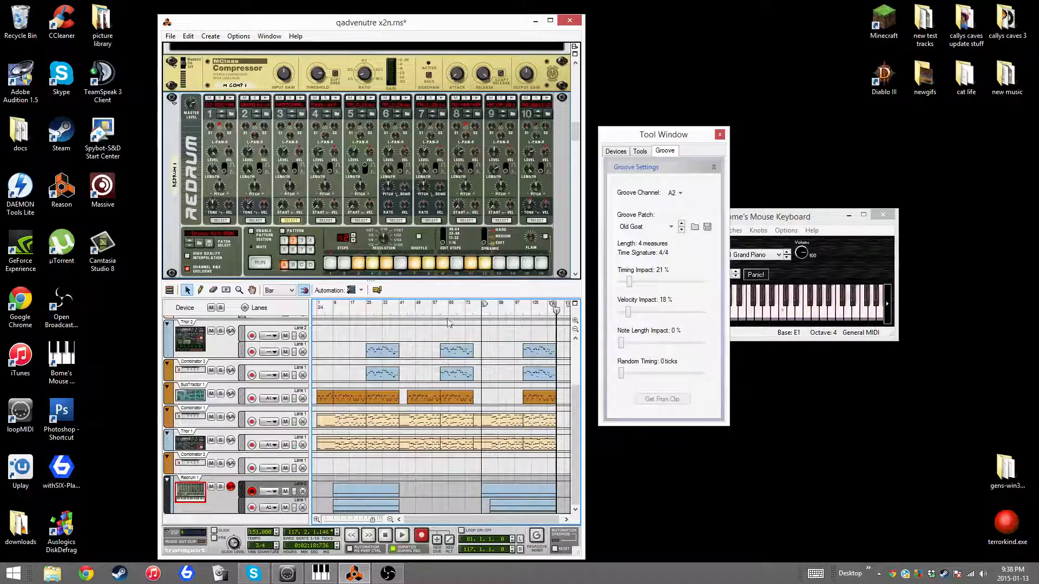
{"action": "left_click_drag", "start_coordinate": [352, 307], "coordinate": [334, 310]}
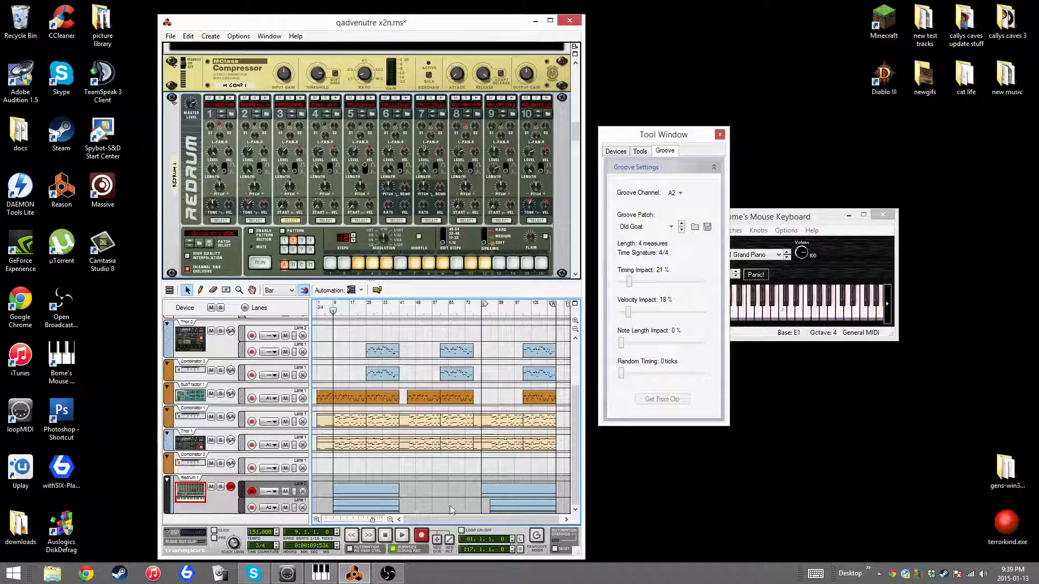
{"action": "left_click", "coordinate": [385, 535]}
{"action": "left_click", "coordinate": [402, 535]}
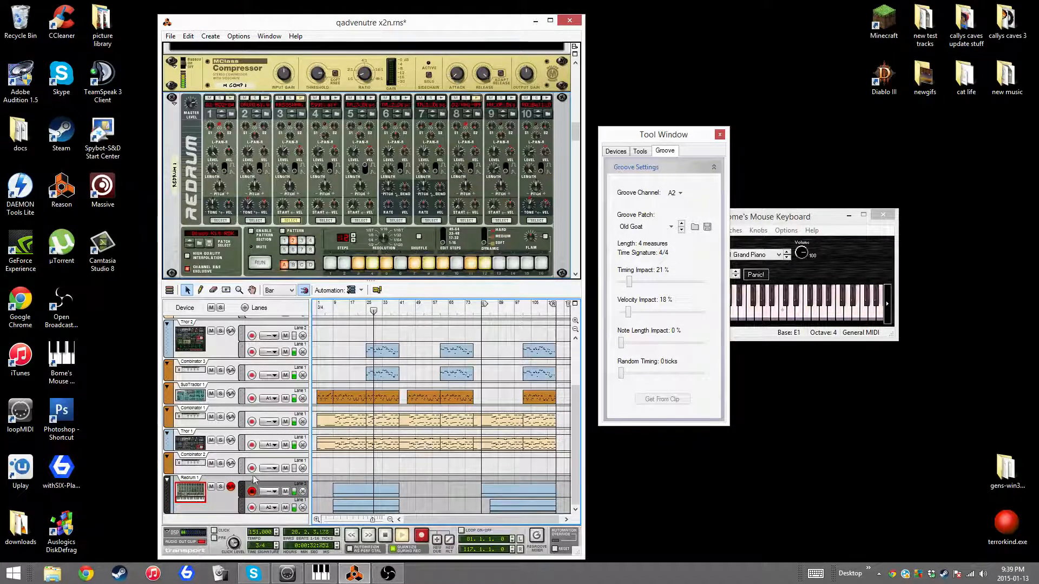
Step: Trim the start of the Redrum 1 clip at bar 9 in Lane 2 to bar 25, leaving it 16 bars long
{"action": "left_click", "coordinate": [335, 493]}
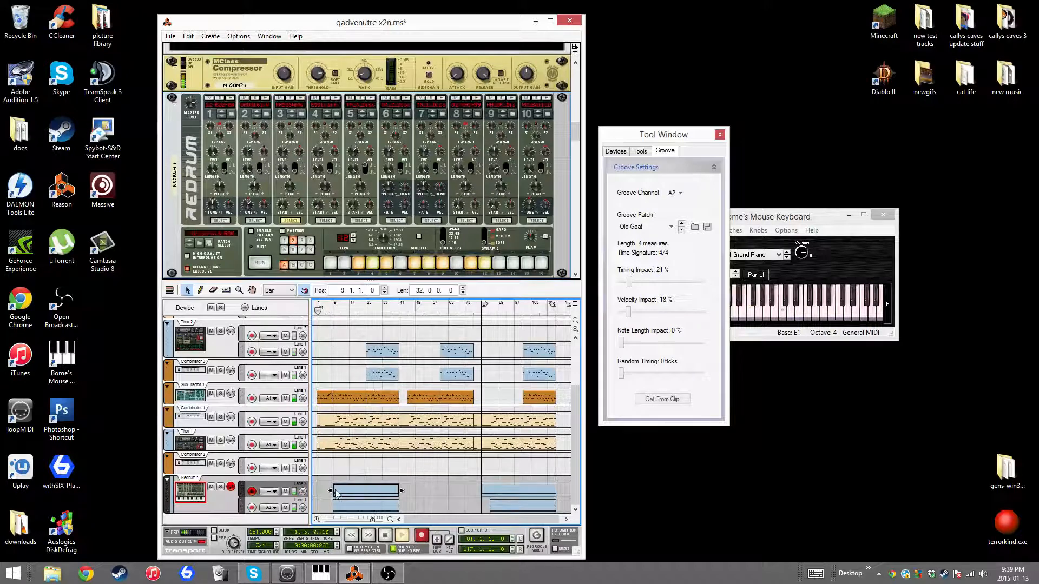
{"action": "left_click_drag", "start_coordinate": [335, 492], "coordinate": [349, 491]}
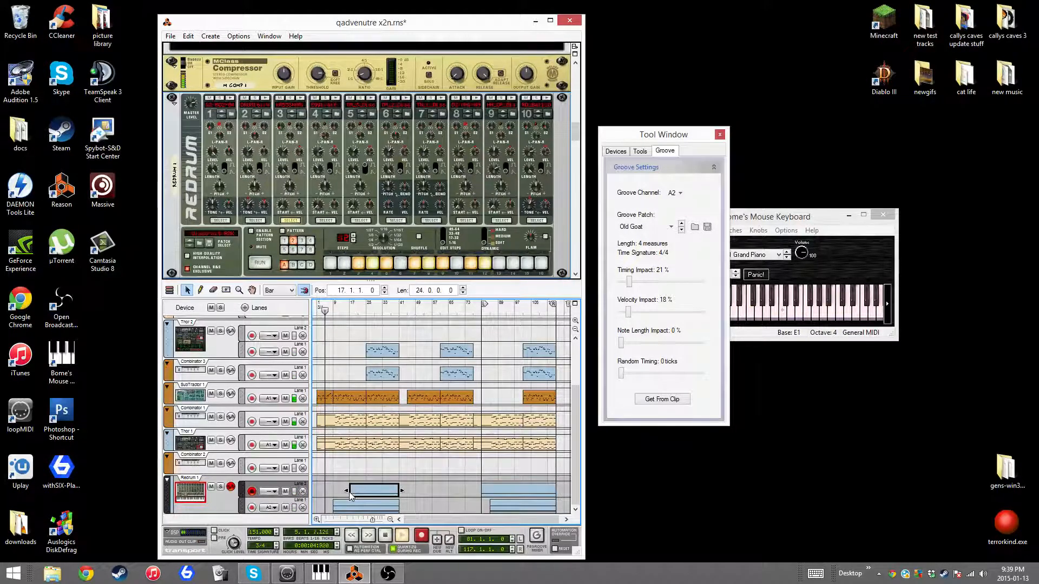
{"action": "left_click", "coordinate": [349, 313]}
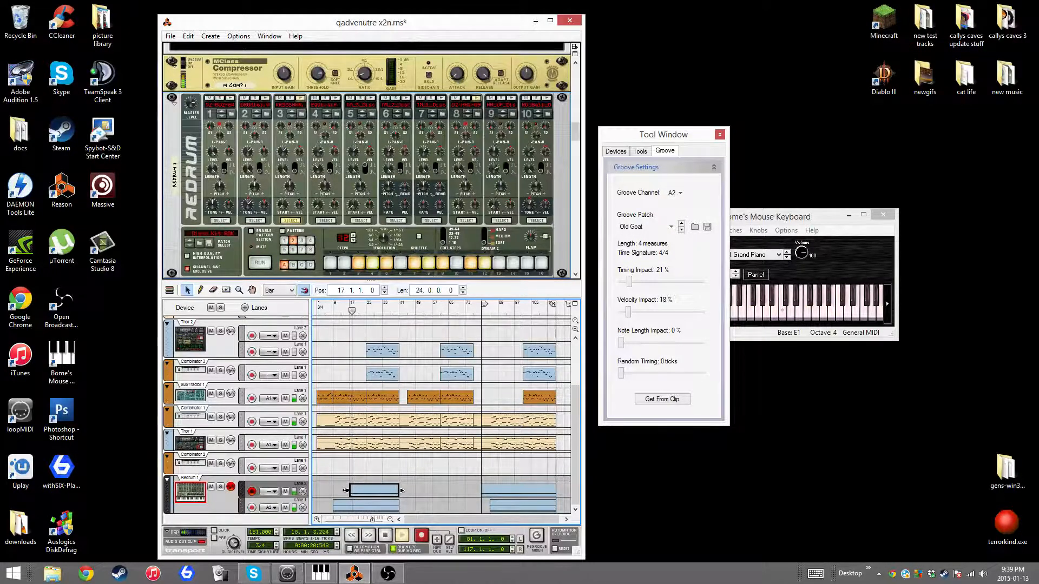
{"action": "left_click_drag", "start_coordinate": [349, 491], "coordinate": [362, 489]}
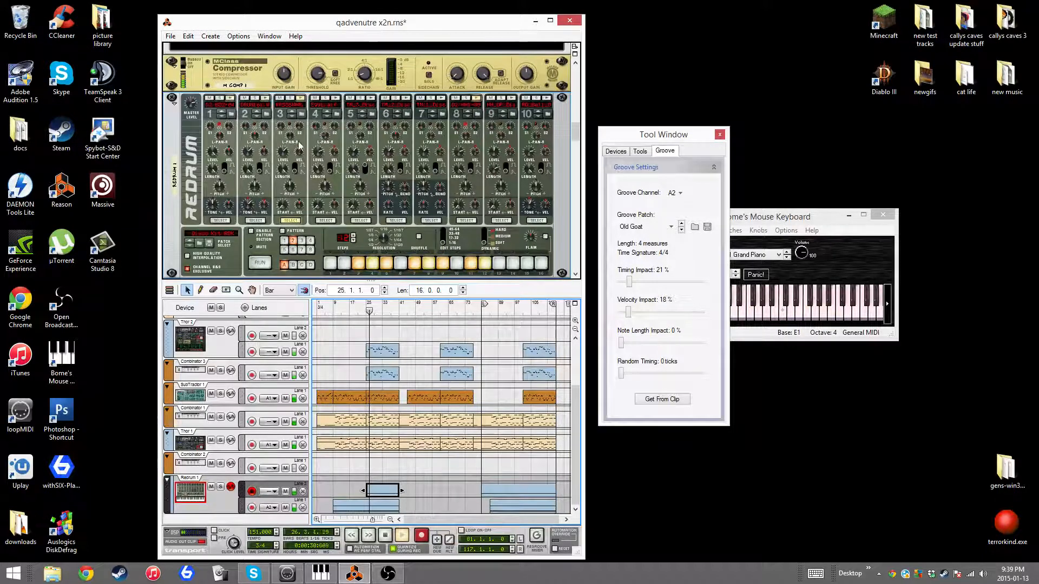
{"action": "left_click", "coordinate": [283, 155]}
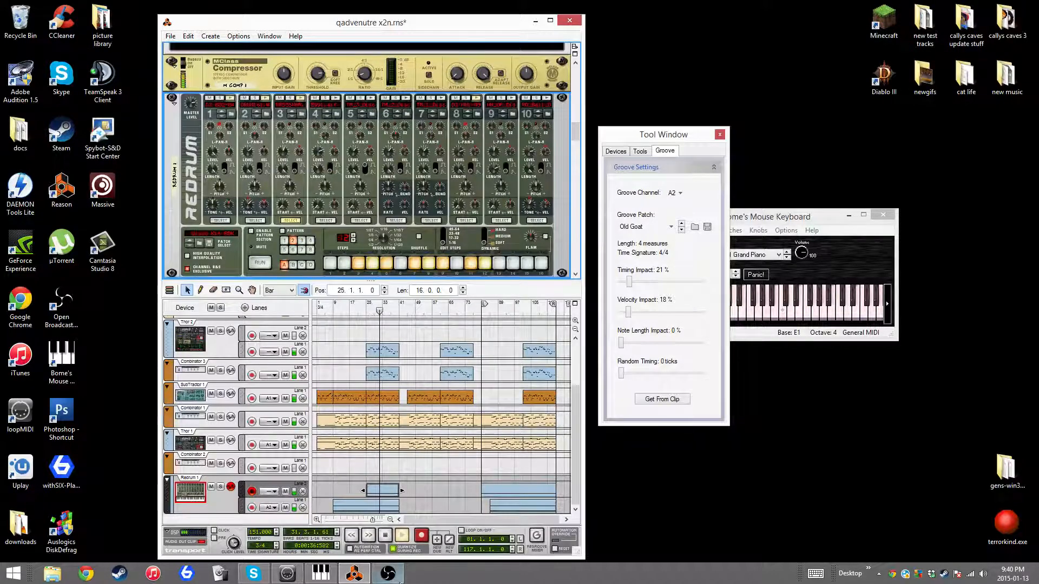
Step: Stop and resume playback, deselect the trimmed clip, and review the arrangement of all tracks while the song plays
{"action": "left_click", "coordinate": [386, 537]}
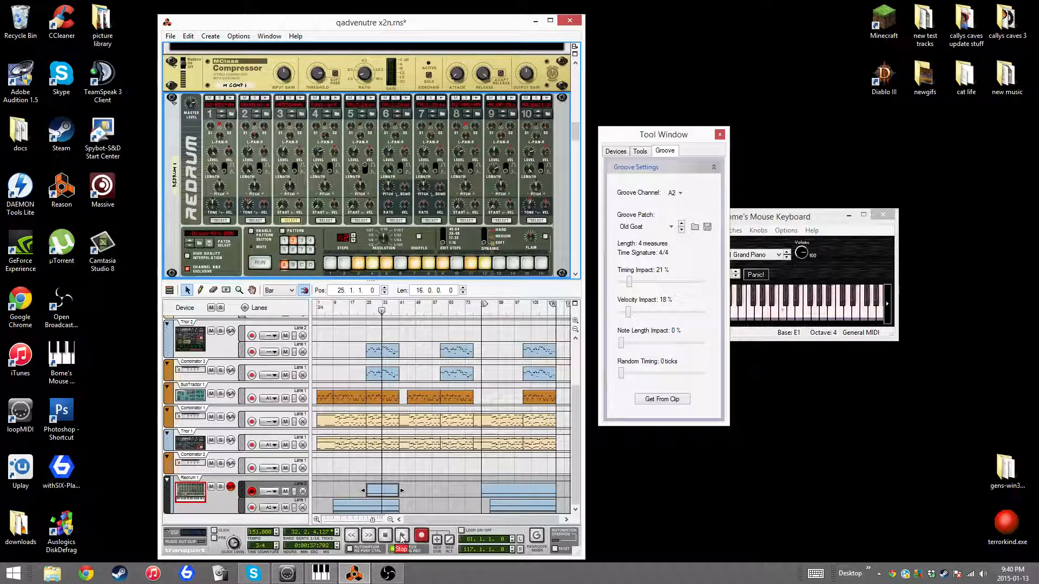
{"action": "left_click", "coordinate": [402, 536]}
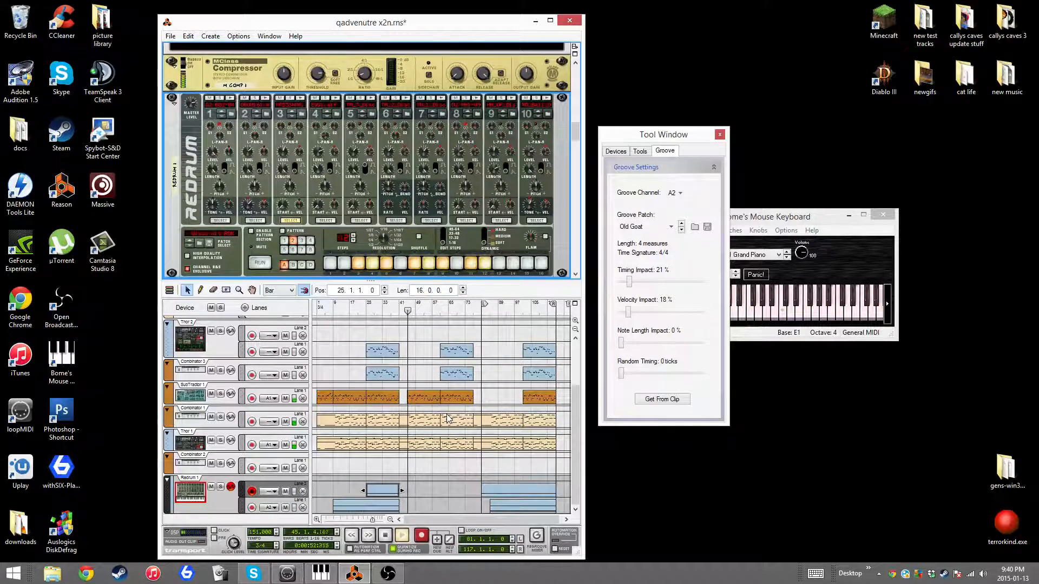
{"action": "scroll", "coordinate": [443, 442], "scroll_direction": "up", "scroll_amount": 2}
{"action": "left_click", "coordinate": [438, 489]}
{"action": "scroll", "coordinate": [438, 489], "scroll_direction": "up", "scroll_amount": 3}
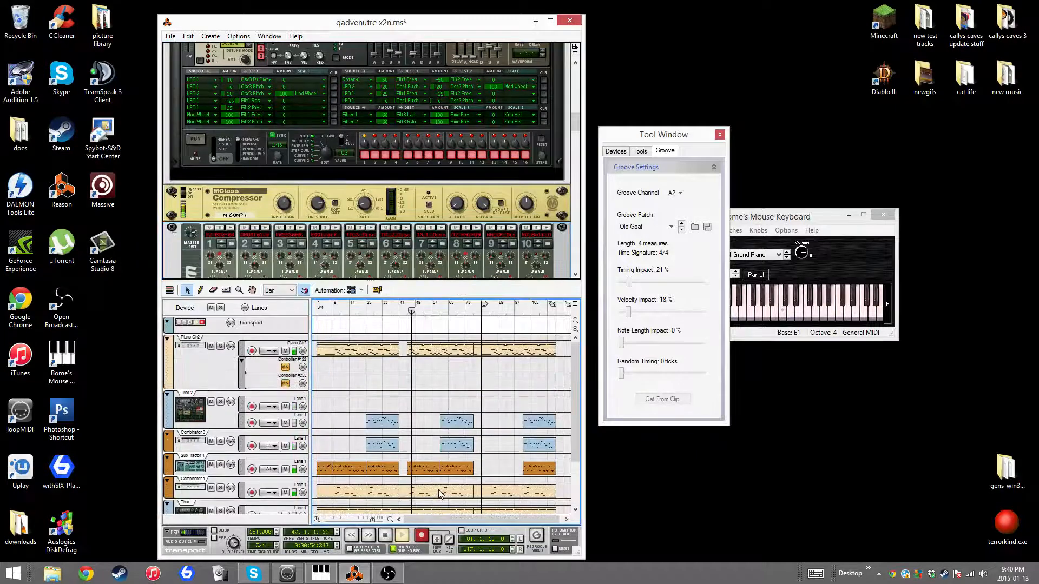
{"action": "scroll", "coordinate": [440, 493], "scroll_direction": "down", "scroll_amount": 3}
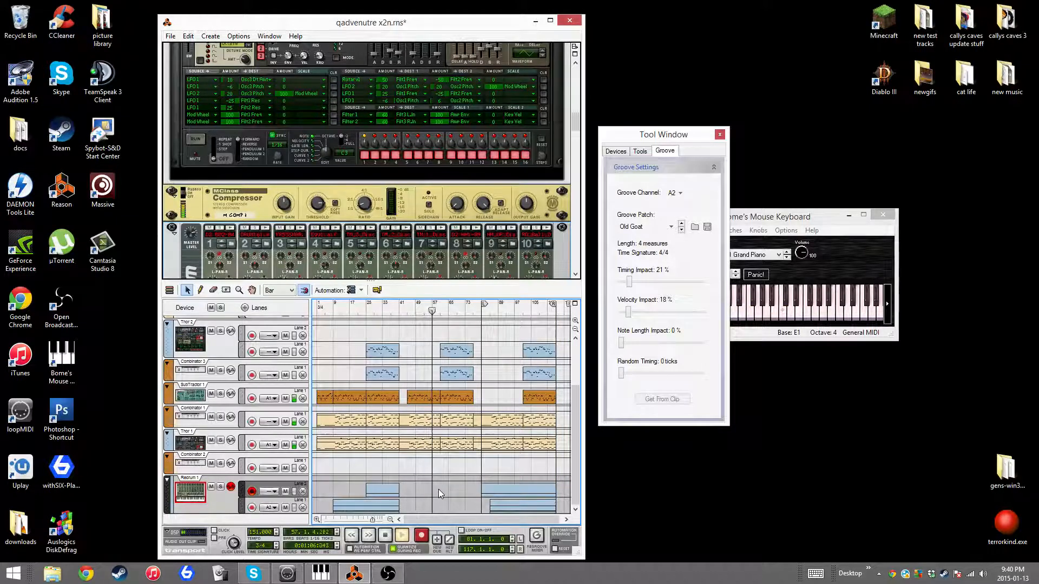
{"action": "scroll", "coordinate": [438, 489], "scroll_direction": "up", "scroll_amount": 3}
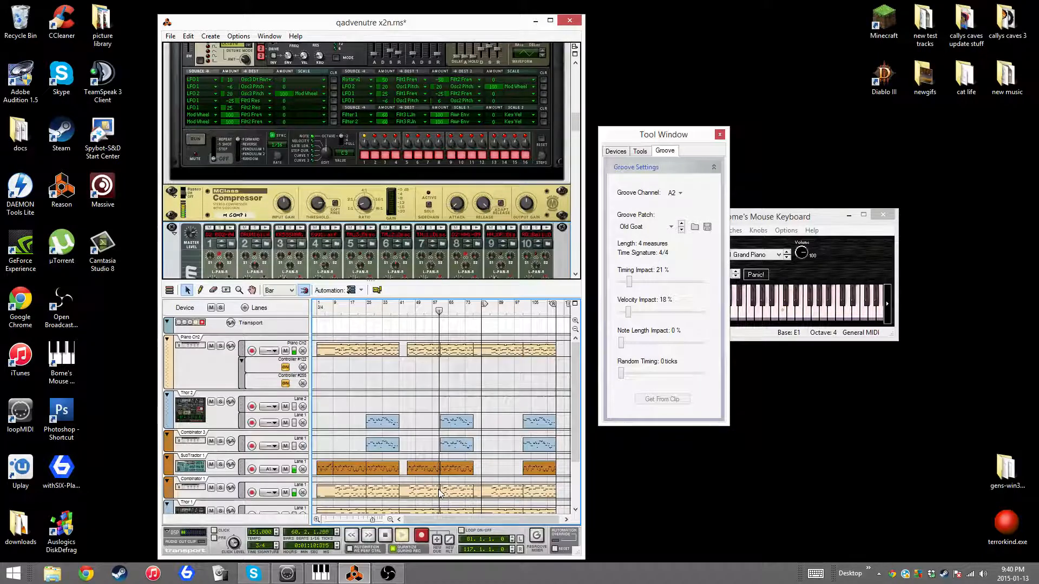
{"action": "scroll", "coordinate": [439, 492], "scroll_direction": "down", "scroll_amount": 3}
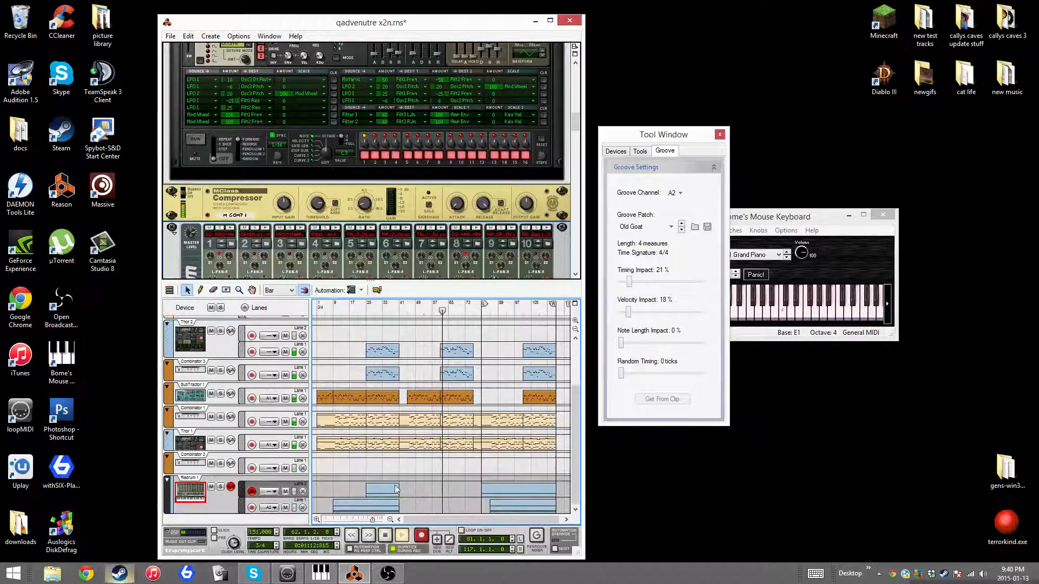
Step: Select the Combinator 2 track and improvise a melody for it on Bome's Mouse Keyboard while the song plays
{"action": "left_click", "coordinate": [203, 465]}
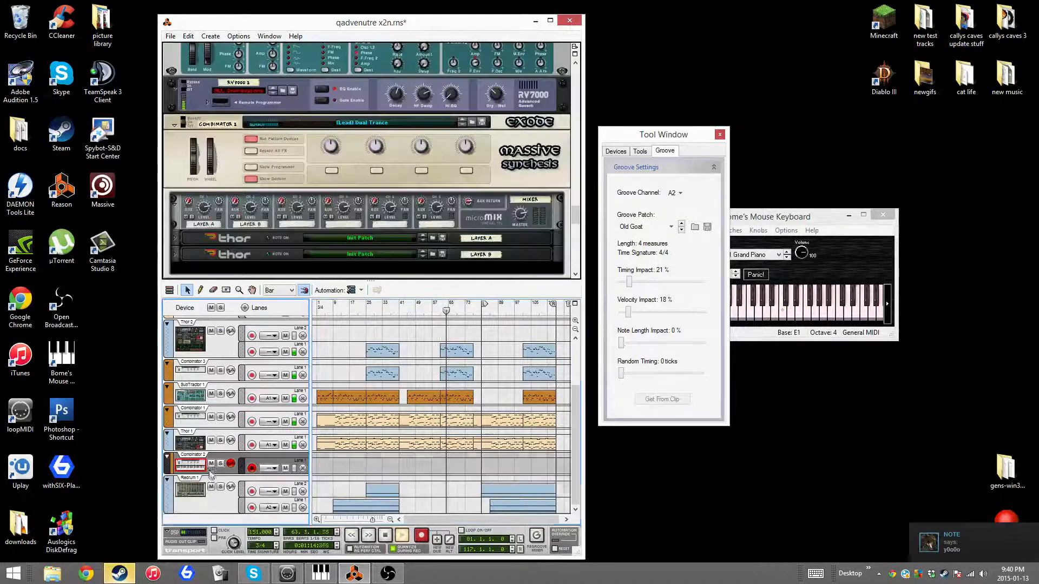
{"action": "left_click", "coordinate": [811, 218]}
{"action": "key", "text": "o"}
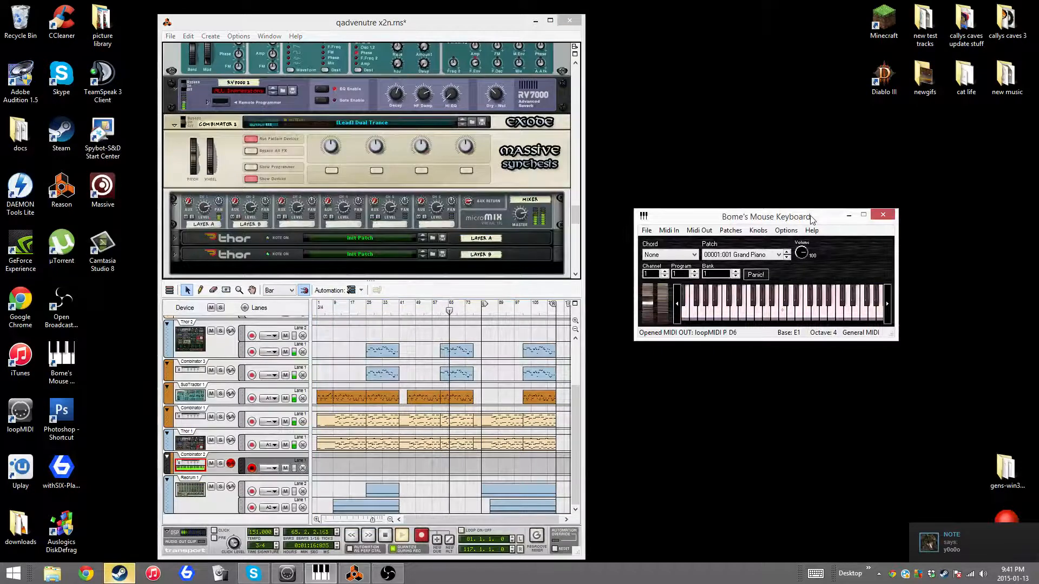
{"action": "key", "text": "c"}
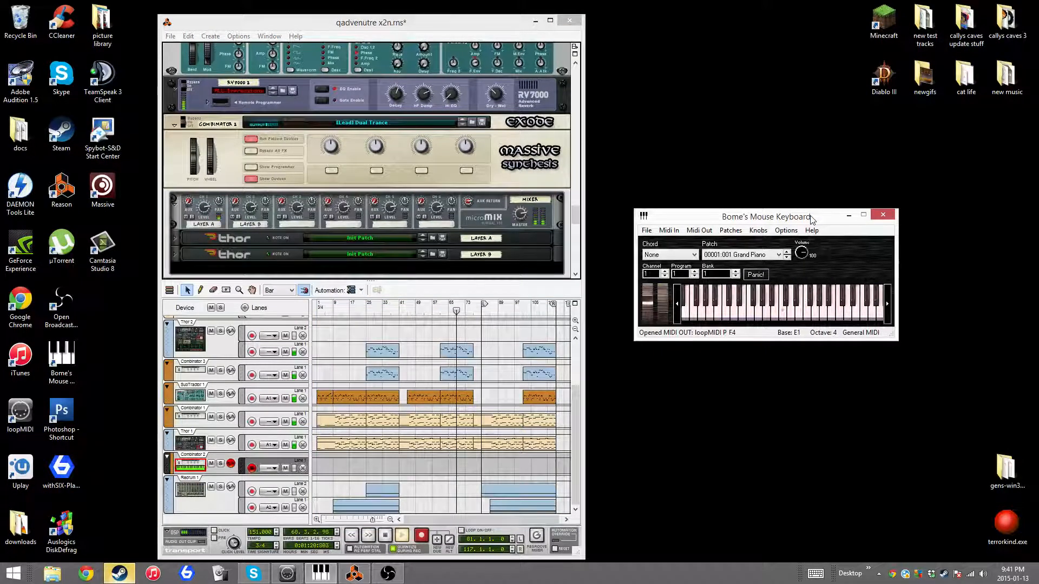
{"action": "key", "text": "x"}
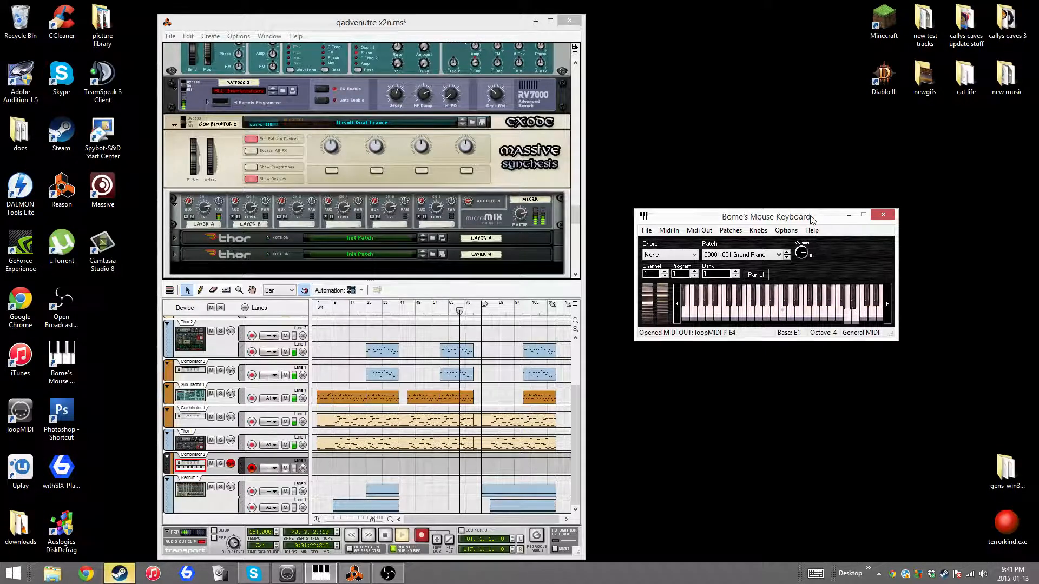
{"action": "key", "text": "c"}
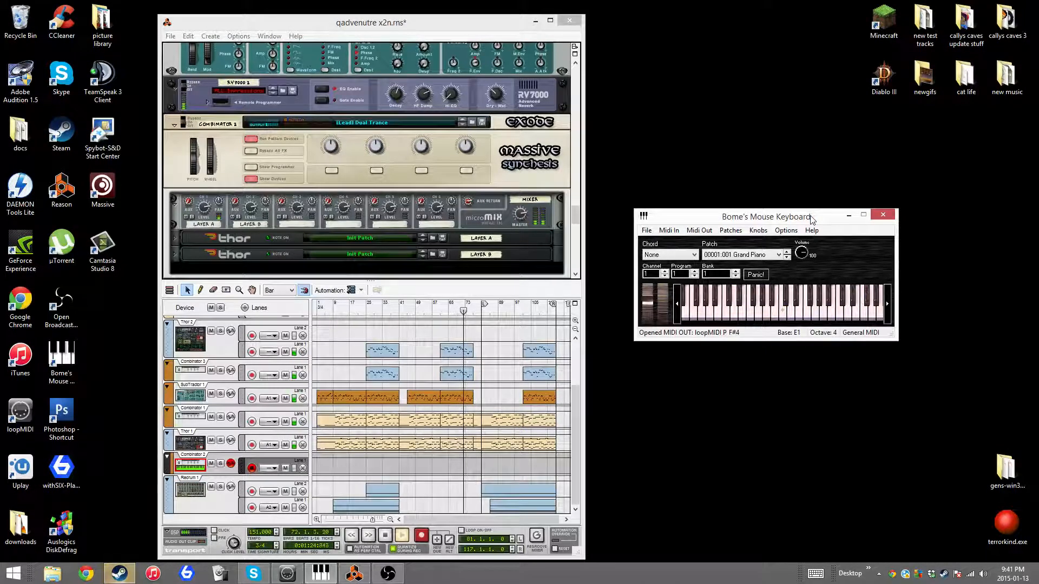
{"action": "key", "text": "b"}
{"action": "key", "text": "g"}
{"action": "key", "text": "c"}
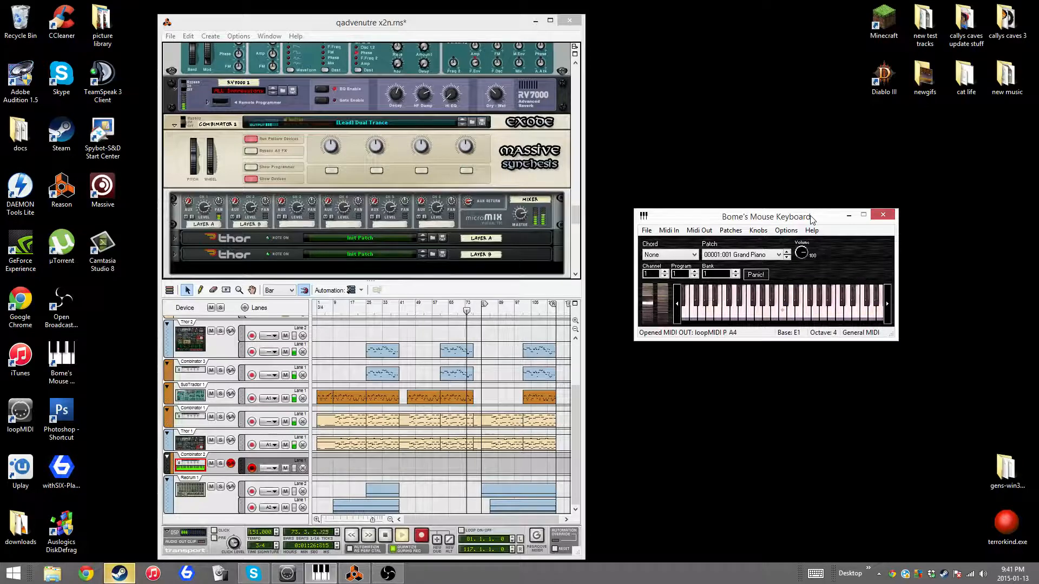
{"action": "key", "text": "n"}
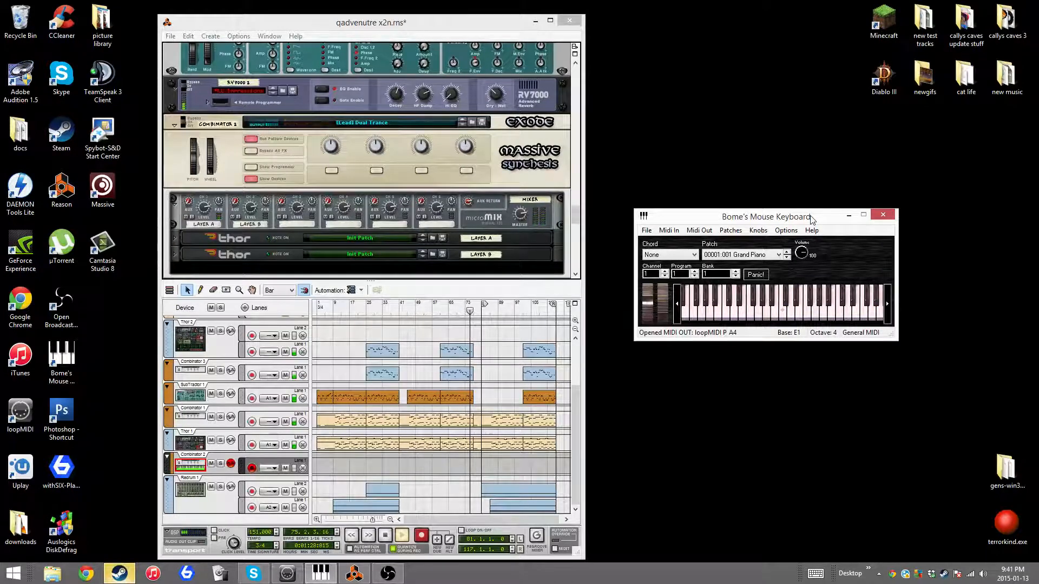
{"action": "key", "text": "x"}
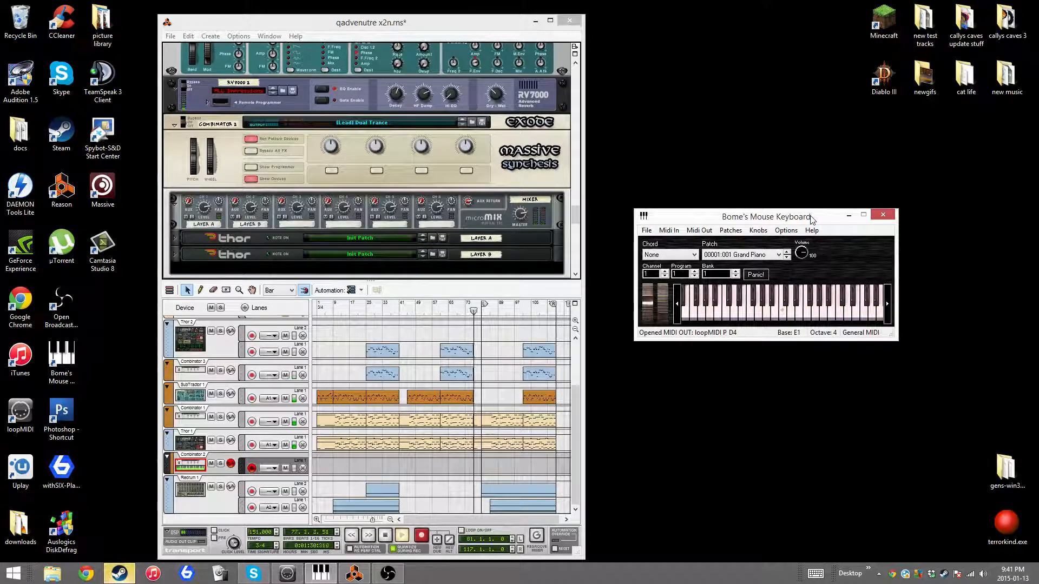
{"action": "key", "text": "n"}
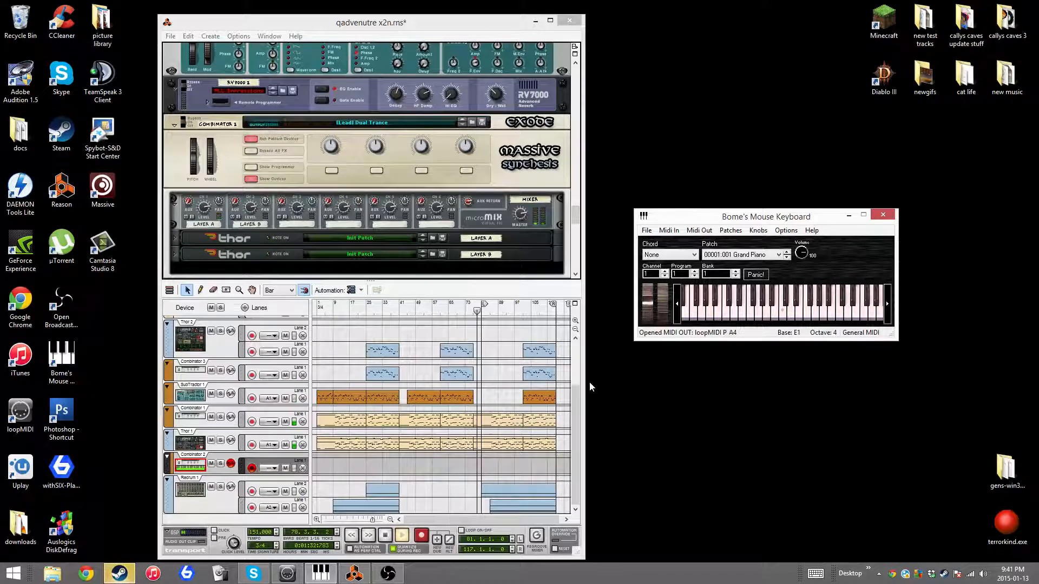
{"action": "key", "text": "x"}
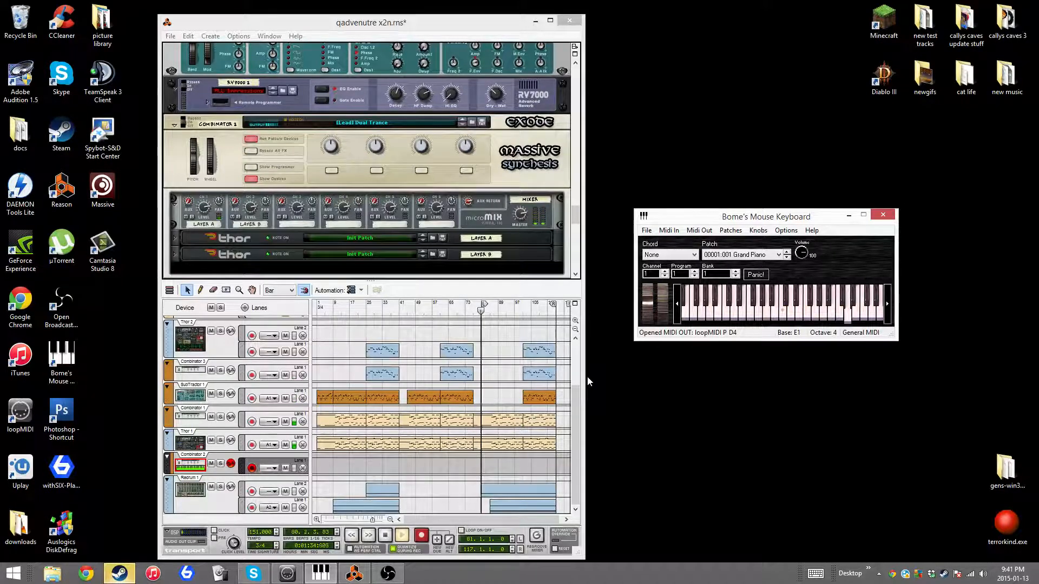
{"action": "key", "text": "g"}
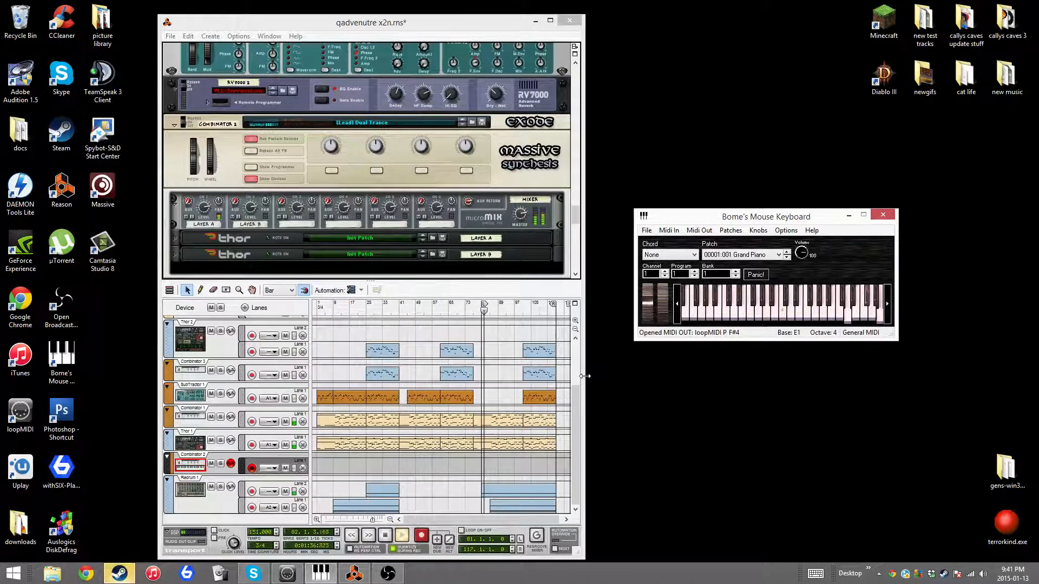
{"action": "key", "text": "n"}
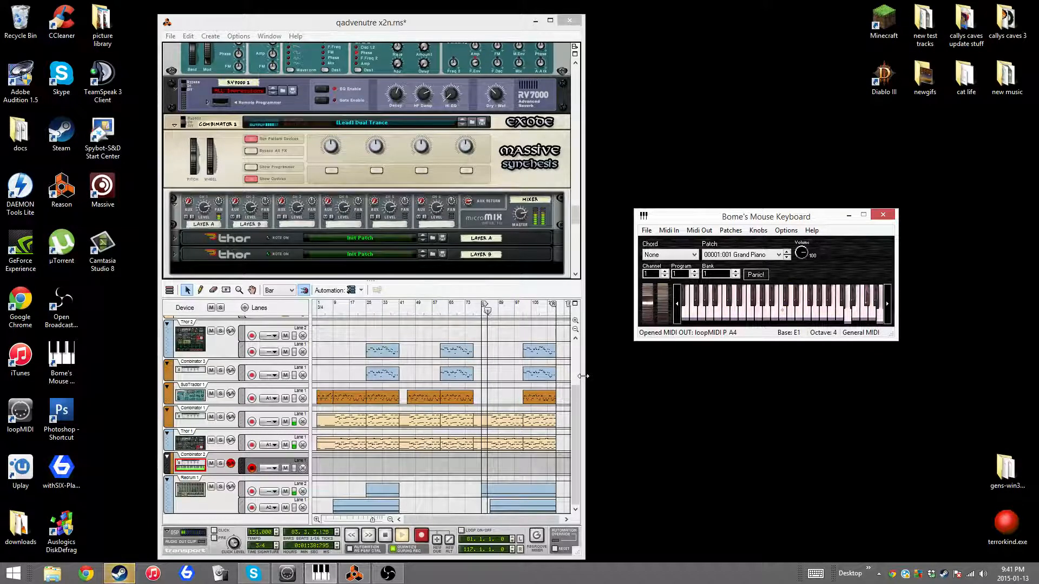
{"action": "key", "text": "x"}
{"action": "key", "text": "g"}
{"action": "key", "text": "n"}
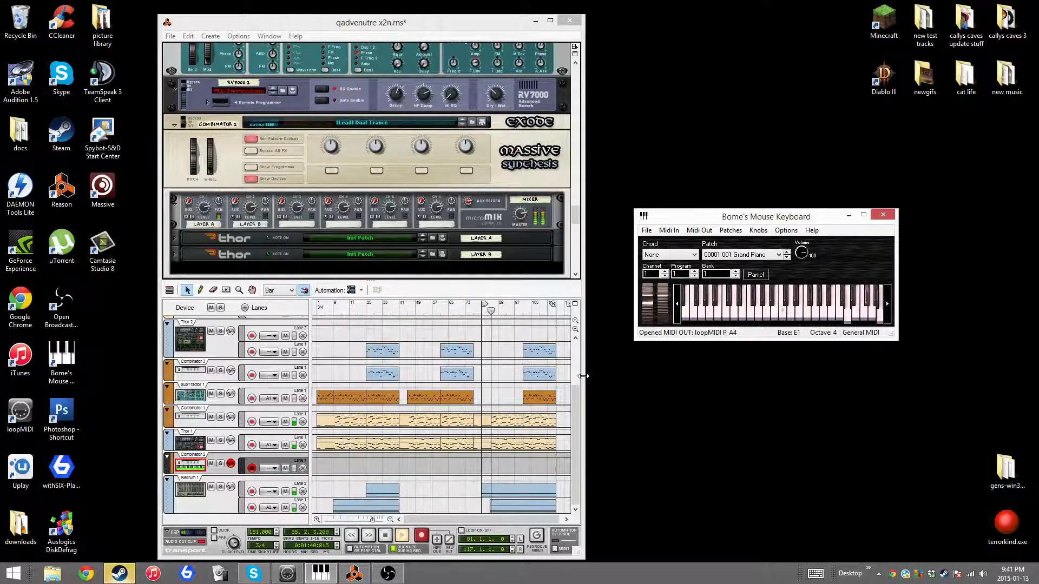
{"action": "key", "text": "g"}
Step: Mute Redrum 1 and try Combinator 2's [Lead] Filter Formant patch by improvising a melody over the playing song
{"action": "left_click", "coordinate": [211, 487]}
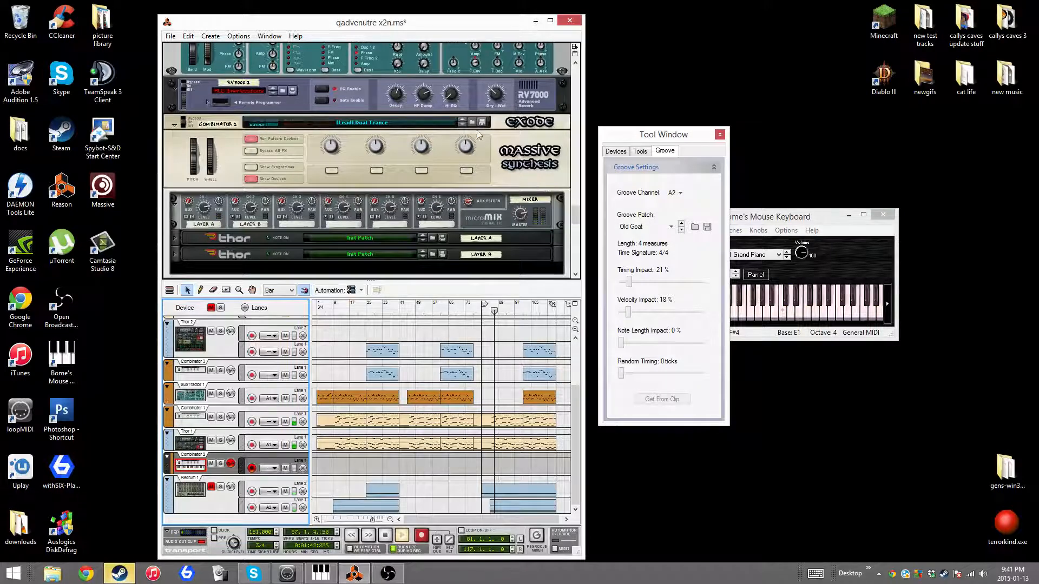
{"action": "left_click", "coordinate": [463, 125]}
{"action": "left_click", "coordinate": [775, 222]}
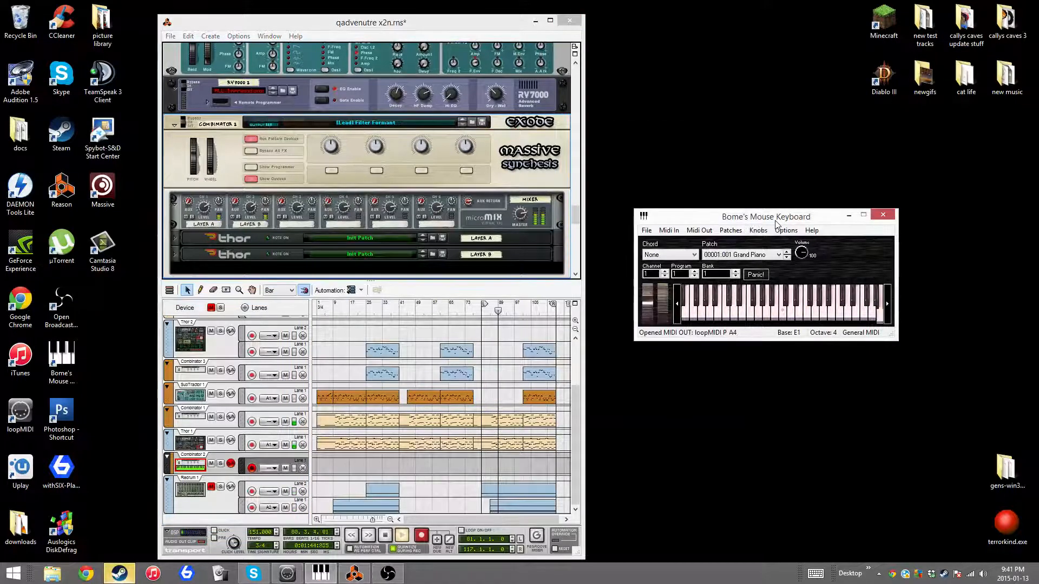
{"action": "key", "text": "g"}
{"action": "key", "text": "x"}
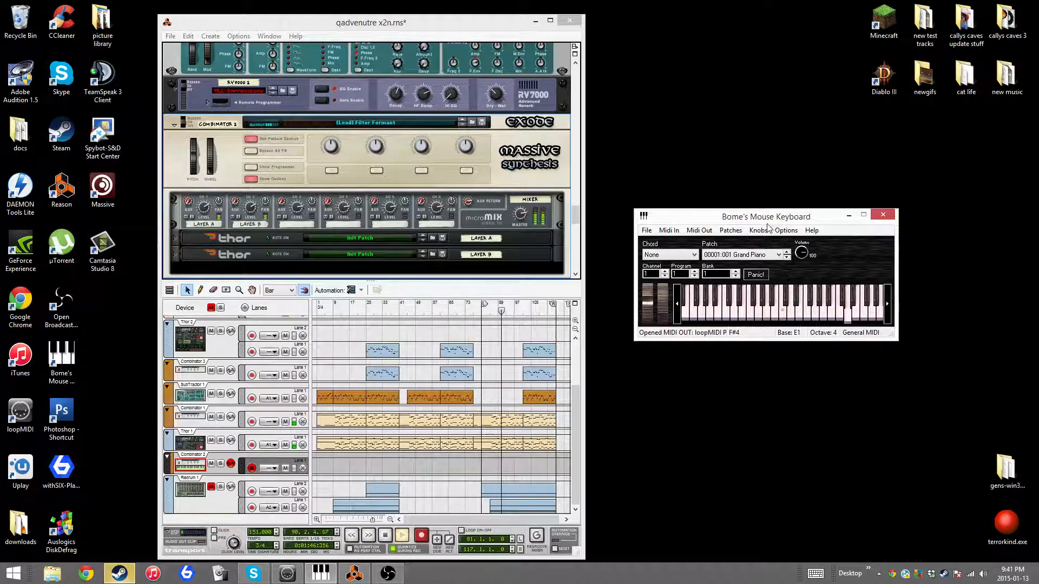
{"action": "key", "text": "c"}
{"action": "key", "text": "x"}
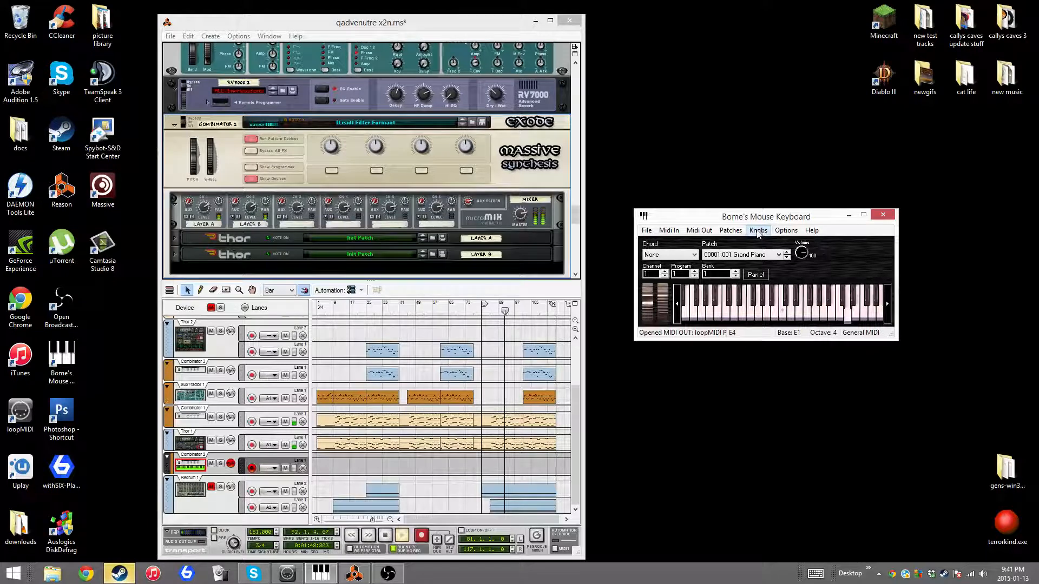
{"action": "key", "text": "g"}
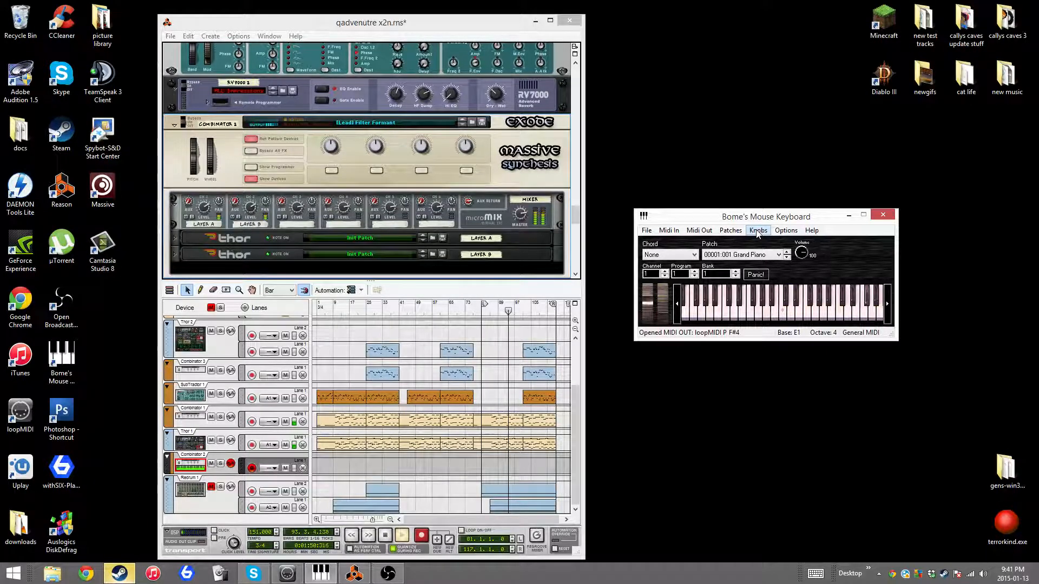
{"action": "key", "text": "b"}
{"action": "key", "text": "n"}
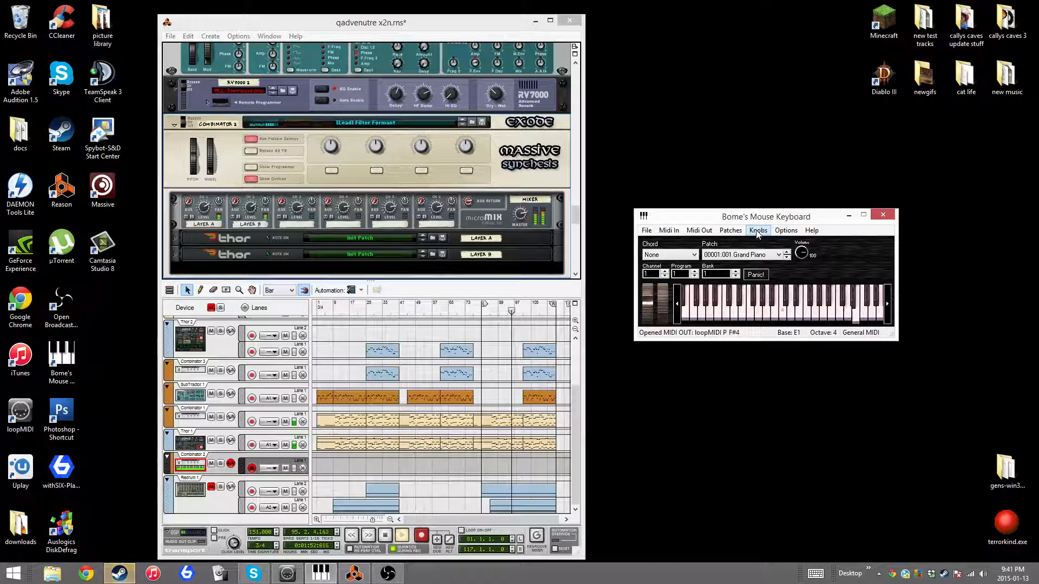
{"action": "key", "text": "c"}
{"action": "key", "text": "x"}
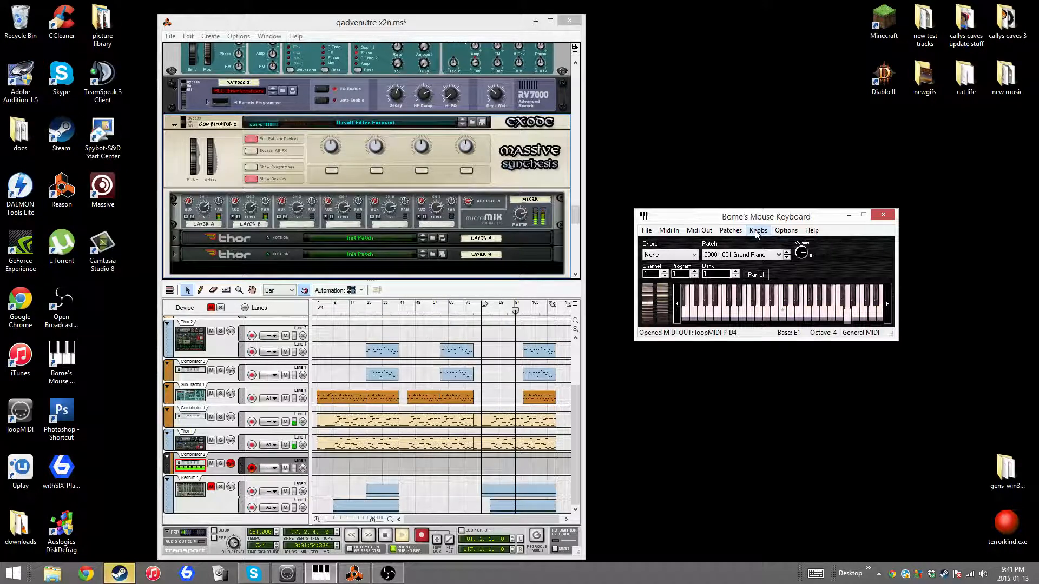
{"action": "key", "text": "comma"}
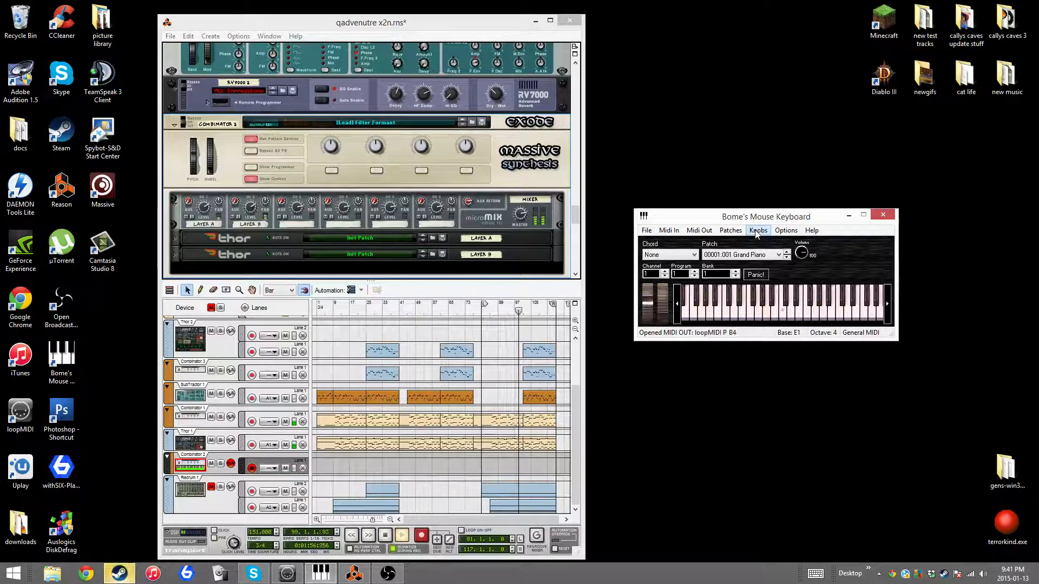
{"action": "key", "text": "n"}
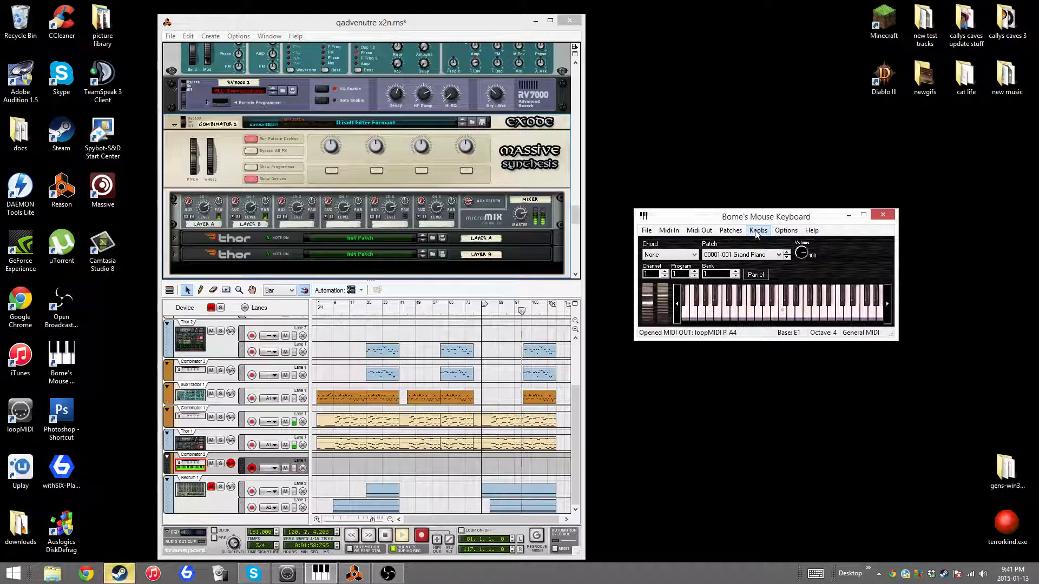
{"action": "key", "text": "x"}
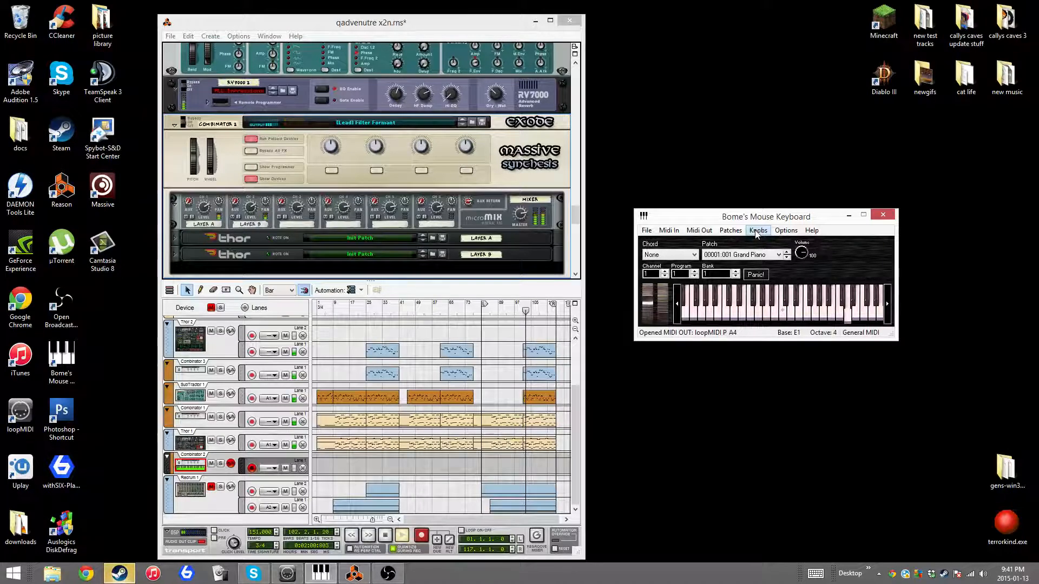
{"action": "key", "text": "c"}
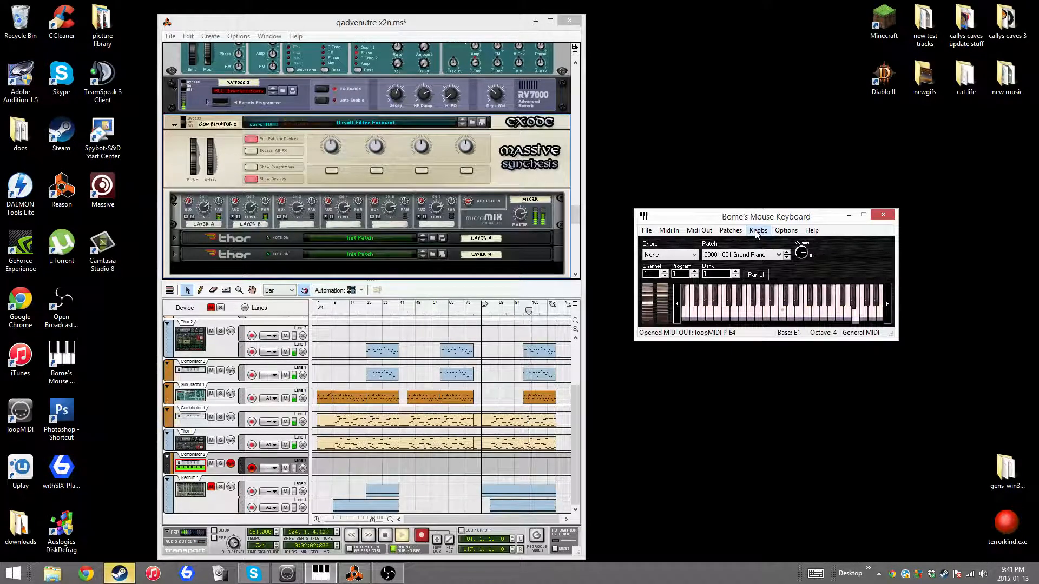
{"action": "key", "text": "x"}
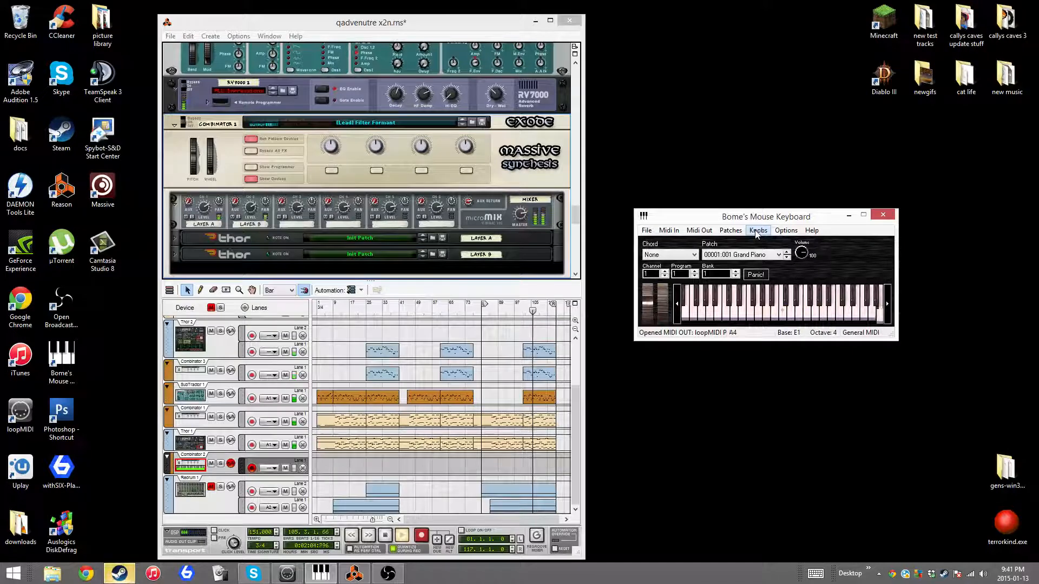
{"action": "key", "text": "v"}
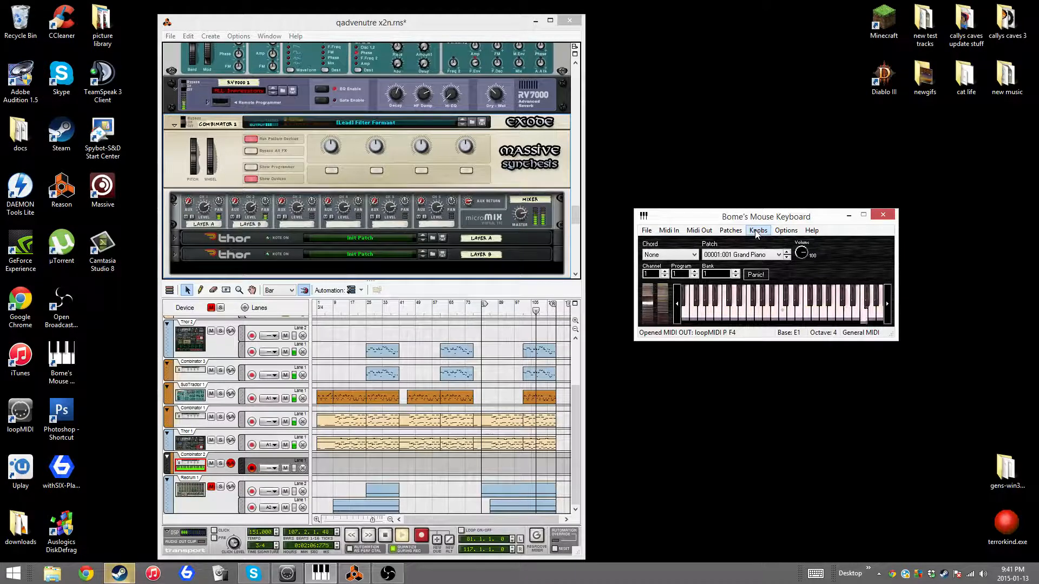
{"action": "key", "text": "n"}
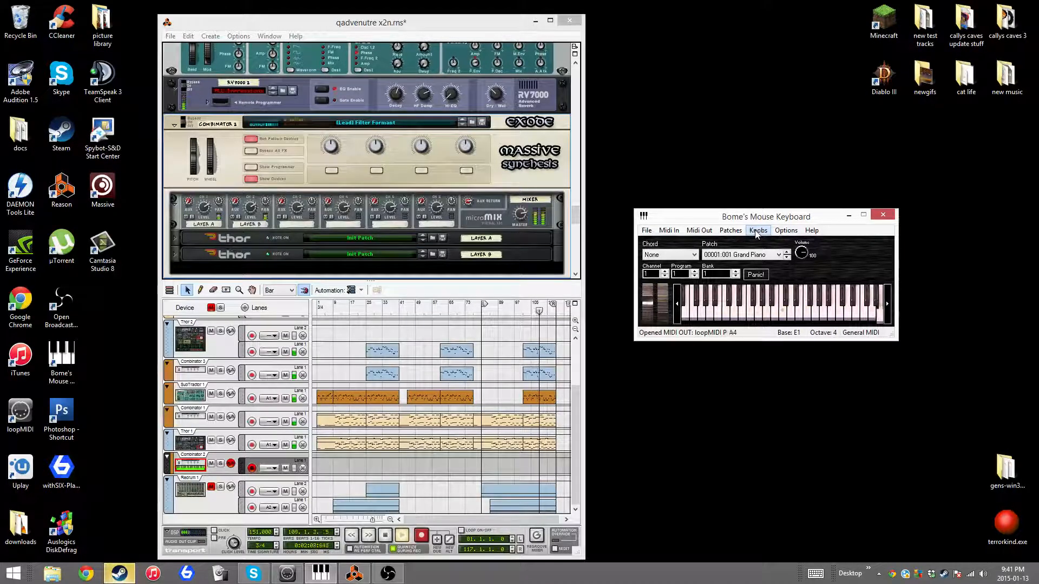
{"action": "key", "text": "x"}
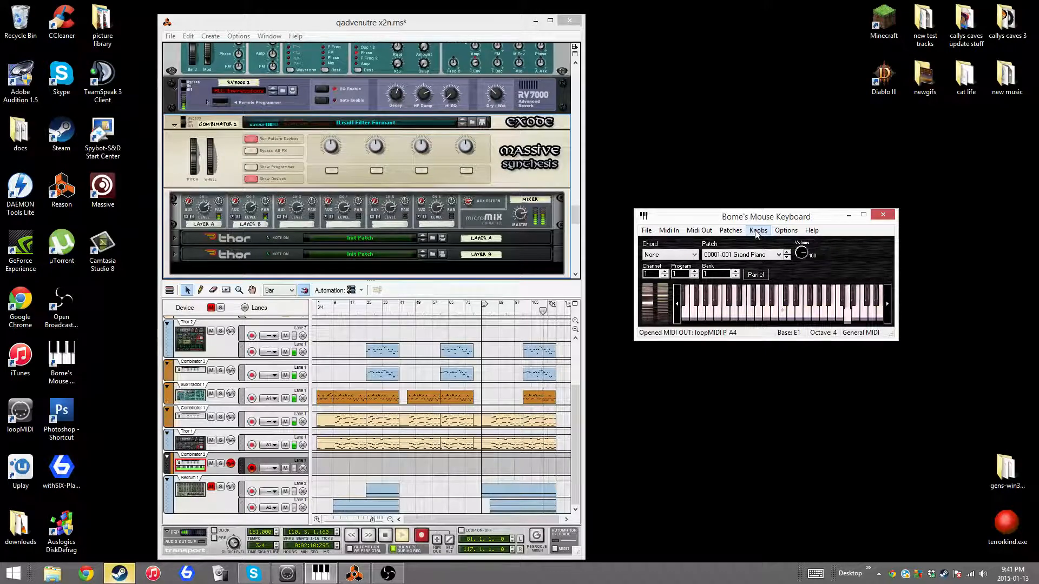
{"action": "key", "text": "c"}
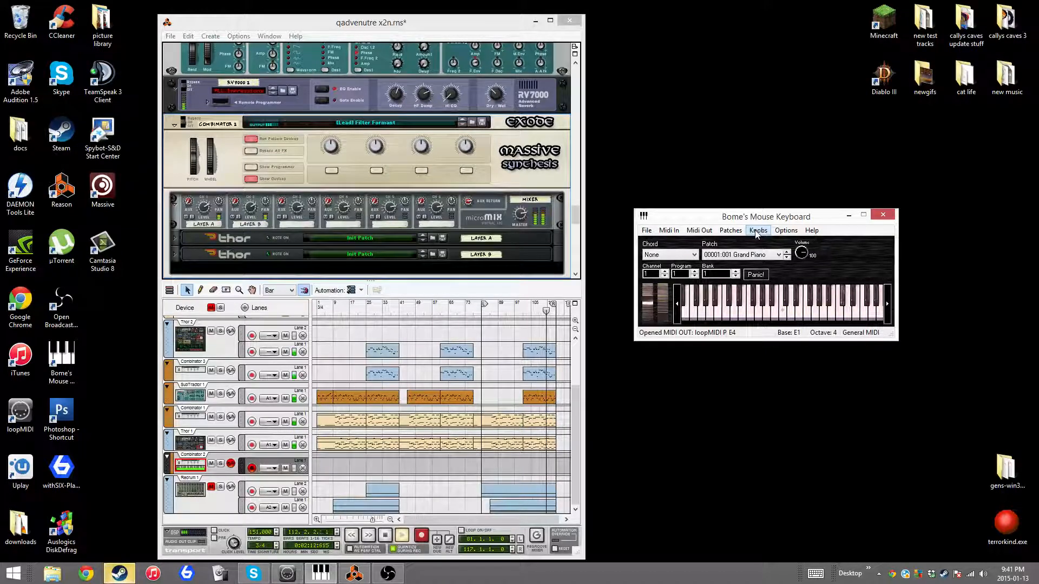
{"action": "key", "text": "s"}
Step: Load the [Lead] Love Parade patch in Combinator 2 and test it with notes on the mouse keyboard
{"action": "left_click", "coordinate": [461, 125]}
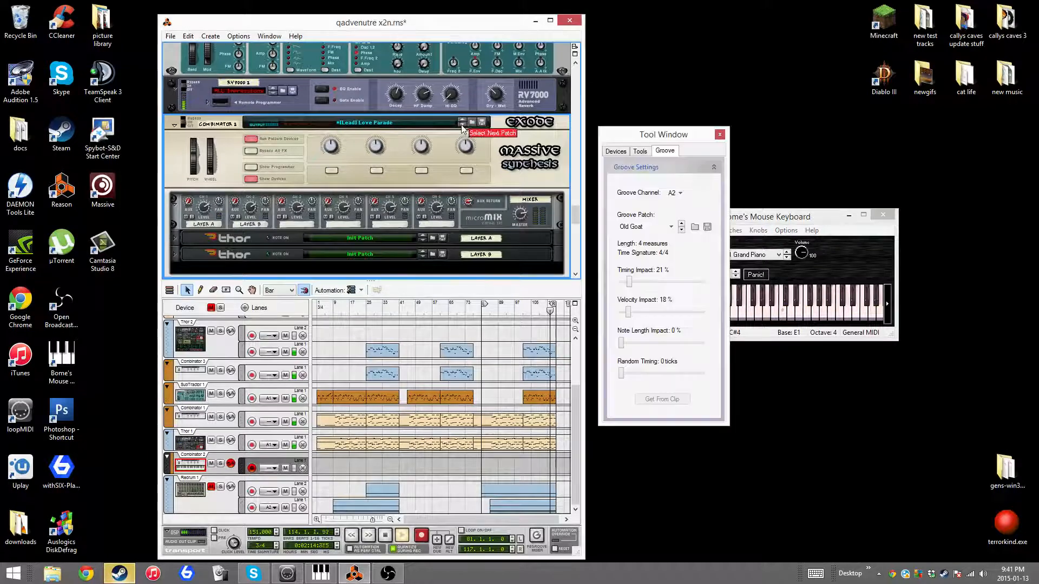
{"action": "left_click", "coordinate": [774, 219]}
{"action": "key", "text": "c"}
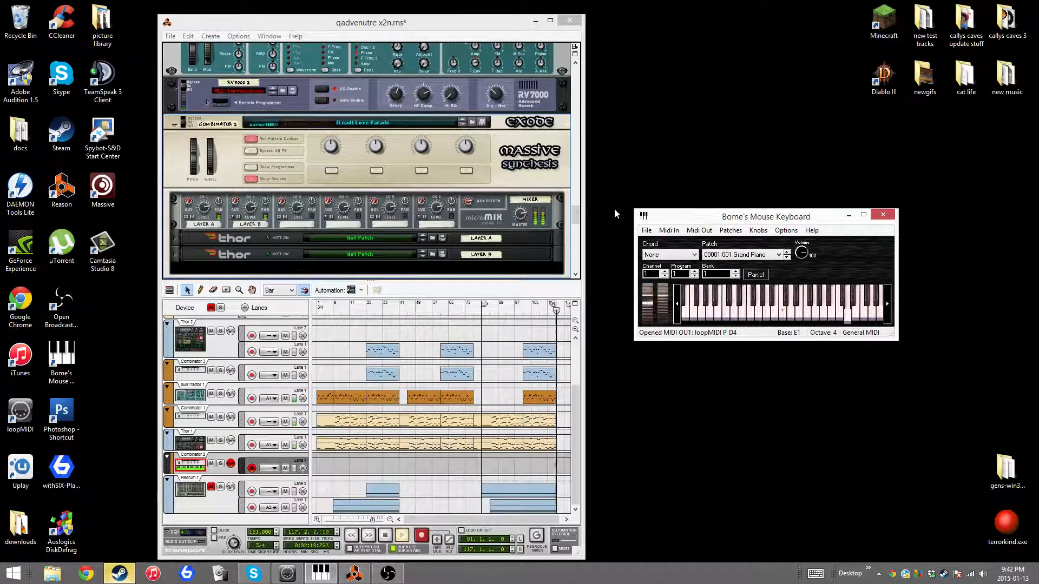
Step: Return the song to bar 1, restart playback, and bring the mouse keyboard back into focus
{"action": "left_click", "coordinate": [385, 537]}
{"action": "left_click", "coordinate": [384, 537]}
{"action": "left_click", "coordinate": [385, 537]}
{"action": "left_click", "coordinate": [402, 539]}
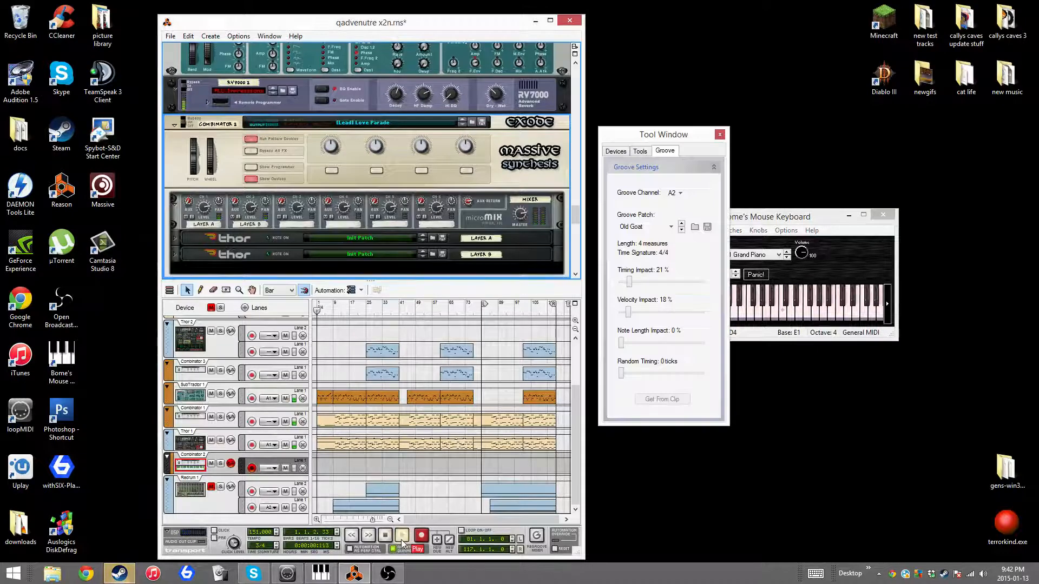
{"action": "left_click", "coordinate": [772, 217]}
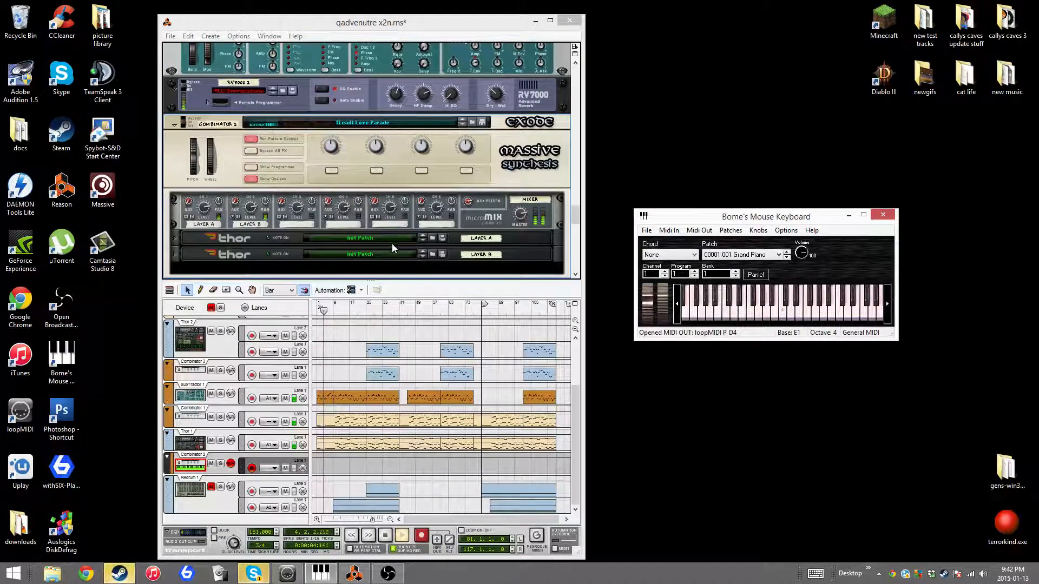
Step: Try the [Lead] Multi PD patch in Combinator 2 by playing notes on the mouse keyboard over the running song
{"action": "left_click", "coordinate": [461, 124]}
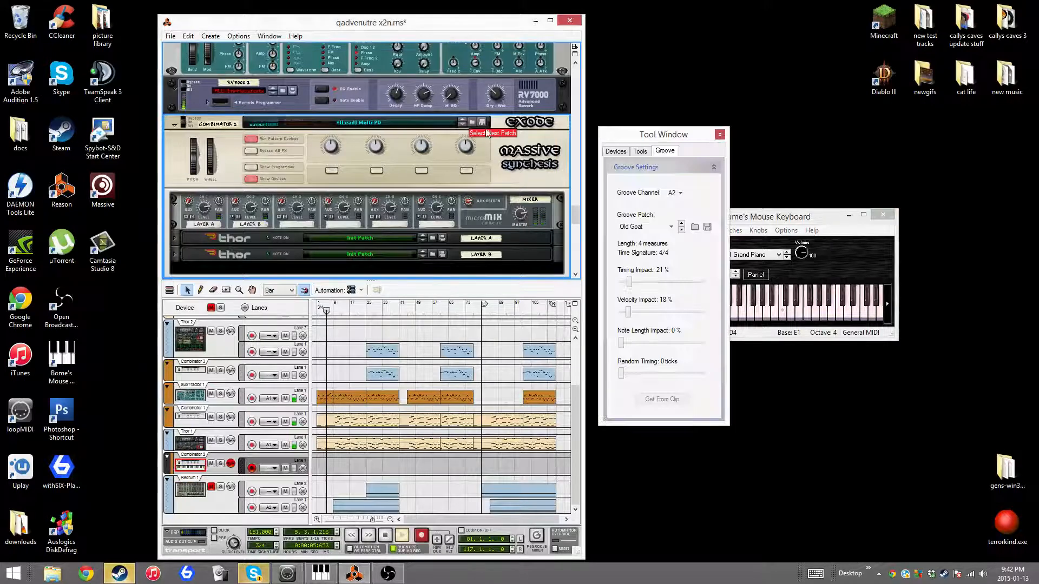
{"action": "left_click", "coordinate": [776, 222]}
{"action": "key", "text": "x"}
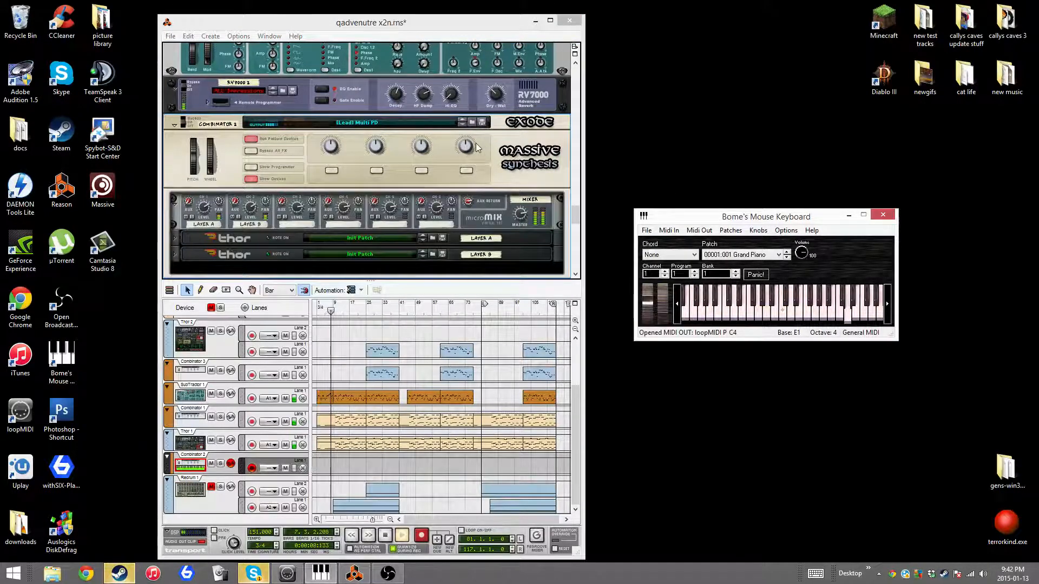
{"action": "mouse_move", "coordinate": [476, 146]}
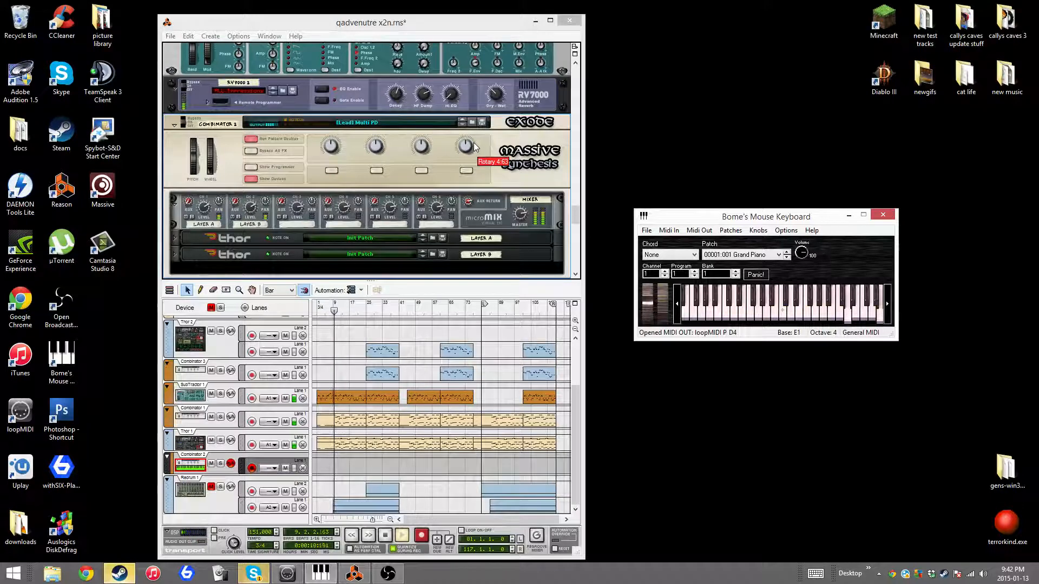
{"action": "key", "text": "n"}
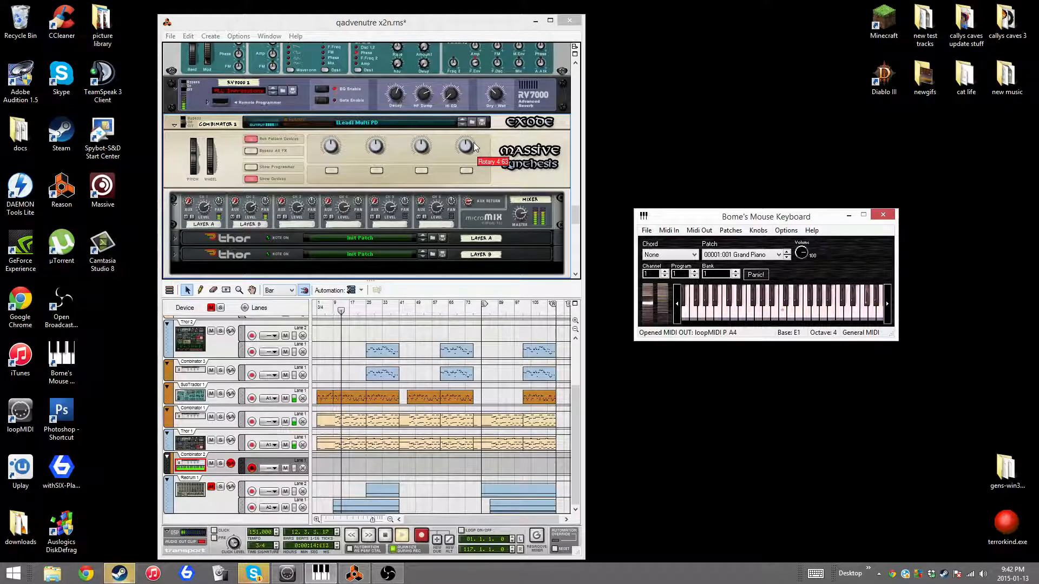
{"action": "key", "text": "g"}
{"action": "key", "text": "n"}
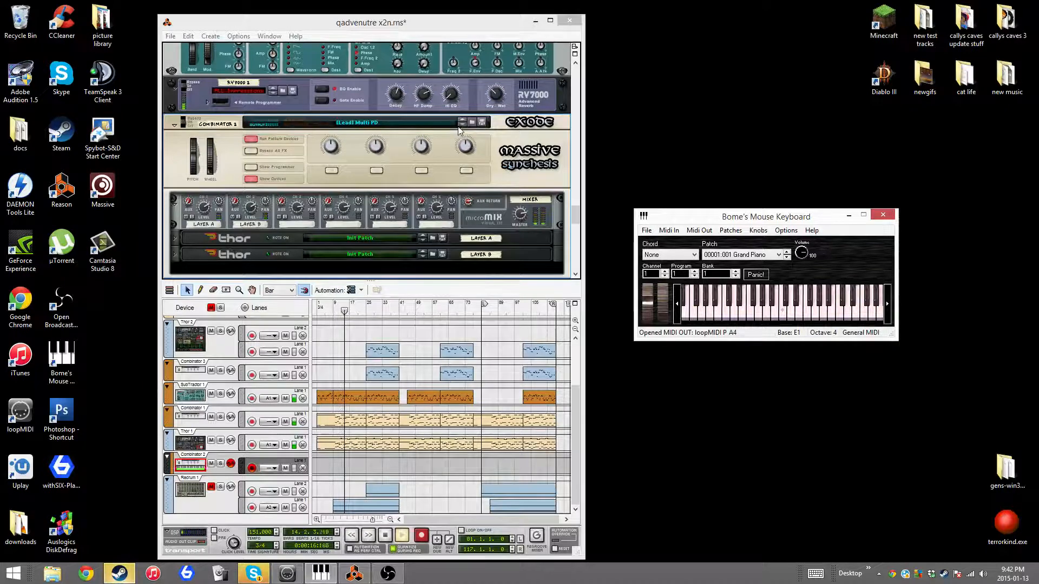
Step: Switch Combinator 2 to the [Lead] Radical Lead patch, test a few notes, and stop playback
{"action": "left_click", "coordinate": [462, 124]}
{"action": "left_click", "coordinate": [759, 219]}
{"action": "key", "text": "x"}
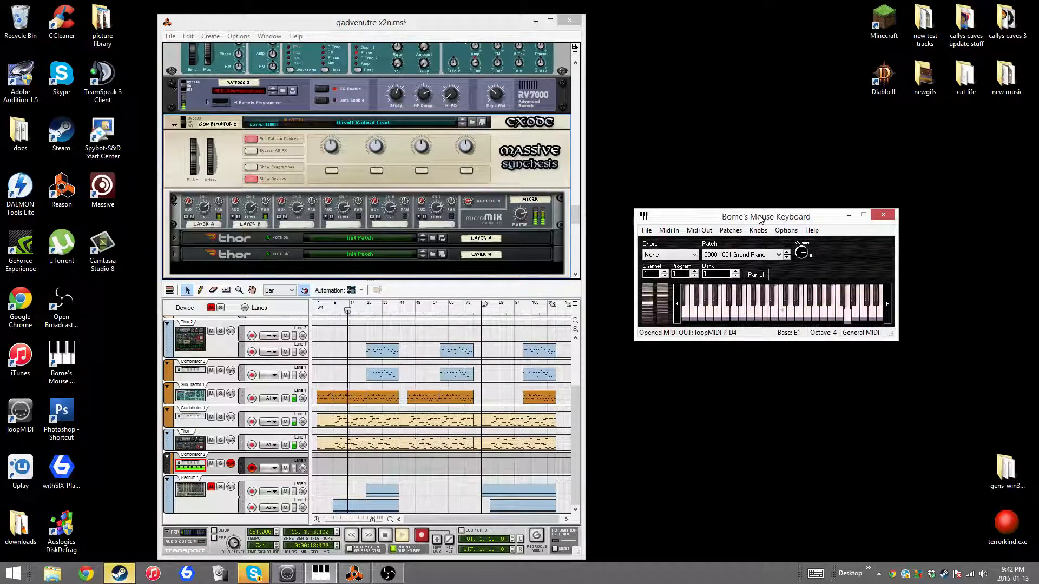
{"action": "key", "text": "g"}
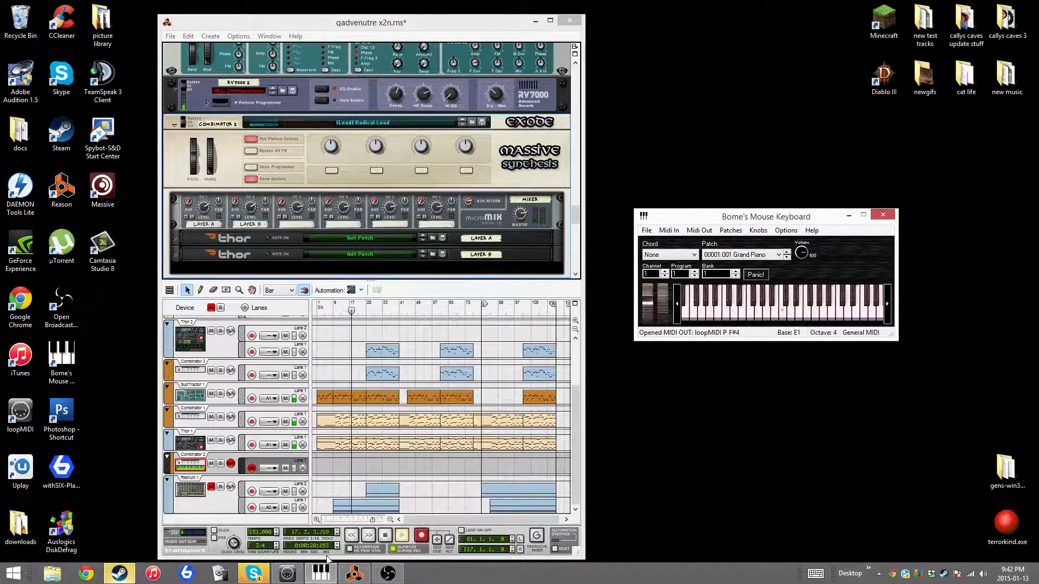
{"action": "left_click", "coordinate": [380, 543]}
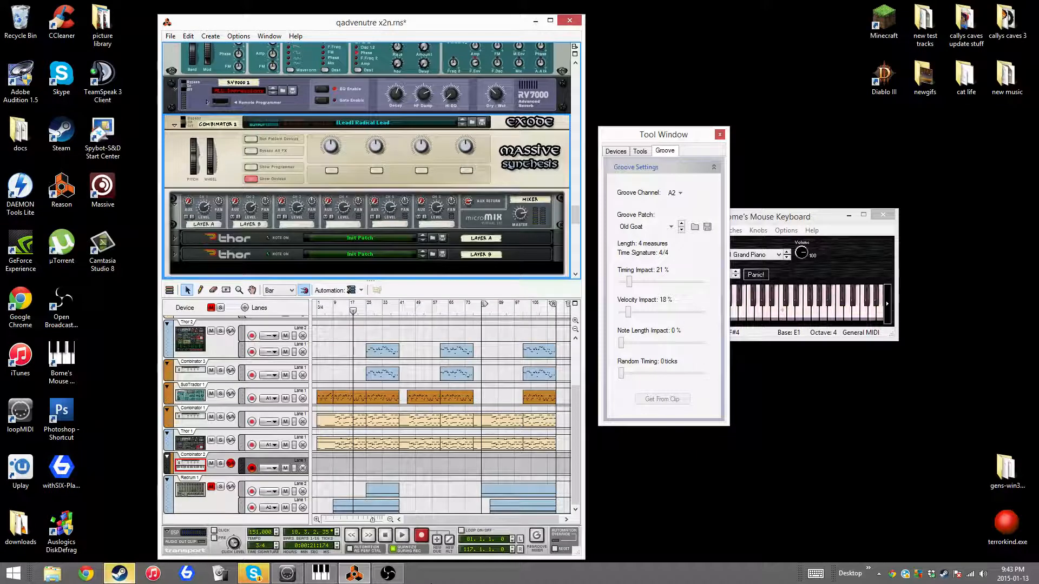
Step: Resume playback, improvise with the [Lead] Radical Lead patch on the mouse keyboard, and try [Lead] Sub FM in Combinator 2
{"action": "left_click", "coordinate": [402, 536]}
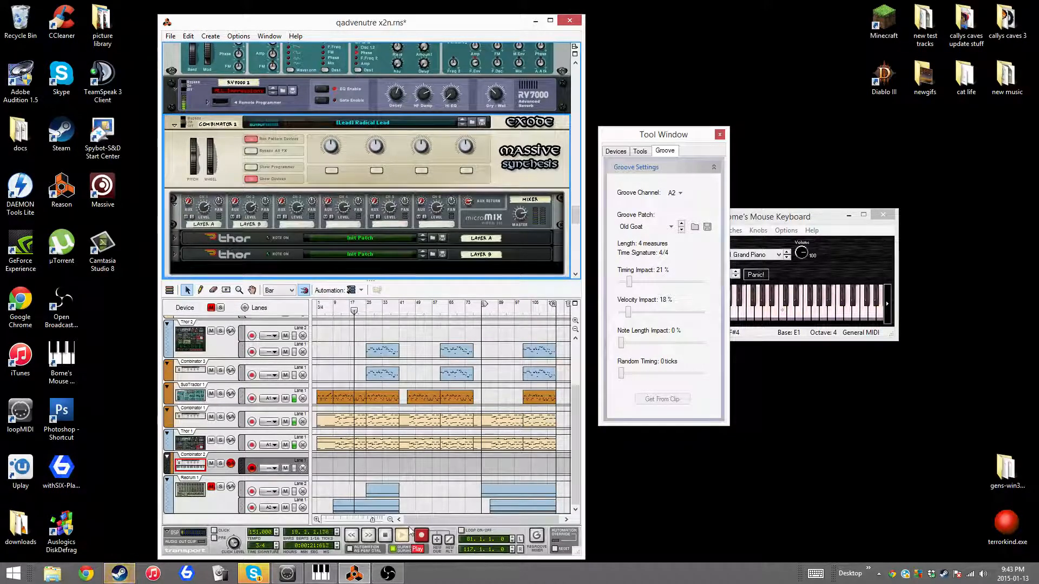
{"action": "left_click", "coordinate": [769, 219]}
{"action": "key", "text": "x"}
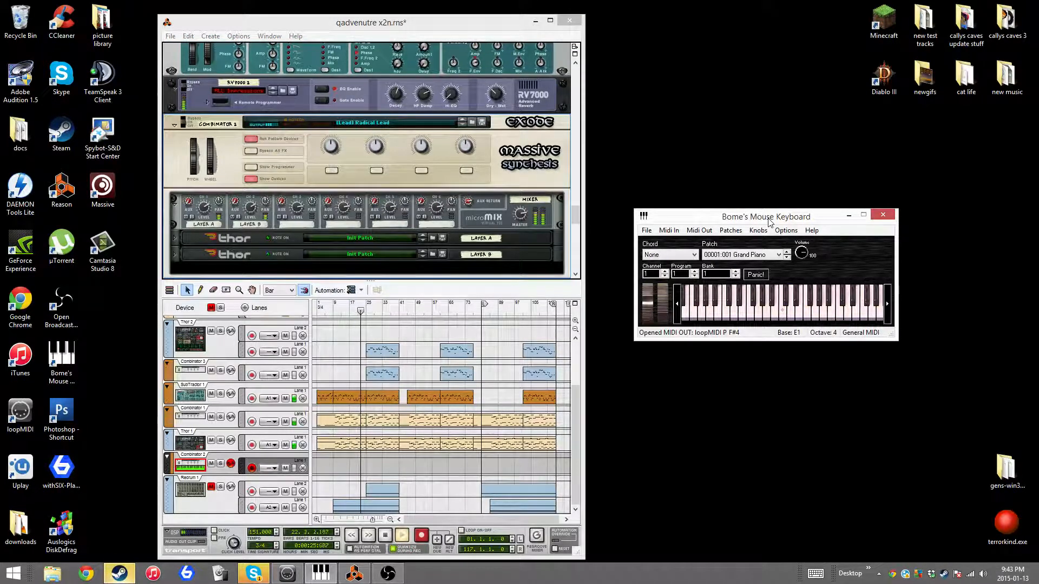
{"action": "key", "text": "comma"}
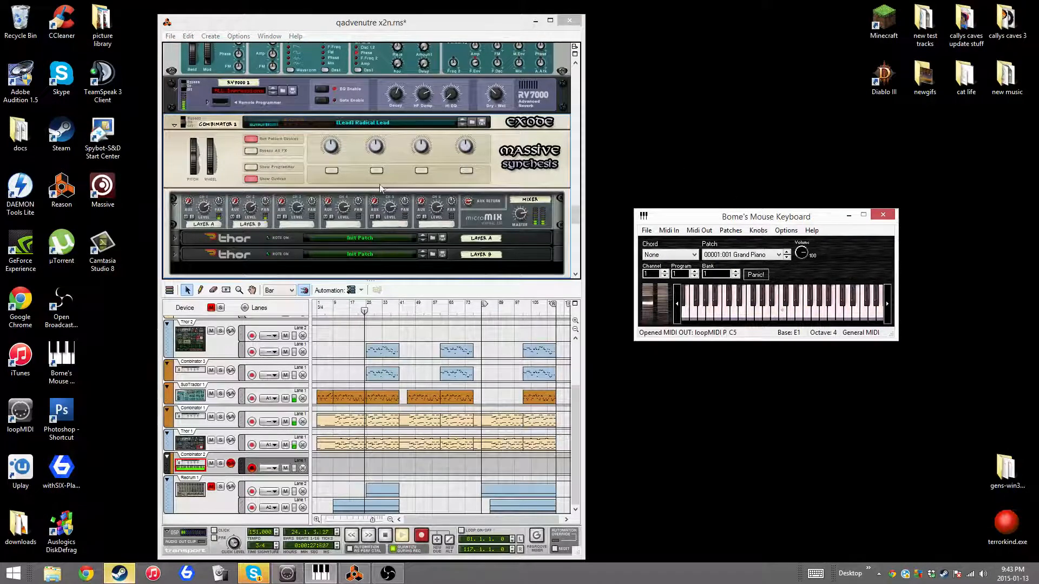
{"action": "left_click", "coordinate": [211, 202]}
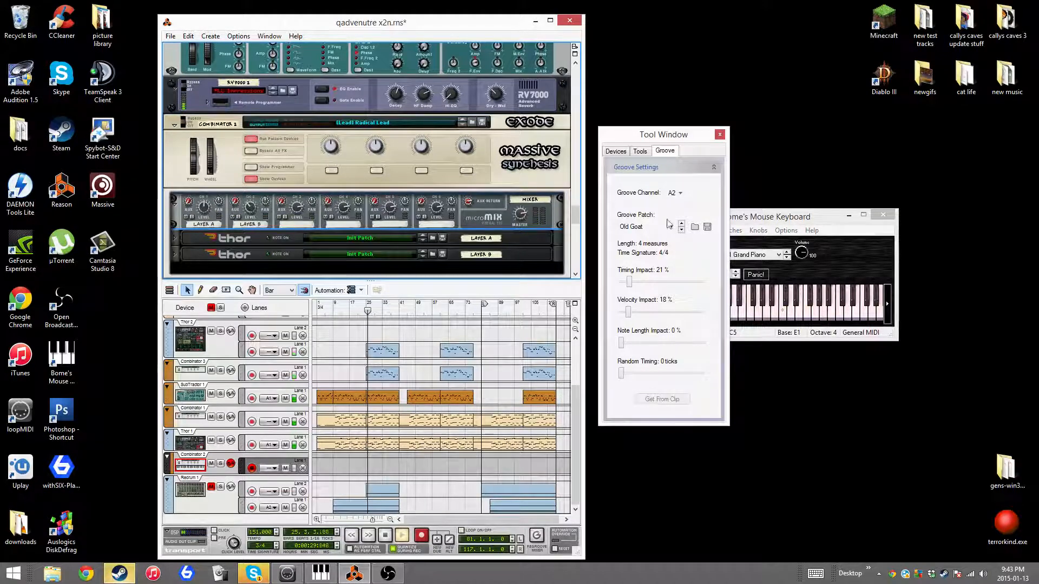
{"action": "left_click", "coordinate": [776, 225]}
{"action": "key", "text": "g"}
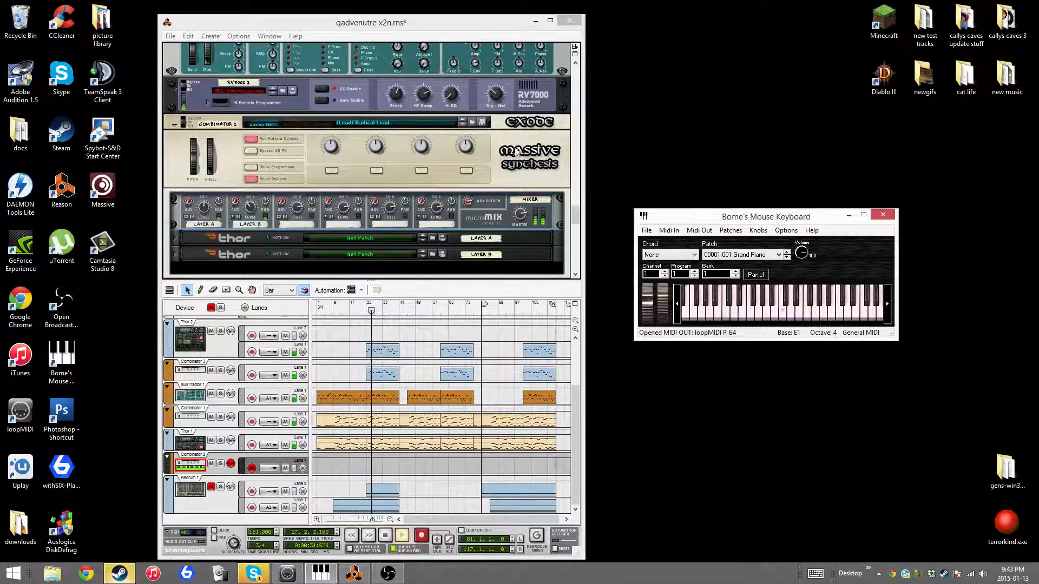
{"action": "key", "text": "j"}
{"action": "left_click", "coordinate": [463, 124]}
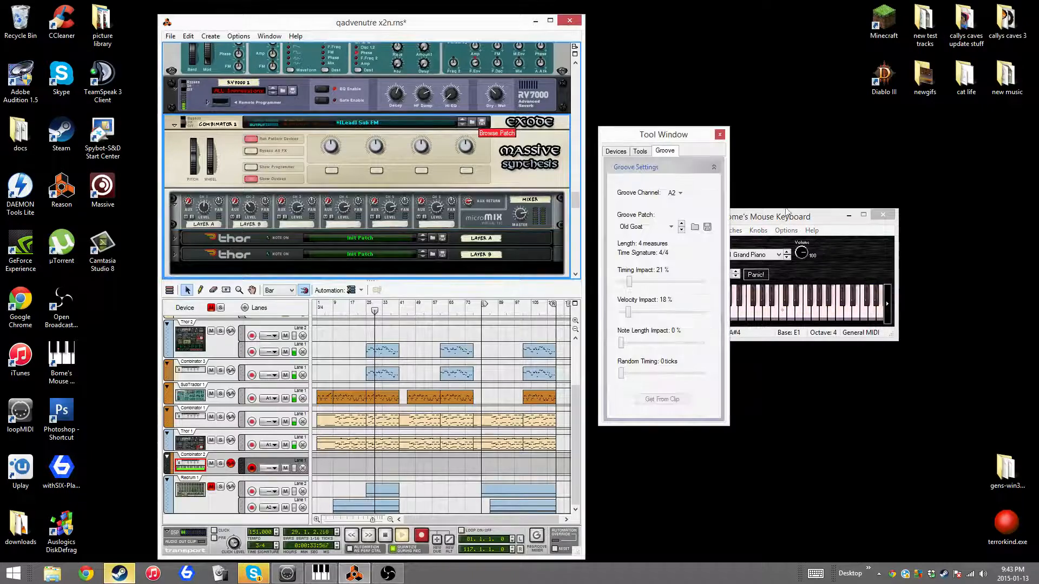
{"action": "left_click", "coordinate": [771, 212]}
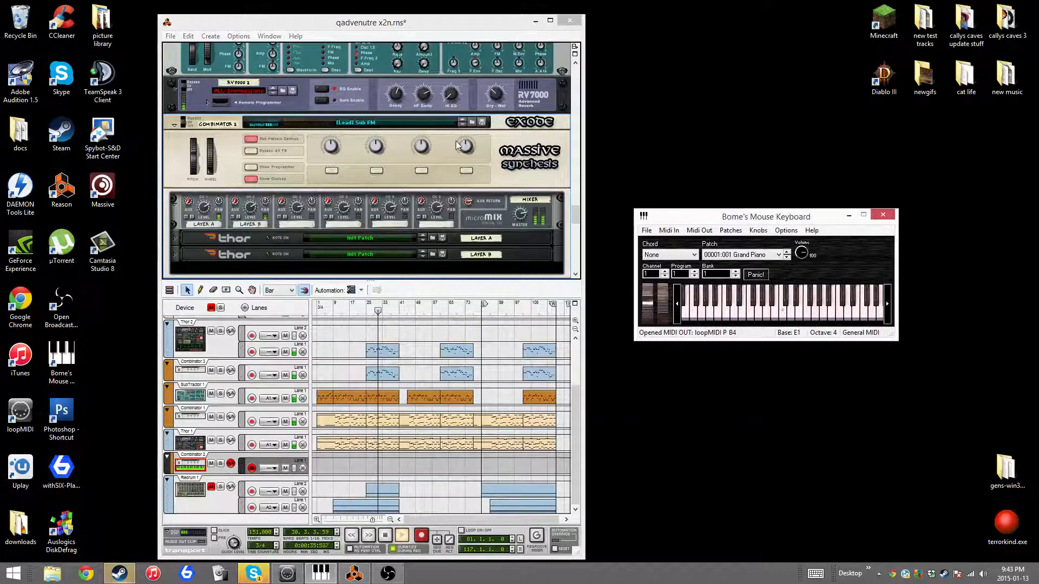
Step: Load the CS Seventh and Hold patch from the Control Synthesis folder of the Combinator patches into Combinator 2
{"action": "left_click", "coordinate": [471, 122]}
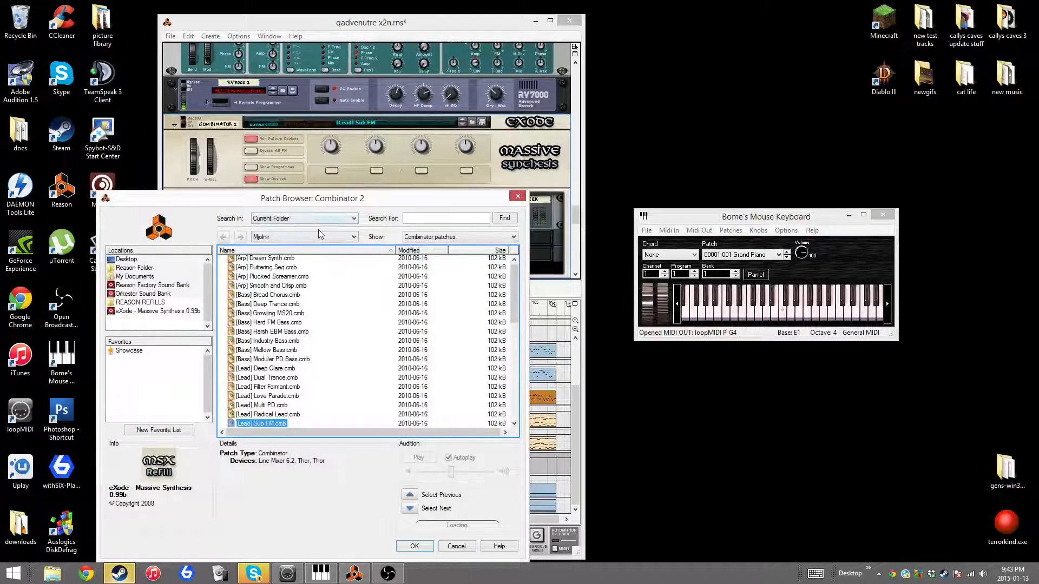
{"action": "left_click", "coordinate": [320, 236]}
{"action": "left_click", "coordinate": [259, 273]}
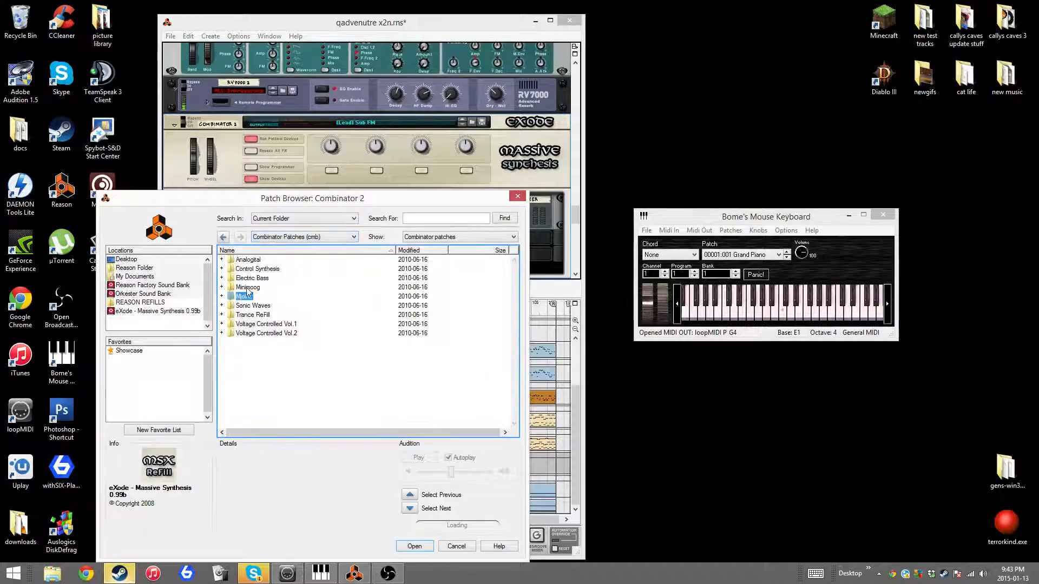
{"action": "left_click", "coordinate": [251, 270]}
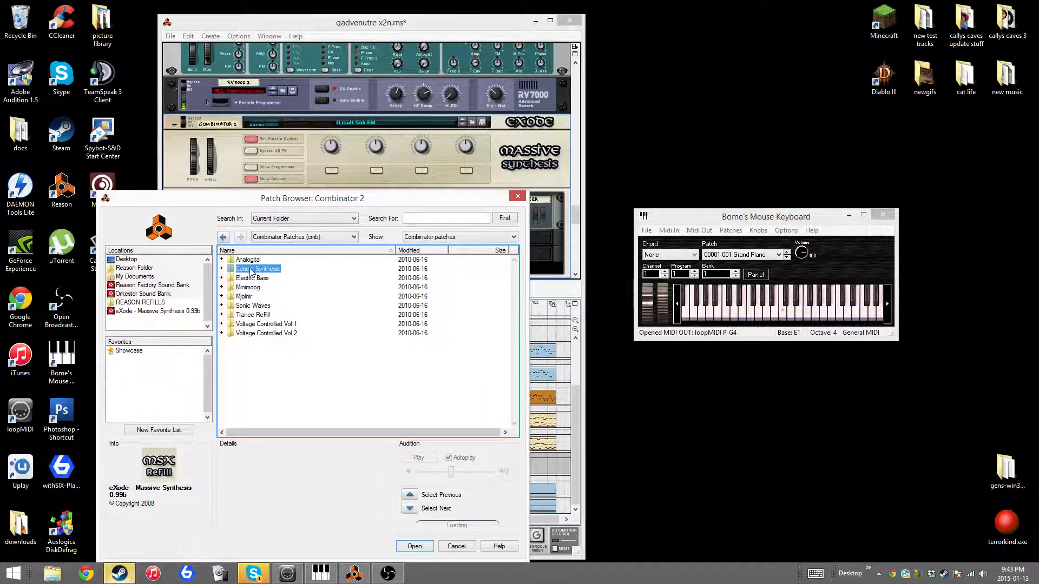
{"action": "double_click", "coordinate": [252, 270]}
{"action": "scroll", "coordinate": [266, 383], "scroll_direction": "down", "scroll_amount": 3}
{"action": "double_click", "coordinate": [266, 383]}
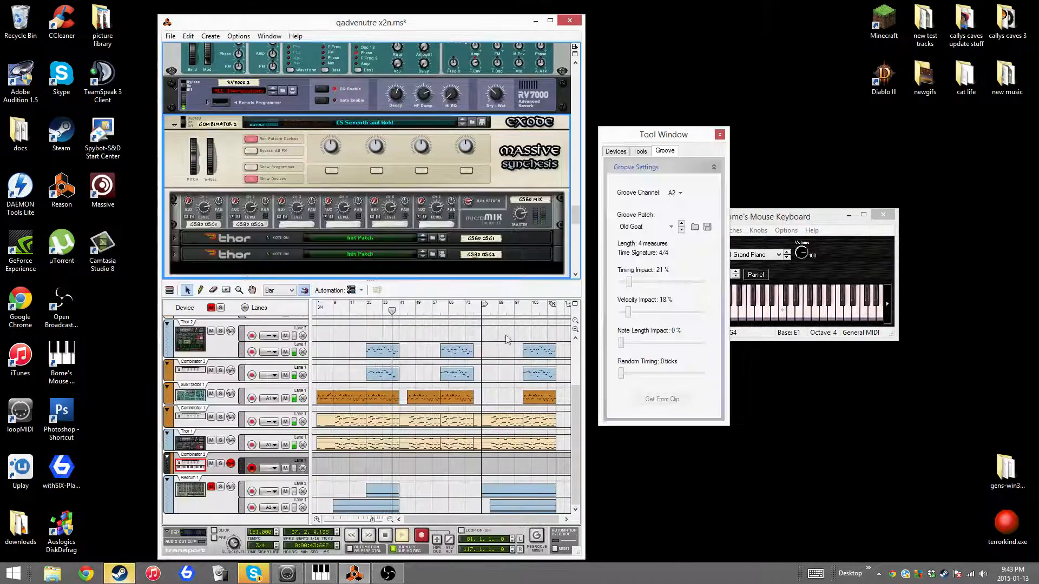
Step: Improvise a melody with the CS Seventh and Hold patch on the mouse keyboard while the song plays
{"action": "left_click", "coordinate": [788, 223]}
{"action": "key", "text": "x"}
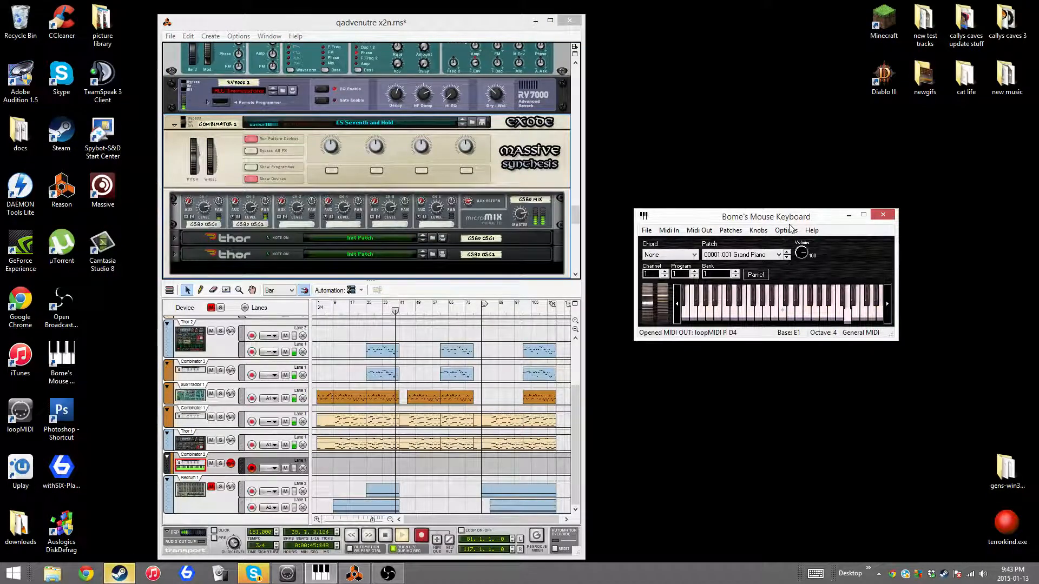
{"action": "key", "text": "m"}
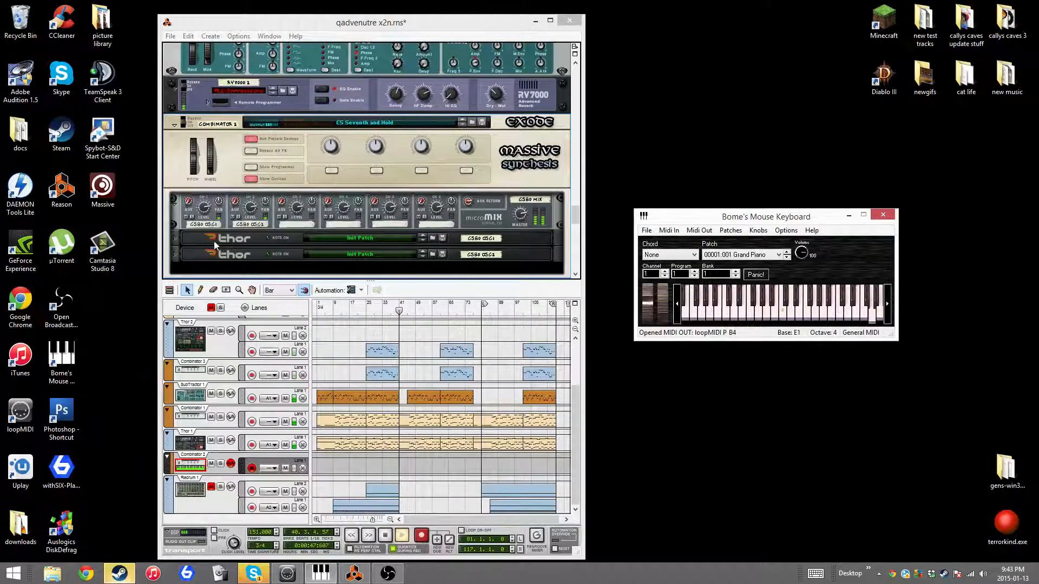
{"action": "key", "text": "h"}
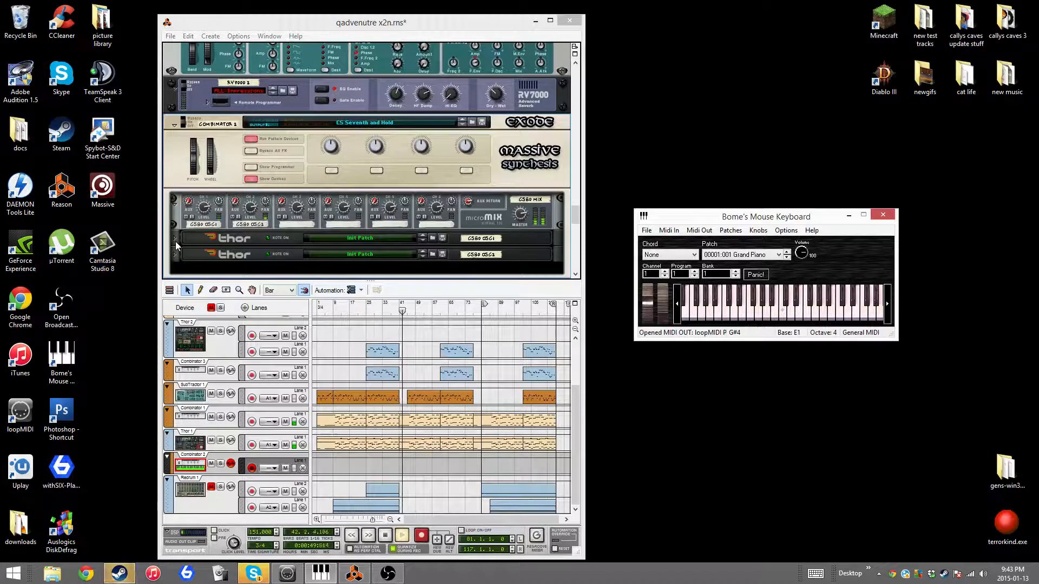
{"action": "key", "text": "b"}
{"action": "key", "text": "x"}
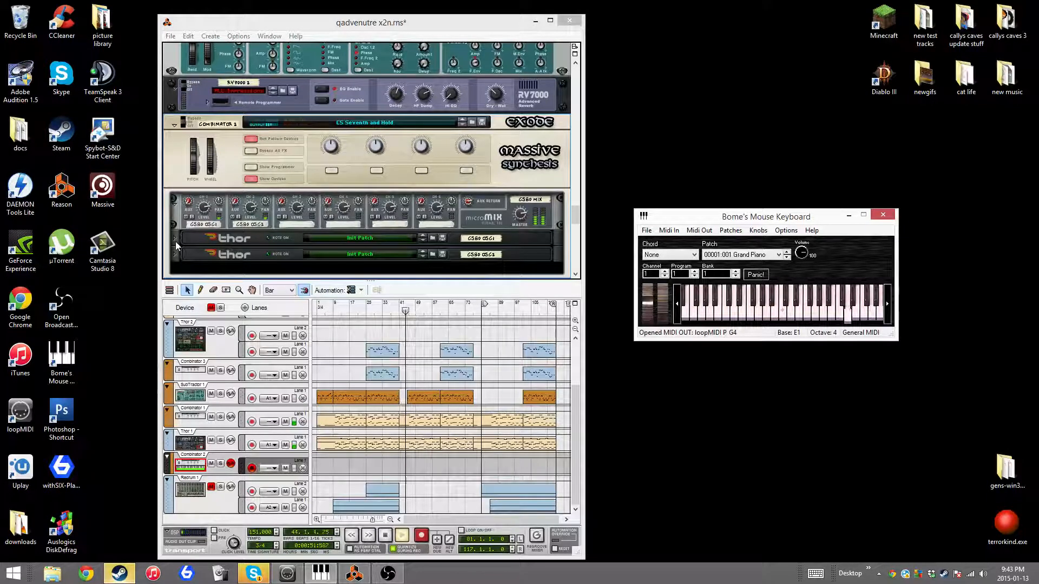
{"action": "key", "text": "w"}
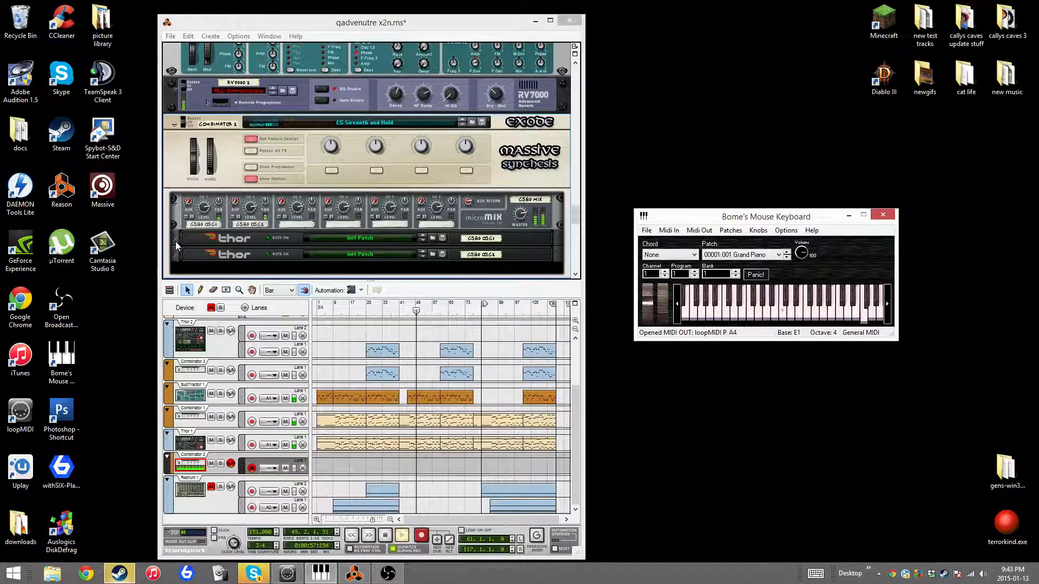
{"action": "key", "text": "g"}
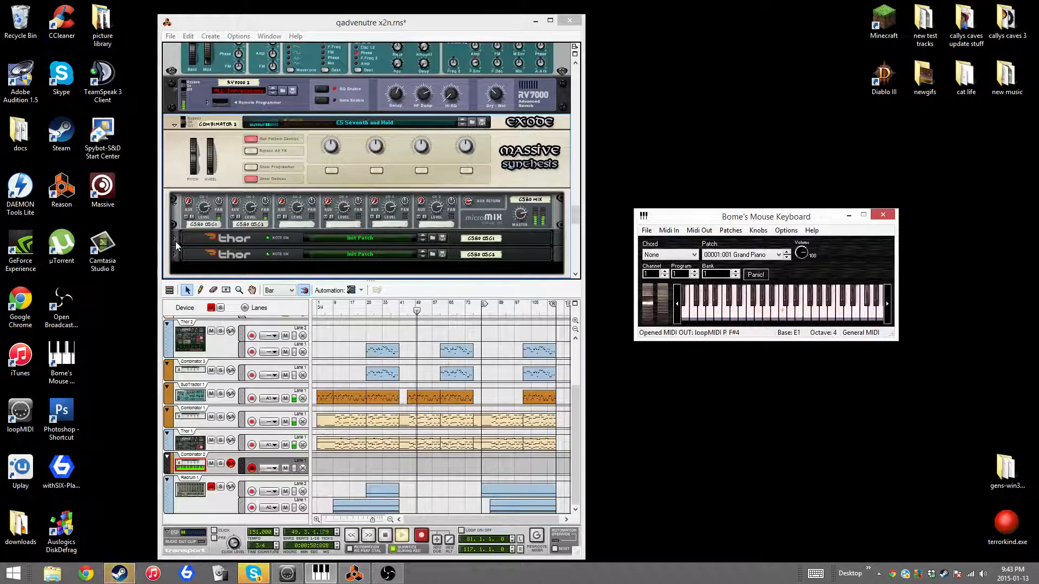
Step: Try the CS Short Then Sweepy patch in Combinator 2 by improvising a melody over the playing song
{"action": "left_click", "coordinate": [463, 126]}
{"action": "left_click", "coordinate": [785, 217]}
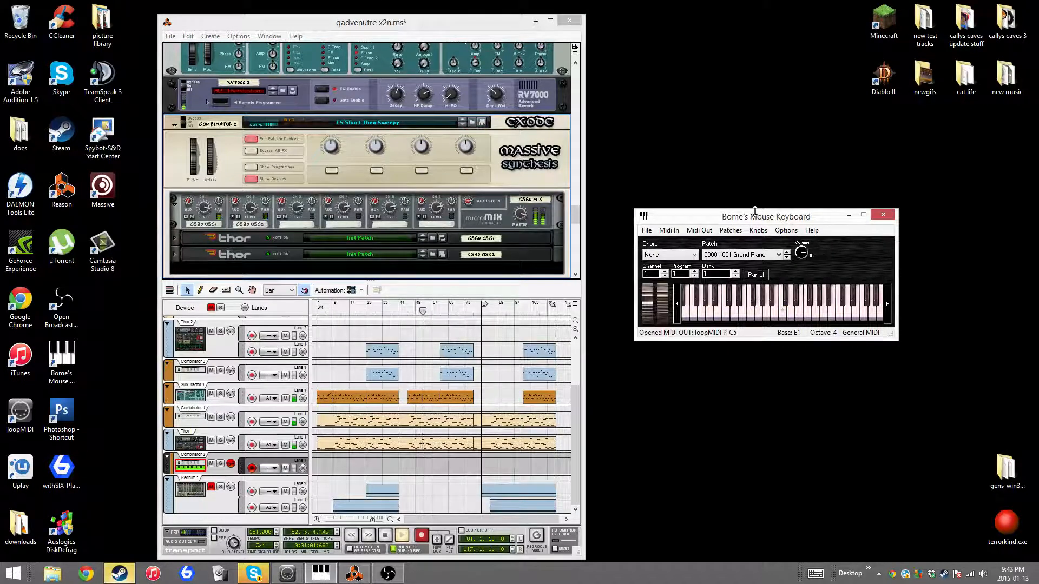
{"action": "key", "text": "b"}
{"action": "key", "text": "x"}
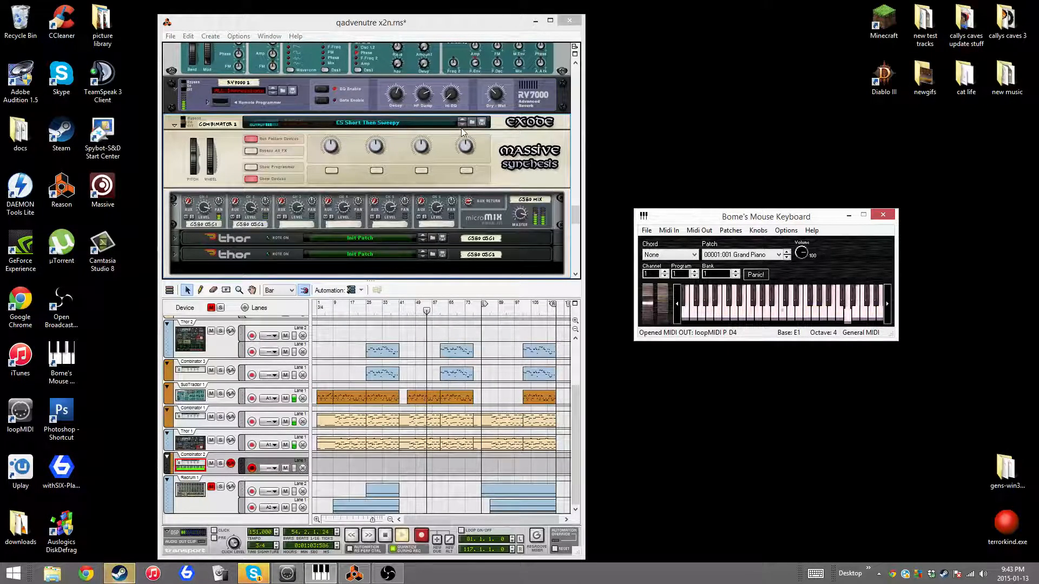
{"action": "key", "text": "n"}
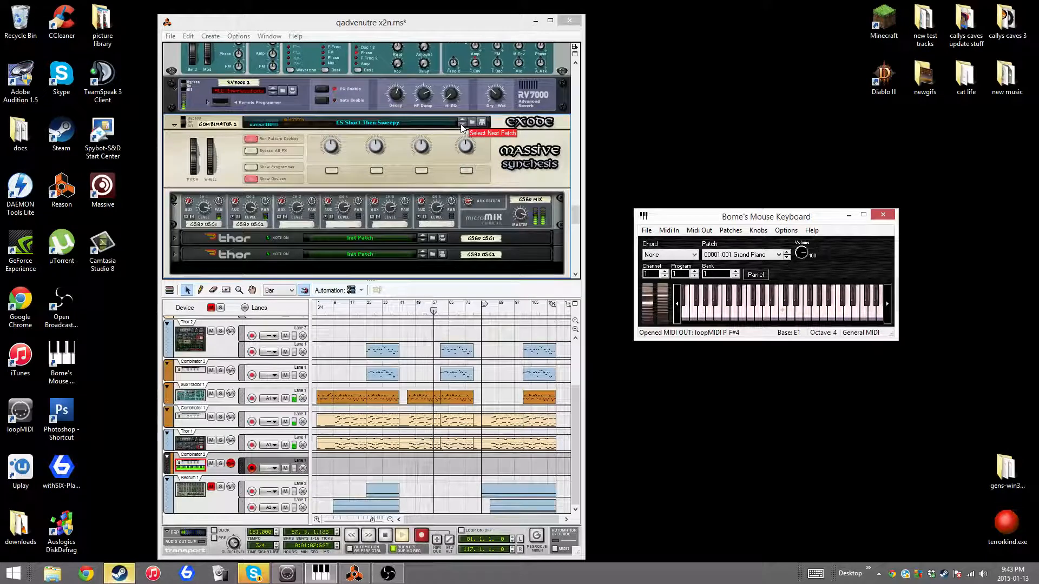
{"action": "key", "text": "c"}
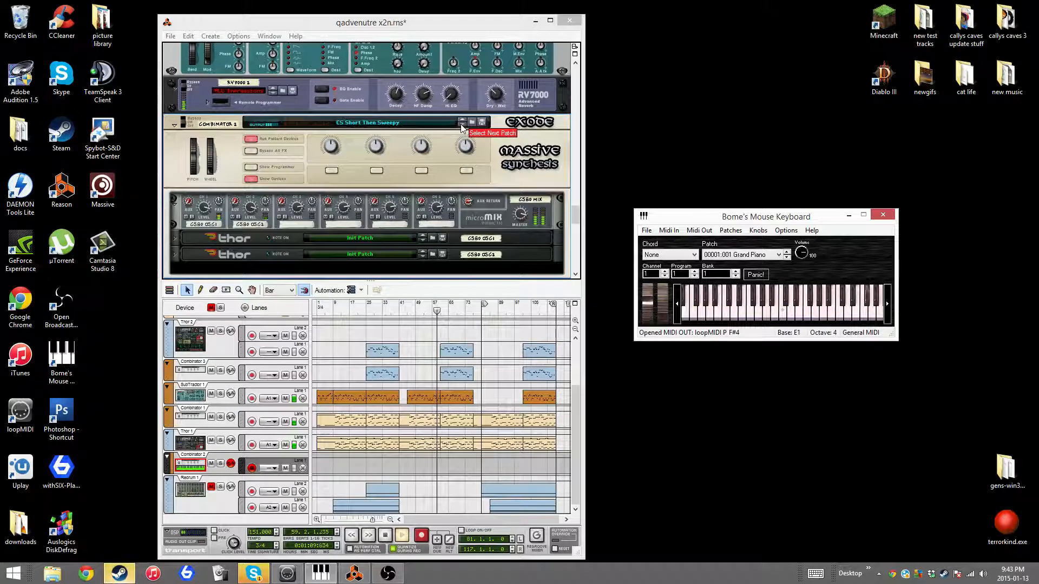
Step: Switch Combinator 2 to the CS Square Brass patch and test it with notes on the mouse keyboard
{"action": "left_click", "coordinate": [462, 125]}
{"action": "left_click", "coordinate": [759, 219]}
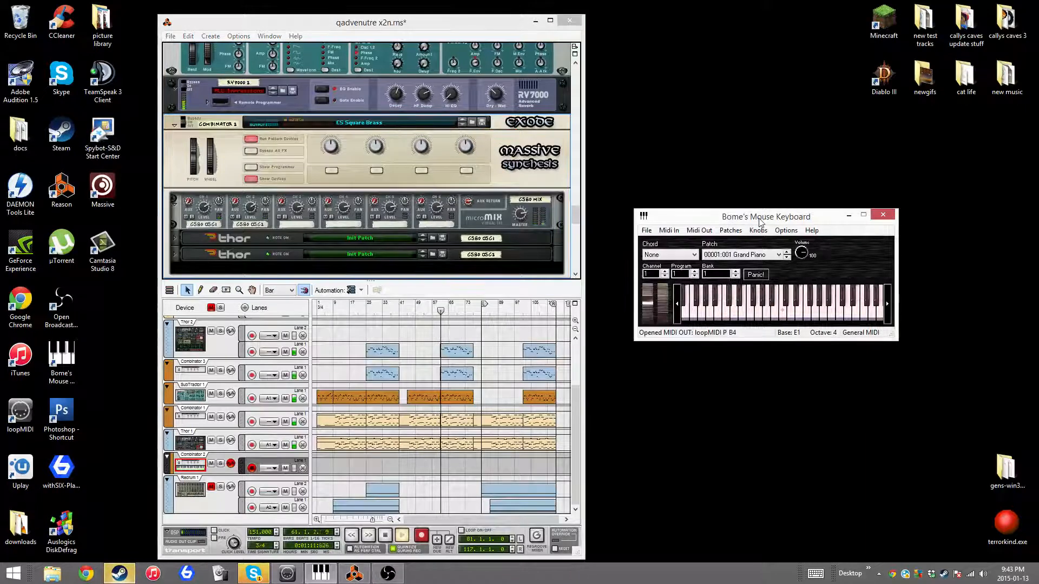
{"action": "key", "text": "m"}
Step: Load the CS Sweep Bass patch in Combinator 2 and play a few notes to audition it
{"action": "left_click", "coordinate": [462, 125]}
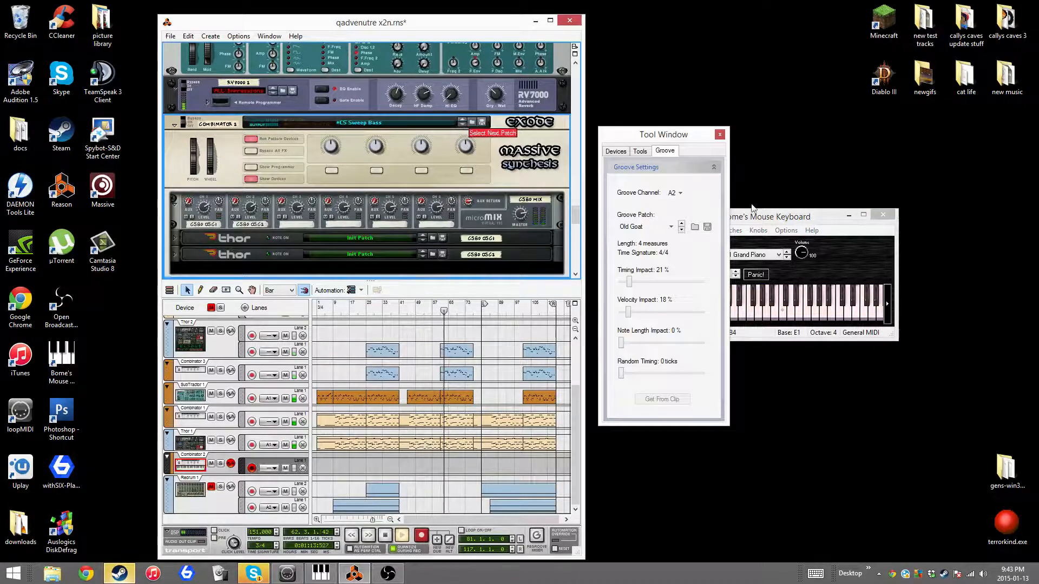
{"action": "left_click", "coordinate": [762, 217]}
{"action": "key", "text": "comma"}
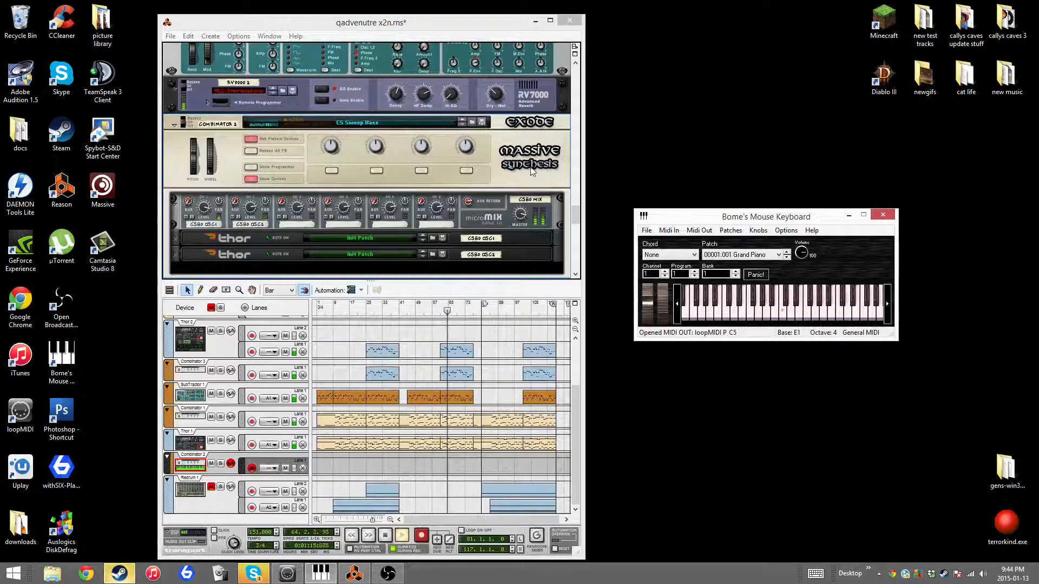
{"action": "key", "text": "period"}
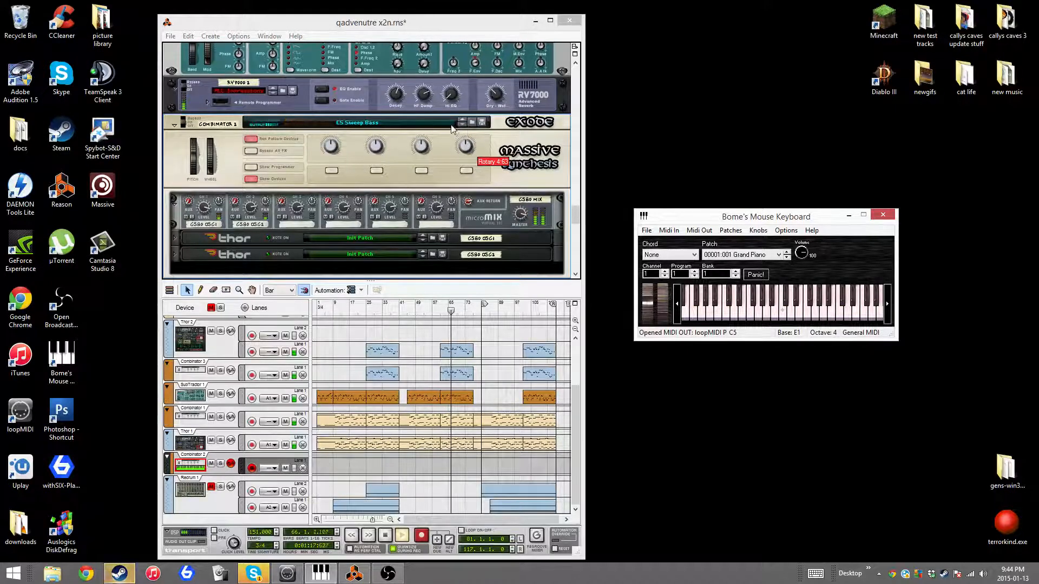
Step: Advance Combinator 2 through the CS Sweeping Pad and CS Thoughtful Strings patches, testing them from the mouse keyboard
{"action": "left_click", "coordinate": [461, 125]}
{"action": "left_click", "coordinate": [756, 217]}
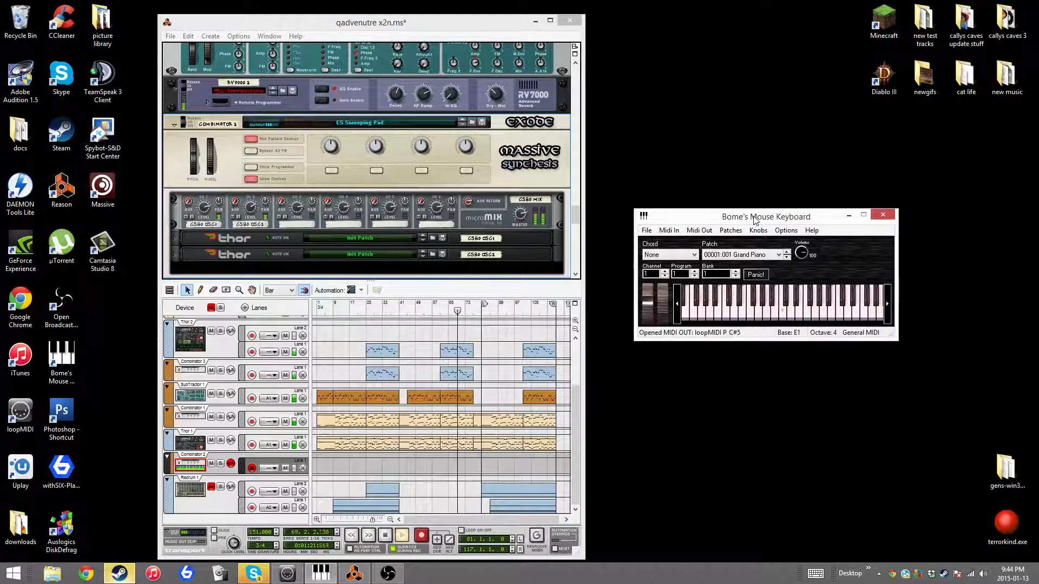
{"action": "left_click", "coordinate": [462, 126]}
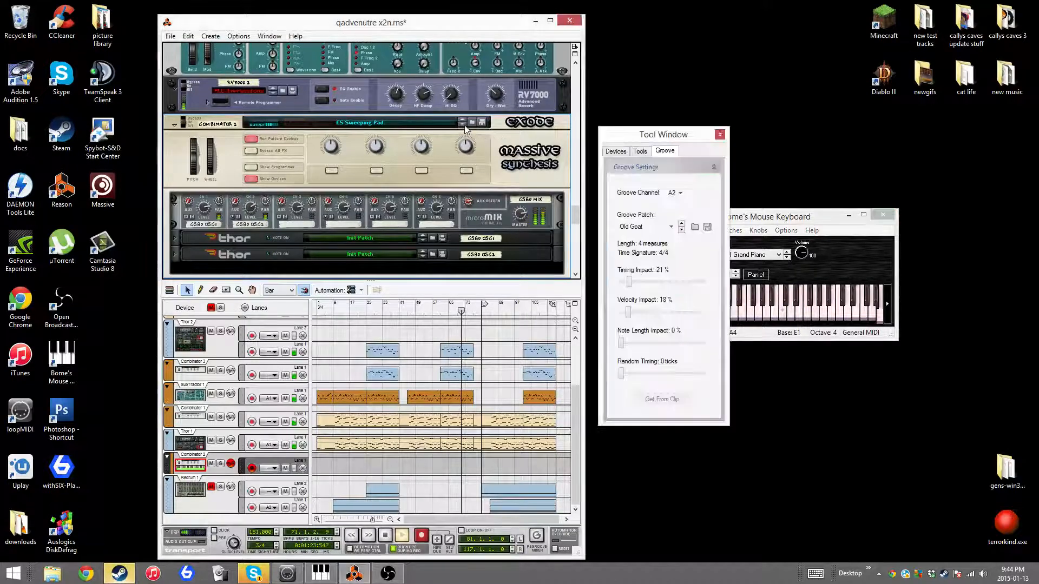
{"action": "left_click", "coordinate": [777, 217]}
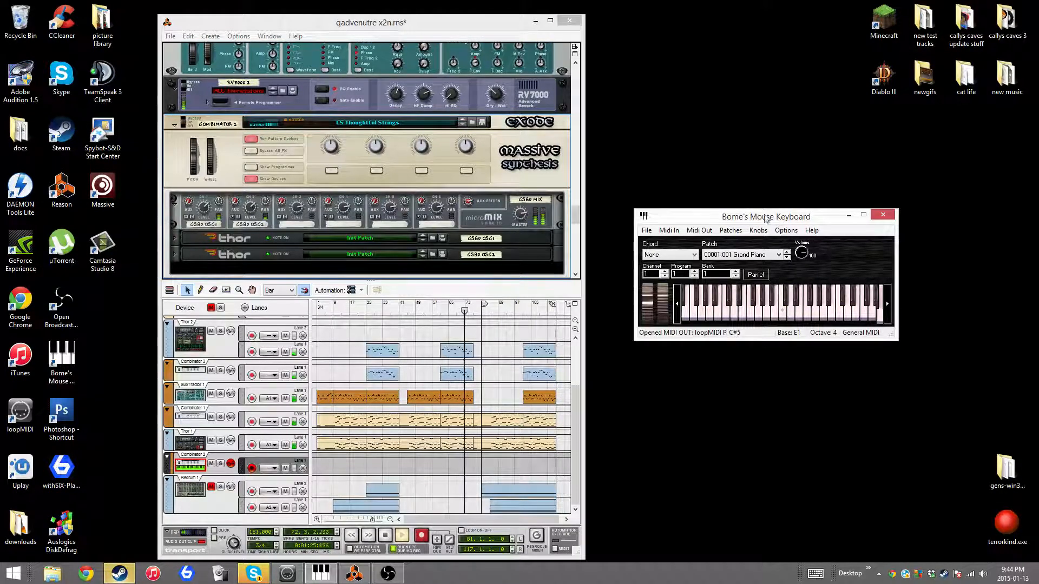
Step: Set the mouse keyboard to octave 3 and improvise a melody with the CS Thoughtful Strings patch over the playing song
{"action": "left_click", "coordinate": [787, 231]}
{"action": "left_click", "coordinate": [796, 242]}
{"action": "key", "text": "w"}
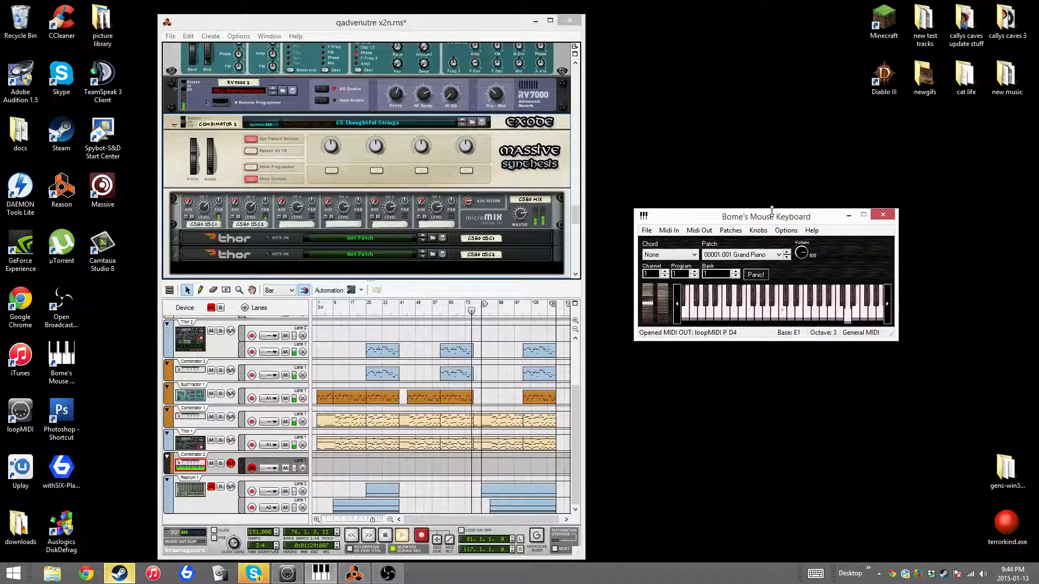
{"action": "key", "text": "w"}
{"action": "key", "text": "n"}
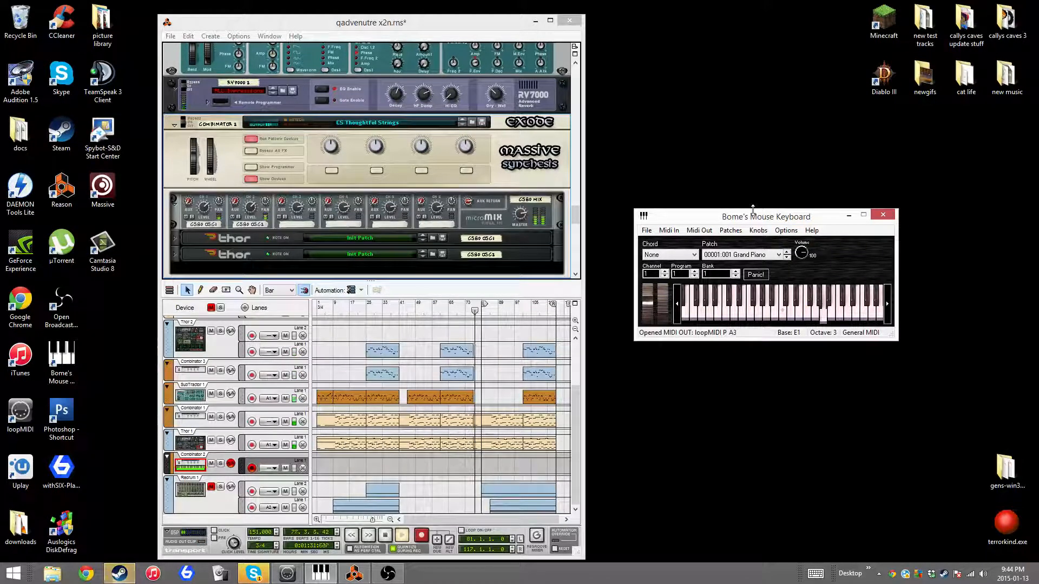
{"action": "key", "text": "w"}
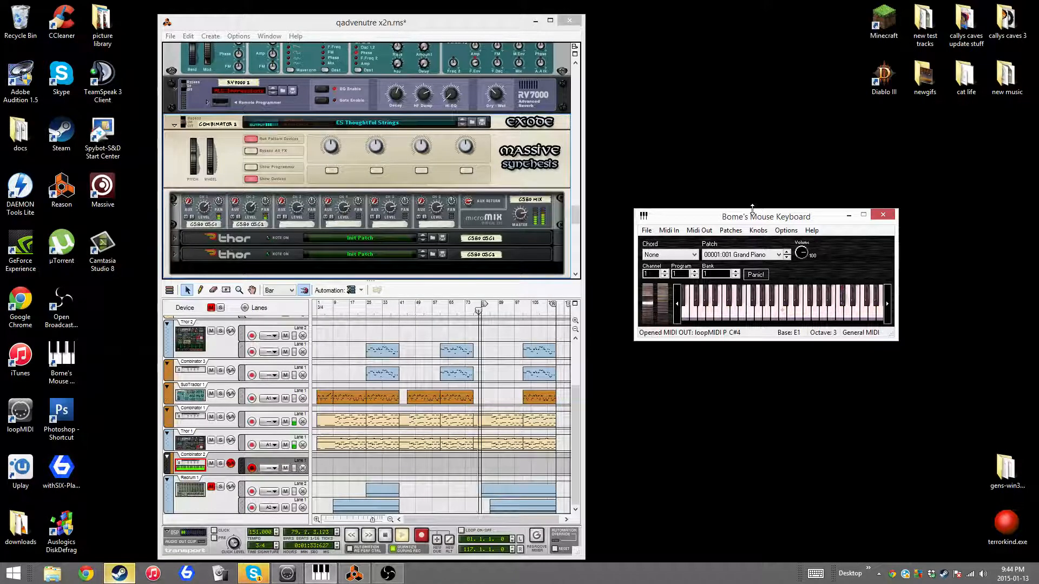
{"action": "key", "text": "w"}
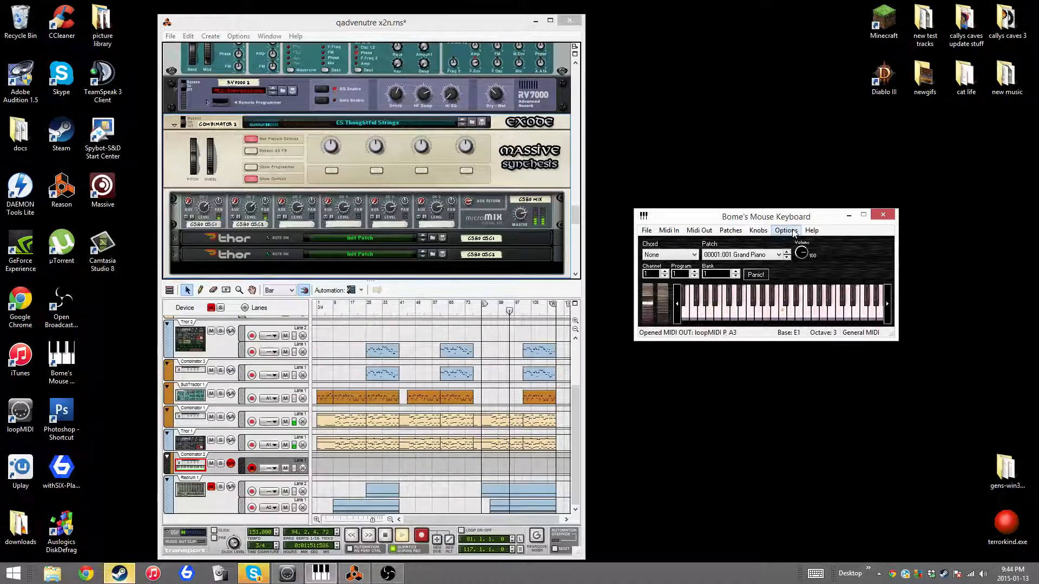
Step: Load the CS Wobbly Bass patch in Combinator 2 and restart the song from the beginning to improvise along
{"action": "left_click", "coordinate": [464, 125]}
{"action": "left_click", "coordinate": [748, 219]}
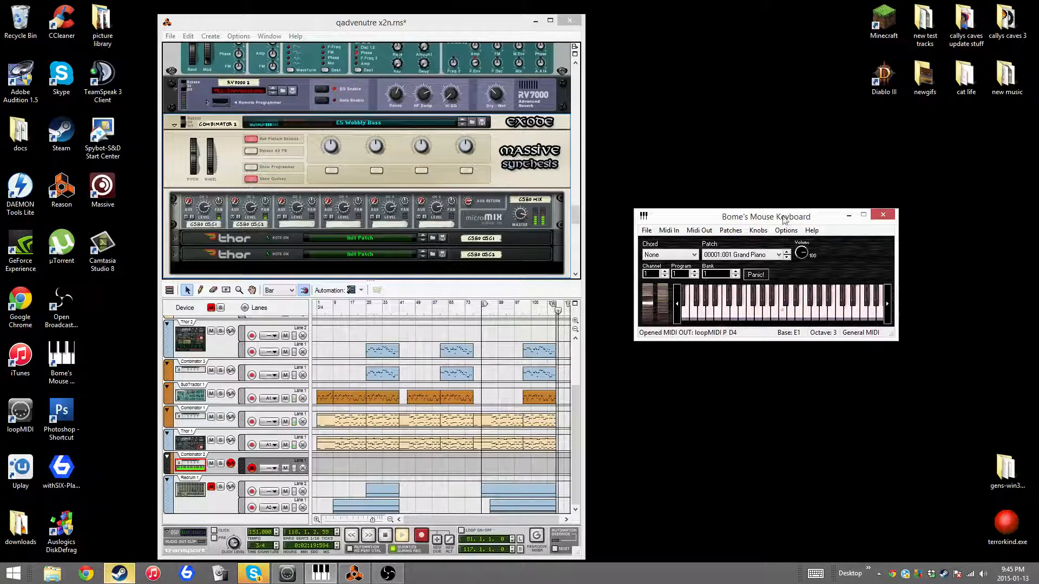
{"action": "left_click", "coordinate": [386, 536]}
{"action": "left_click", "coordinate": [390, 540]}
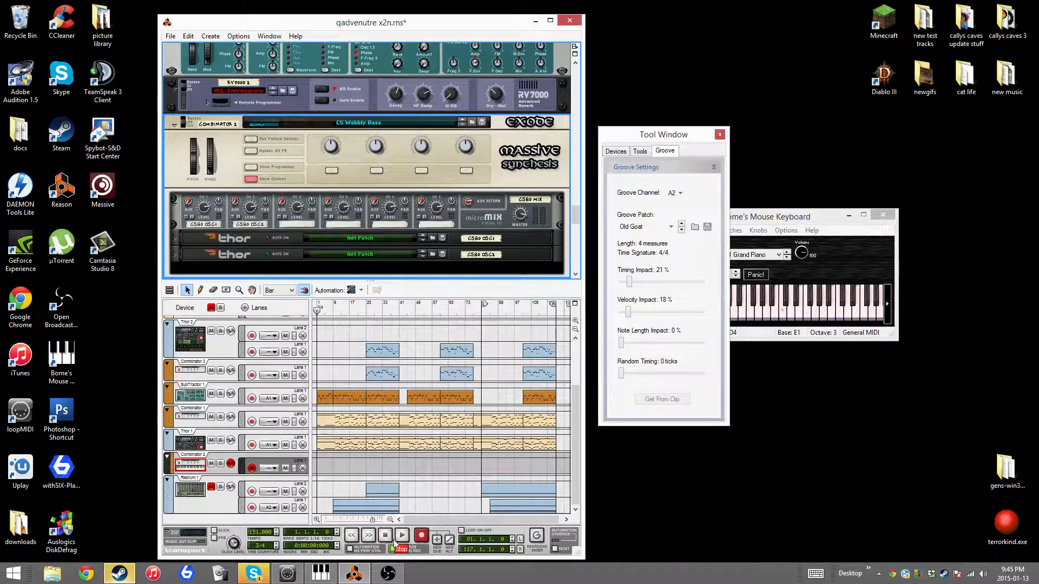
{"action": "left_click", "coordinate": [402, 536]}
{"action": "left_click", "coordinate": [780, 218]}
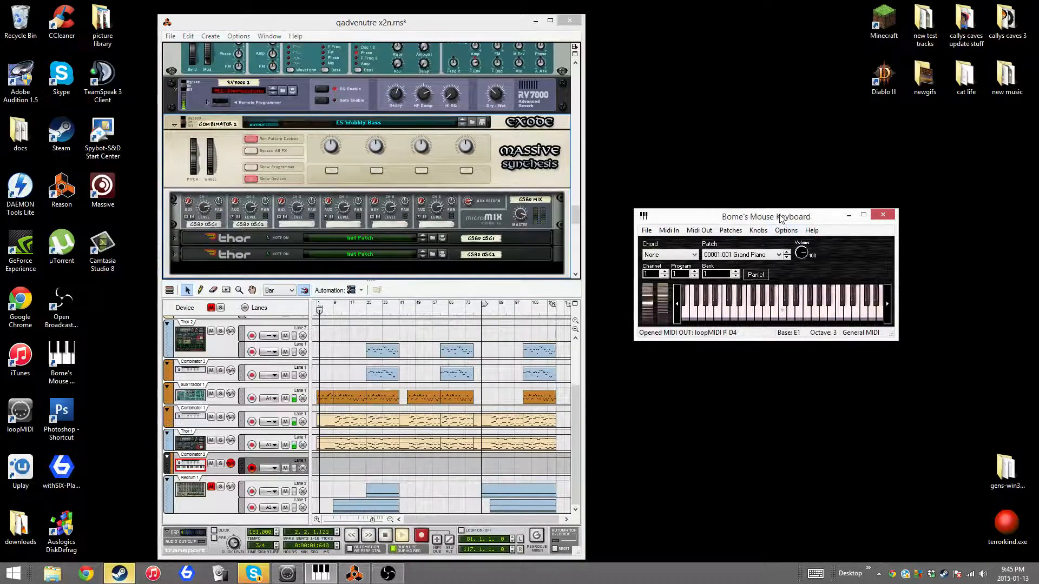
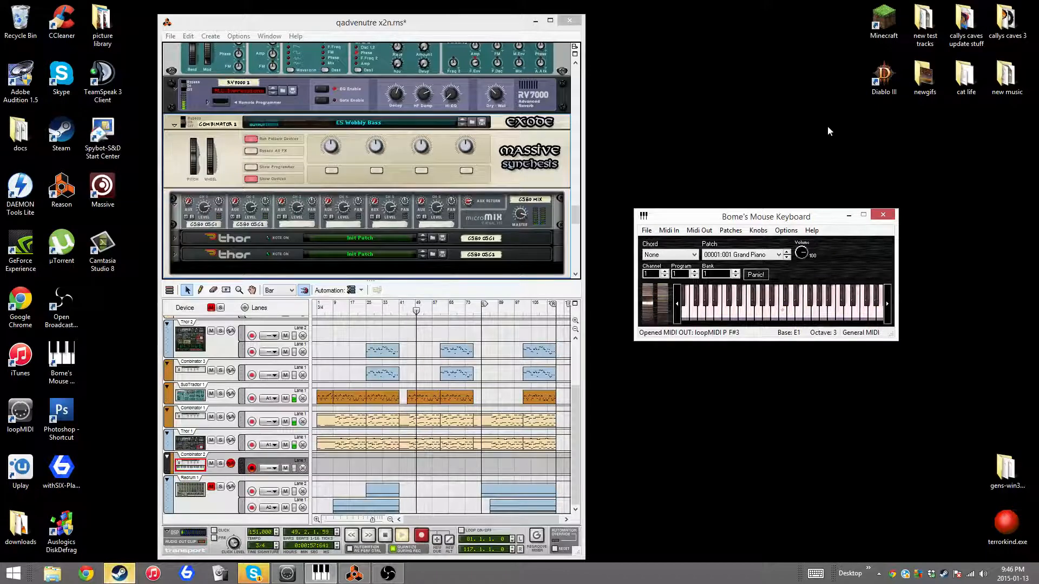
Step: Record a melody on the Combinator 2 track from the song's start, playing notes such as D4, C#4, A3, F#3 and E3
{"action": "left_click", "coordinate": [385, 535]}
{"action": "left_click", "coordinate": [385, 535]}
{"action": "left_click", "coordinate": [421, 535]}
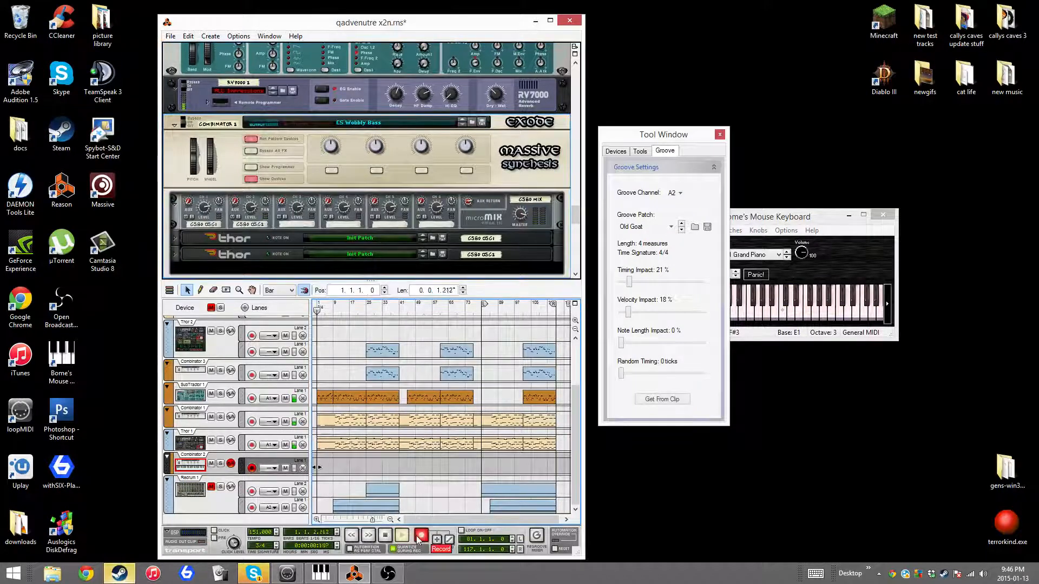
{"action": "left_click", "coordinate": [786, 219]}
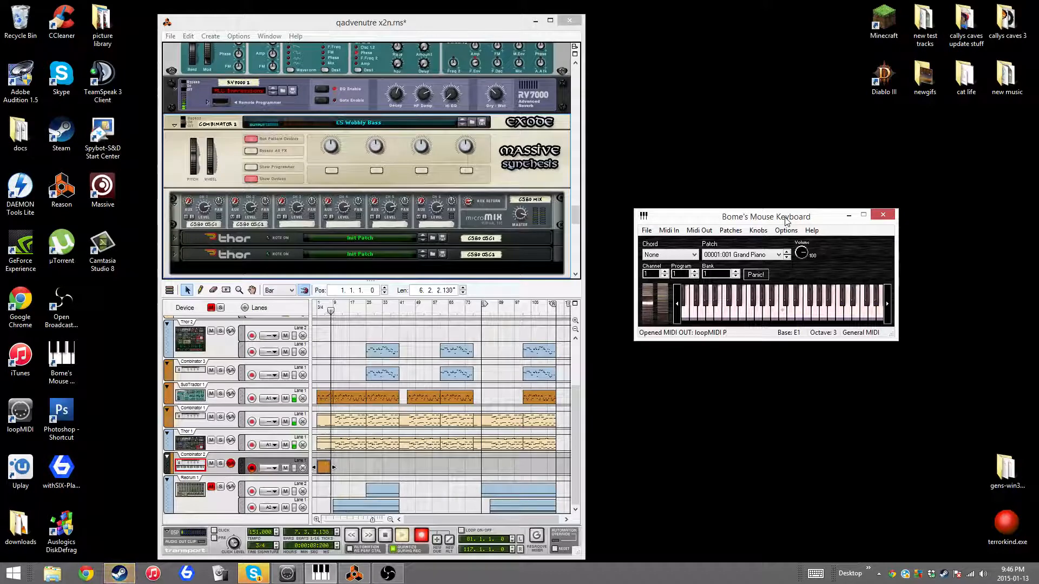
{"action": "key", "text": "w"}
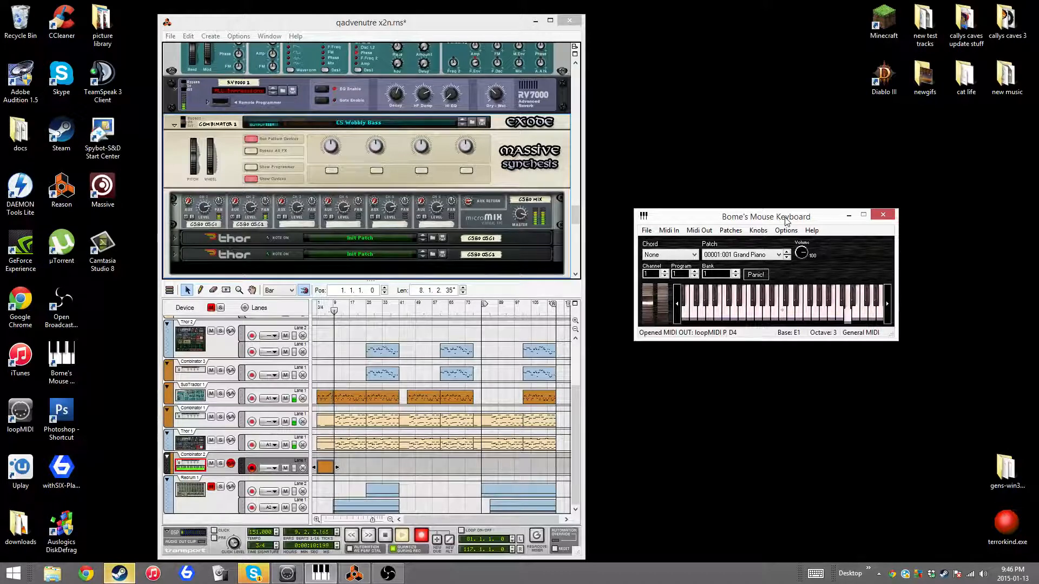
{"action": "key", "text": "2"}
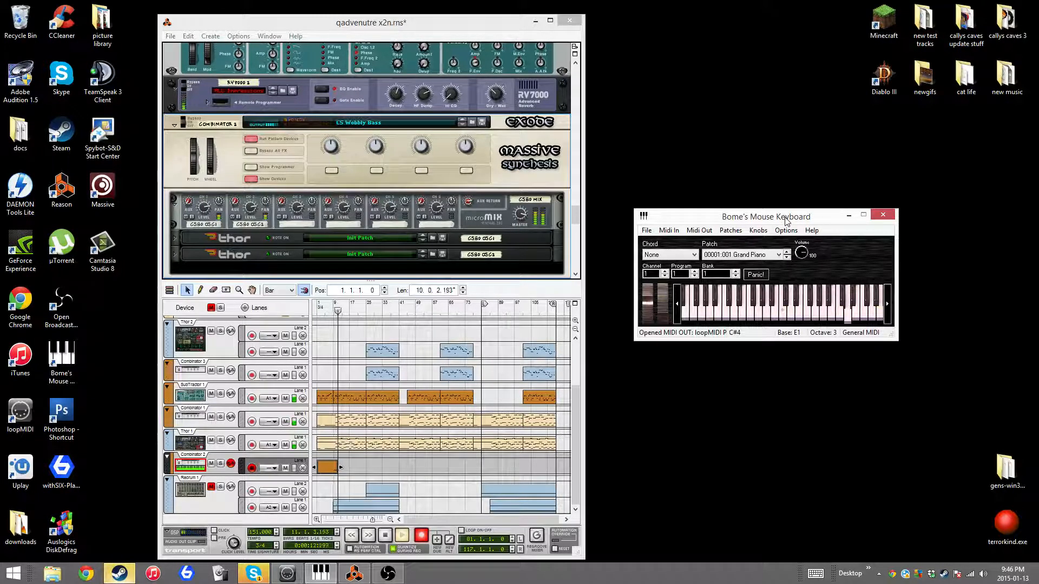
{"action": "key", "text": "w"}
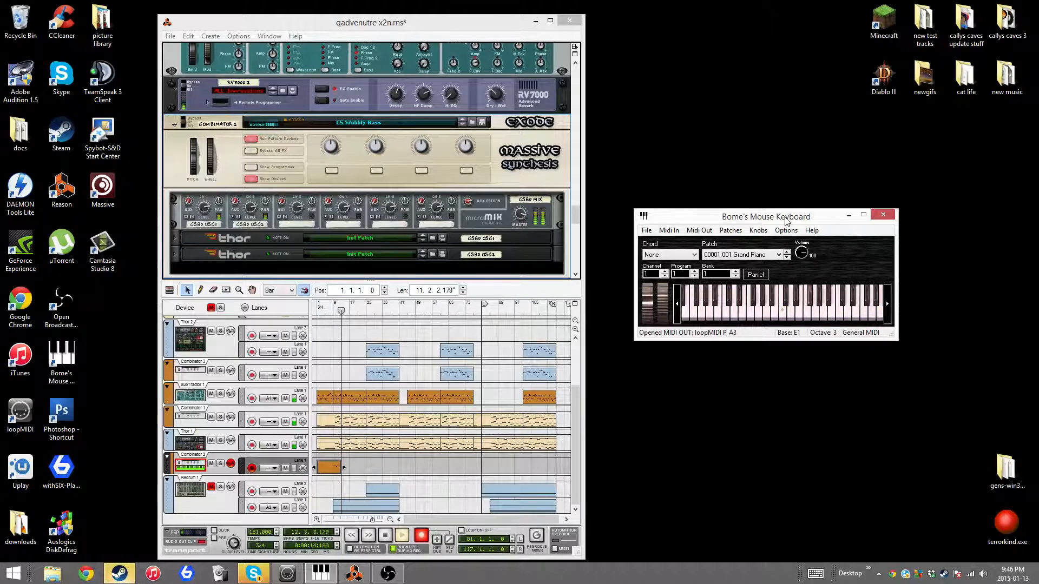
{"action": "key", "text": "w"}
{"action": "key", "text": "g"}
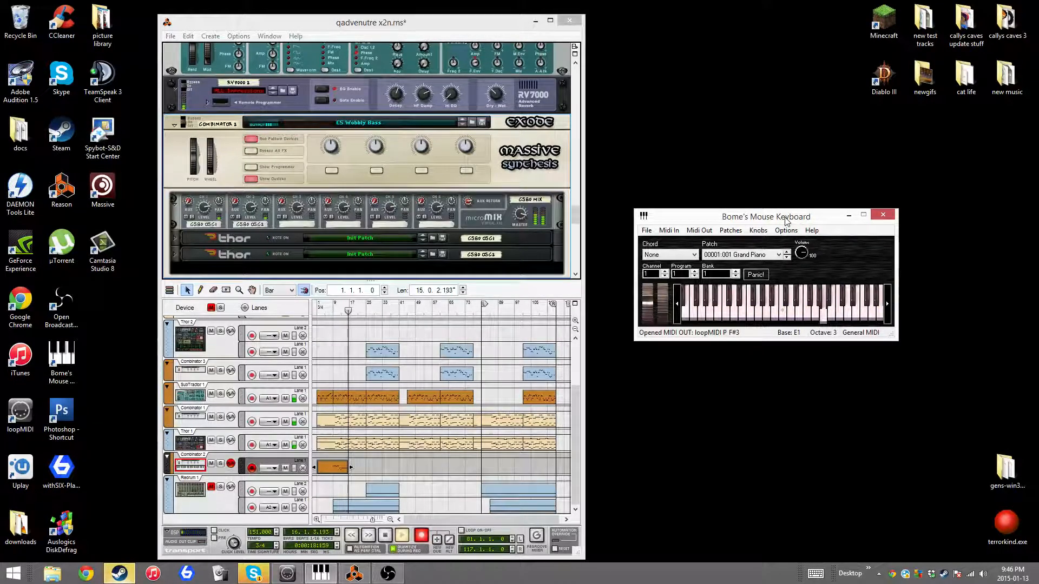
{"action": "key", "text": "n"}
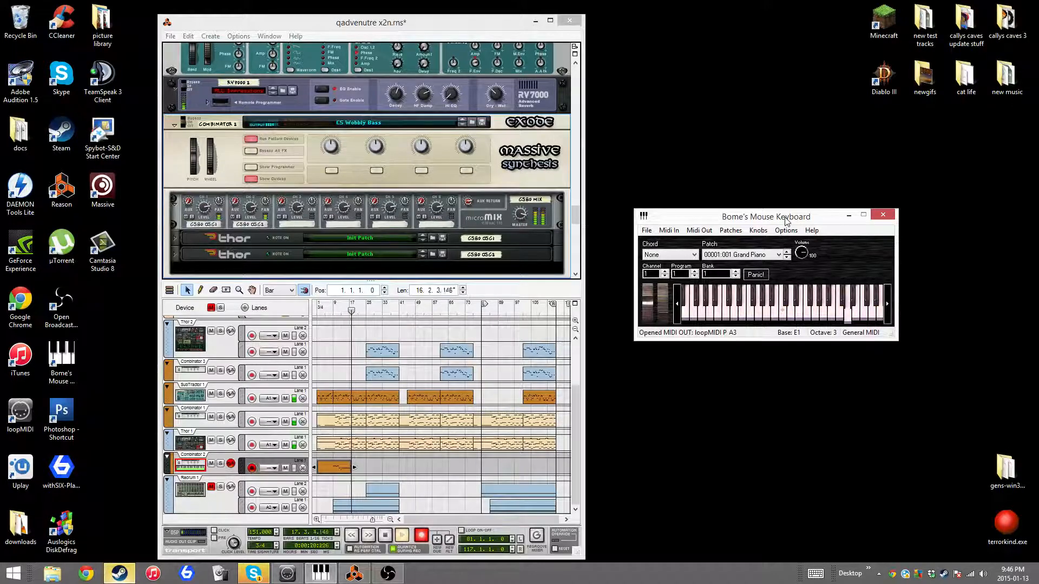
{"action": "key", "text": "2"}
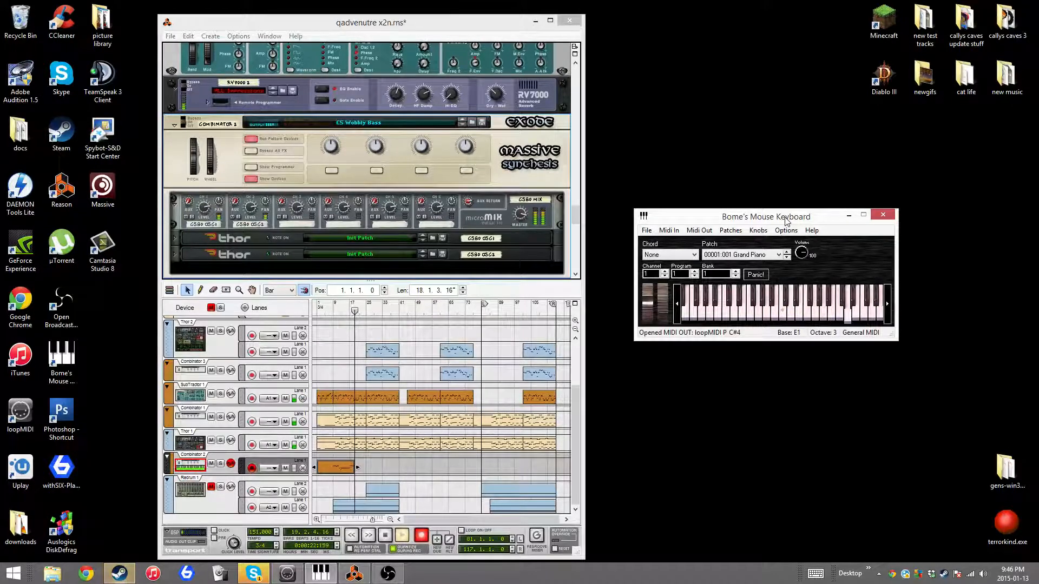
{"action": "key", "text": "w"}
{"action": "key", "text": "n"}
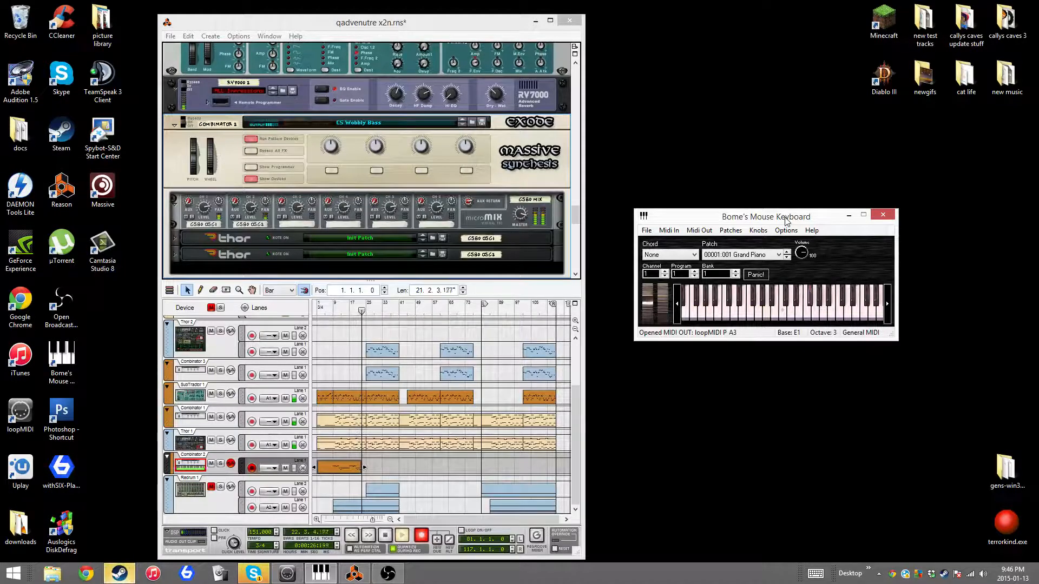
{"action": "key", "text": "g"}
{"action": "key", "text": "c"}
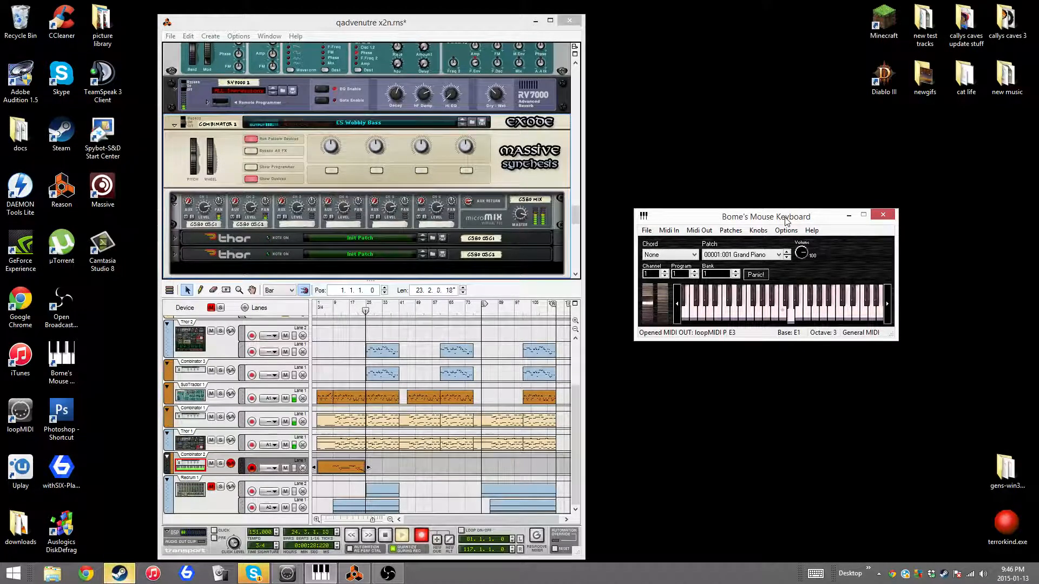
{"action": "left_click", "coordinate": [385, 537]}
{"action": "left_click", "coordinate": [385, 538]}
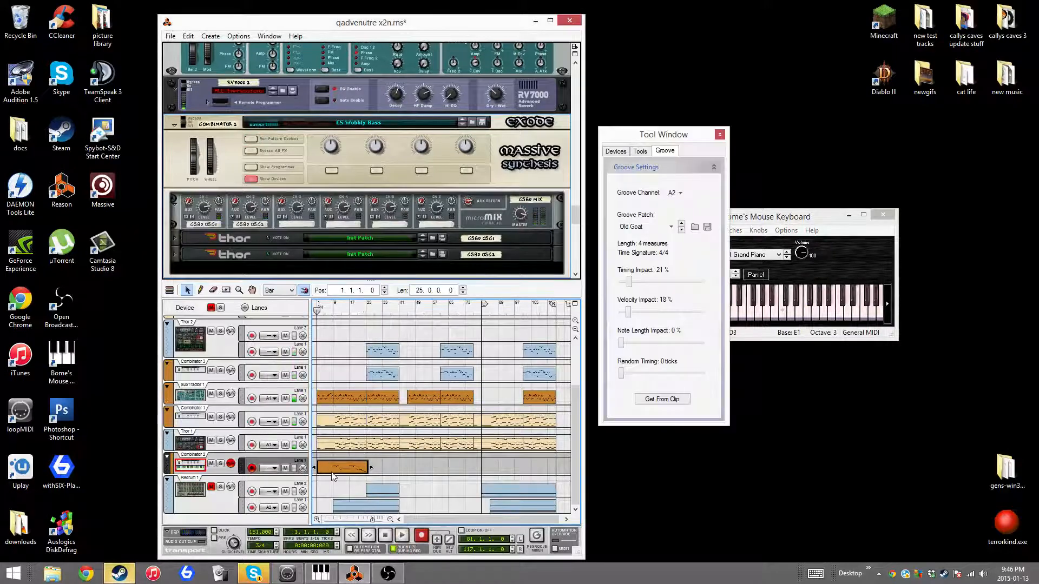
Step: Trim the start of the recorded Combinator 2 clip to bar 9 and solo the Combinator 2 and SubTractor 1 tracks
{"action": "left_click_drag", "start_coordinate": [314, 466], "coordinate": [334, 466]}
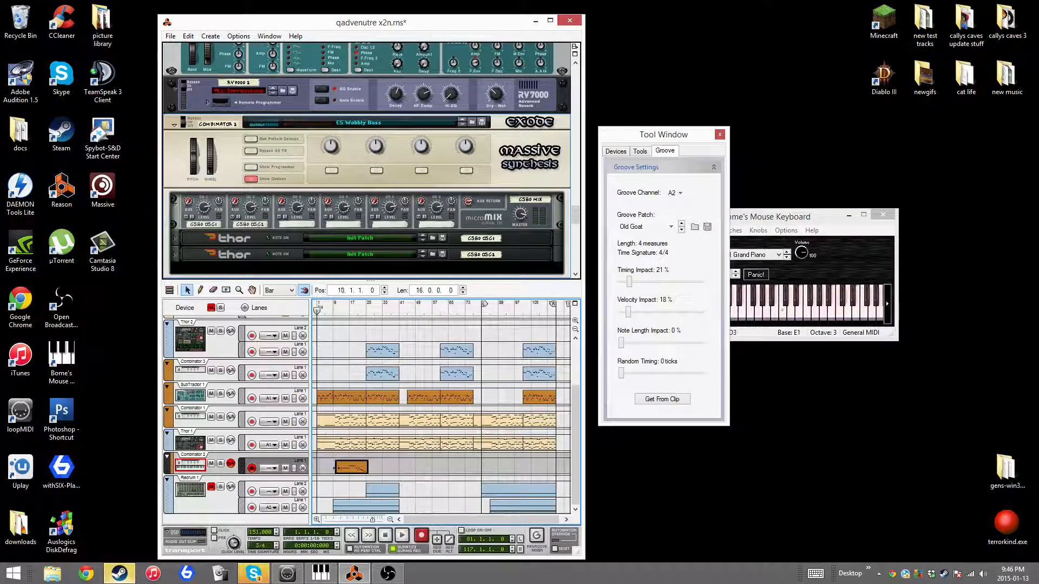
{"action": "left_click", "coordinate": [220, 463]}
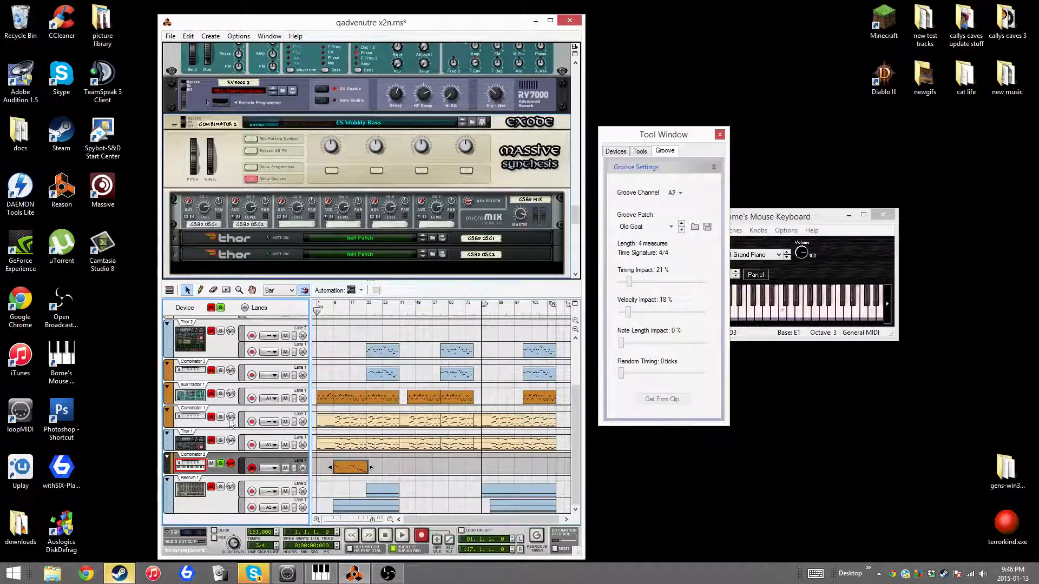
{"action": "left_click", "coordinate": [220, 395]}
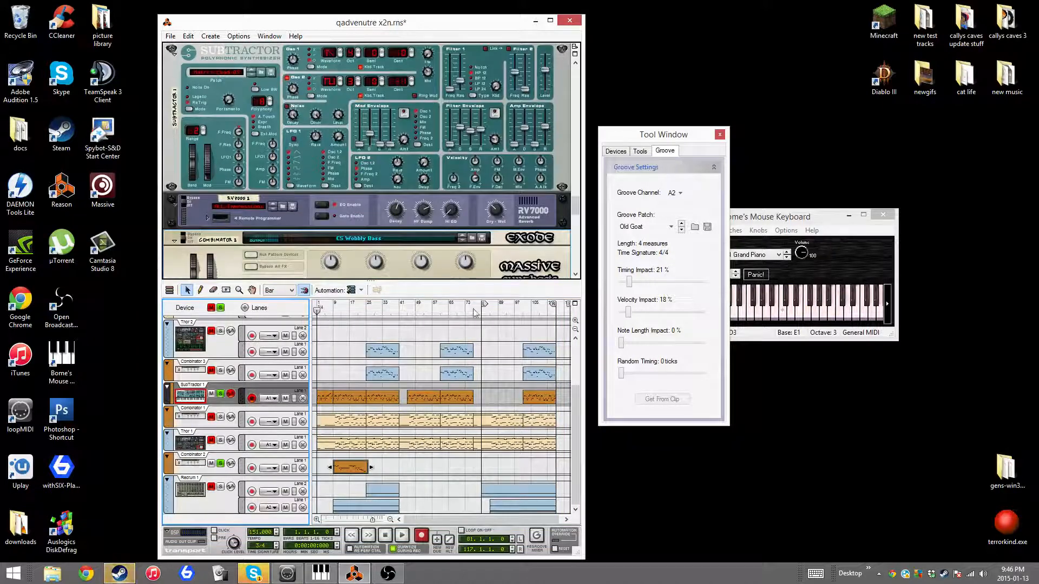
Step: Set the loop's left locator to bar 9 and its right locator to bar 25
{"action": "left_click_drag", "start_coordinate": [484, 305], "coordinate": [338, 331]}
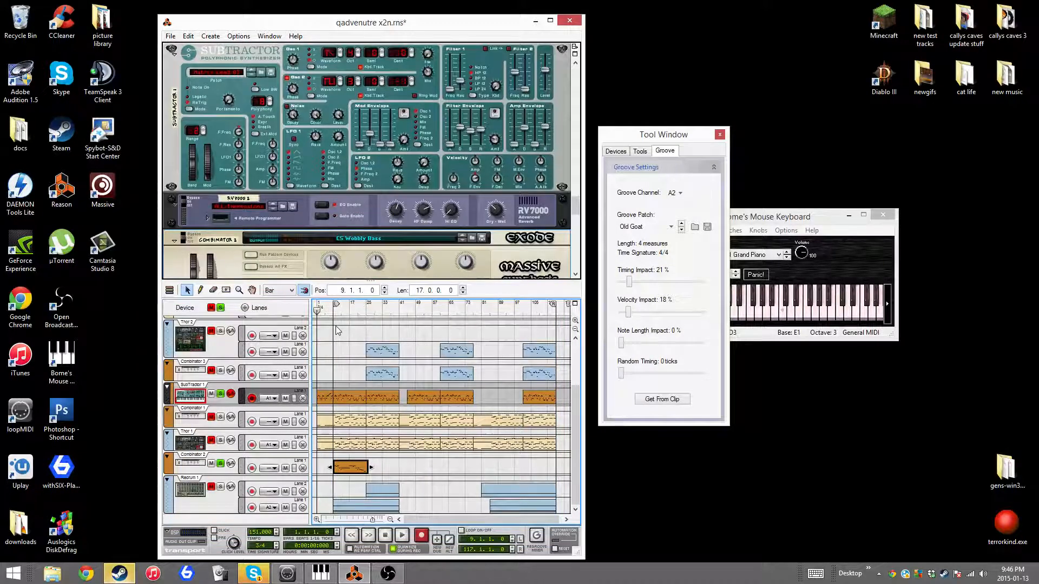
{"action": "left_click_drag", "start_coordinate": [553, 304], "coordinate": [364, 335]}
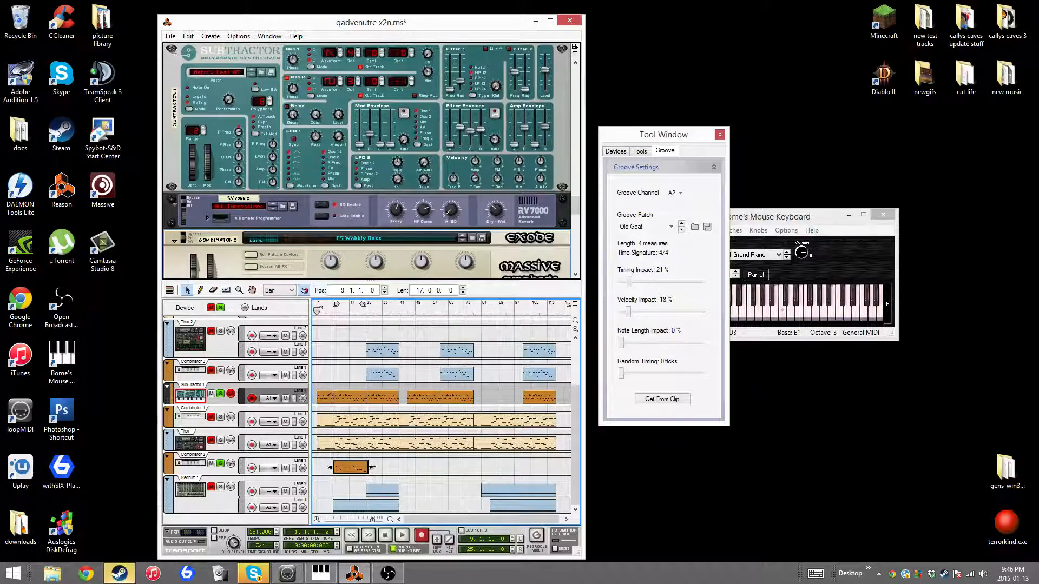
Step: Open the recorded Combinator 2 clip for note editing, play it back and align the A3 note to start at 12.1.1.0
{"action": "double_click", "coordinate": [355, 469]}
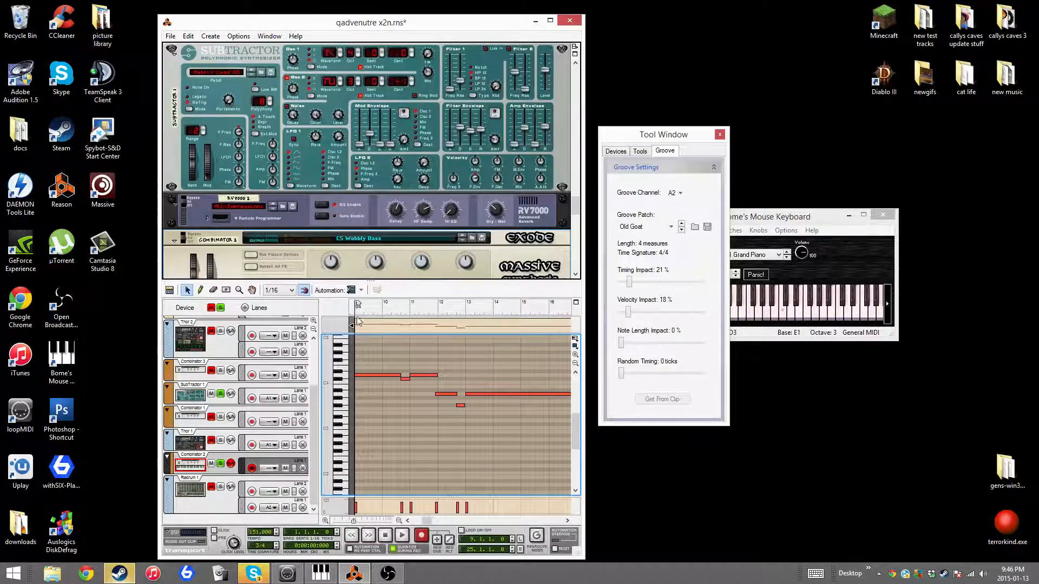
{"action": "left_click", "coordinate": [406, 535]}
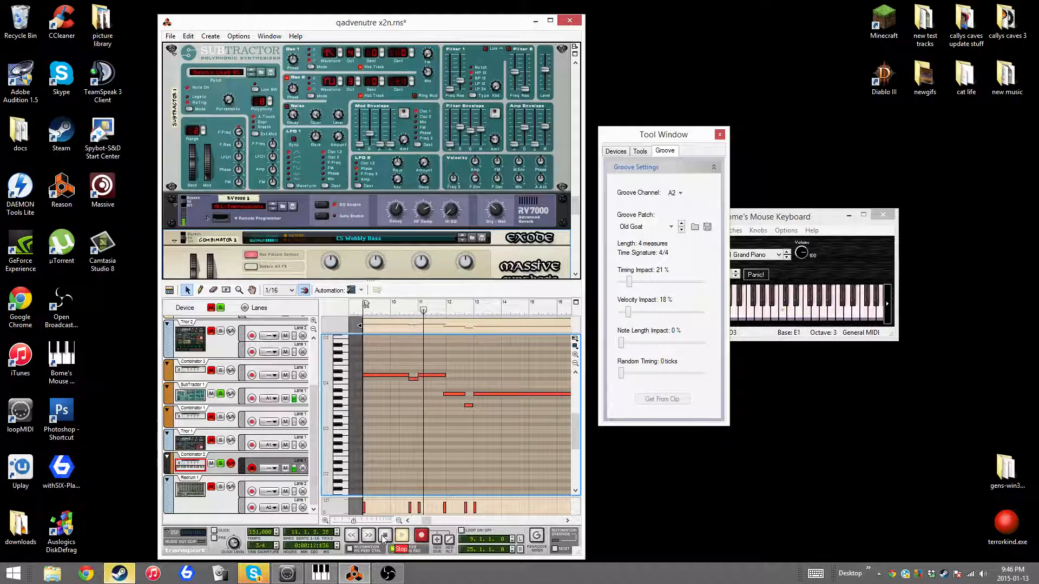
{"action": "left_click", "coordinate": [383, 535]}
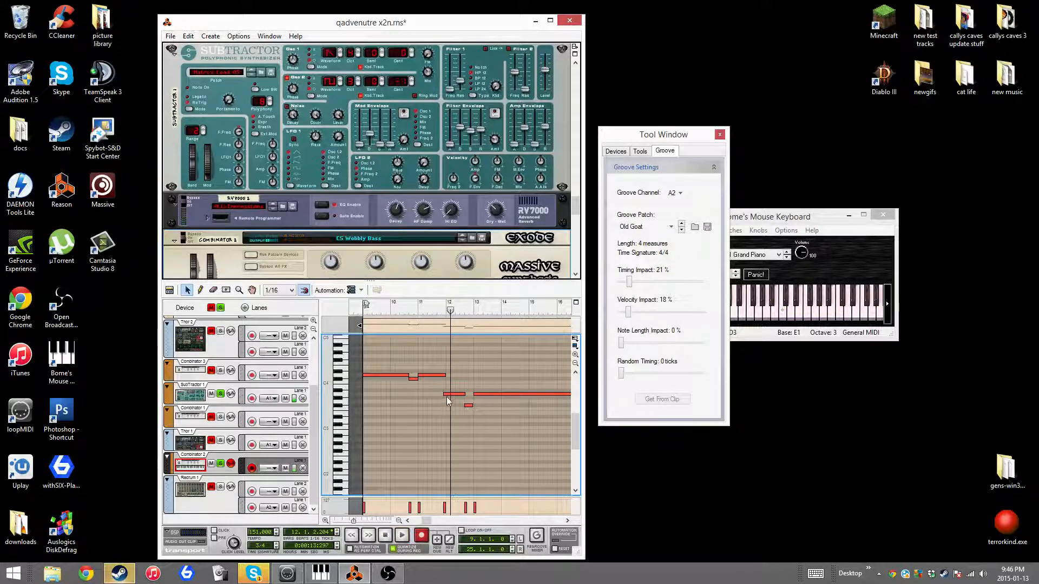
{"action": "left_click_drag", "start_coordinate": [449, 394], "coordinate": [464, 399]}
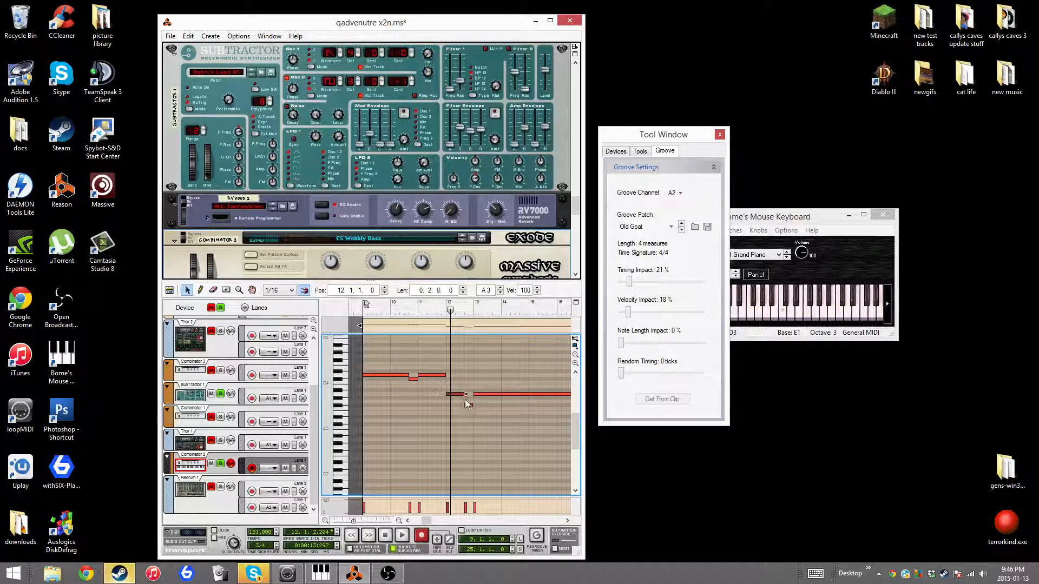
Step: Continue playback and align the short C#4 note to 18.3.1.0 and the following A3 note to 20.1.1.0
{"action": "left_click", "coordinate": [426, 534]}
{"action": "left_click", "coordinate": [403, 535]}
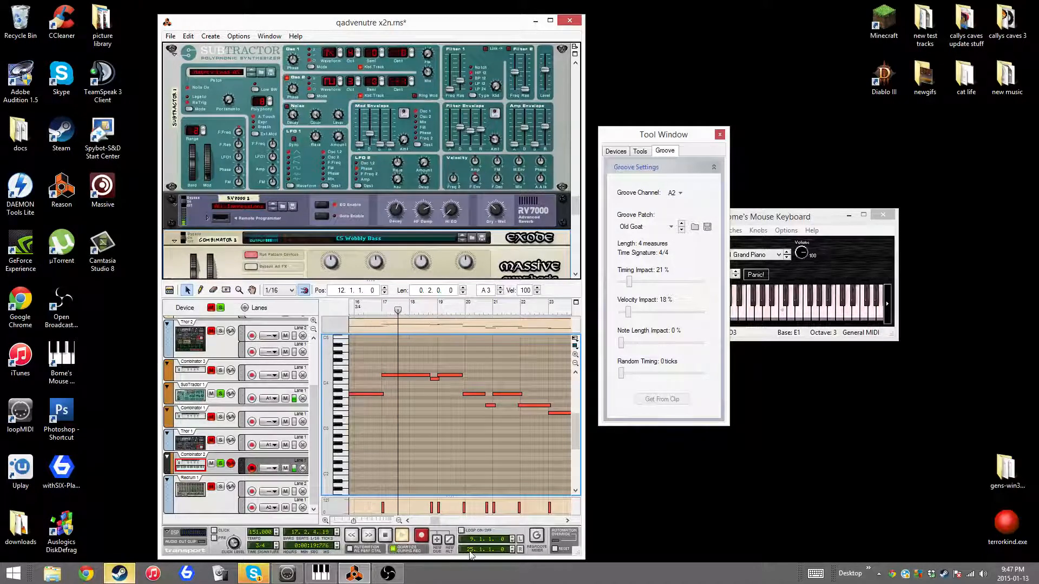
{"action": "left_click", "coordinate": [433, 378]}
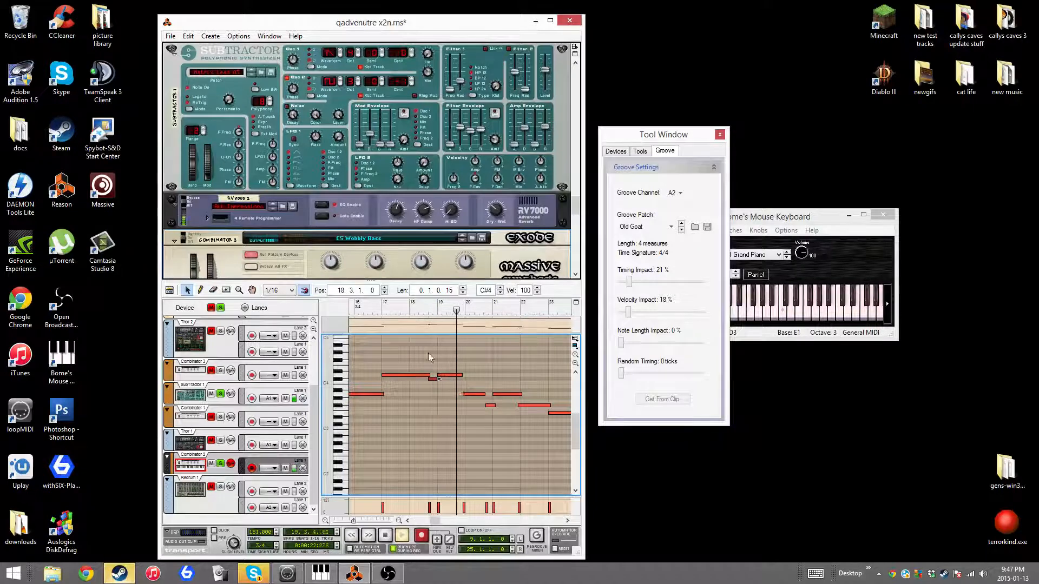
{"action": "left_click", "coordinate": [375, 311]}
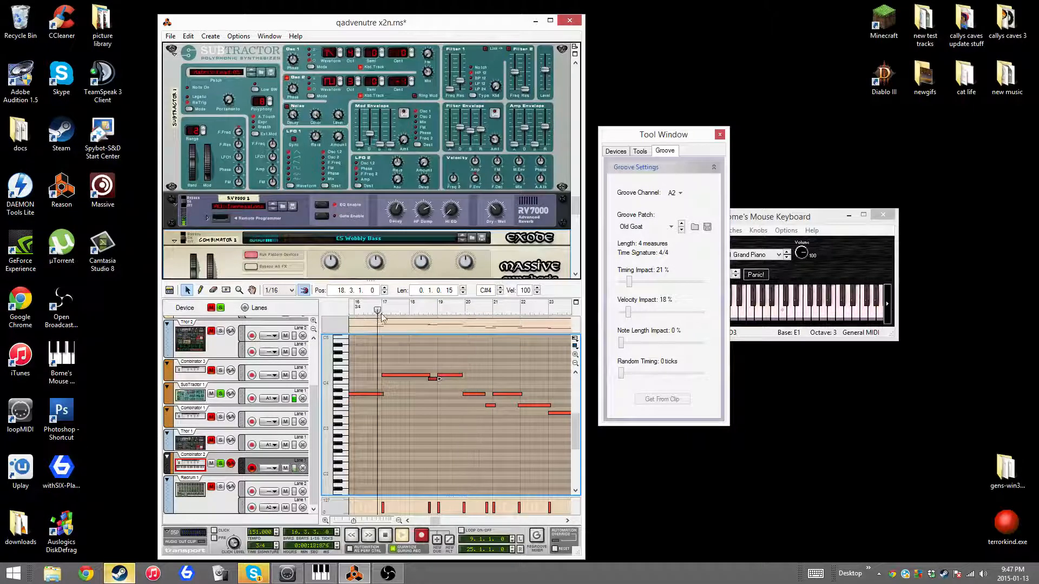
{"action": "left_click", "coordinate": [483, 394]}
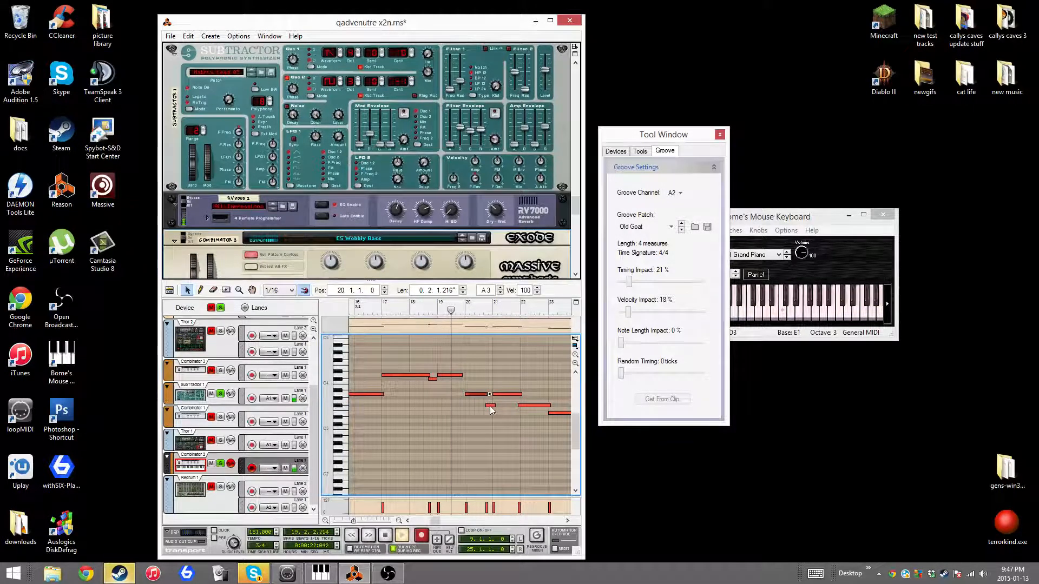
Step: Align the short F#3 note to 20.3.1.0 and change the following F#3 to a two-bar E3 starting at 22.1.1.0
{"action": "left_click", "coordinate": [489, 406]}
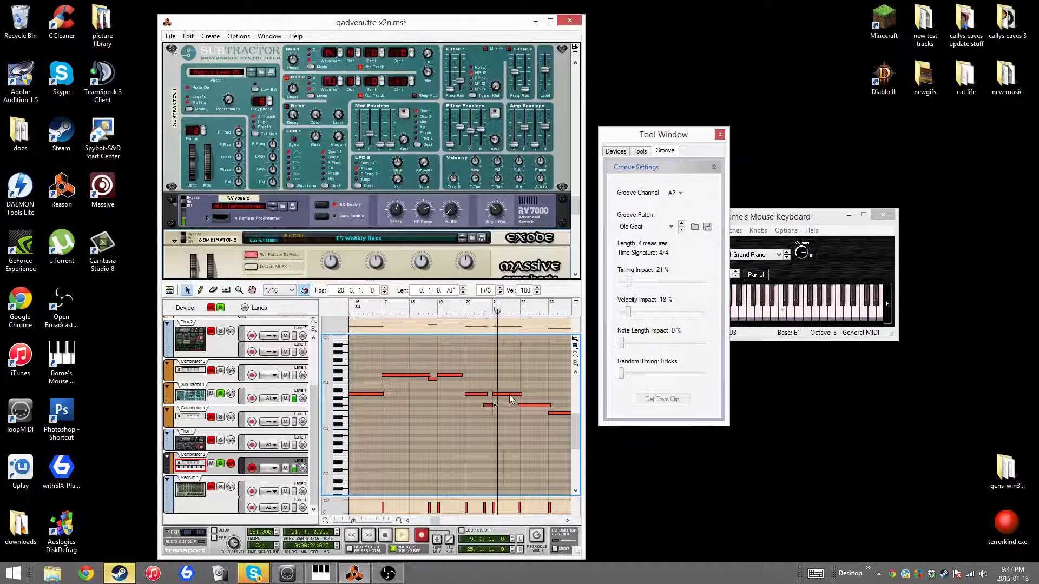
{"action": "left_click", "coordinate": [534, 406]}
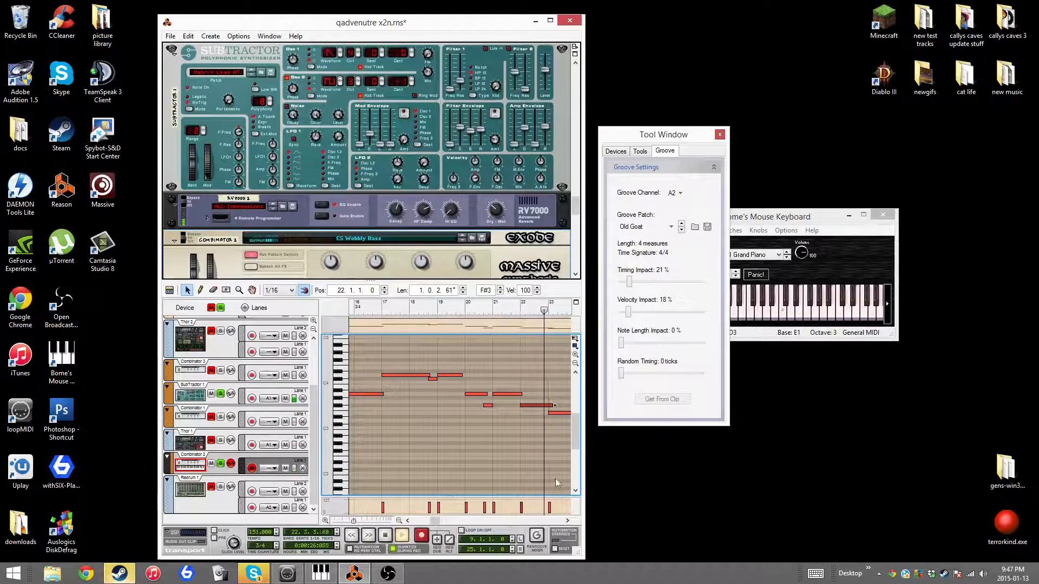
{"action": "left_click_drag", "start_coordinate": [385, 308], "coordinate": [285, 306]}
{"action": "left_click_drag", "start_coordinate": [528, 407], "coordinate": [559, 417]}
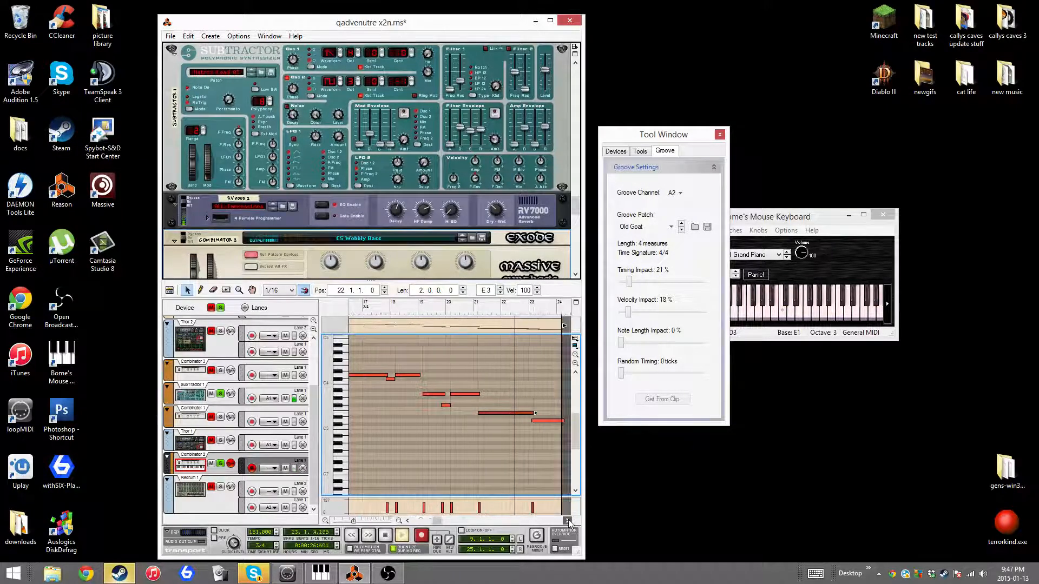
Step: Replay the clip's ending, stretch the final note to span bars 23 and 24, shorten the preceding E3 to one bar, and leave note editing
{"action": "left_click", "coordinate": [545, 430]}
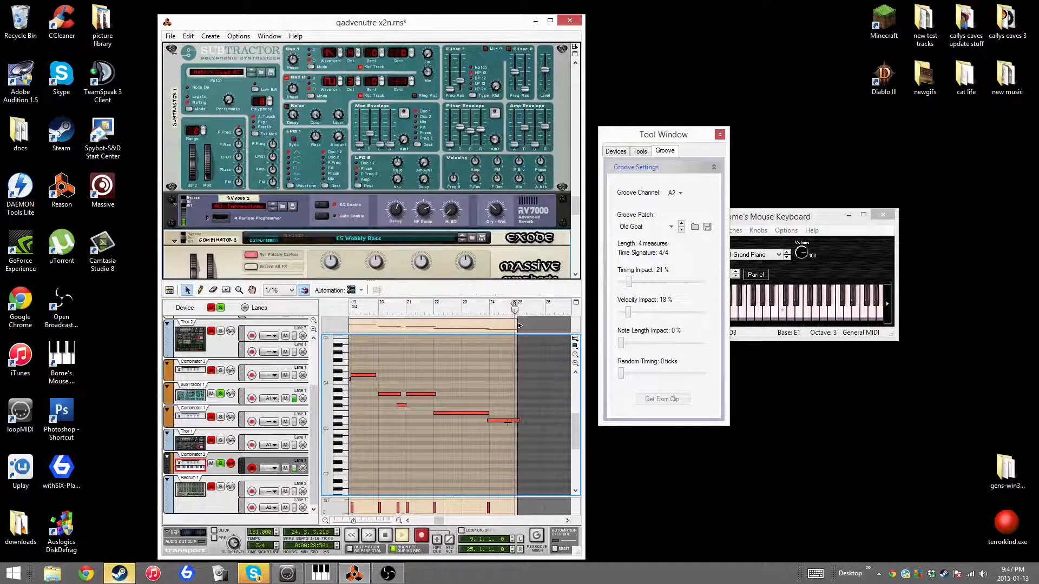
{"action": "key", "text": "space"}
{"action": "key", "text": "space"}
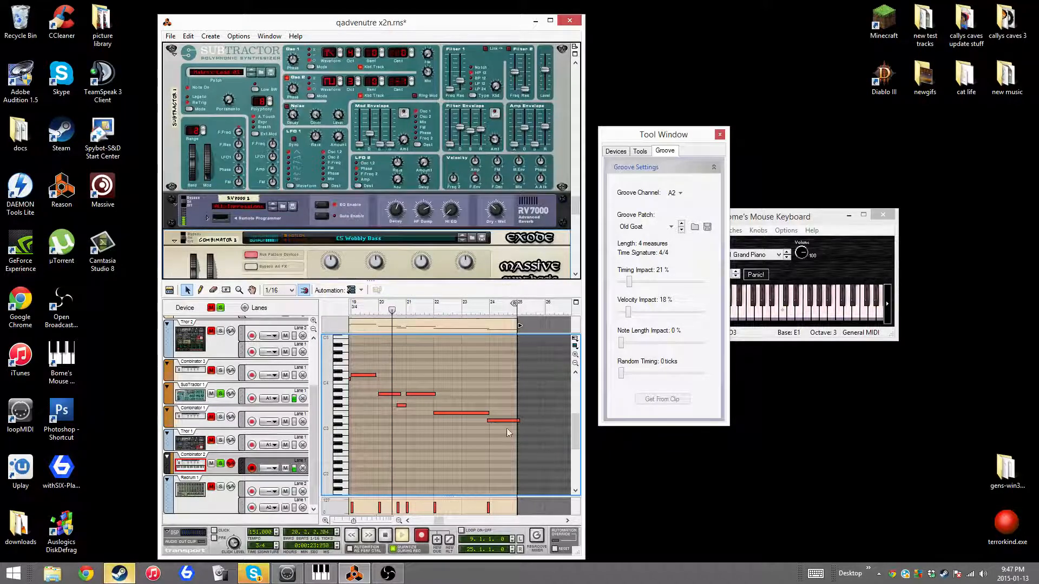
{"action": "left_click_drag", "start_coordinate": [505, 422], "coordinate": [466, 413]}
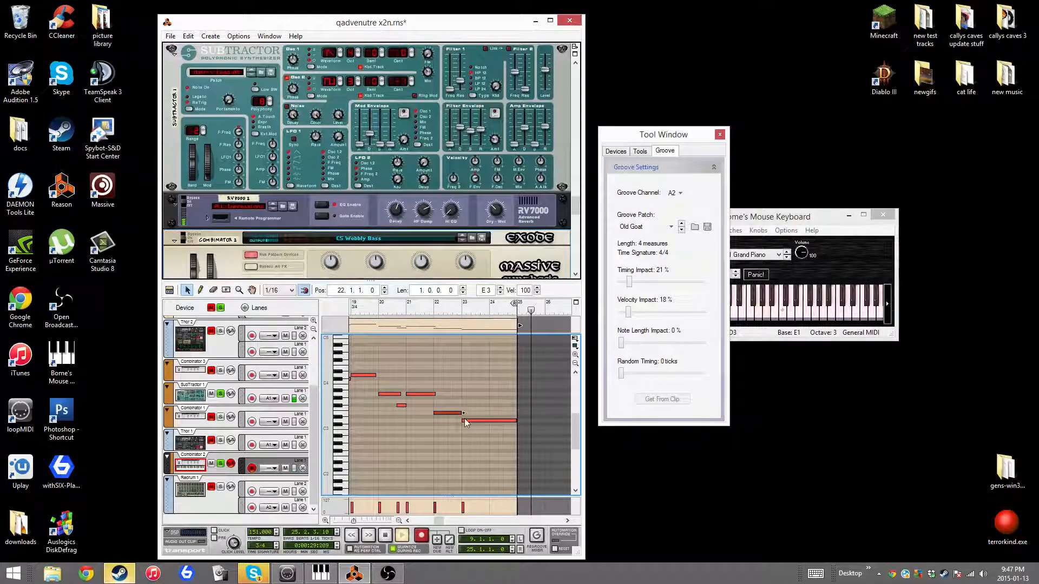
{"action": "left_click", "coordinate": [169, 290]}
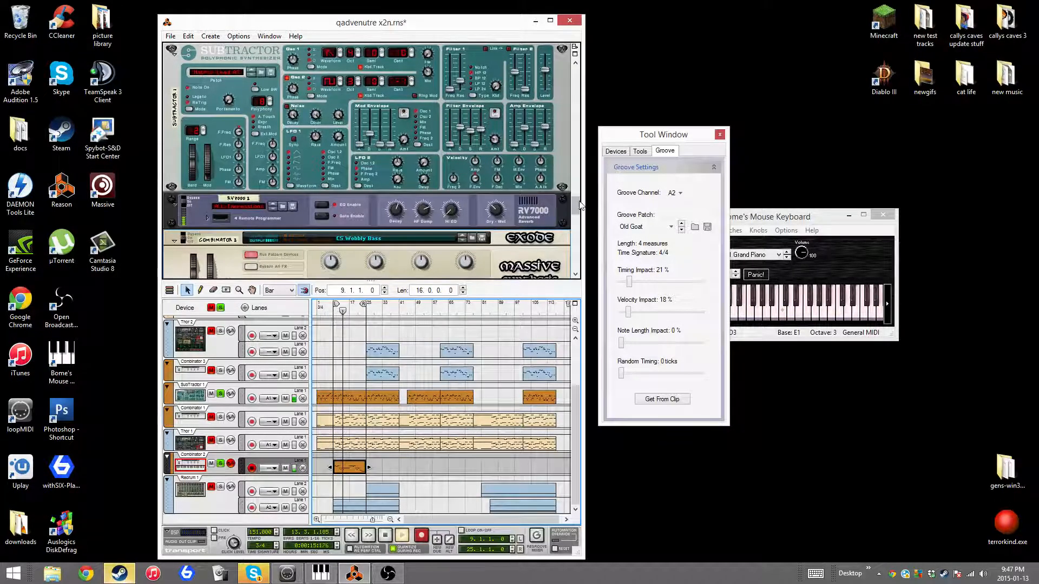
Step: Switch Combinator 2 to the CS Ascending Prophets patch and audition the patches that follow it
{"action": "scroll", "coordinate": [579, 211], "scroll_direction": "down", "scroll_amount": 3}
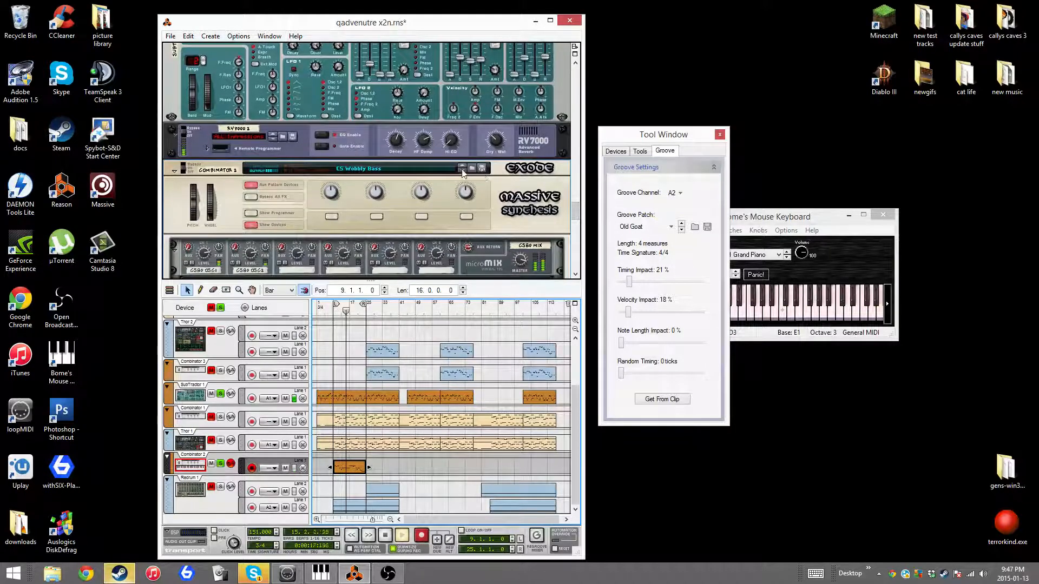
{"action": "left_click", "coordinate": [462, 171]}
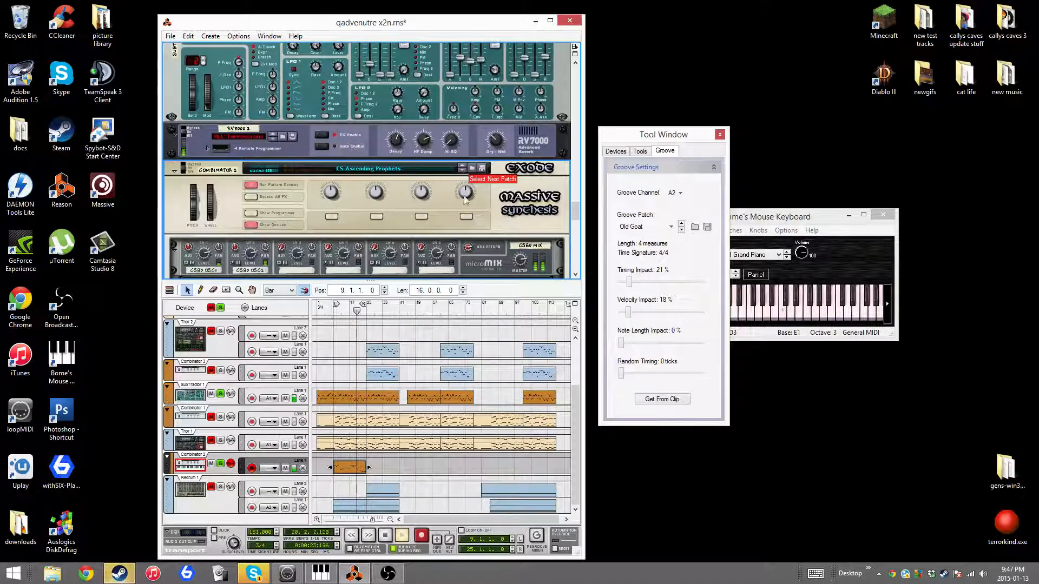
{"action": "scroll", "coordinate": [469, 224], "scroll_direction": "down", "scroll_amount": 3}
{"action": "left_click", "coordinate": [174, 235]}
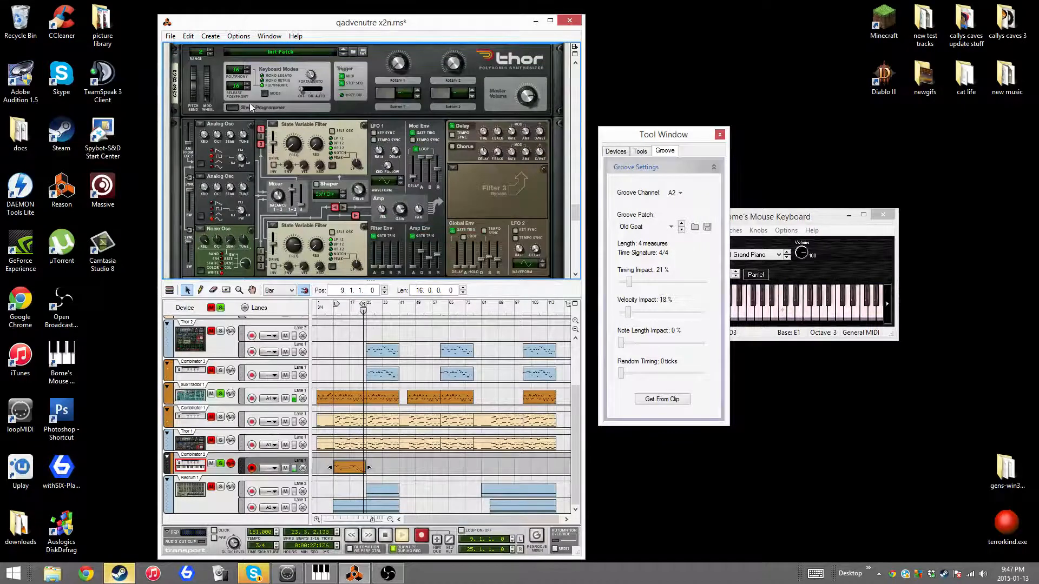
{"action": "scroll", "coordinate": [443, 160], "scroll_direction": "up", "scroll_amount": 8}
{"action": "left_click", "coordinate": [461, 116]}
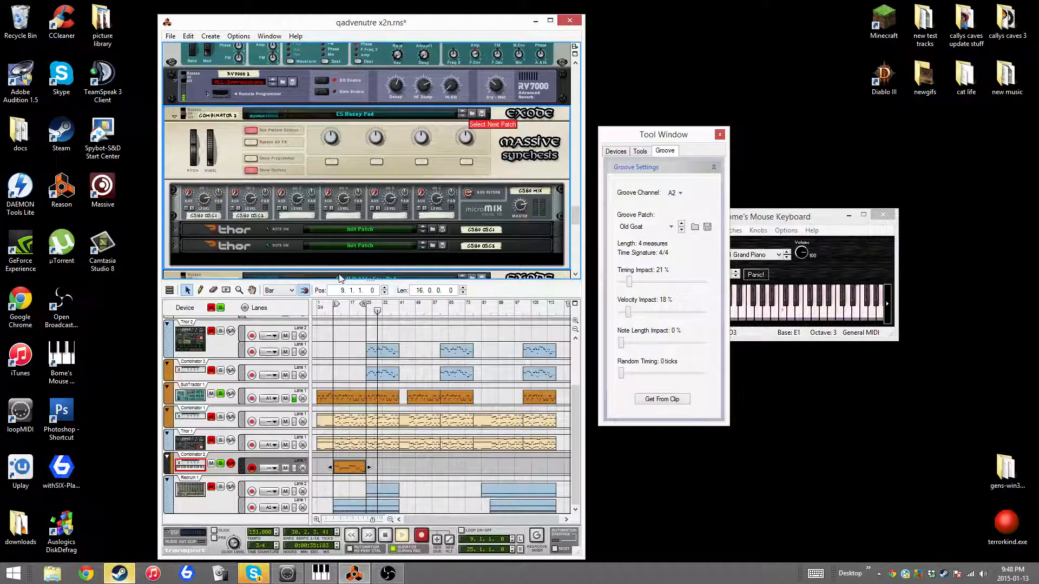
Step: Turn on looping for the bar 9 to 25 range and advance Combinator 2 to the CS Daylight patch
{"action": "left_click", "coordinate": [336, 306]}
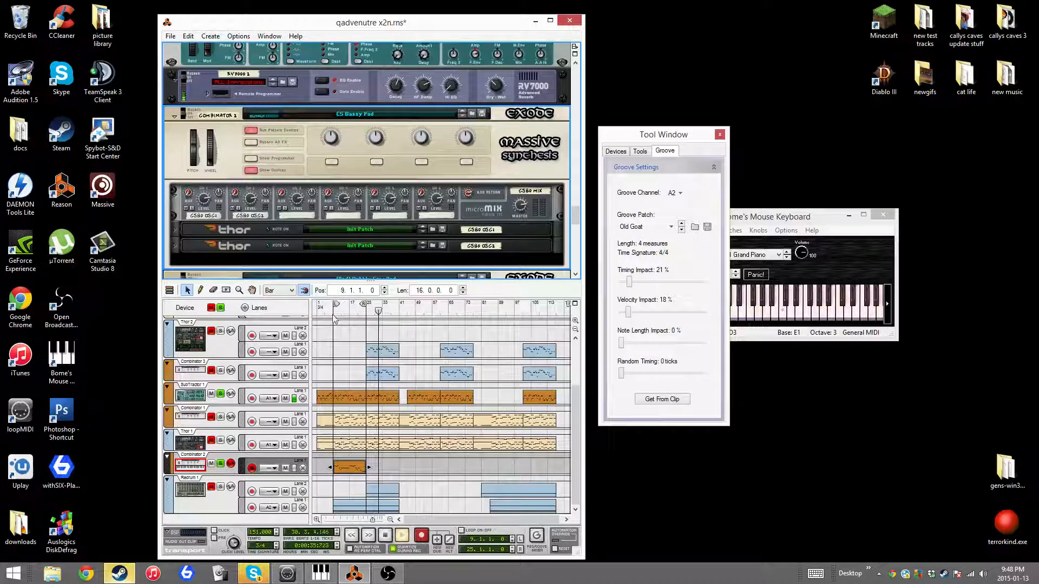
{"action": "left_click", "coordinate": [461, 530]}
{"action": "left_click", "coordinate": [463, 116]}
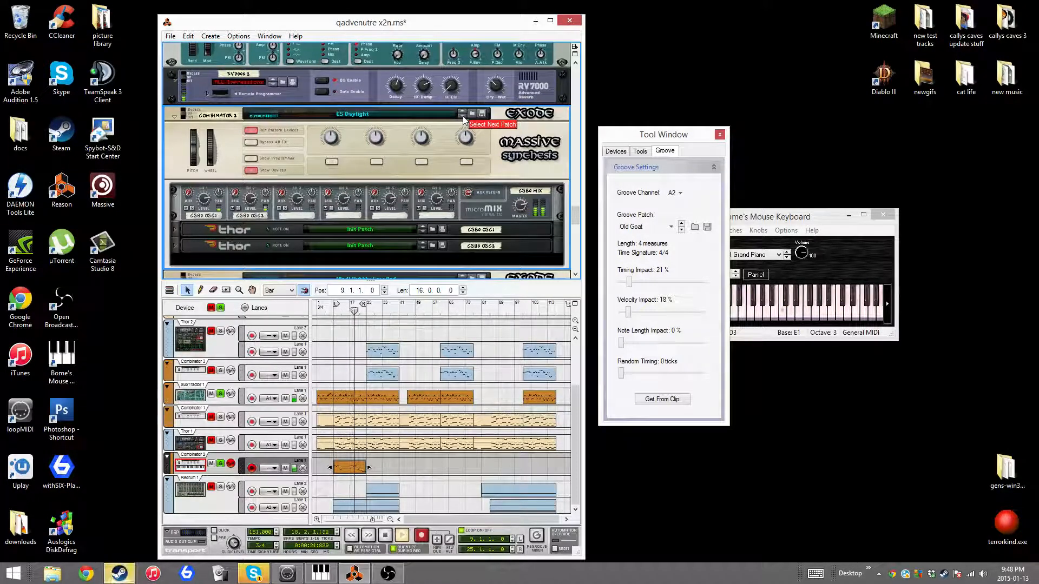
Step: Audition the CS Distant Strings patch on Combinator 2 and advance to CS Dual Sweep
{"action": "left_click", "coordinate": [174, 246]}
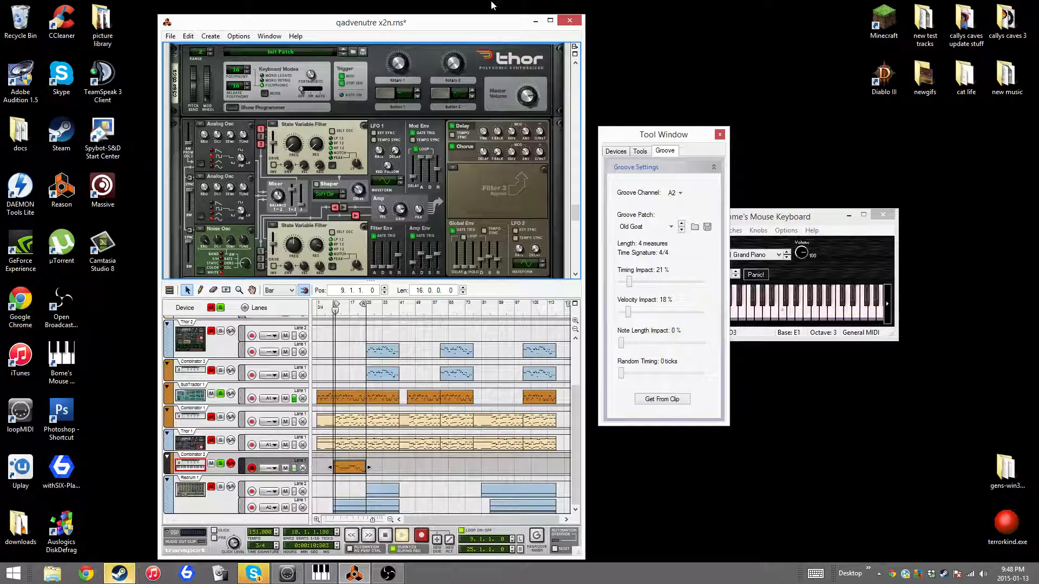
{"action": "scroll", "coordinate": [407, 252], "scroll_direction": "up", "scroll_amount": 3}
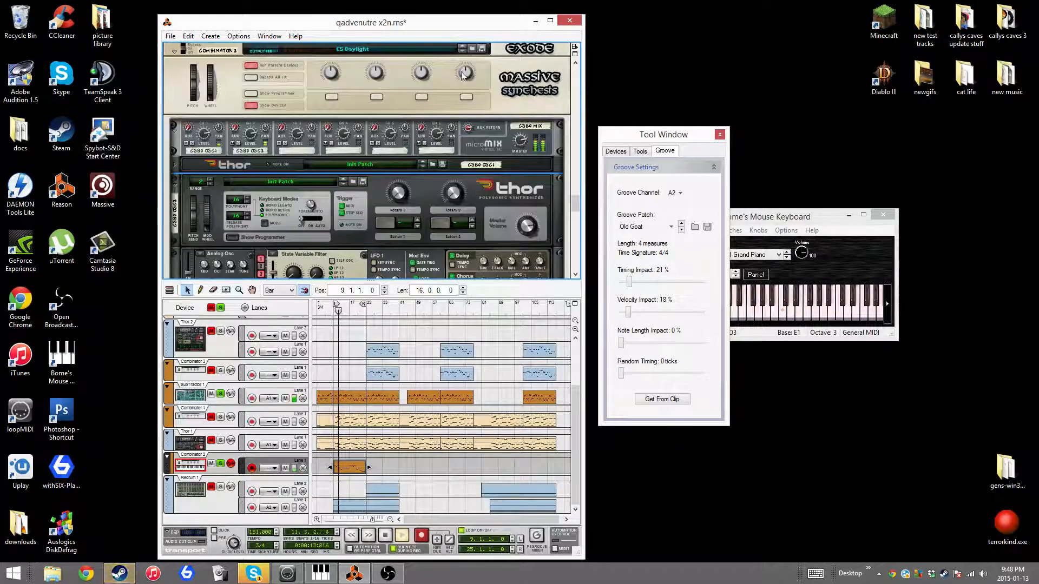
{"action": "left_click", "coordinate": [462, 52]}
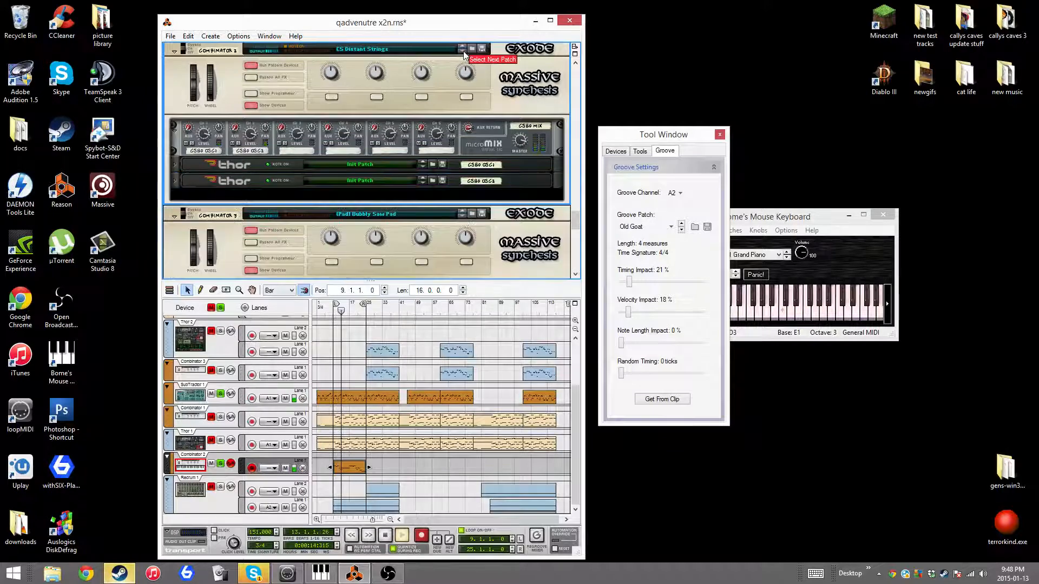
{"action": "left_click", "coordinate": [176, 182]}
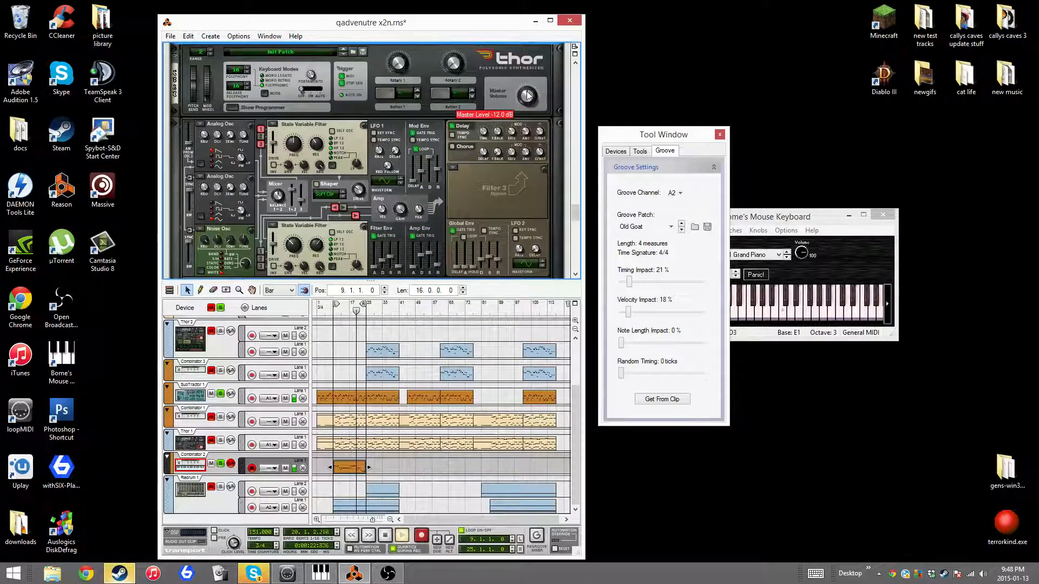
{"action": "scroll", "coordinate": [520, 124], "scroll_direction": "up", "scroll_amount": 6}
{"action": "left_click", "coordinate": [462, 150]}
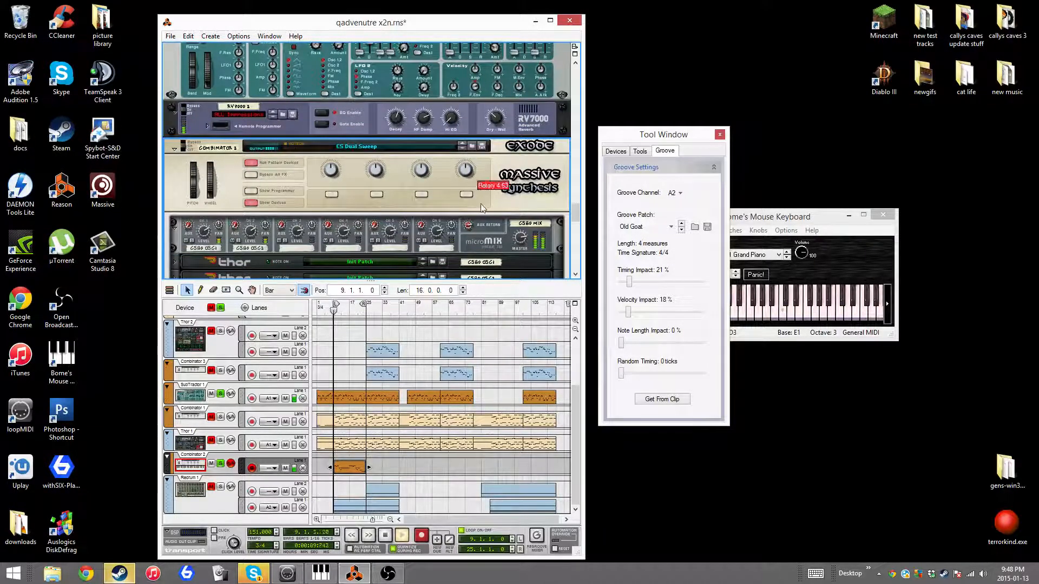
Step: Add an RV7000 Advanced Reverb after Combinator 2 and load the ALL Echo Room patch into it
{"action": "scroll", "coordinate": [429, 235], "scroll_direction": "down", "scroll_amount": 3}
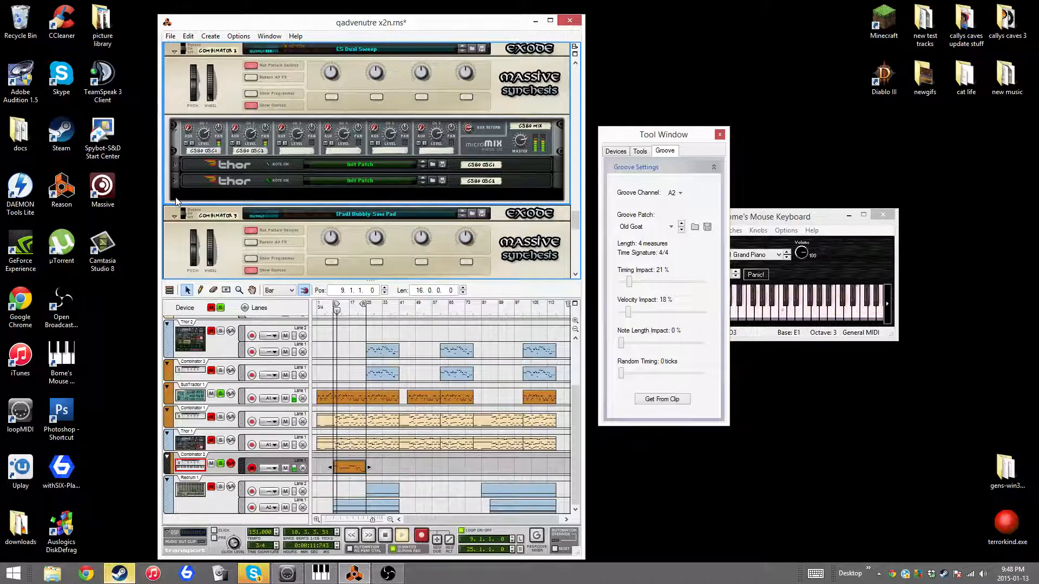
{"action": "right_click", "coordinate": [167, 199]}
{"action": "mouse_move", "coordinate": [233, 362]}
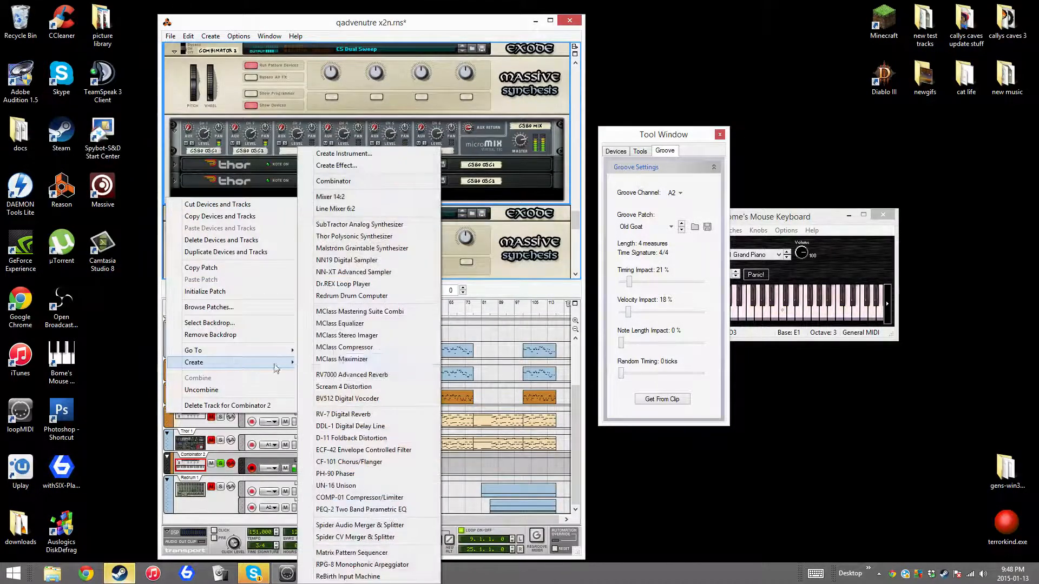
{"action": "left_click", "coordinate": [349, 375]}
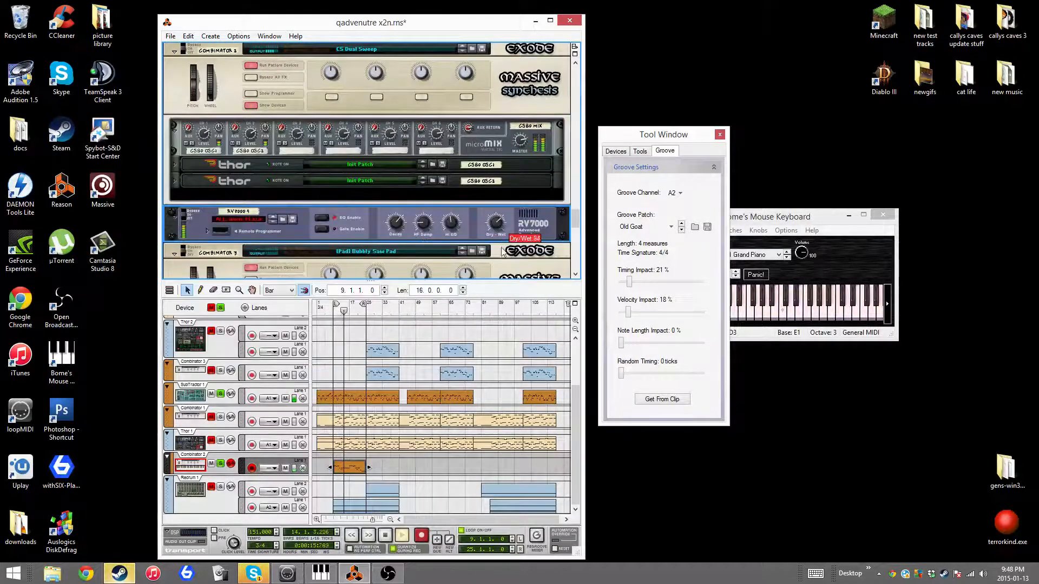
{"action": "left_click", "coordinate": [282, 219]}
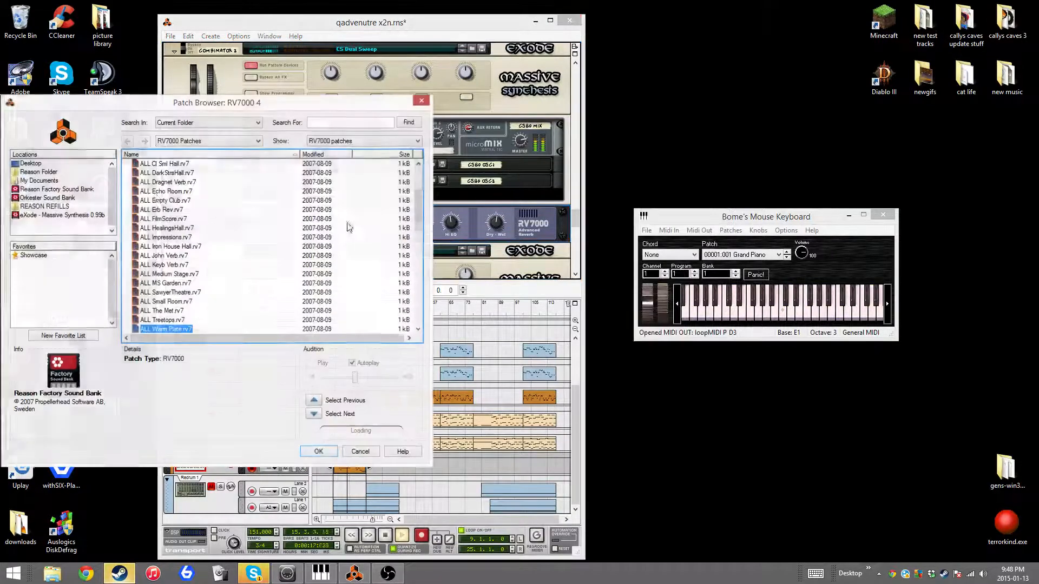
{"action": "double_click", "coordinate": [175, 195]}
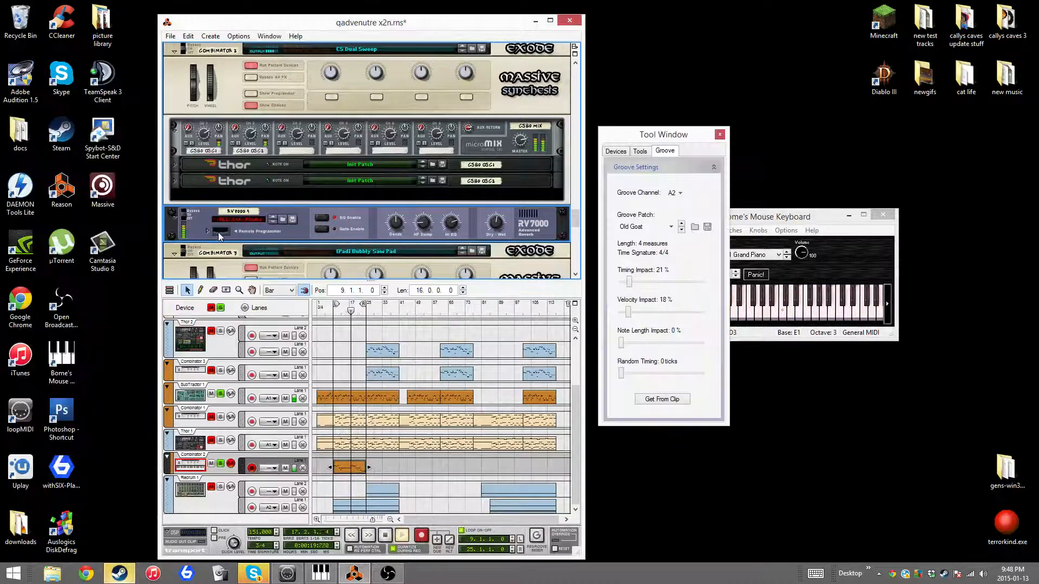
Step: Open the new reverb's remote programmer, change its algorithm and fold the device
{"action": "left_click", "coordinate": [209, 231]}
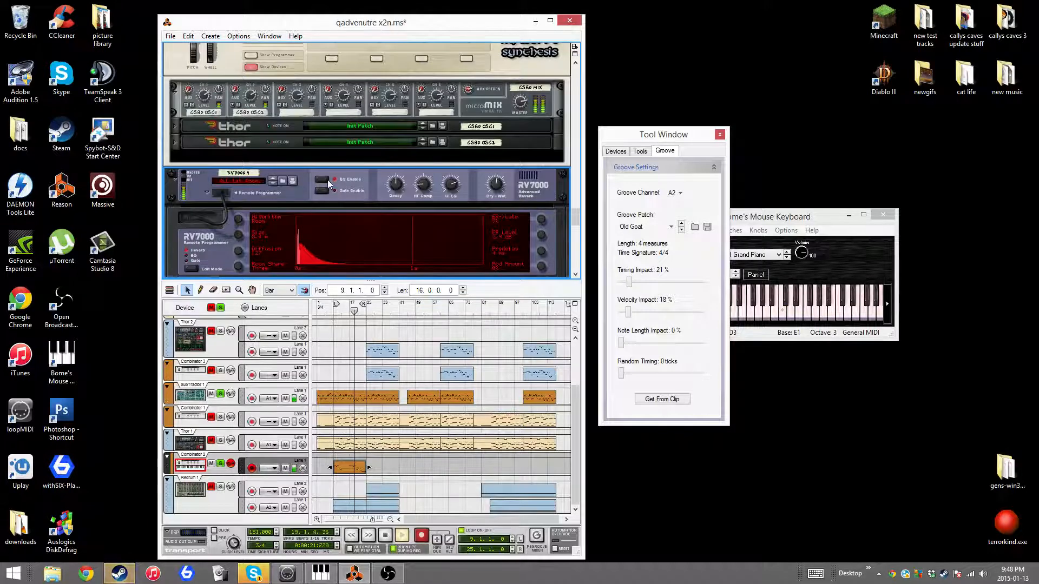
{"action": "mouse_move", "coordinate": [244, 219]}
{"action": "left_mouse_down"}
{"action": "mouse_move", "coordinate": [243, 233]}
{"action": "mouse_move", "coordinate": [237, 209]}
{"action": "left_mouse_up"}
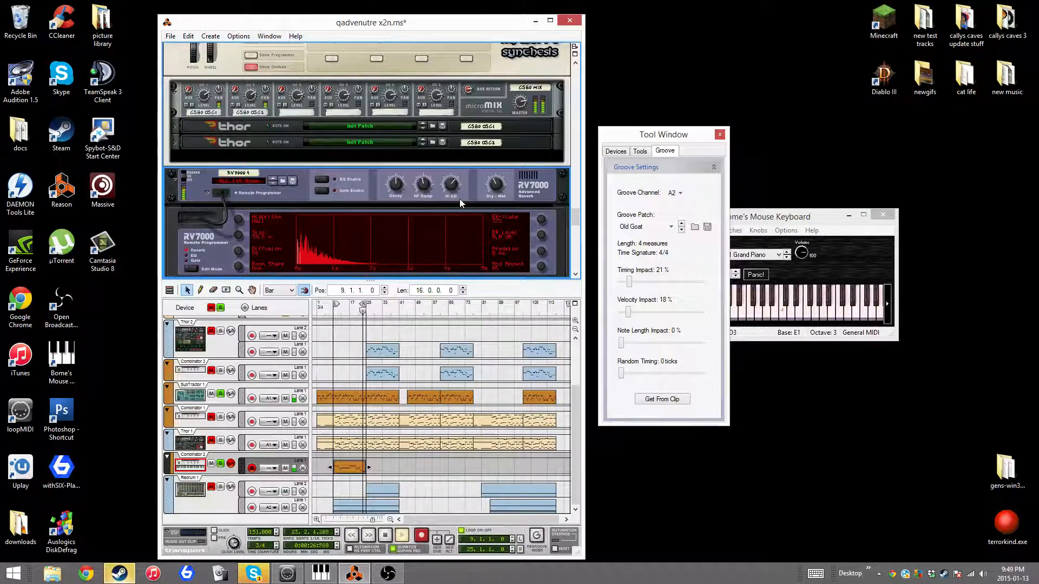
{"action": "left_click", "coordinate": [174, 178]}
Step: Examine the envelopes and modulation routing in the programmers of the Thor synths inside Combinator 2
{"action": "left_click", "coordinate": [175, 129]}
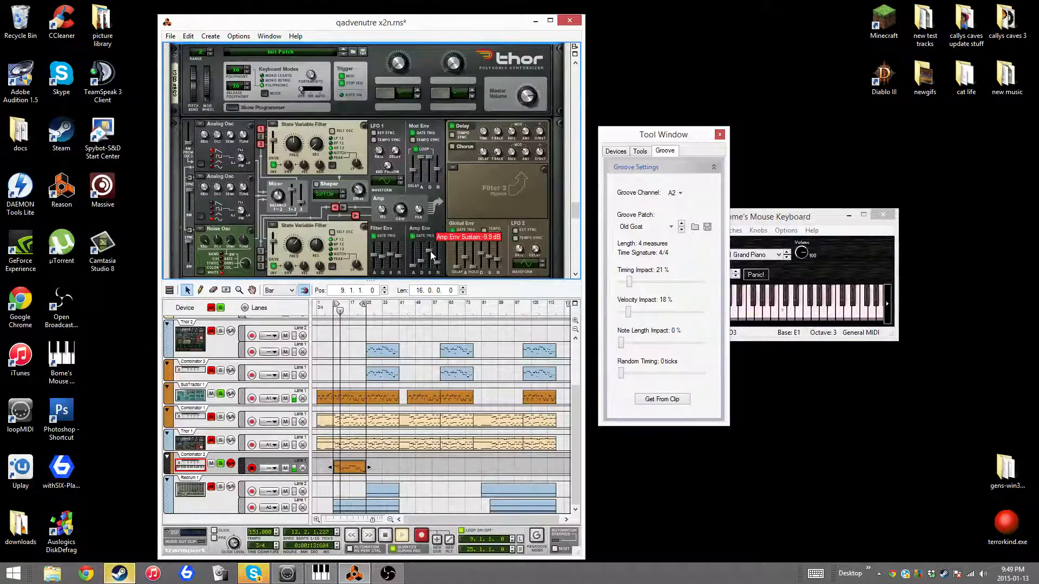
{"action": "left_click", "coordinate": [233, 108]}
{"action": "left_click", "coordinate": [180, 127]}
{"action": "scroll", "coordinate": [444, 257], "scroll_direction": "down", "scroll_amount": 2}
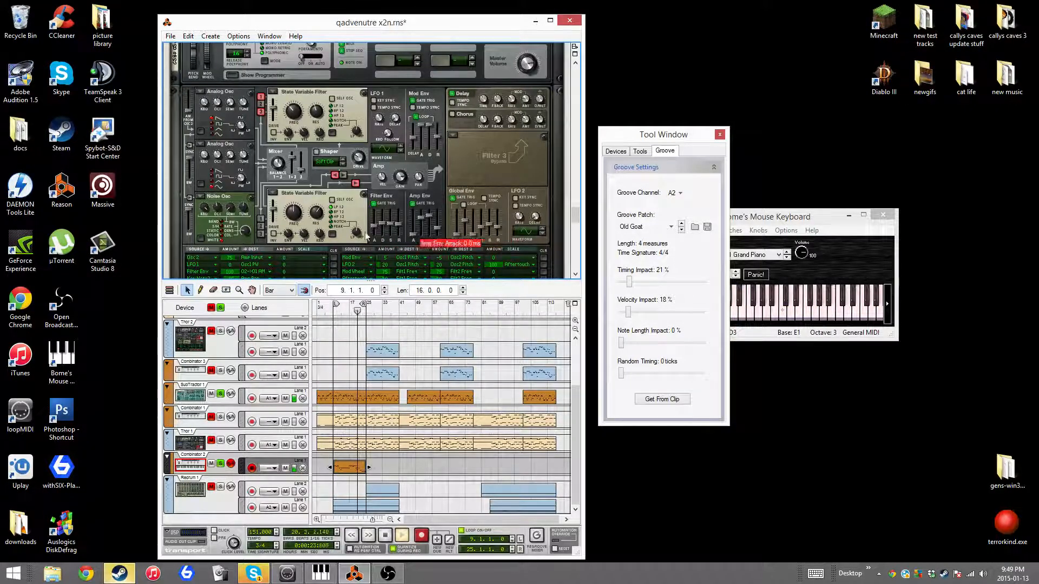
{"action": "scroll", "coordinate": [433, 222], "scroll_direction": "up", "scroll_amount": 3}
{"action": "scroll", "coordinate": [428, 216], "scroll_direction": "down", "scroll_amount": 4}
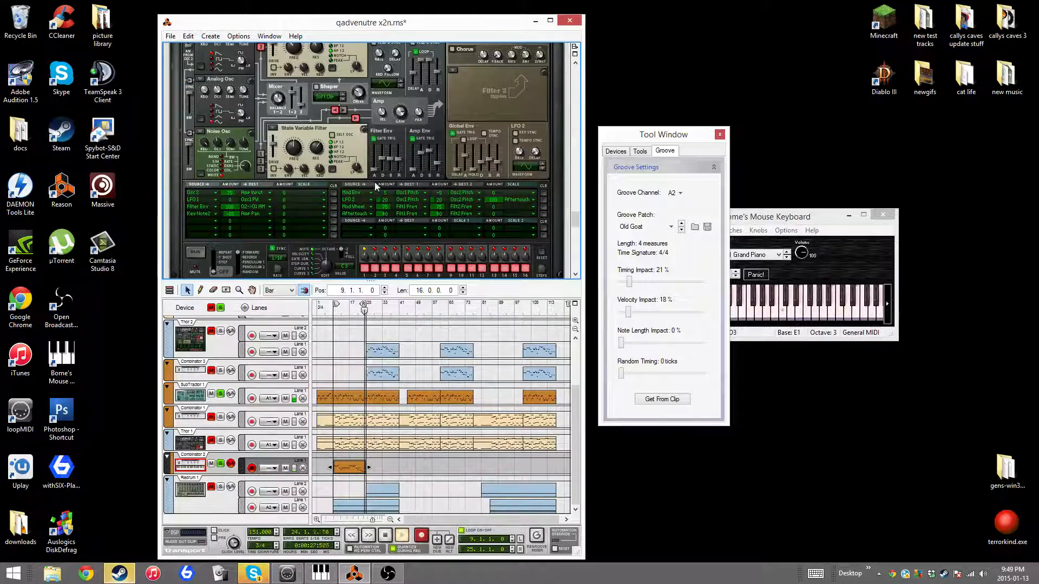
{"action": "scroll", "coordinate": [375, 182], "scroll_direction": "up", "scroll_amount": 3}
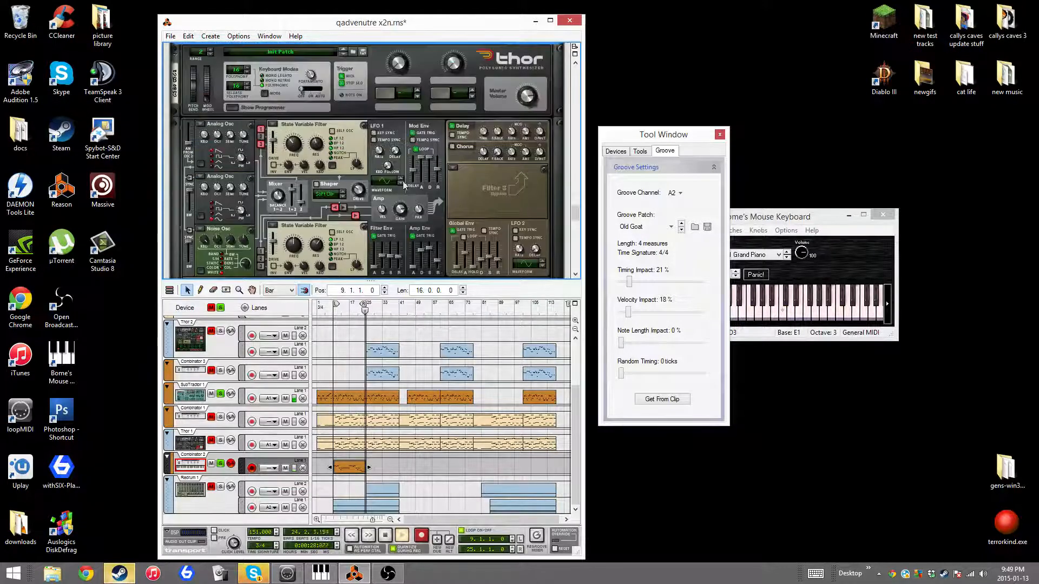
{"action": "left_click", "coordinate": [229, 108]}
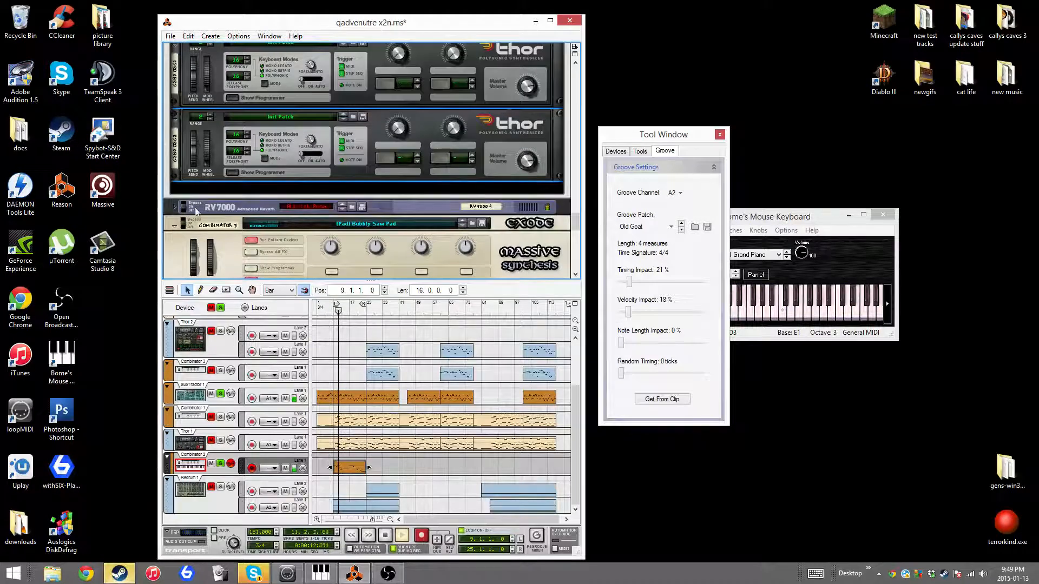
Step: Add a second RV7000 Advanced Reverb after the first, load the ALL Dragnet Verb patch and set its dry/wet to about 44
{"action": "right_click", "coordinate": [203, 210]}
{"action": "mouse_move", "coordinate": [270, 348]}
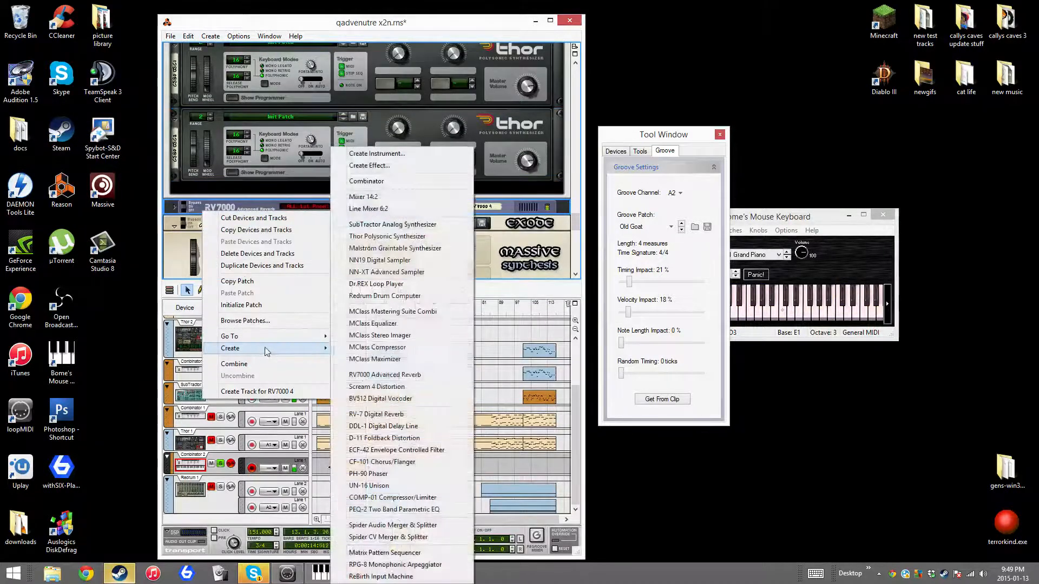
{"action": "left_click", "coordinate": [375, 379]}
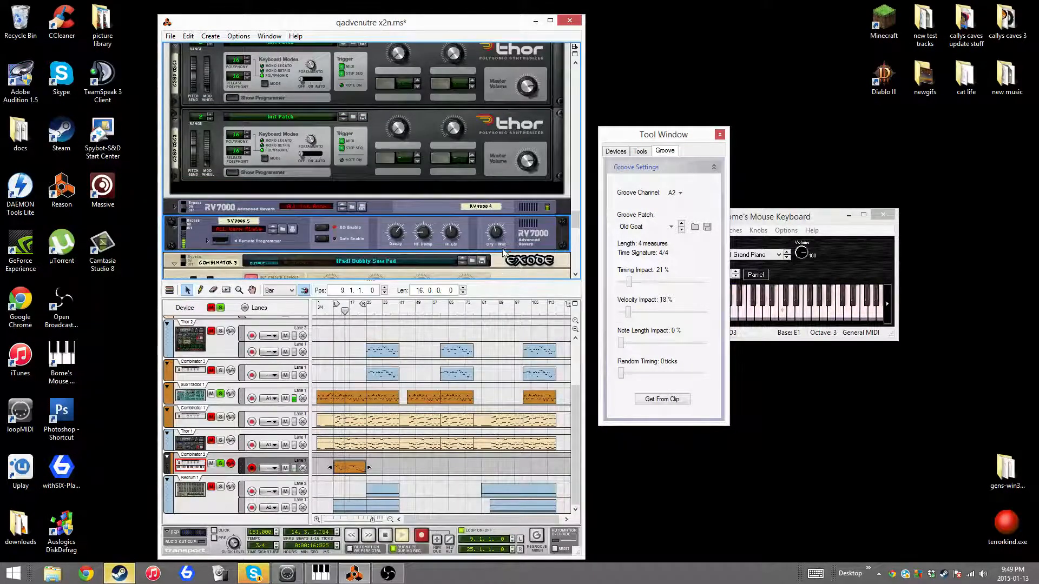
{"action": "left_click", "coordinate": [283, 229]}
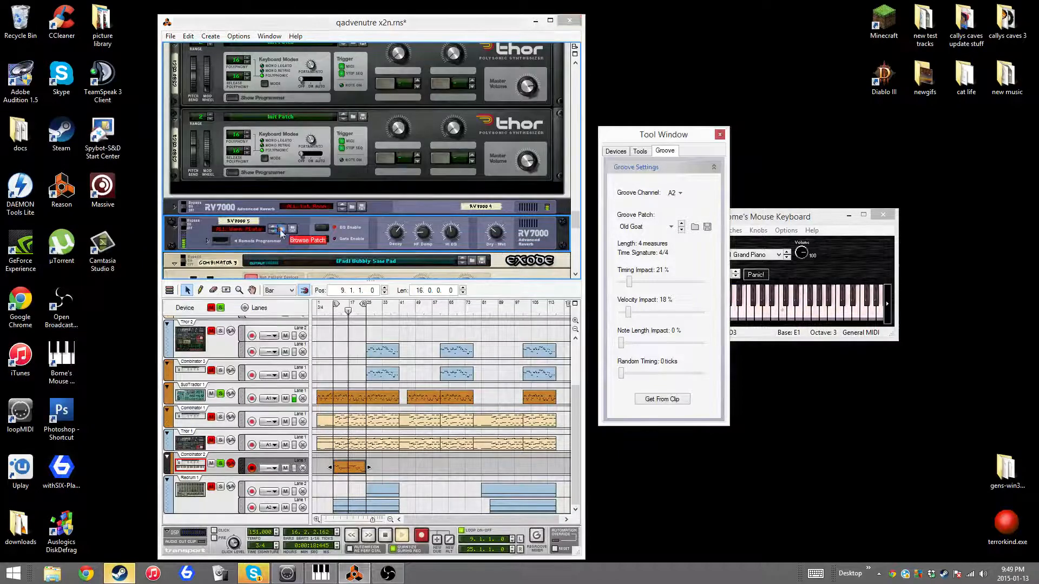
{"action": "double_click", "coordinate": [168, 181]}
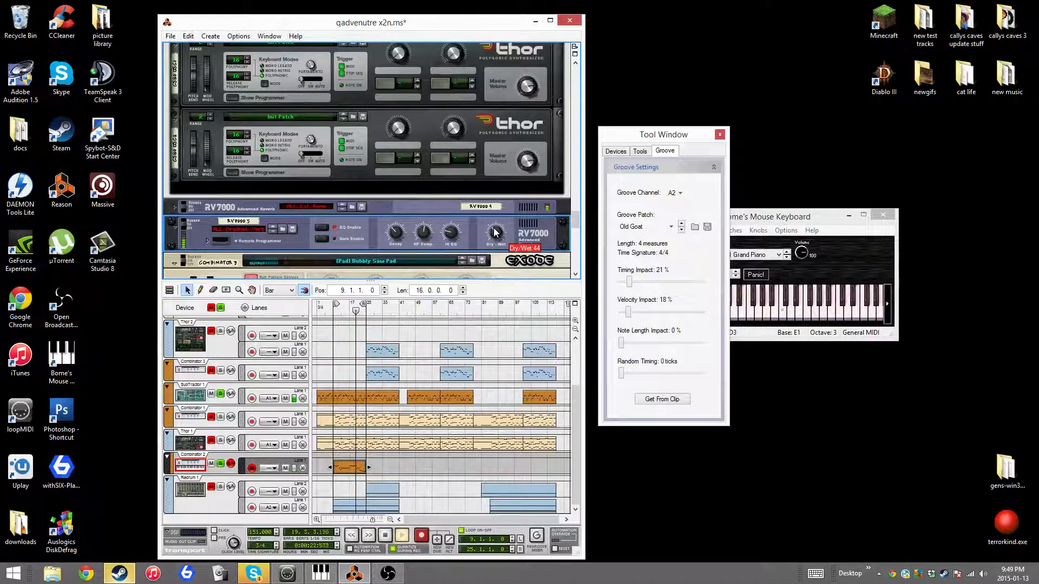
Step: Turn off solo on all tracks
{"action": "left_click", "coordinate": [222, 308]}
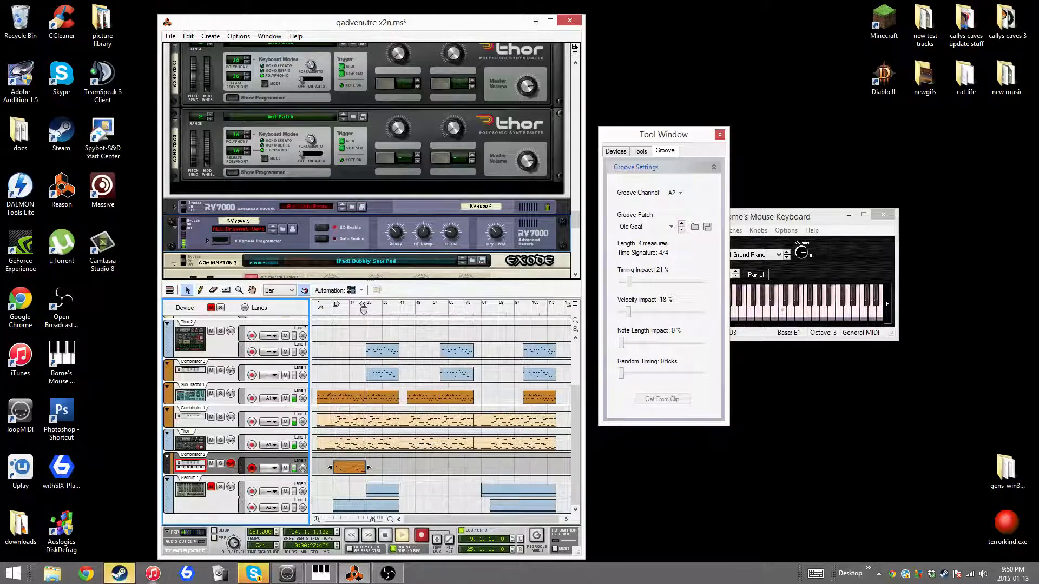
Step: Solo the Combinator 2 track, move playback to about bar 22 and show the programmer of its Thor synth
{"action": "left_click", "coordinate": [219, 463]}
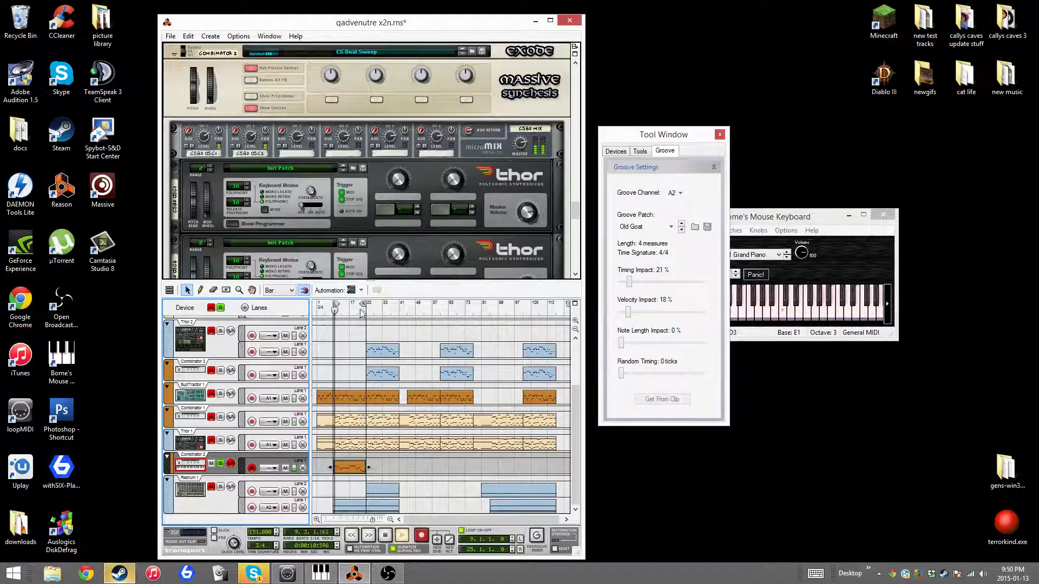
{"action": "left_click", "coordinate": [361, 311]}
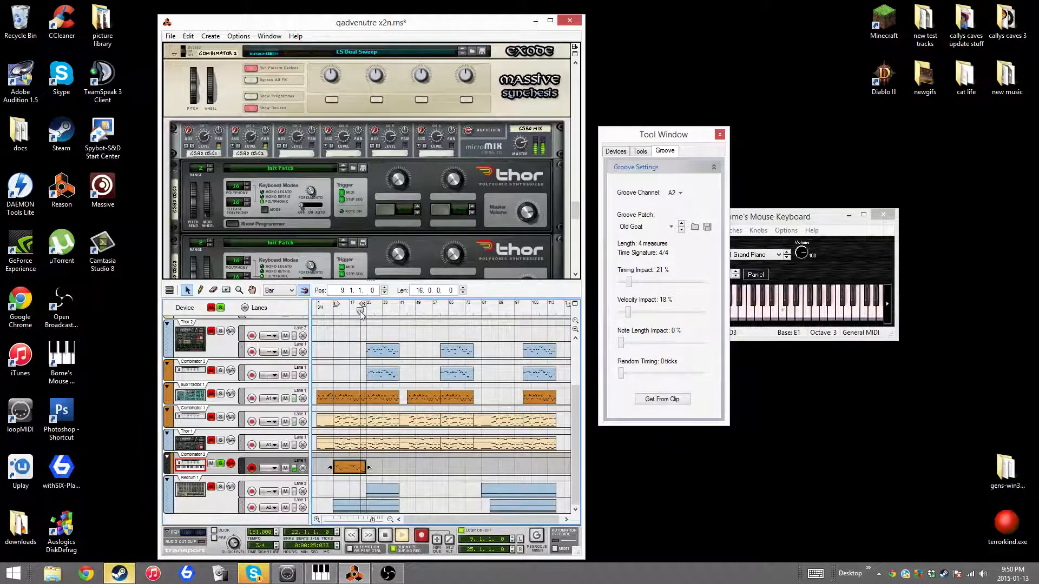
{"action": "left_click", "coordinate": [222, 251]}
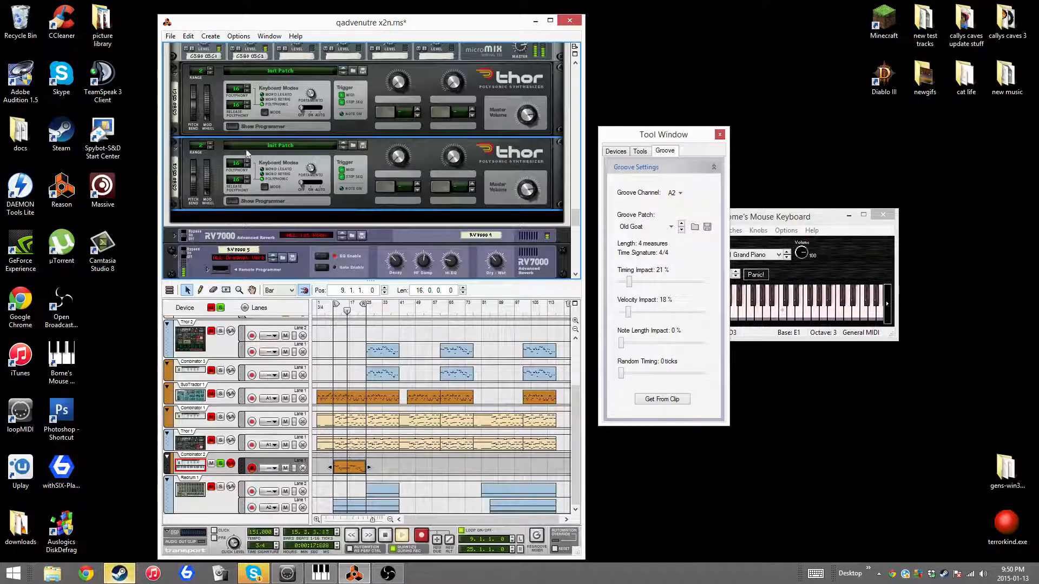
{"action": "scroll", "coordinate": [230, 202], "scroll_direction": "up", "scroll_amount": 3}
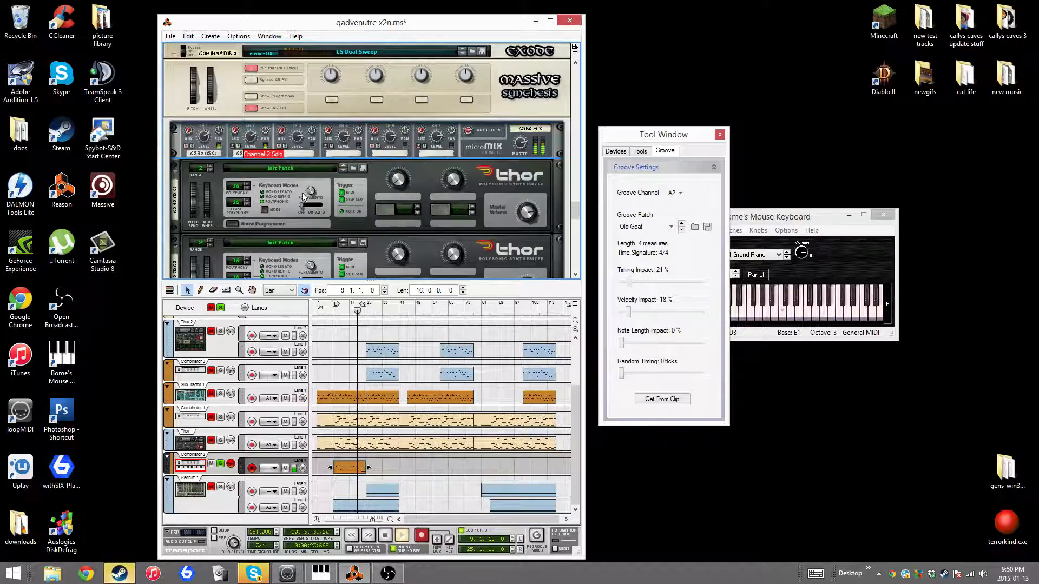
{"action": "scroll", "coordinate": [236, 199], "scroll_direction": "down", "scroll_amount": 5}
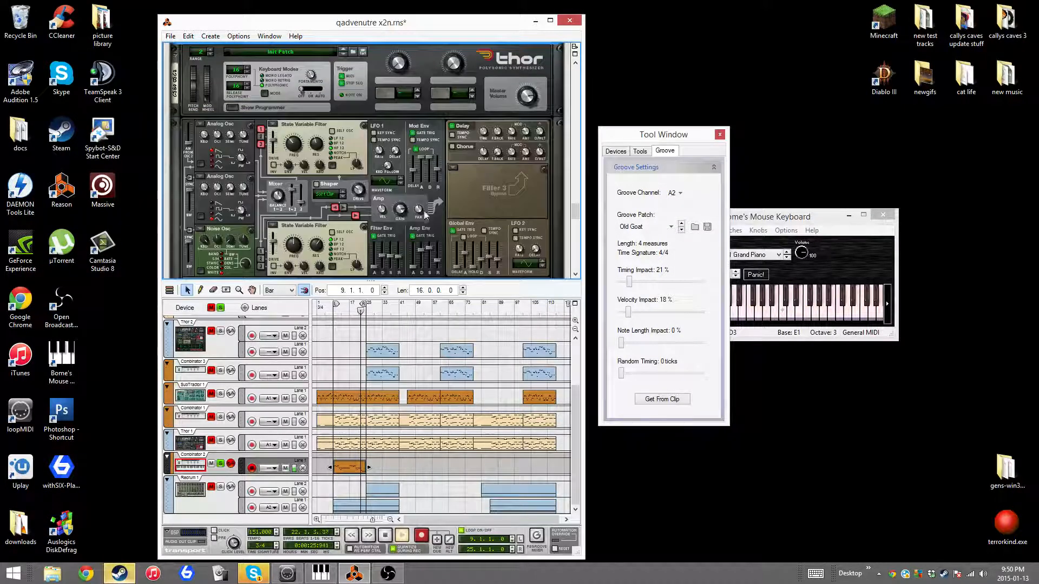
{"action": "scroll", "coordinate": [235, 200], "scroll_direction": "down", "scroll_amount": 2}
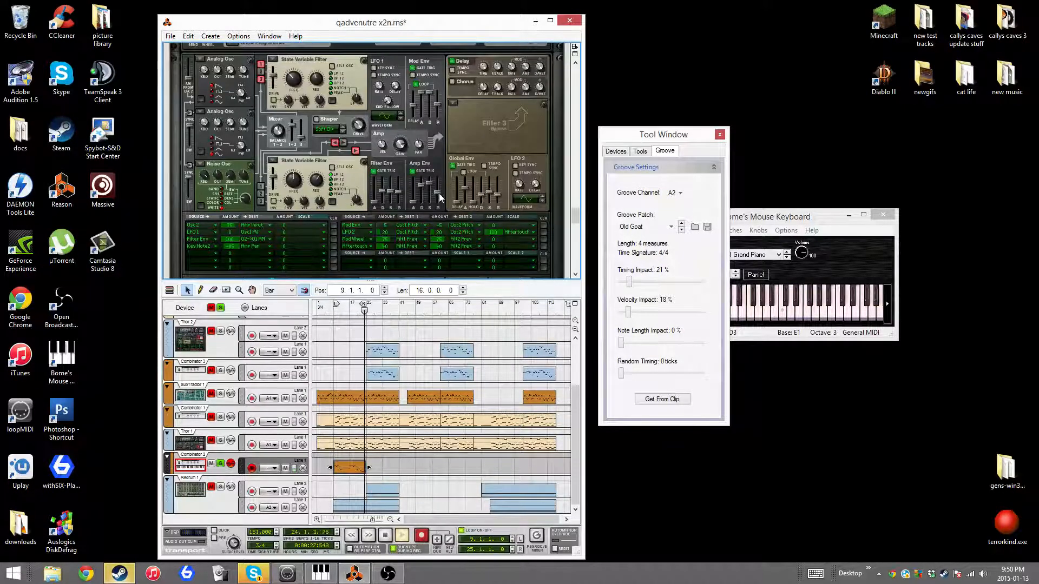
Step: Try different settings for the Thor's amp envelope release and the amount of its first modulation routing
{"action": "left_click", "coordinate": [439, 193]}
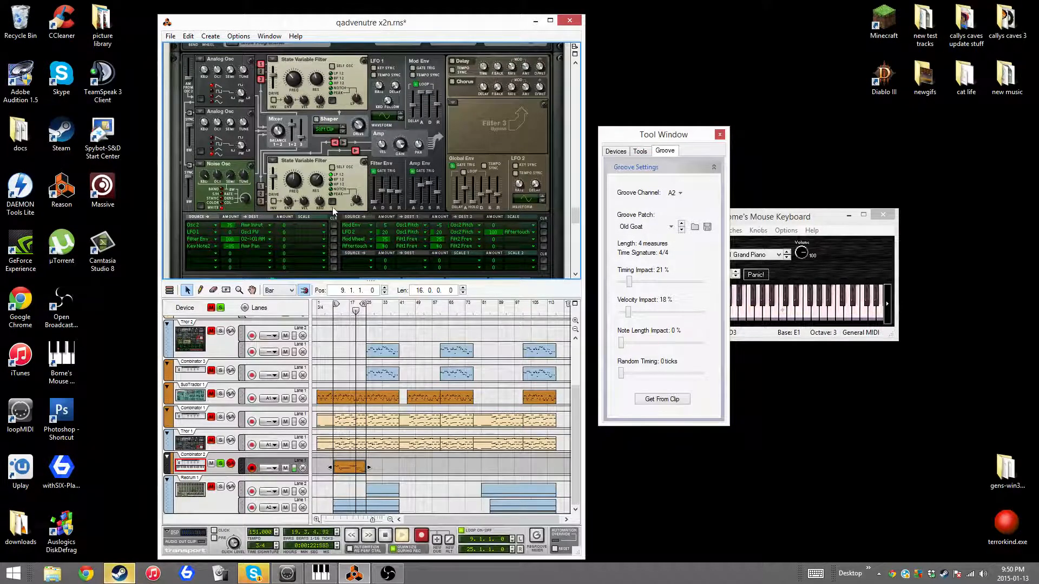
{"action": "left_click_drag", "start_coordinate": [232, 226], "coordinate": [220, 280]}
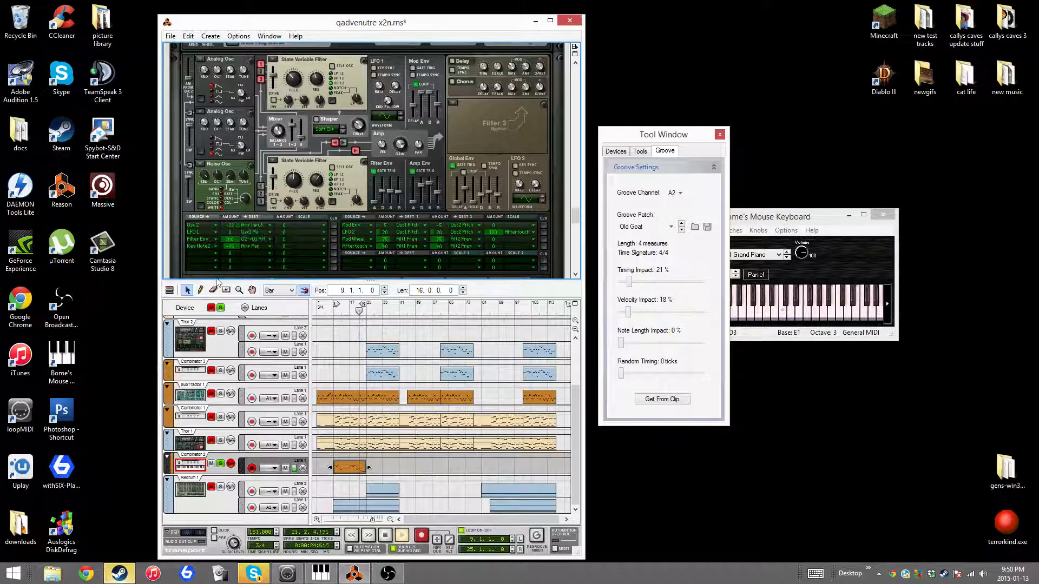
{"action": "left_click_drag", "start_coordinate": [236, 228], "coordinate": [234, 219]}
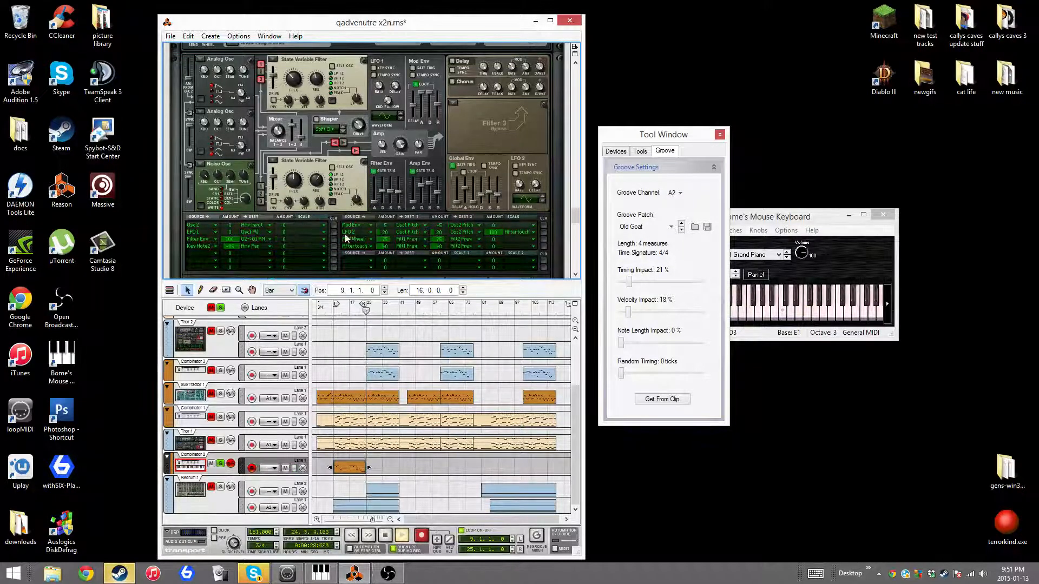
Step: Reload the CS Dual Sweep patch in the Combinator to discard the Thor edits
{"action": "scroll", "coordinate": [346, 233], "scroll_direction": "up", "scroll_amount": 3}
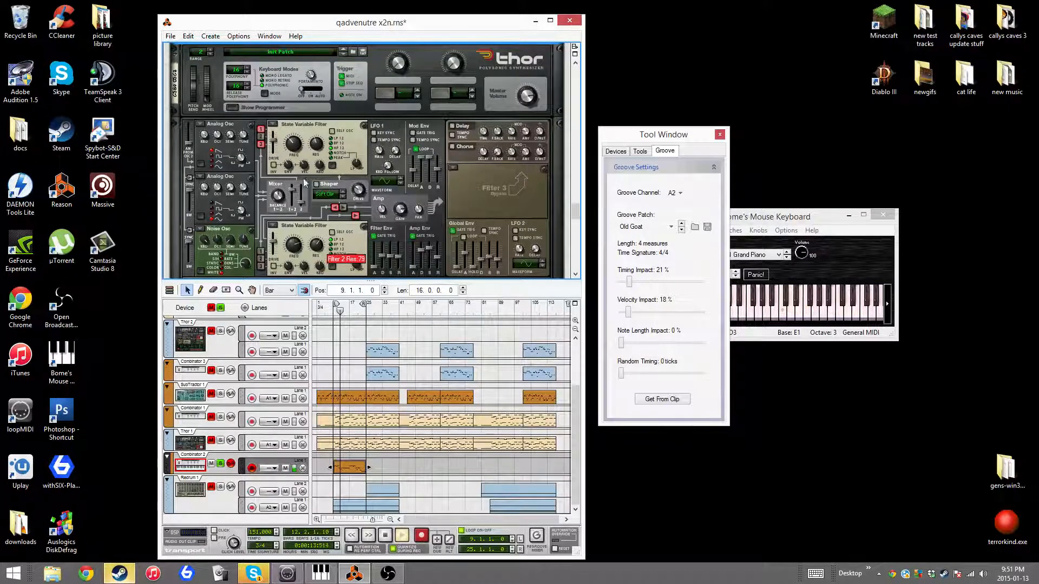
{"action": "scroll", "coordinate": [335, 189], "scroll_direction": "up", "scroll_amount": 4}
{"action": "scroll", "coordinate": [347, 174], "scroll_direction": "up", "scroll_amount": 4}
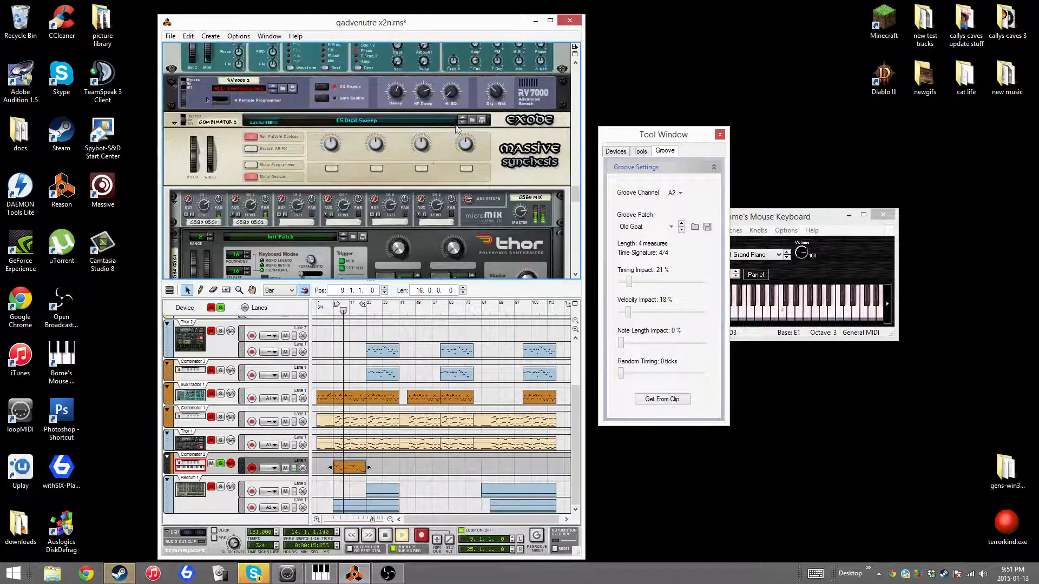
{"action": "left_click", "coordinate": [462, 123]}
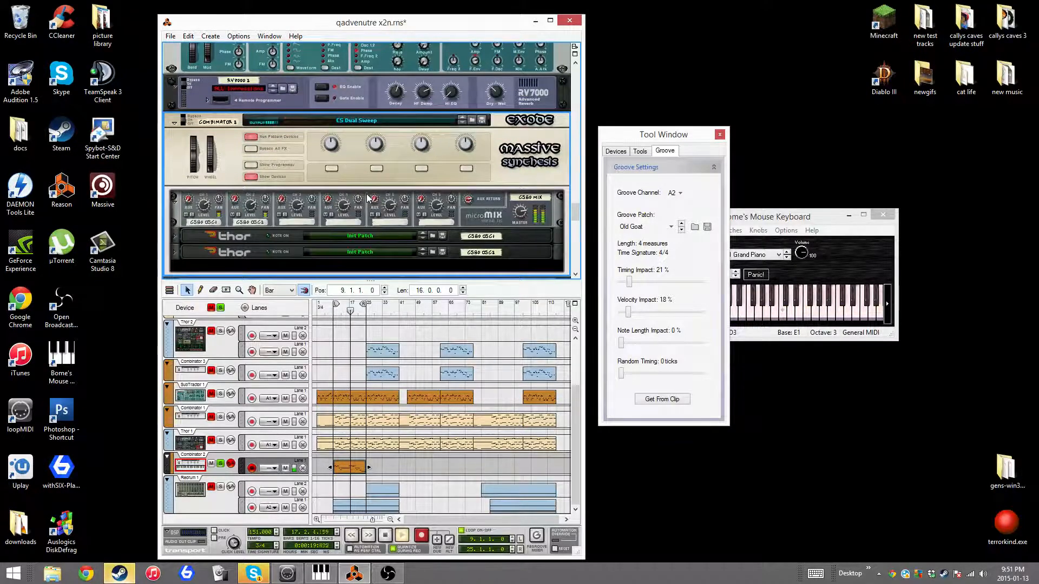
Step: Set the second RV7000 reverb's dry/wet to about 62 and turn off solo on the Combinator 2 track
{"action": "scroll", "coordinate": [368, 199], "scroll_direction": "down", "scroll_amount": 4}
{"action": "left_click", "coordinate": [511, 200]}
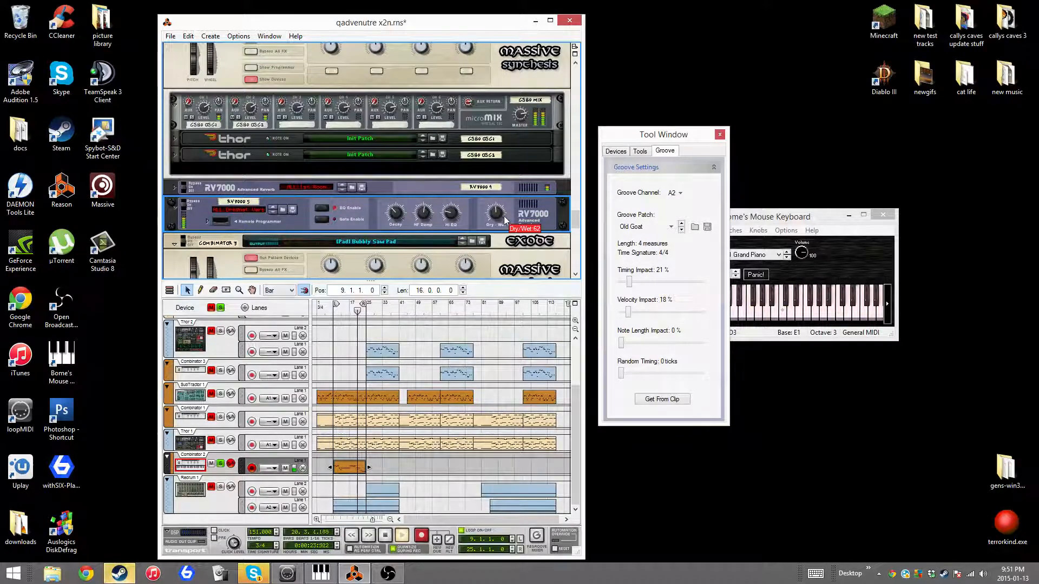
{"action": "scroll", "coordinate": [504, 220], "scroll_direction": "down", "scroll_amount": 5}
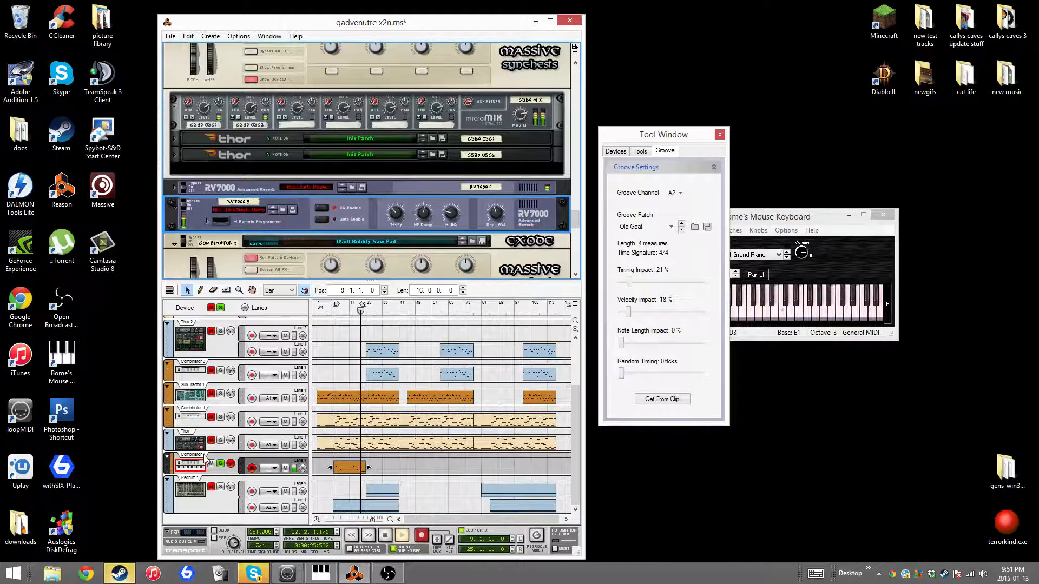
{"action": "left_click", "coordinate": [223, 468]}
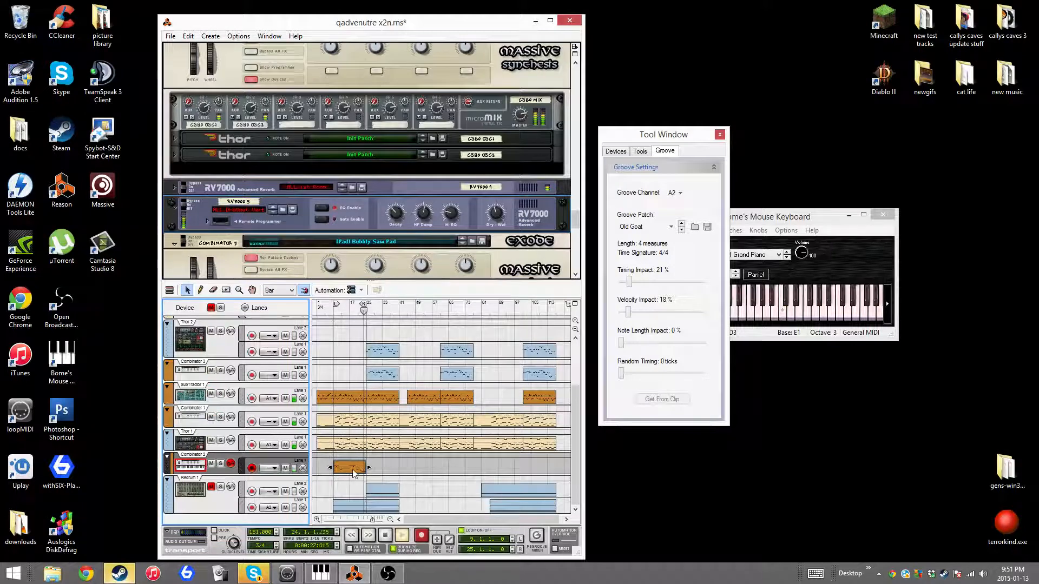
Step: Move the Combinator 2 clip to bar 45 and paste a copy of it directly after, at bar 61
{"action": "left_click_drag", "start_coordinate": [354, 474], "coordinate": [425, 468]}
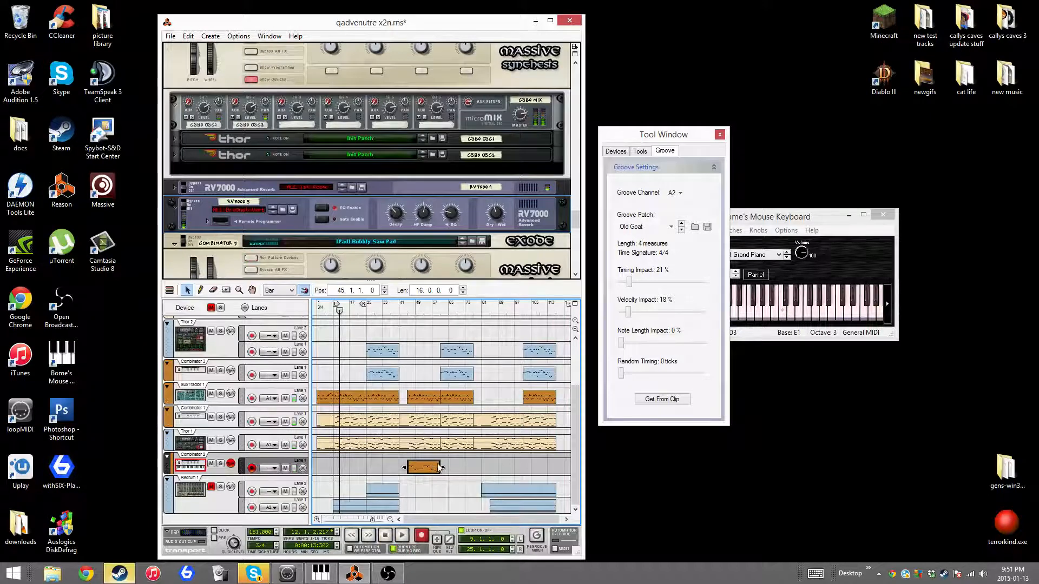
{"action": "key", "text": "ctrl+c"}
{"action": "key", "text": "ctrl+v"}
Step: Play the song from bar 45 and set the loop range from bar 45 to bar 77
{"action": "left_click", "coordinate": [408, 310]}
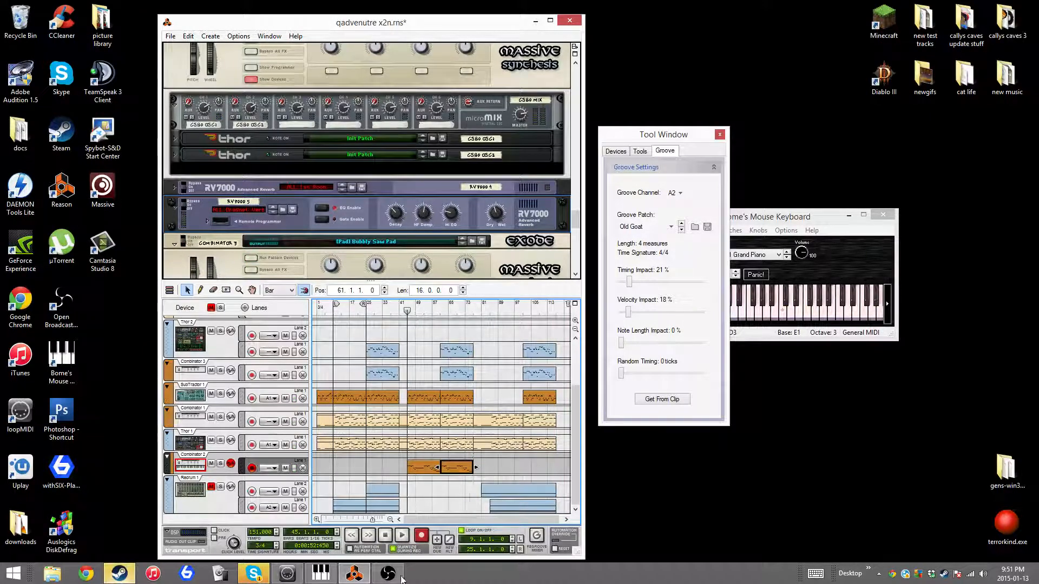
{"action": "left_click", "coordinate": [402, 535]}
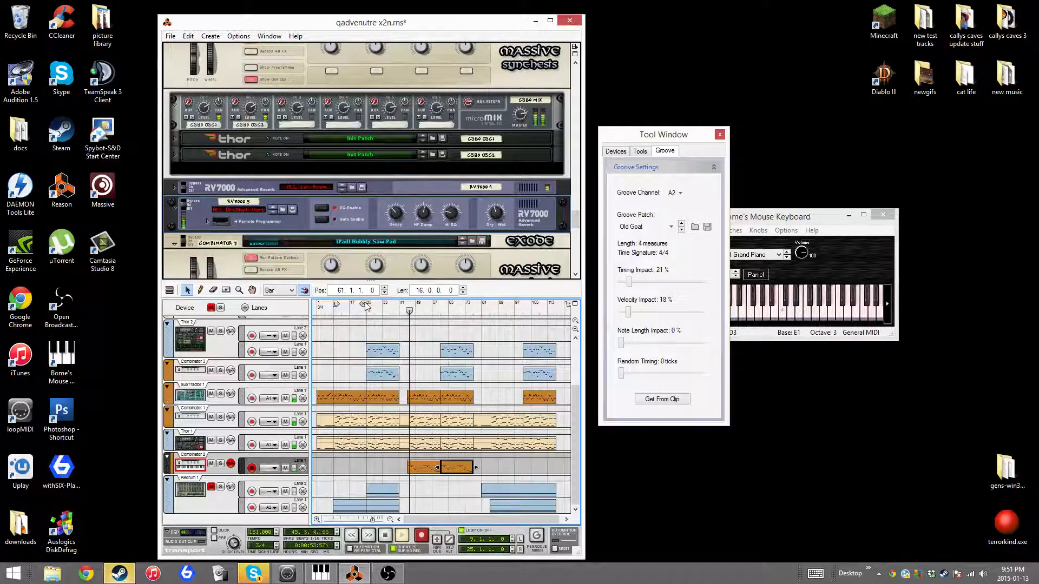
{"action": "left_click_drag", "start_coordinate": [366, 306], "coordinate": [472, 310]}
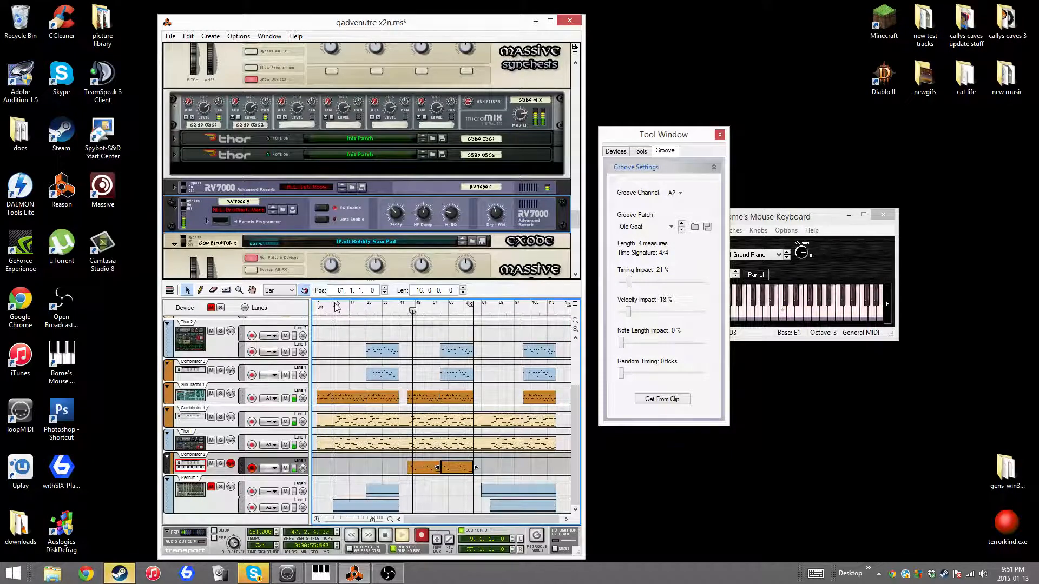
{"action": "left_click_drag", "start_coordinate": [337, 305], "coordinate": [409, 310]}
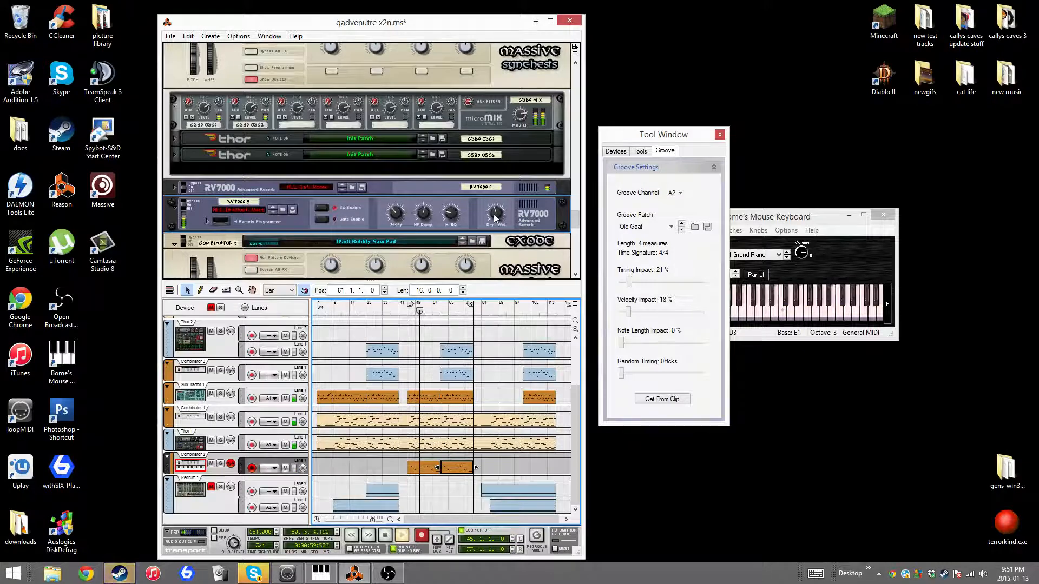
Step: Unfold the Thor synths under Combinator 2, check the programmer settings and hide the programmer
{"action": "left_click", "coordinate": [177, 155]}
{"action": "left_click", "coordinate": [176, 155]}
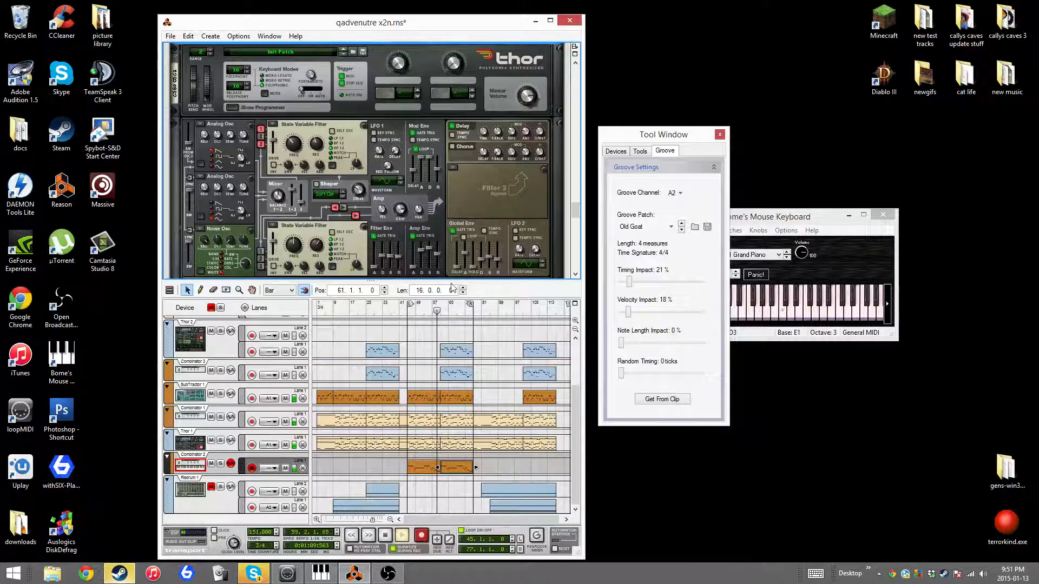
{"action": "left_click", "coordinate": [238, 108]}
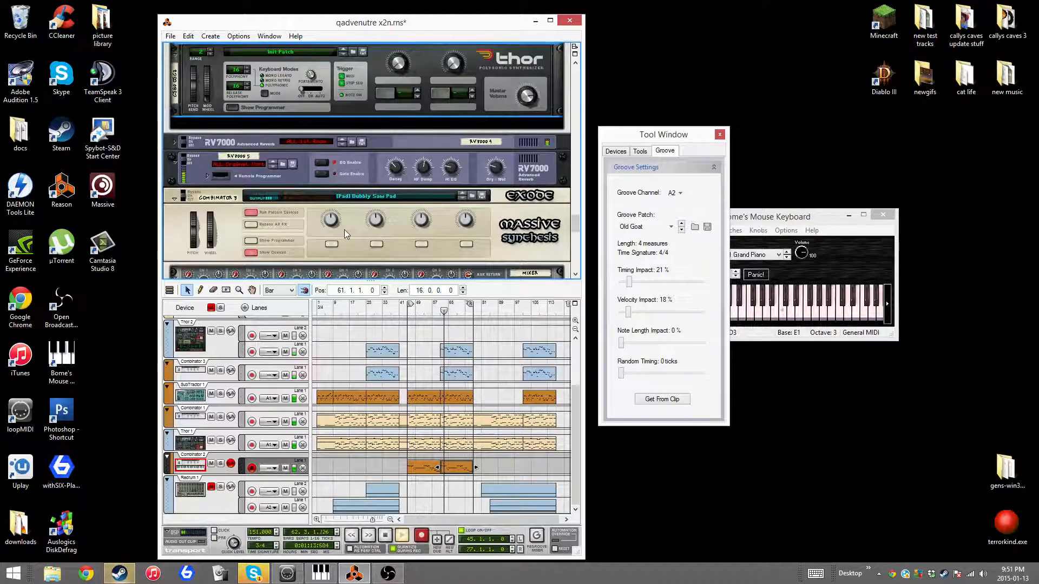
Step: Lower the level of channel 7 slightly in the main mixer and stop playback
{"action": "left_click_drag", "start_coordinate": [572, 223], "coordinate": [593, 83]}
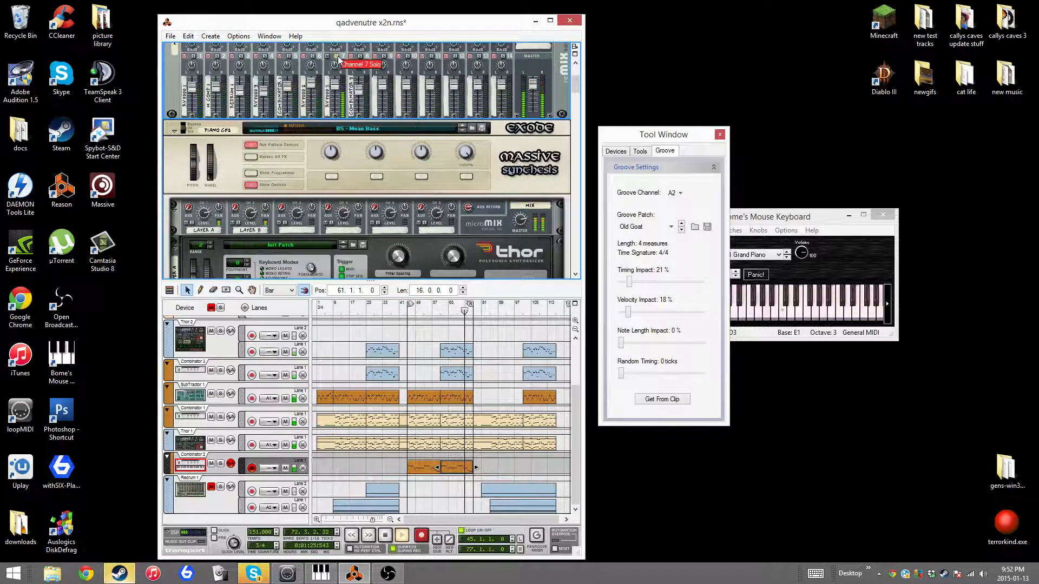
{"action": "left_click_drag", "start_coordinate": [340, 96], "coordinate": [343, 100]}
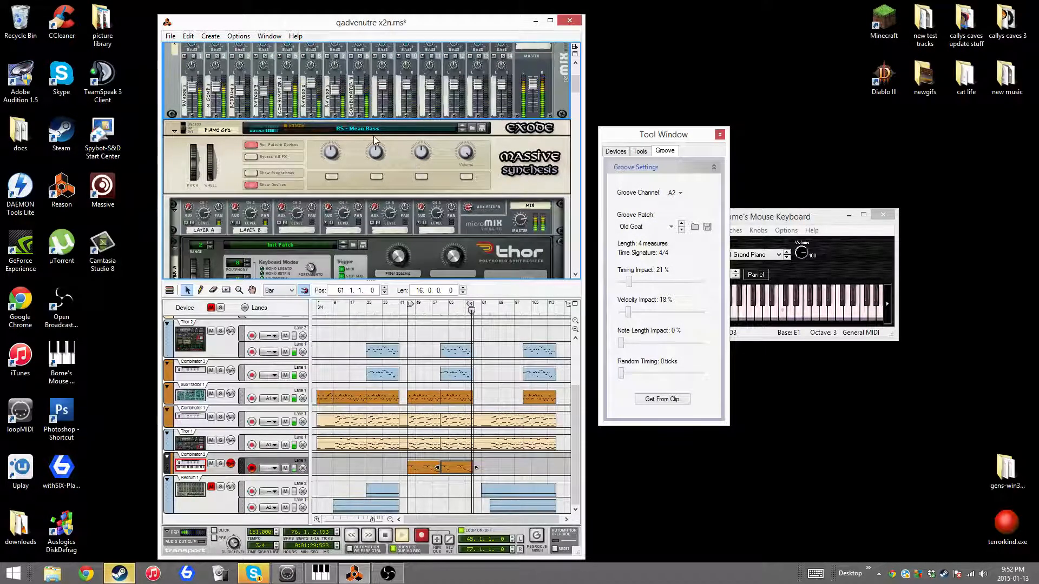
{"action": "left_click", "coordinate": [386, 538]}
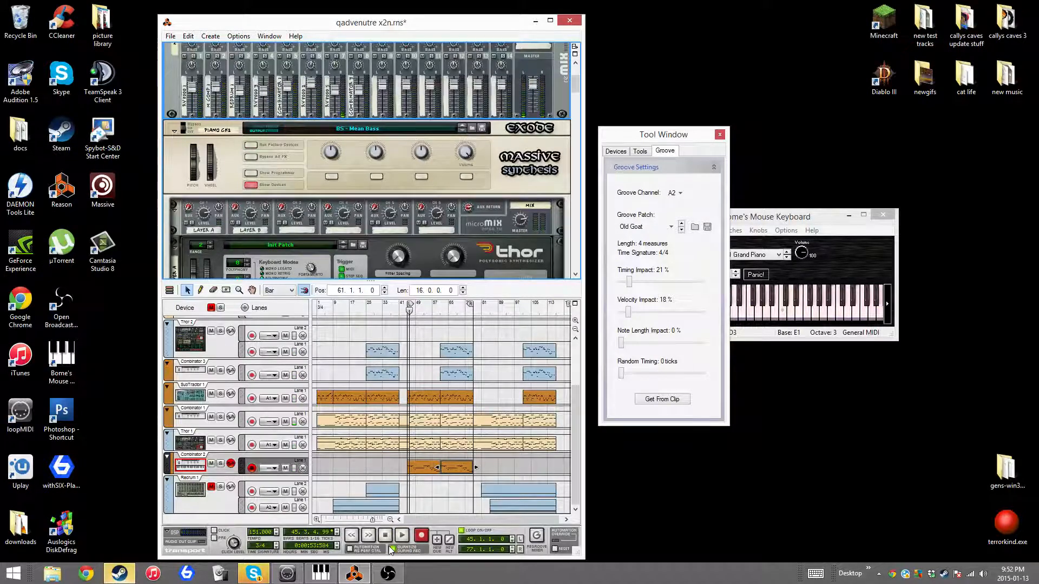